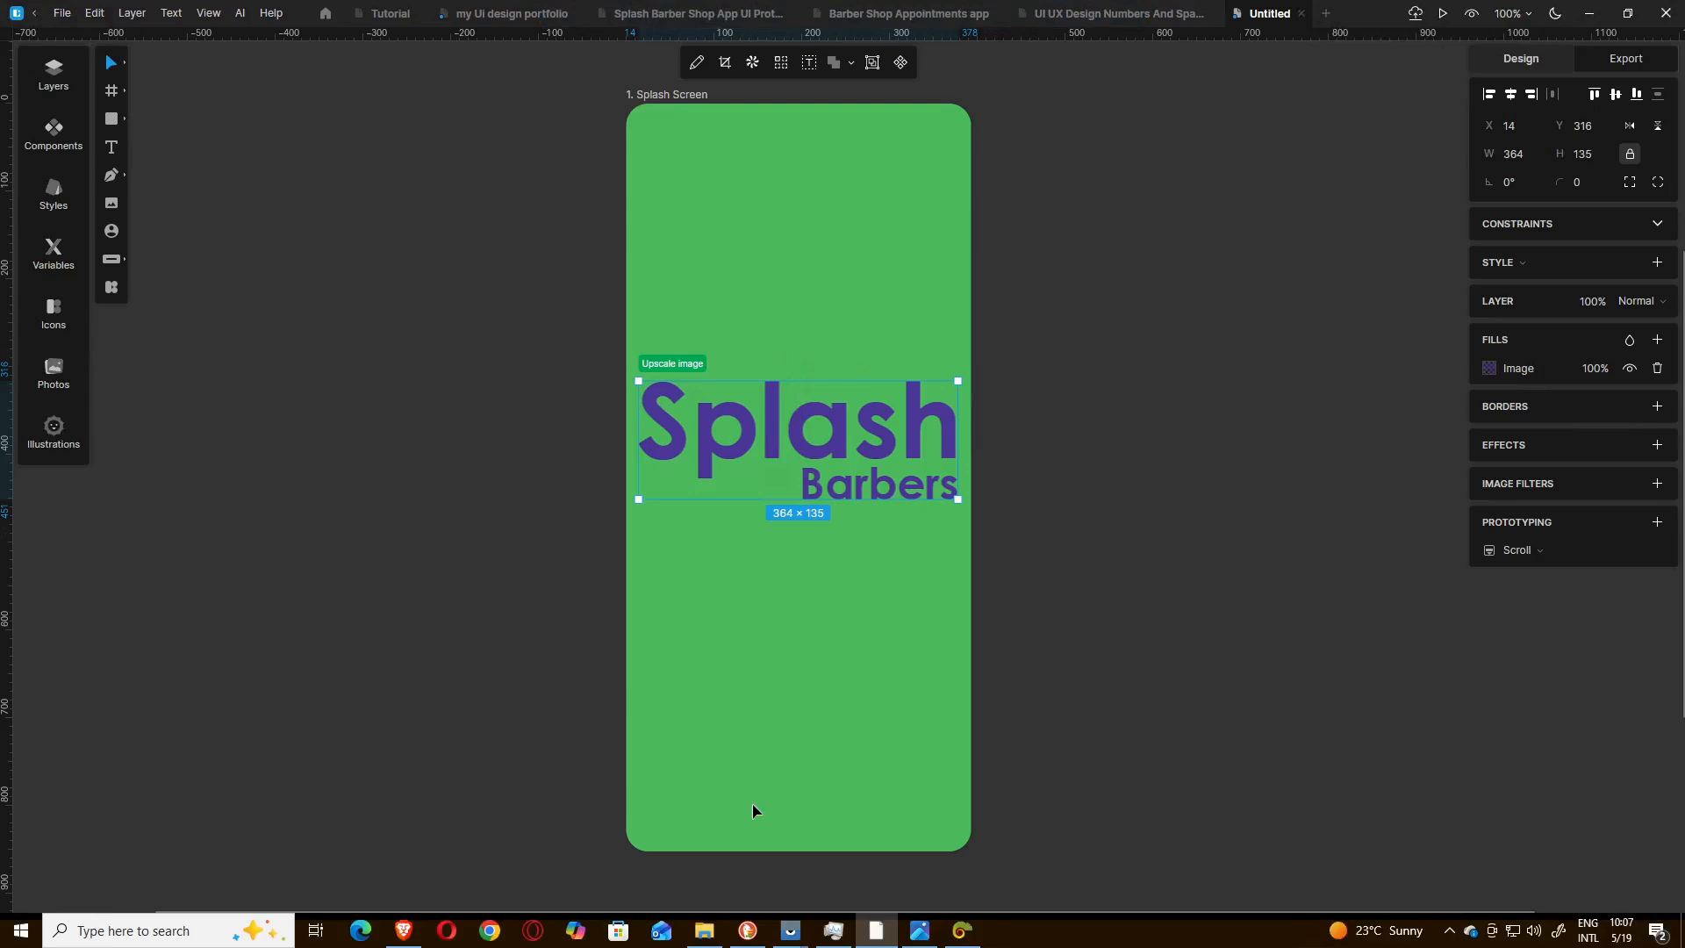
Examine the login menu design in the reference image "Sp2. Splash App Login Menu.png" in the photo viewer.
click(920, 934)
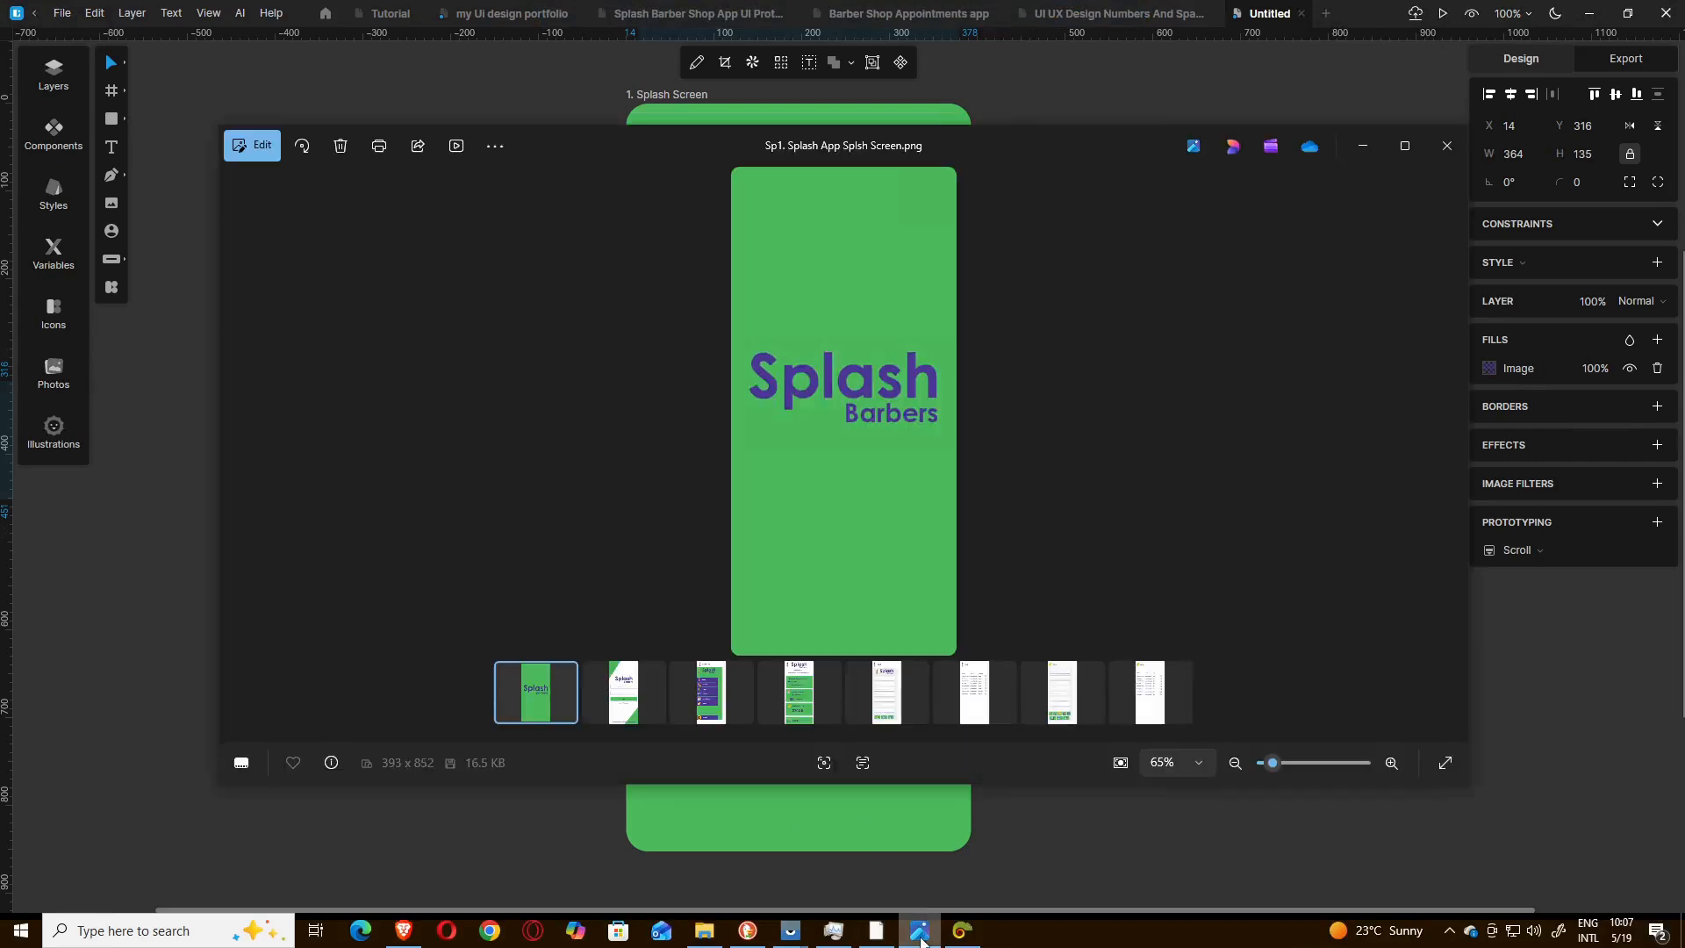
click(617, 693)
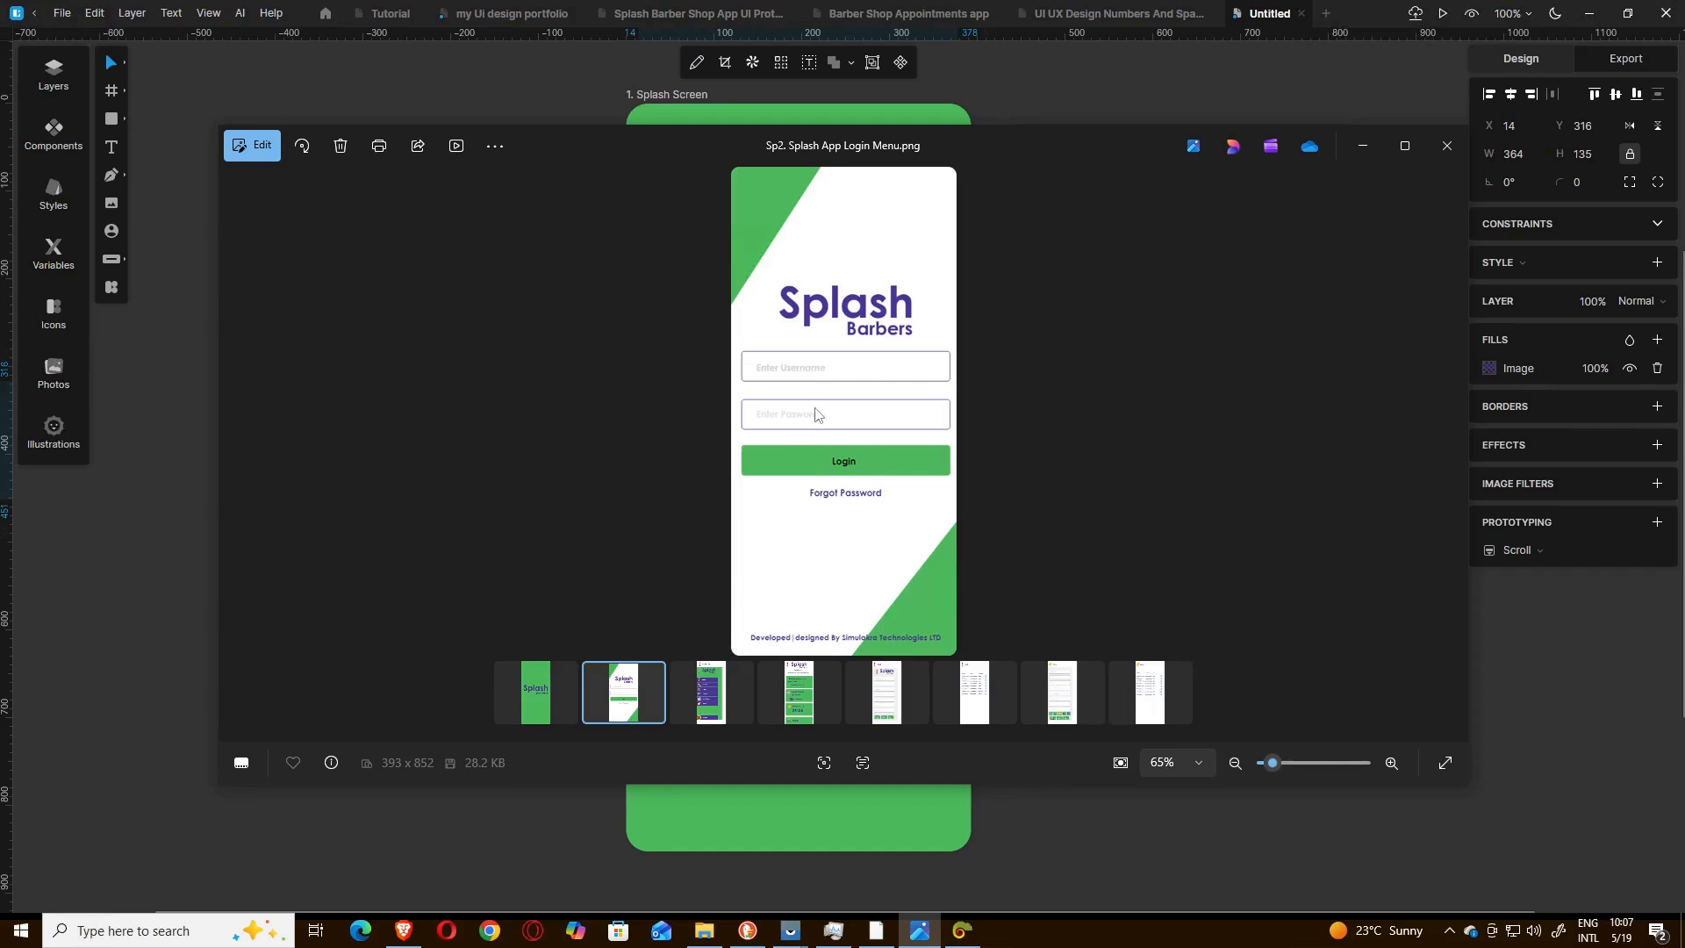
scroll(819, 414, up, 1)
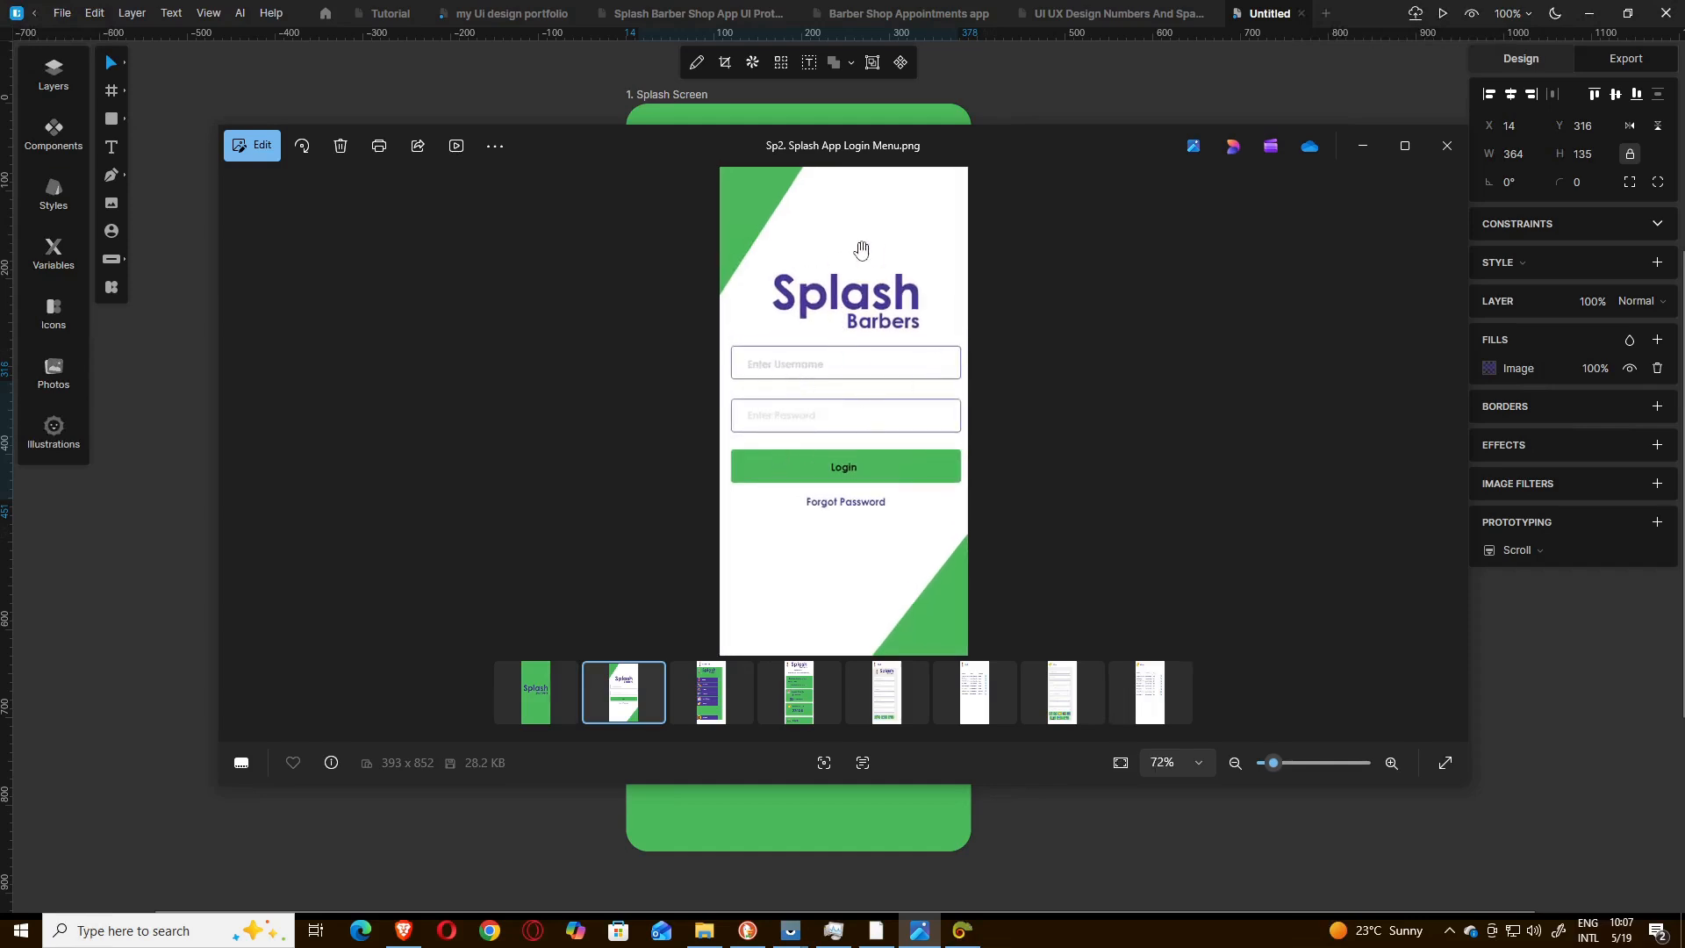
scroll(844, 342, up, 1)
scroll(849, 342, down, 2)
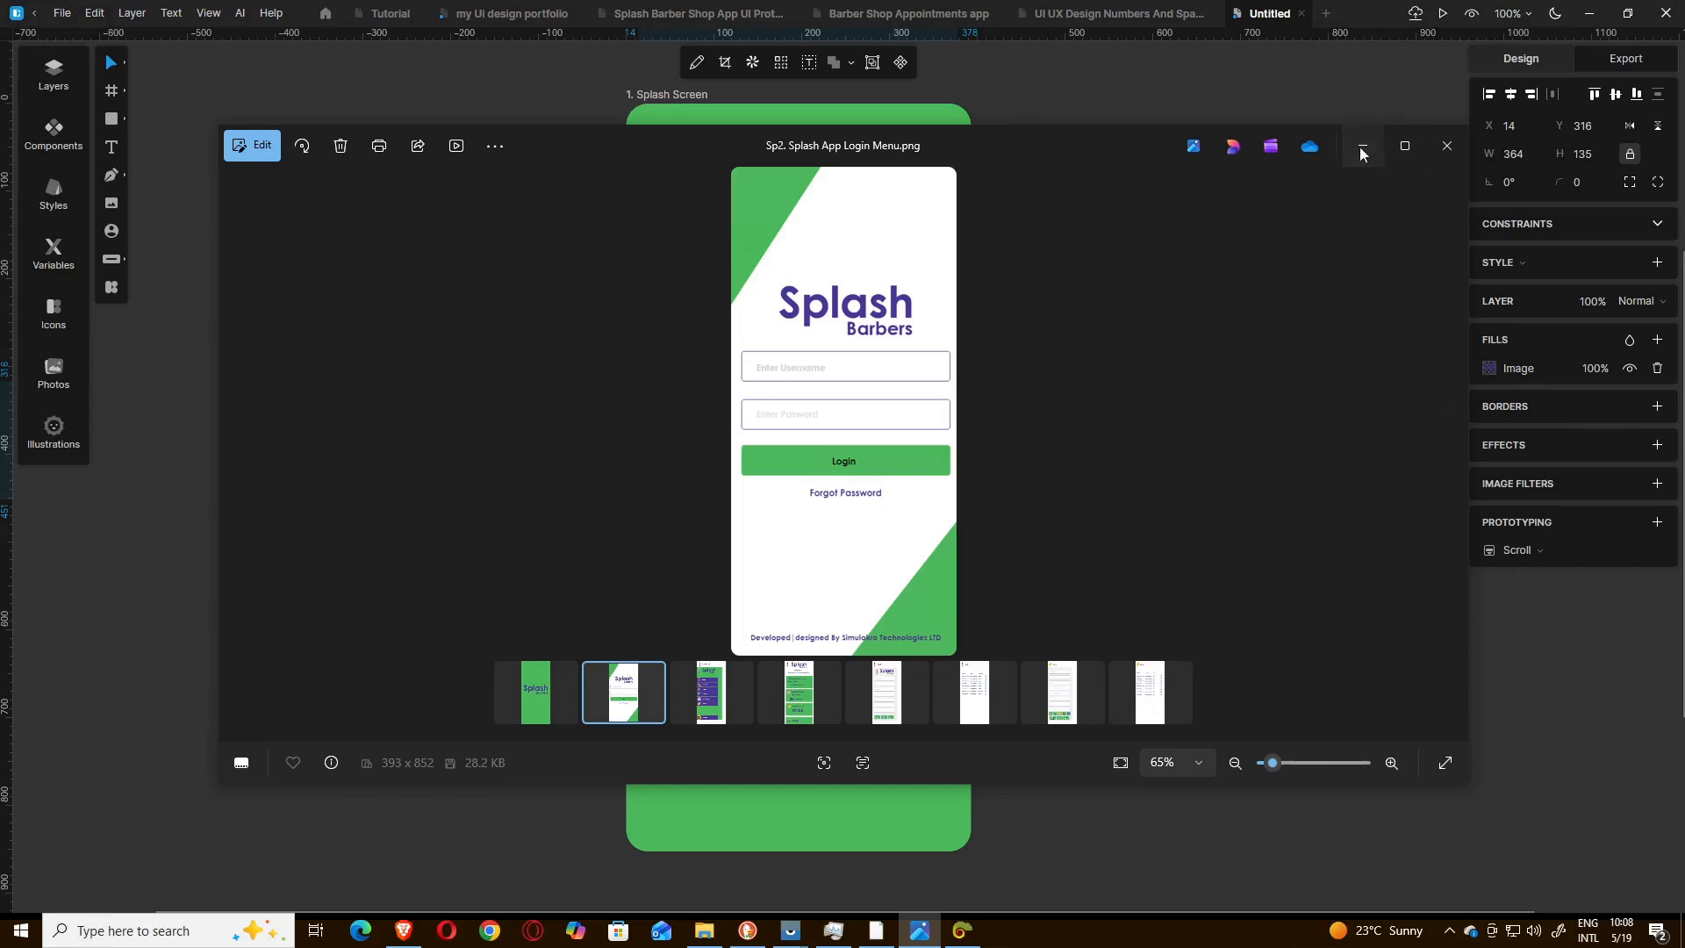
click(1360, 145)
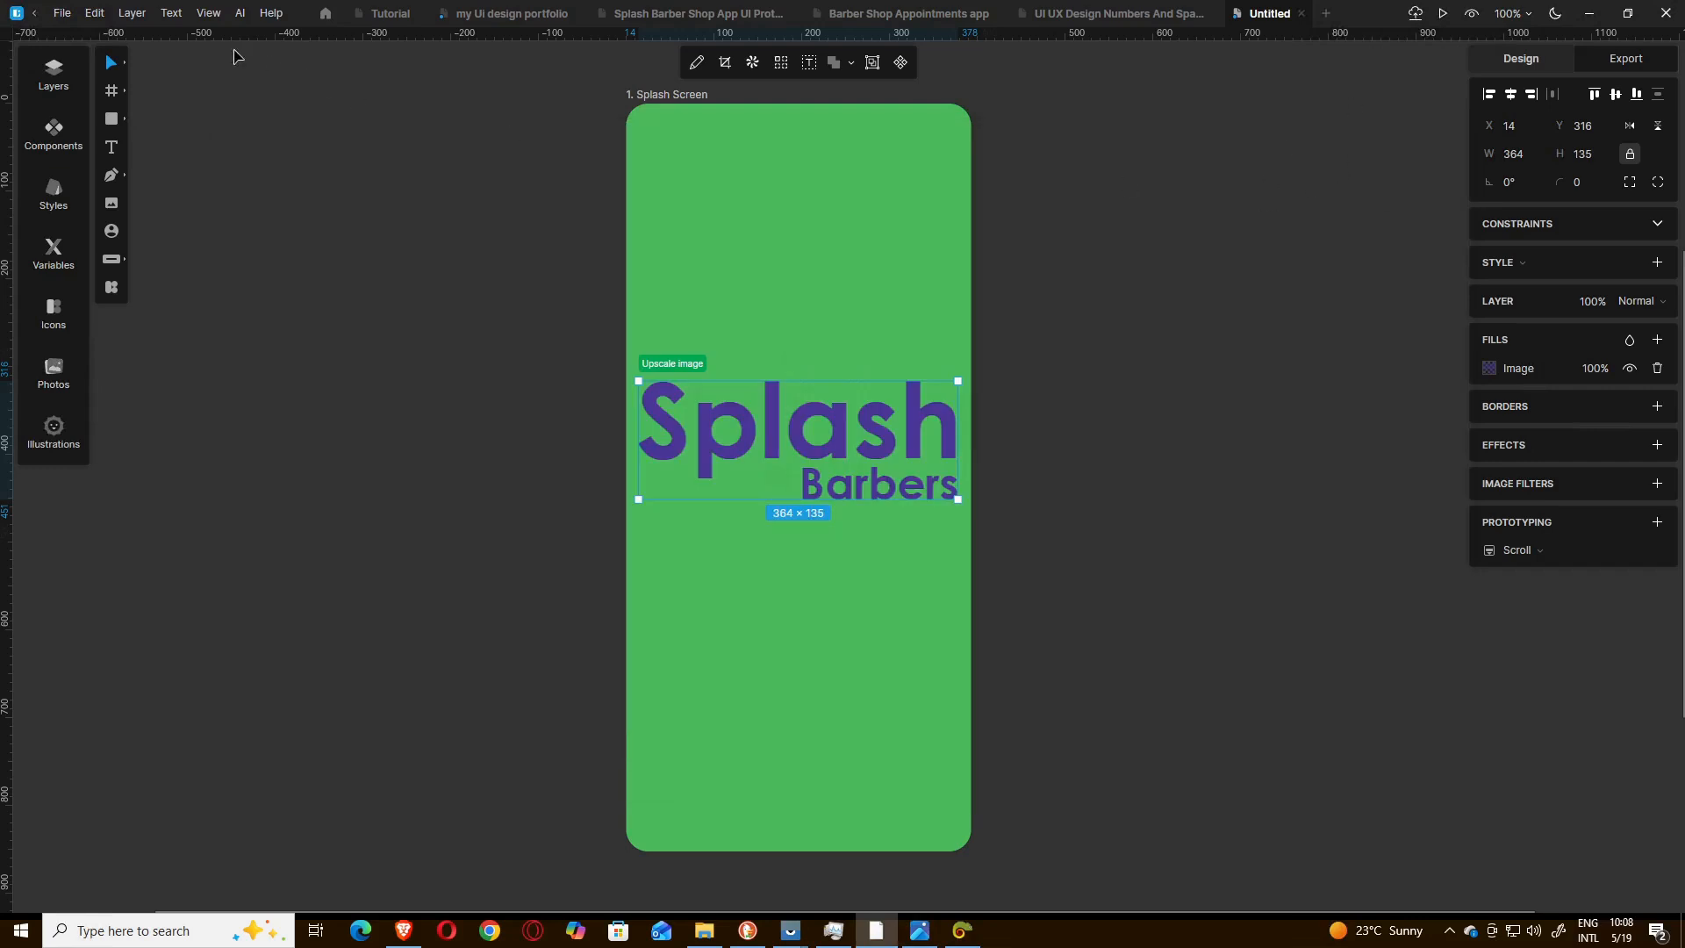
Duplicate the "1. Splash Screen" frame beside the original.
click(681, 98)
right_click(681, 101)
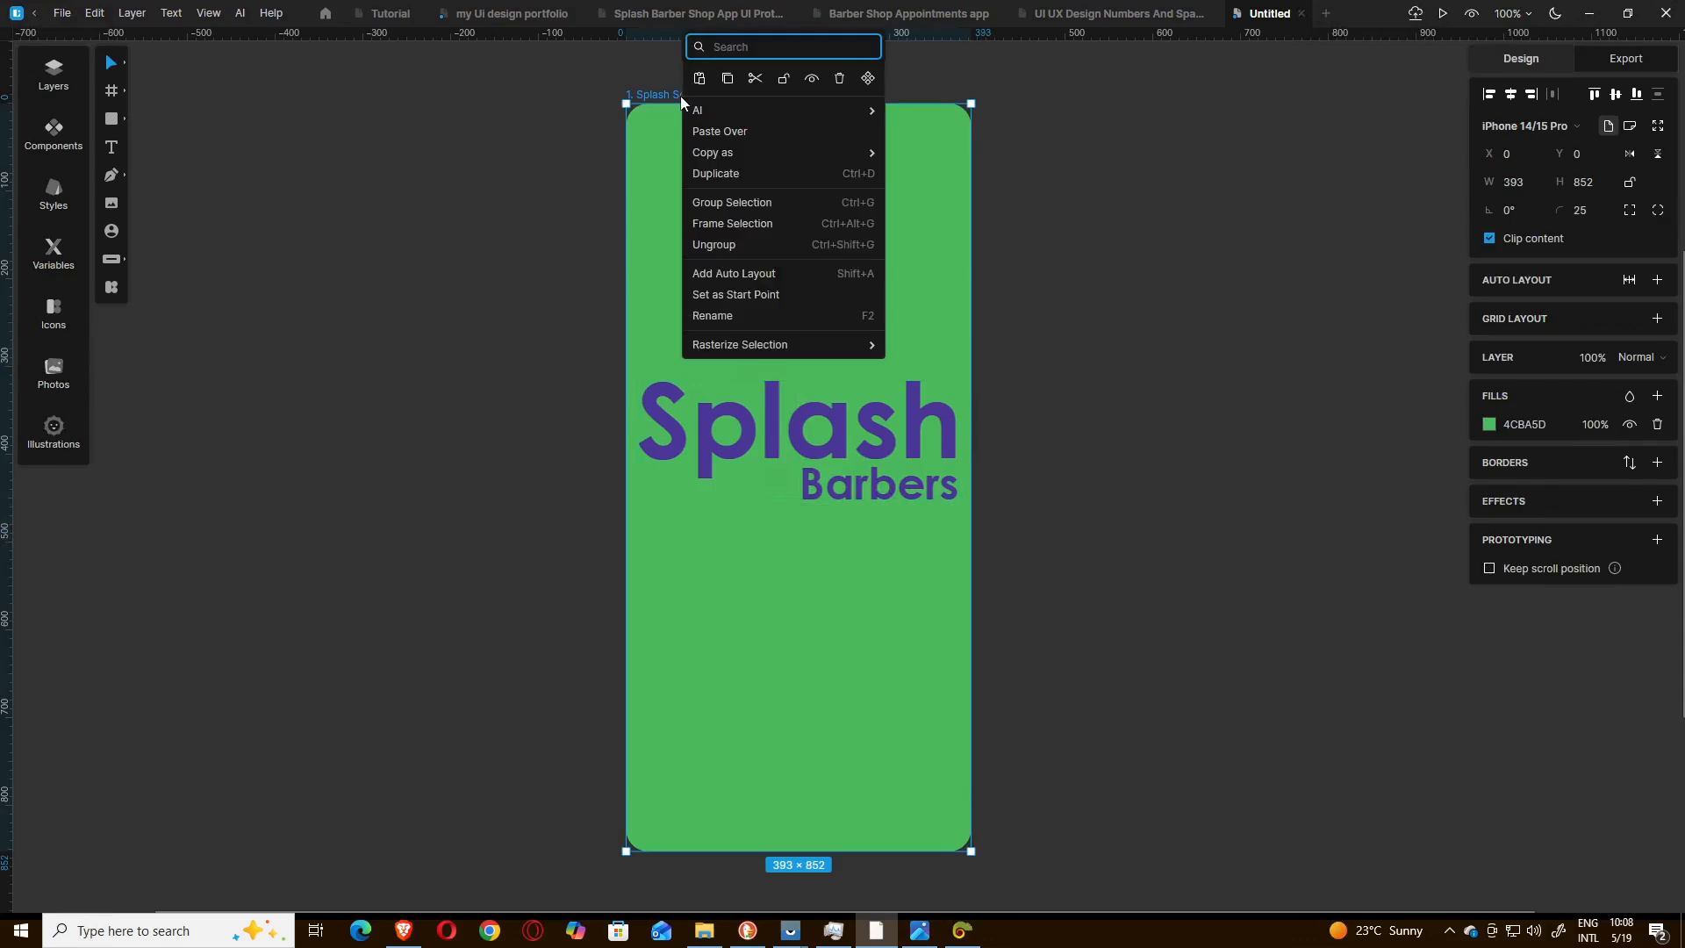
click(559, 187)
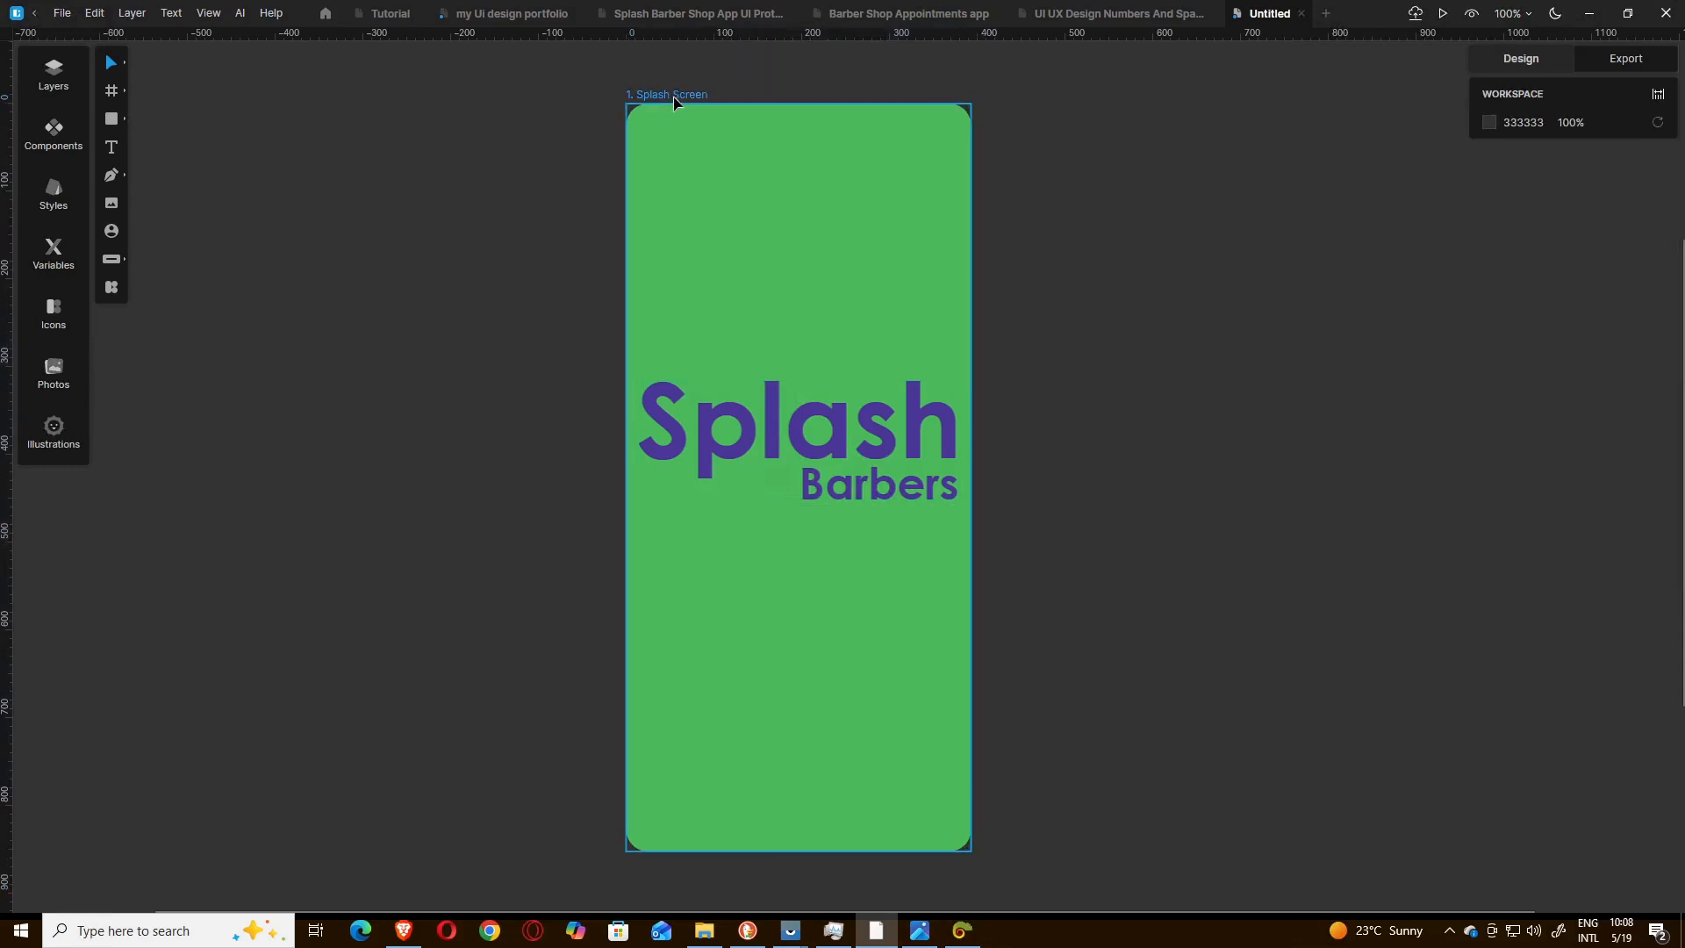
click(674, 98)
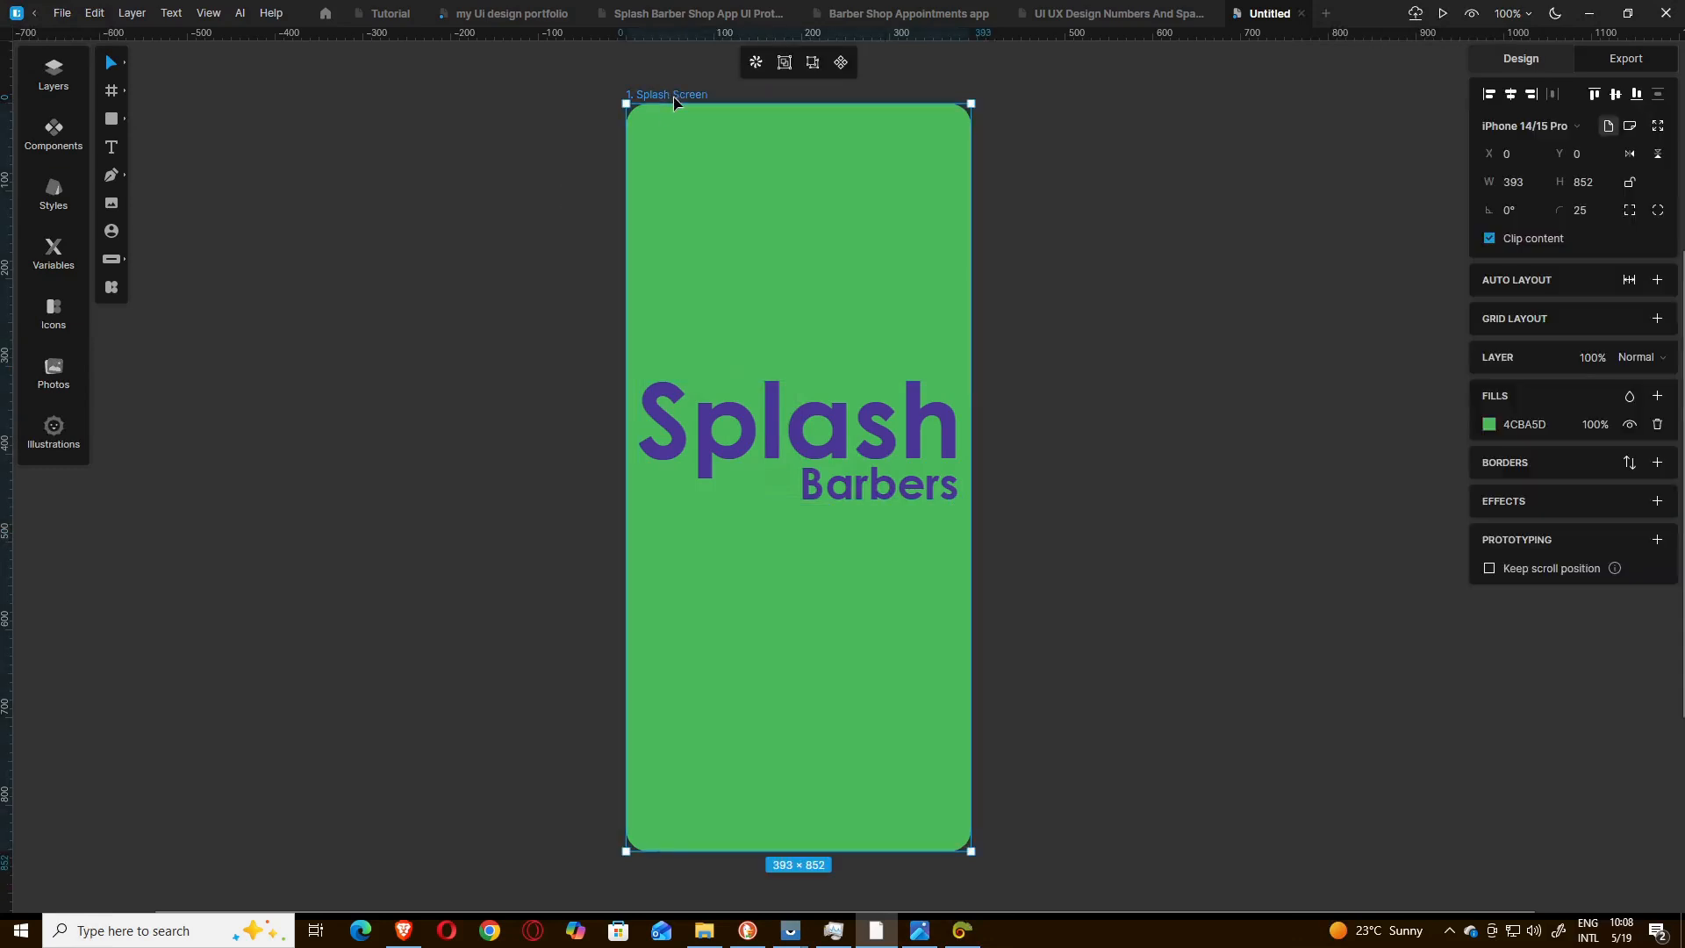
key(ctrl+d)
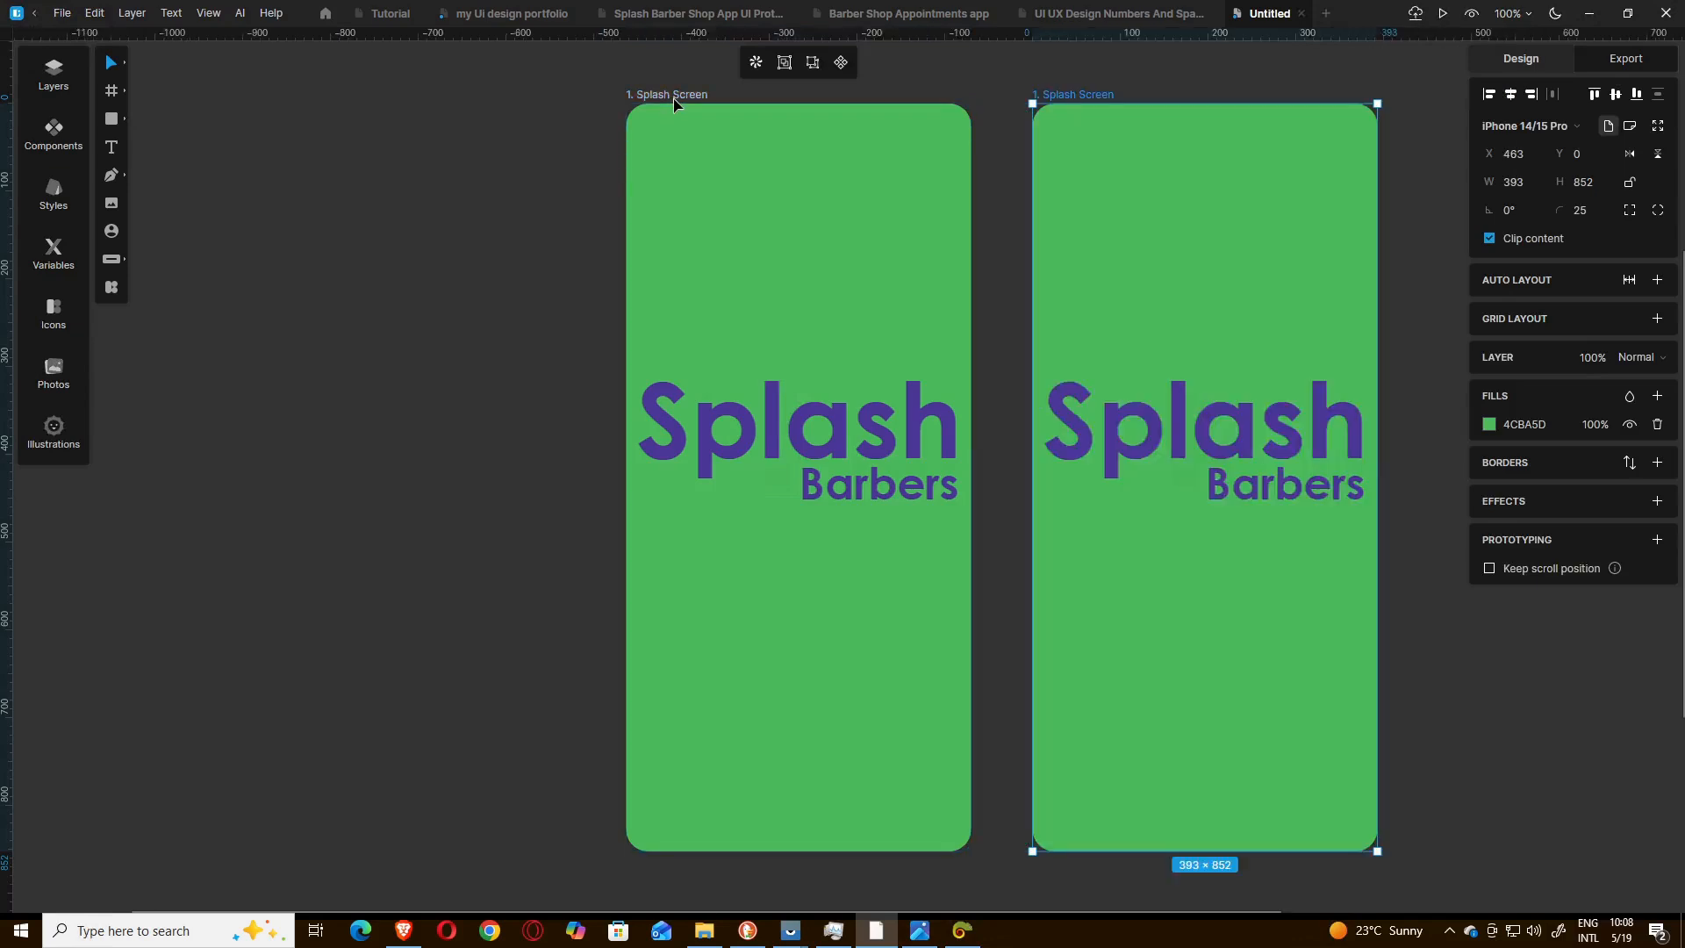
drag(641, 912, 882, 910)
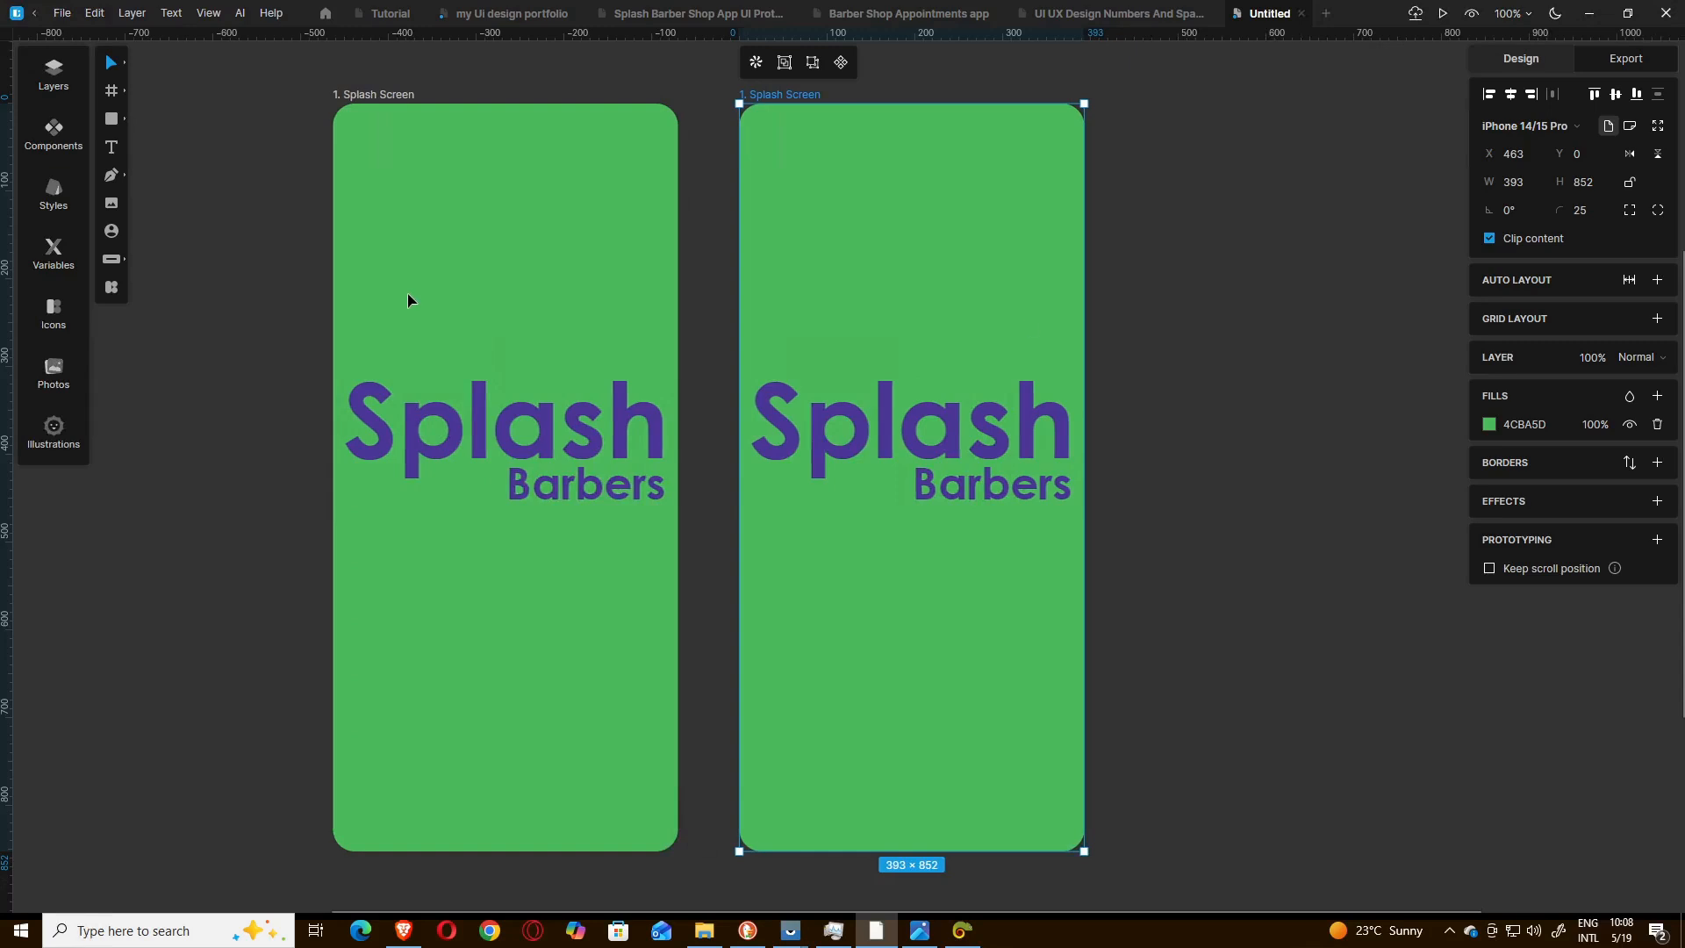
click(1196, 316)
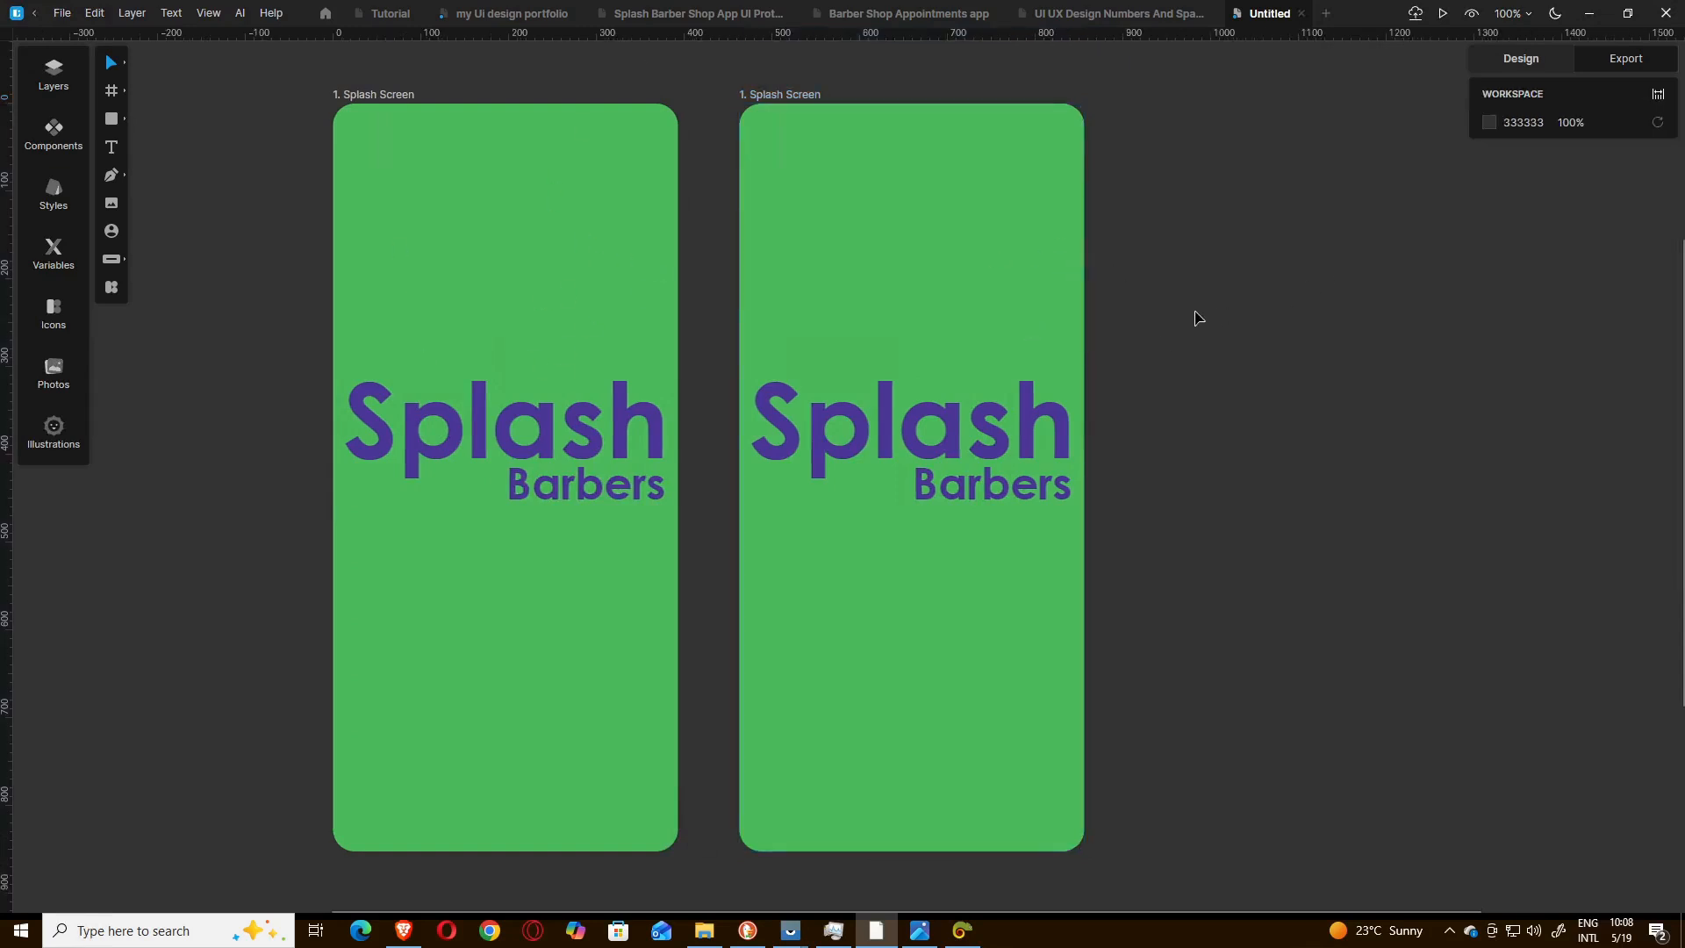
Delete the Splash Barbers logo from the duplicated frame and set the frame's fill to FFFFFF.
click(918, 444)
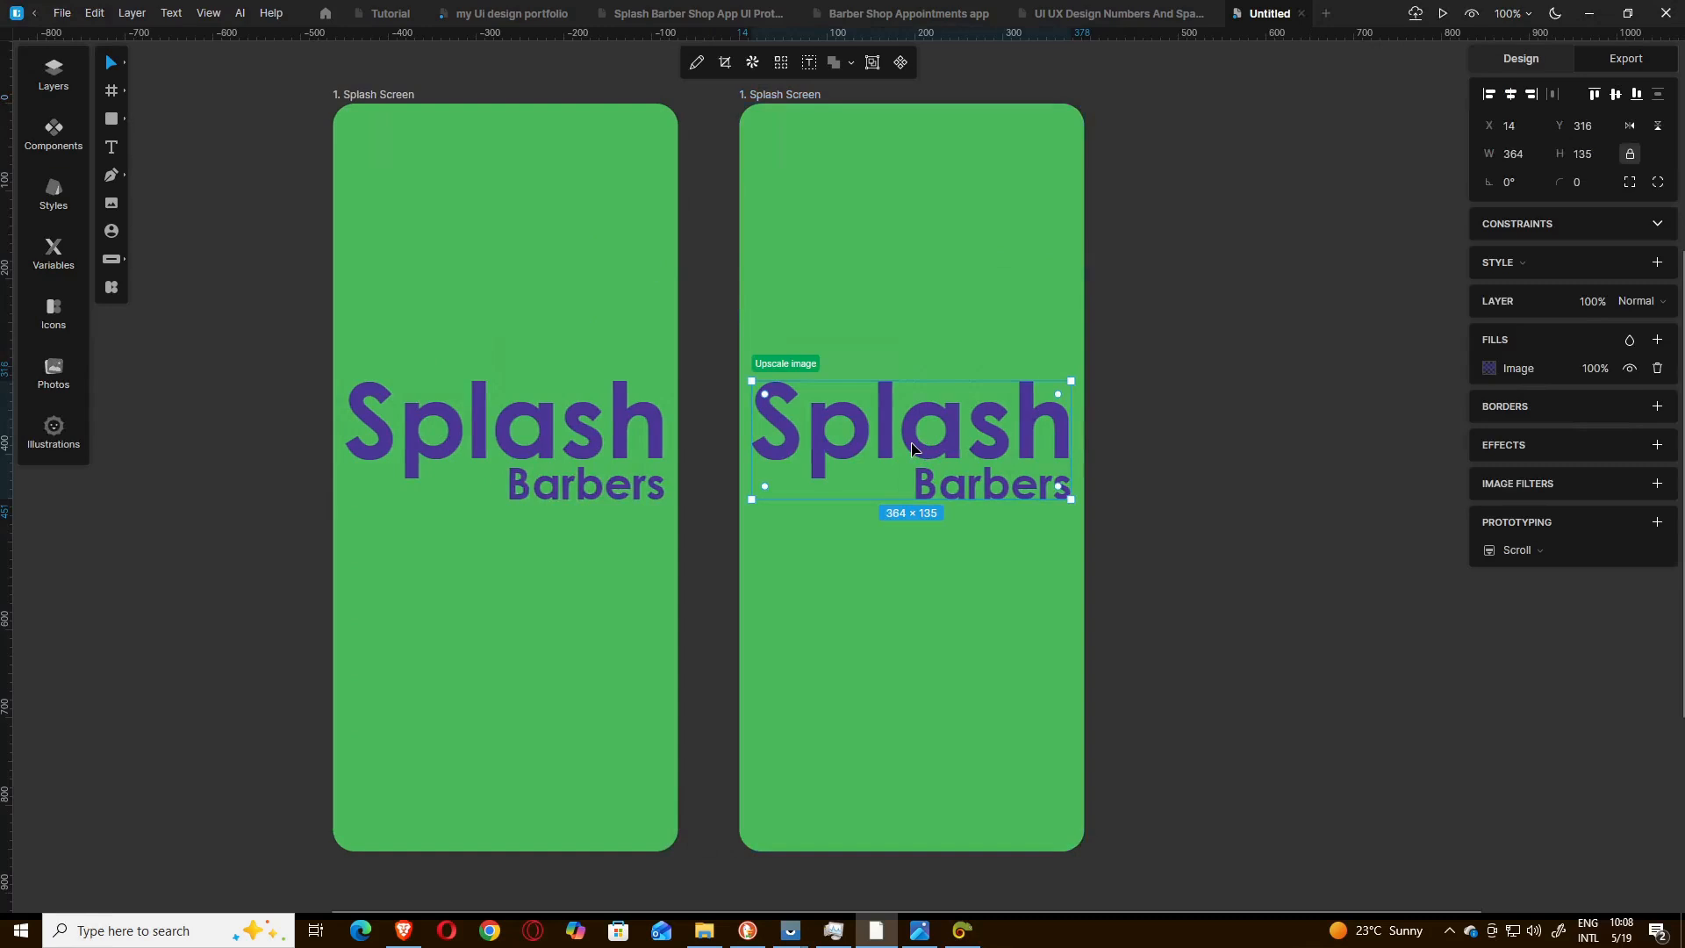
key(Delete)
click(955, 413)
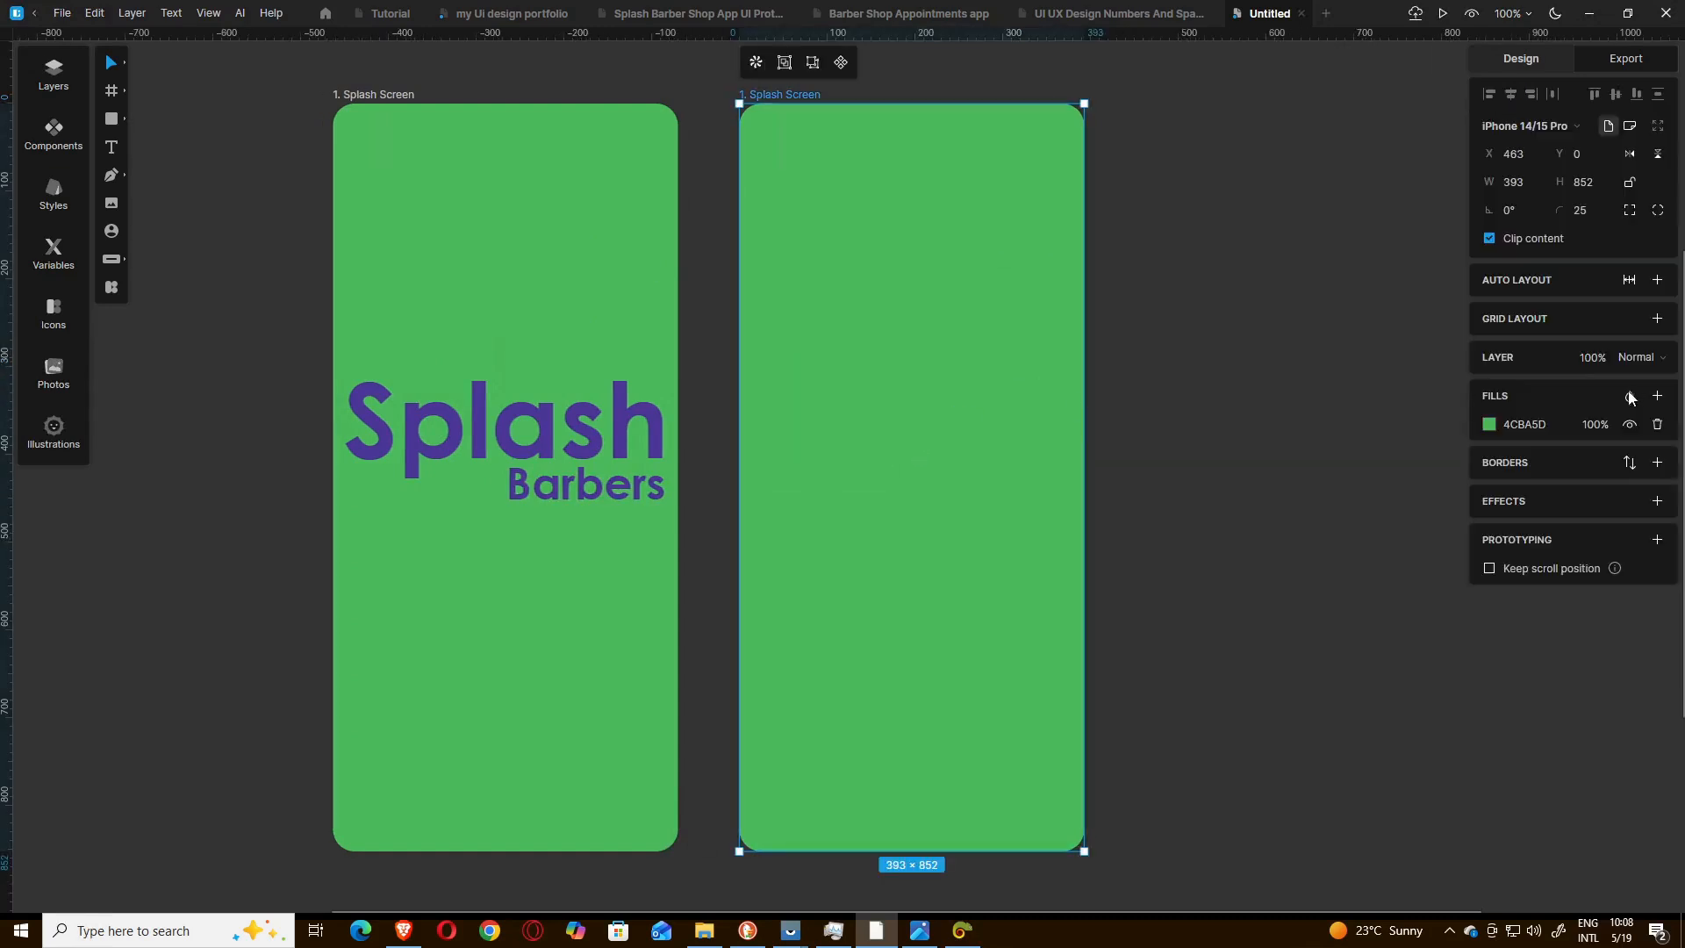
click(1525, 424)
key(ctrl+c)
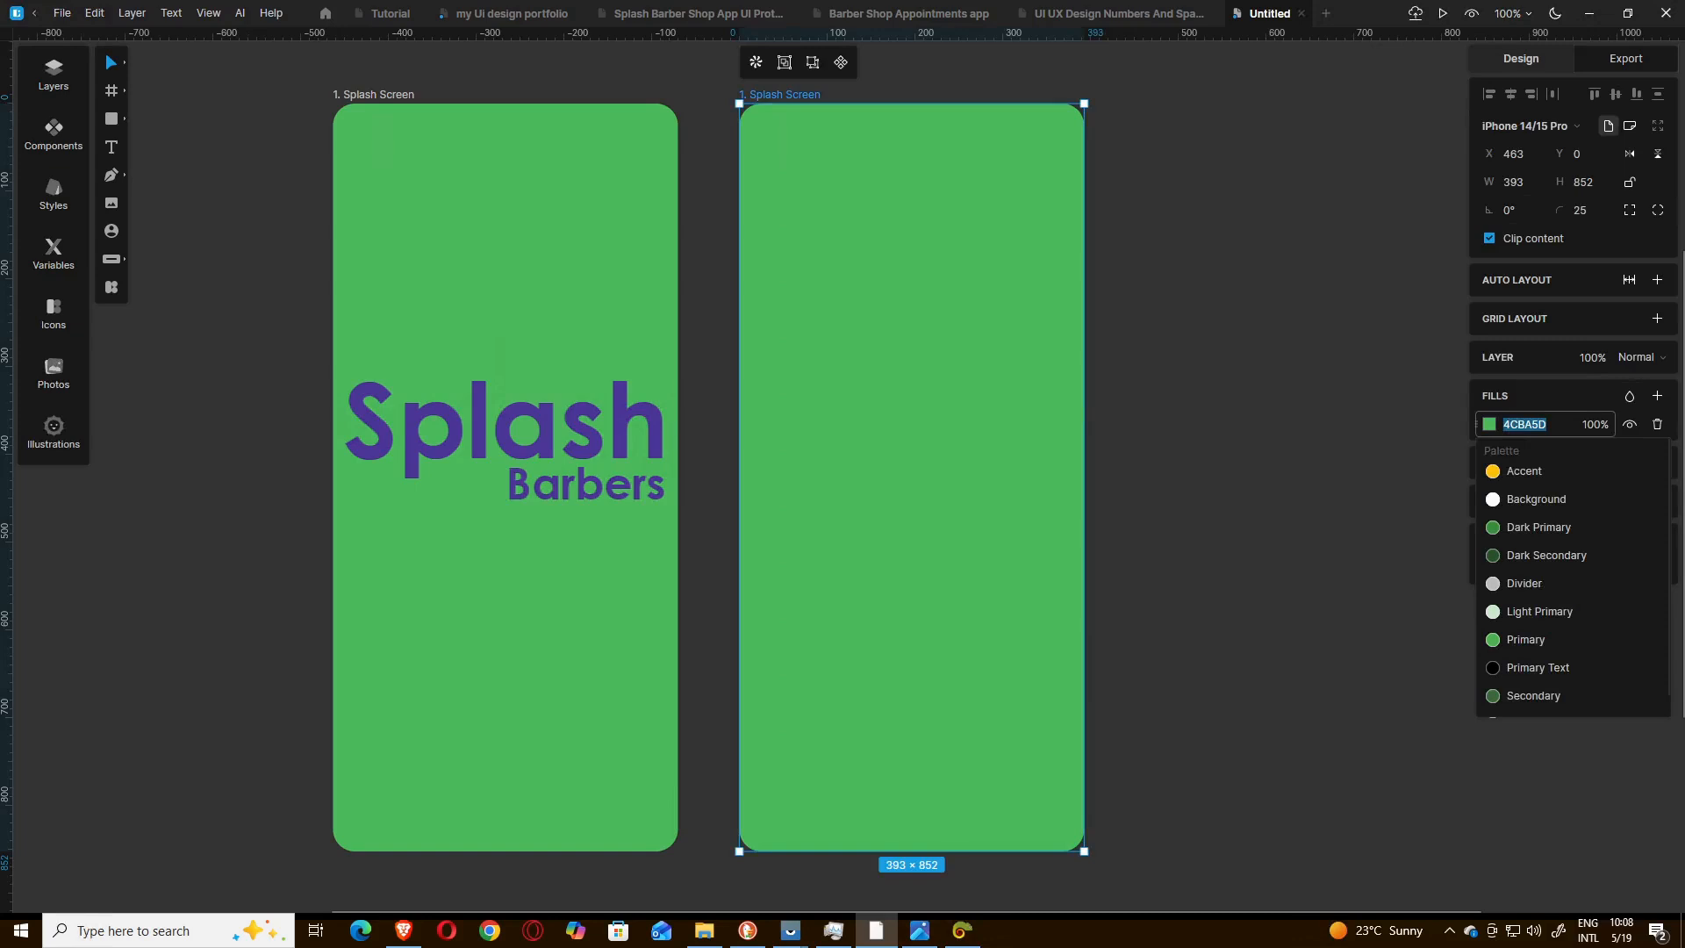
text(ffffff)
key(Return)
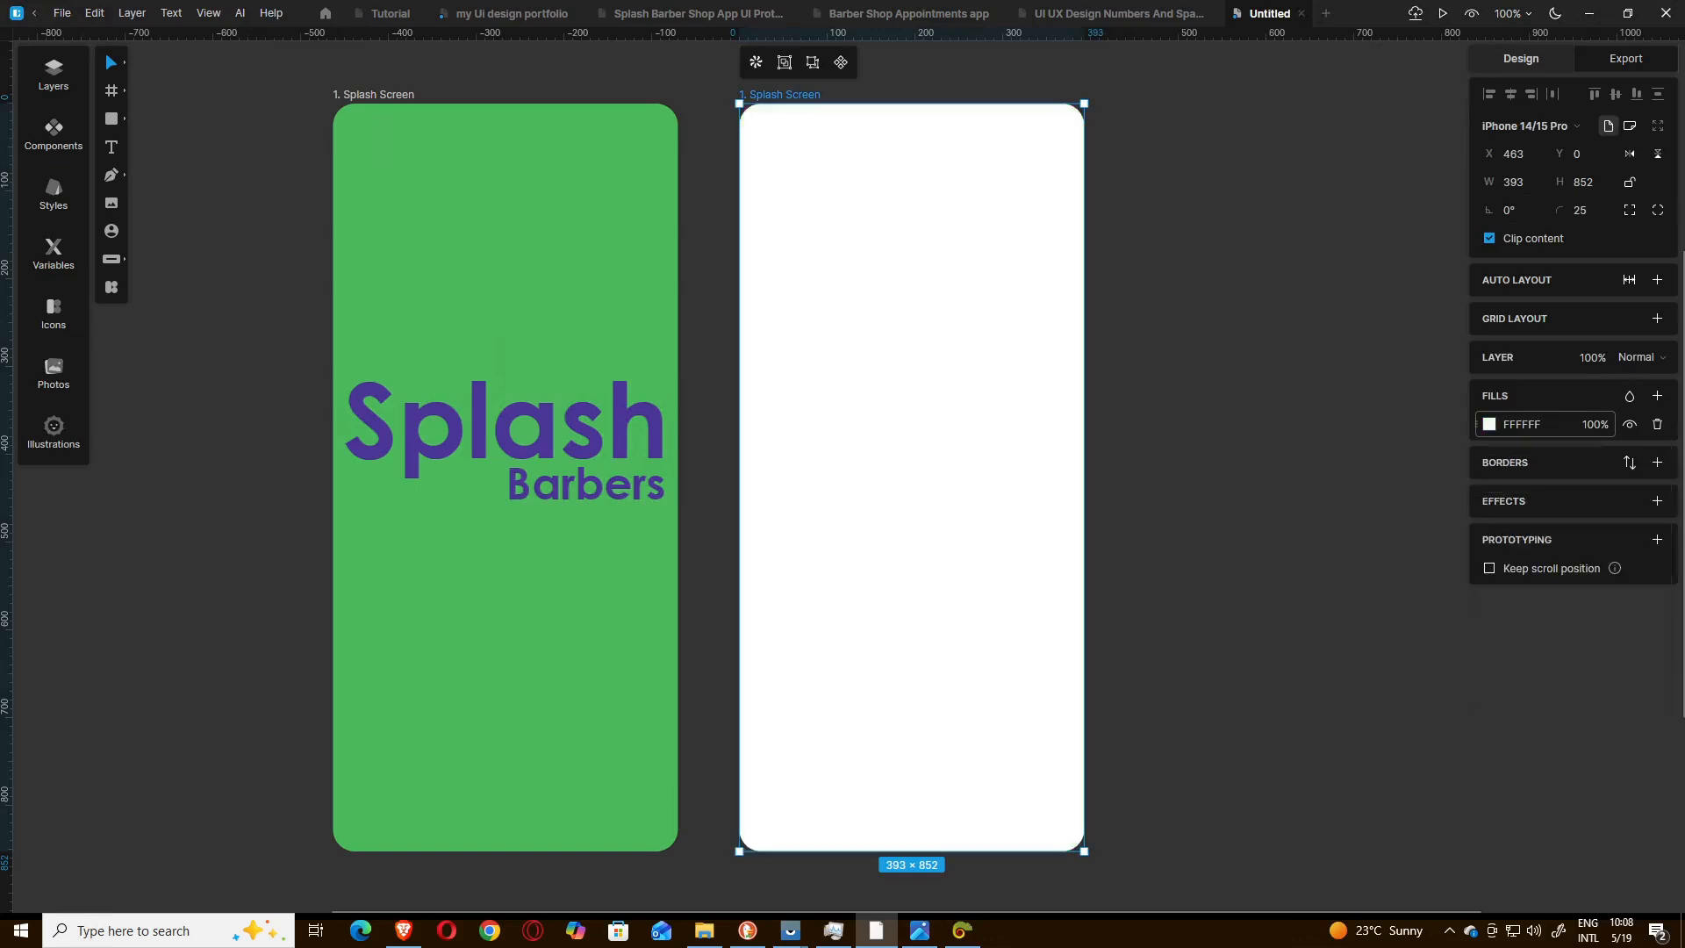
click(1179, 497)
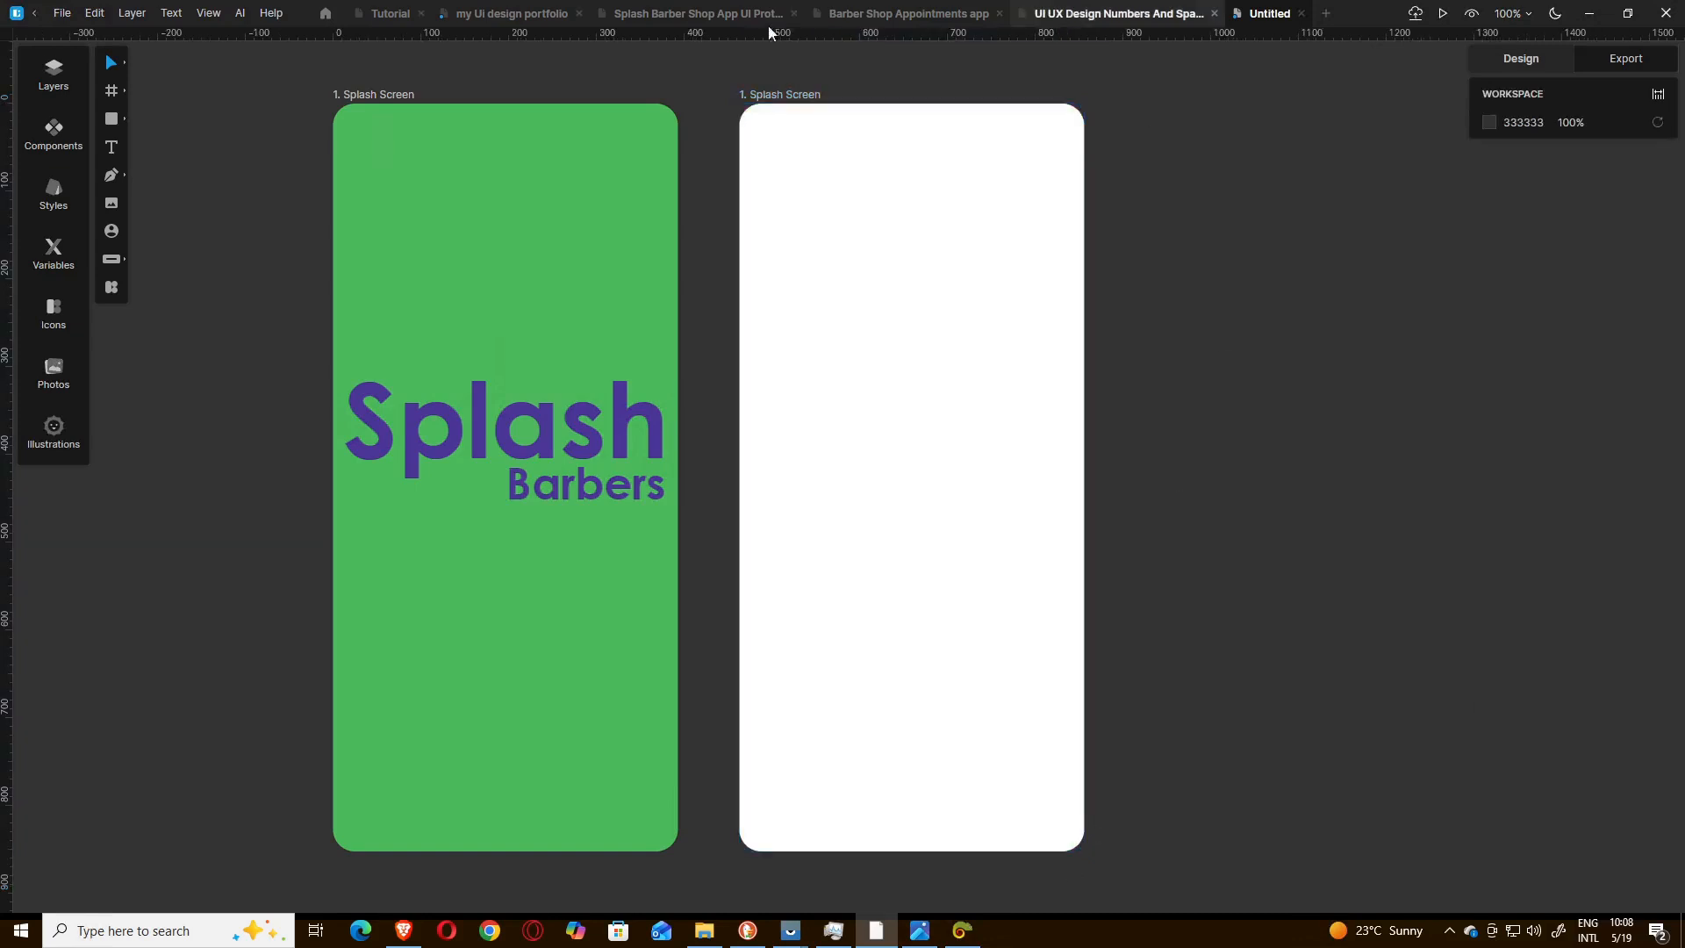
Rename the white duplicated frame as "2. Login Menu".
right_click(783, 99)
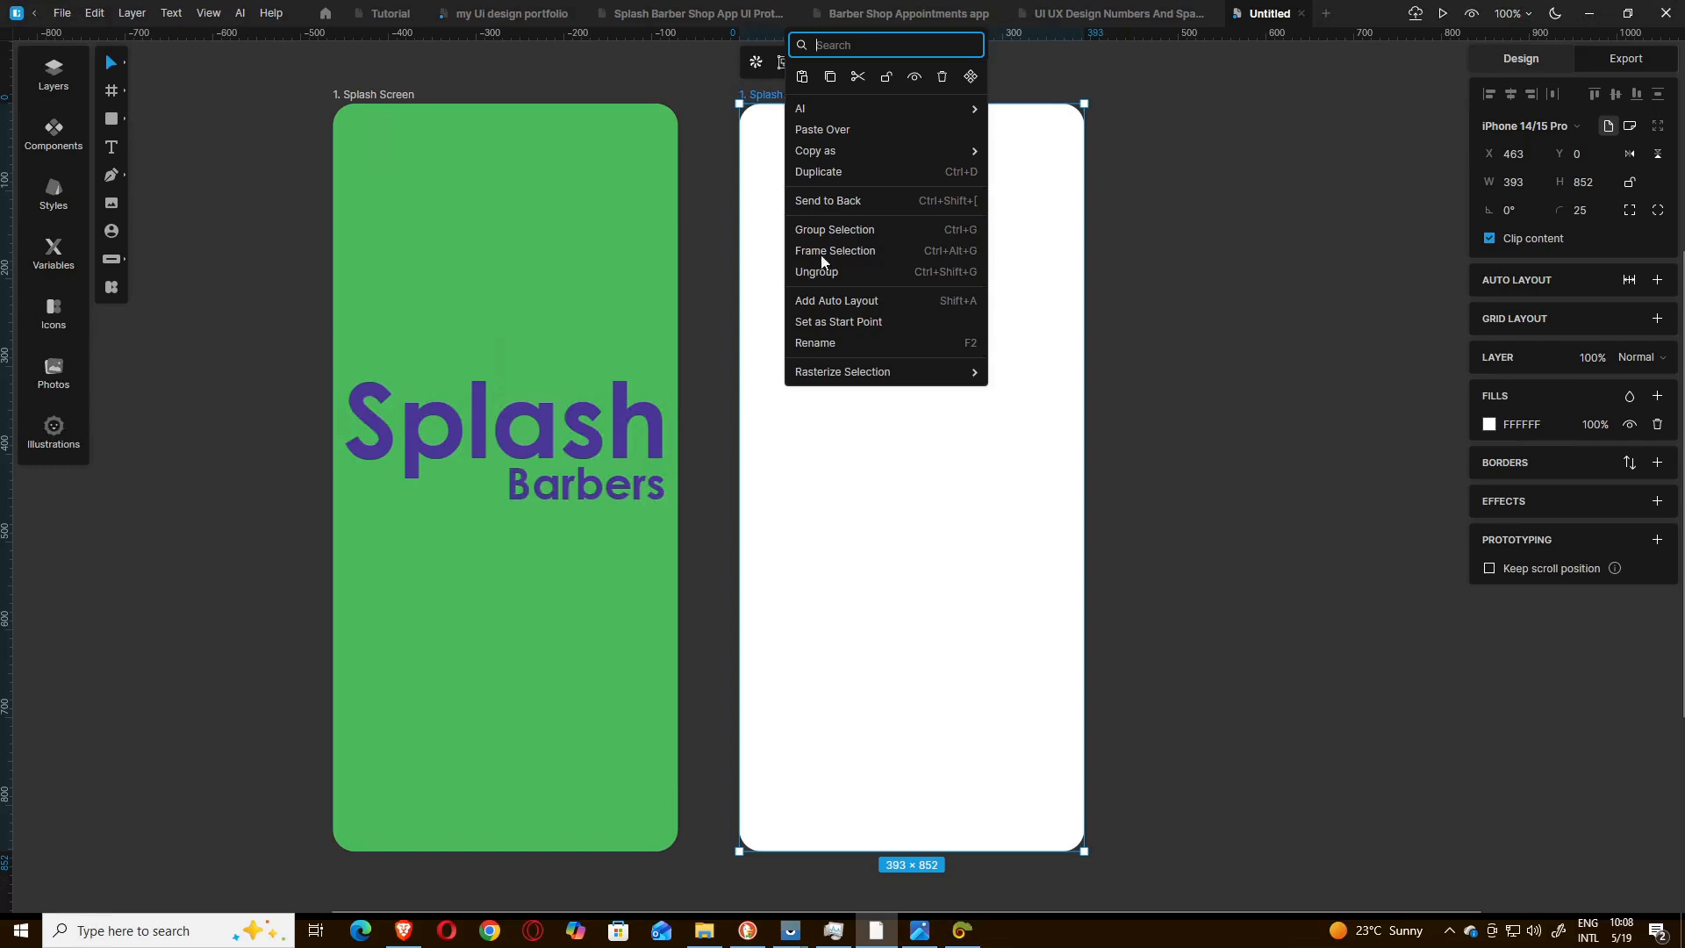
click(833, 344)
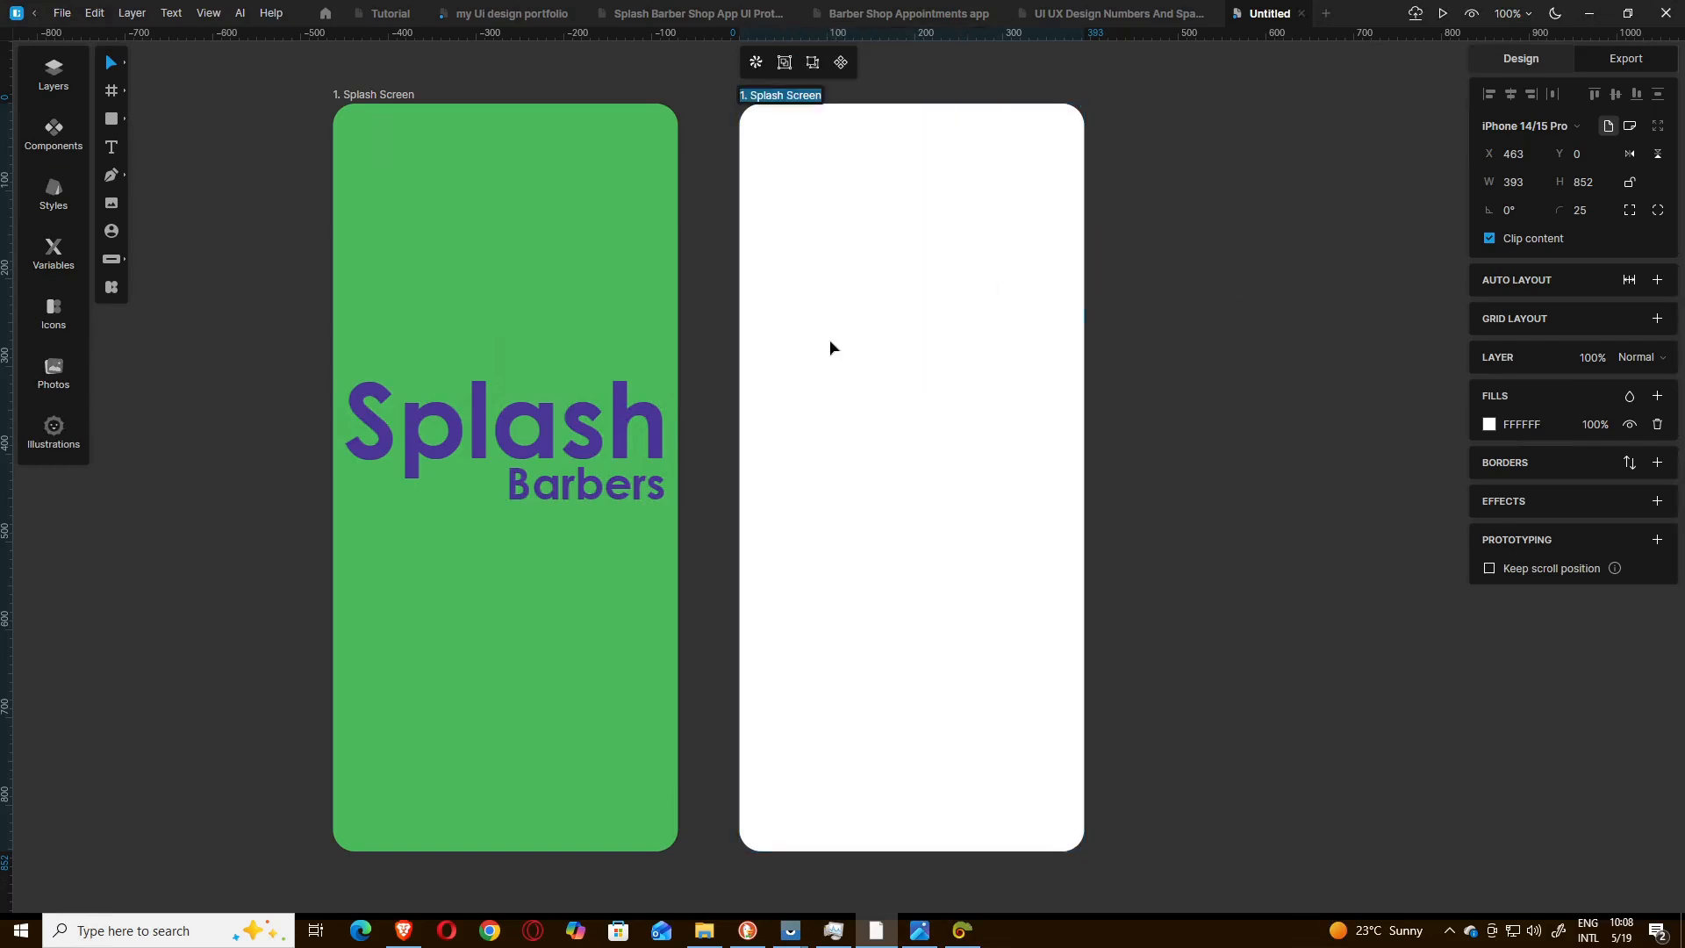
text(2. Login Menu)
click(1247, 314)
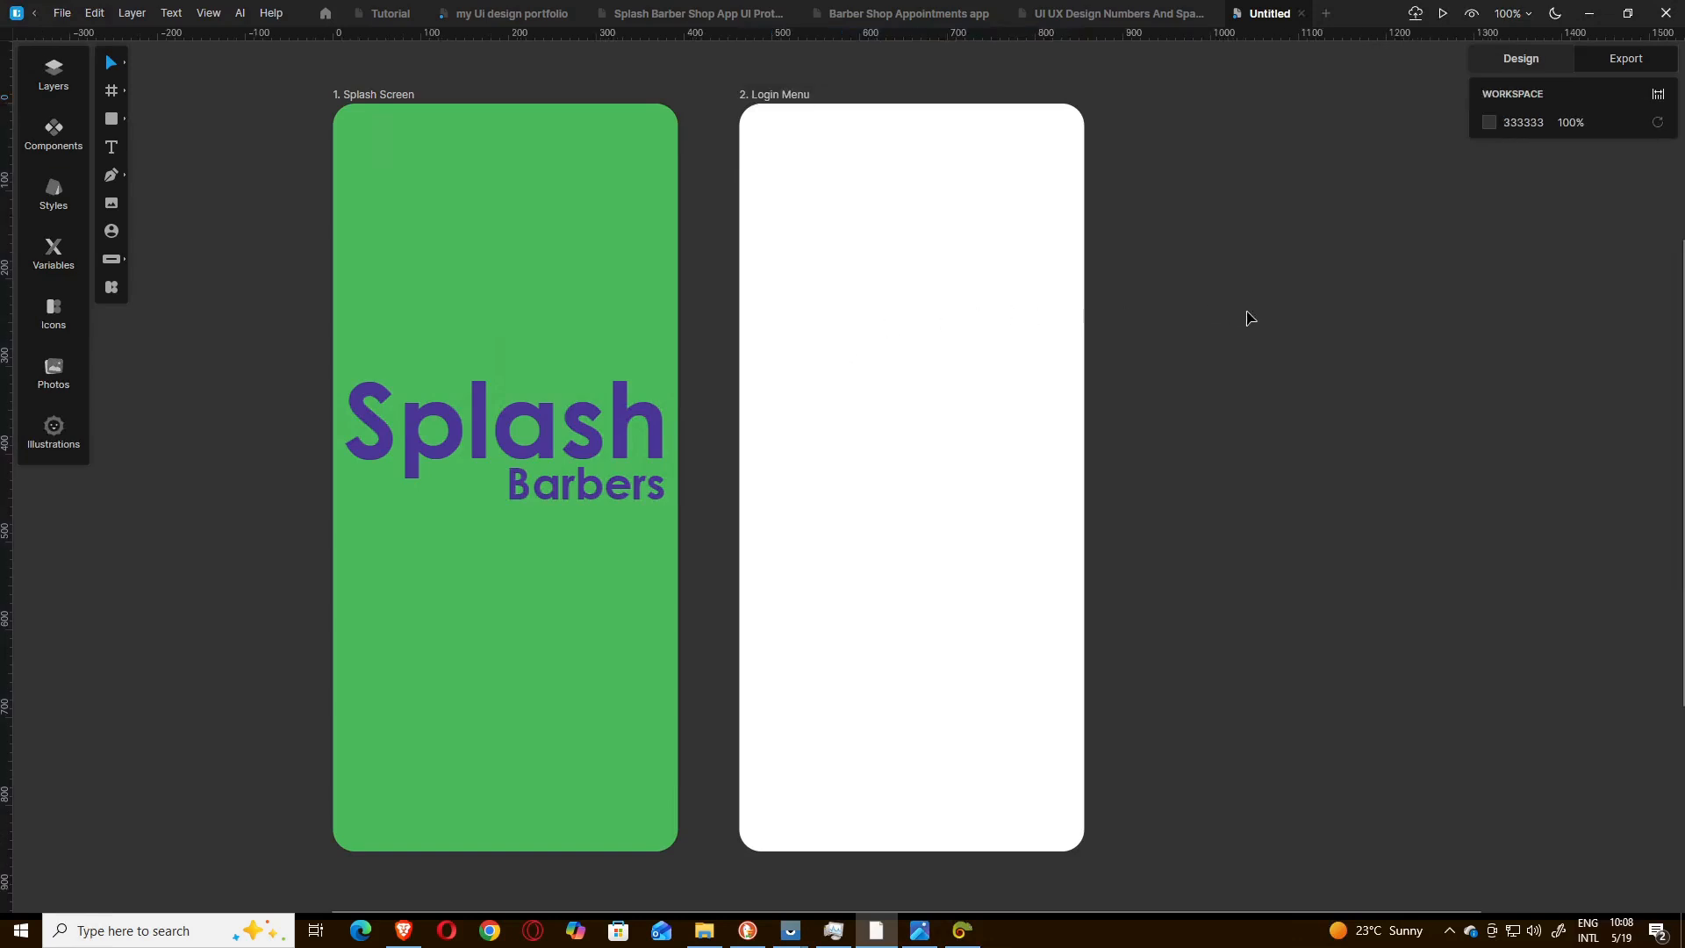
After checking the login reference image, add a rectangle about 355 × 321 on the empty canvas beside the Login Menu frame.
click(930, 943)
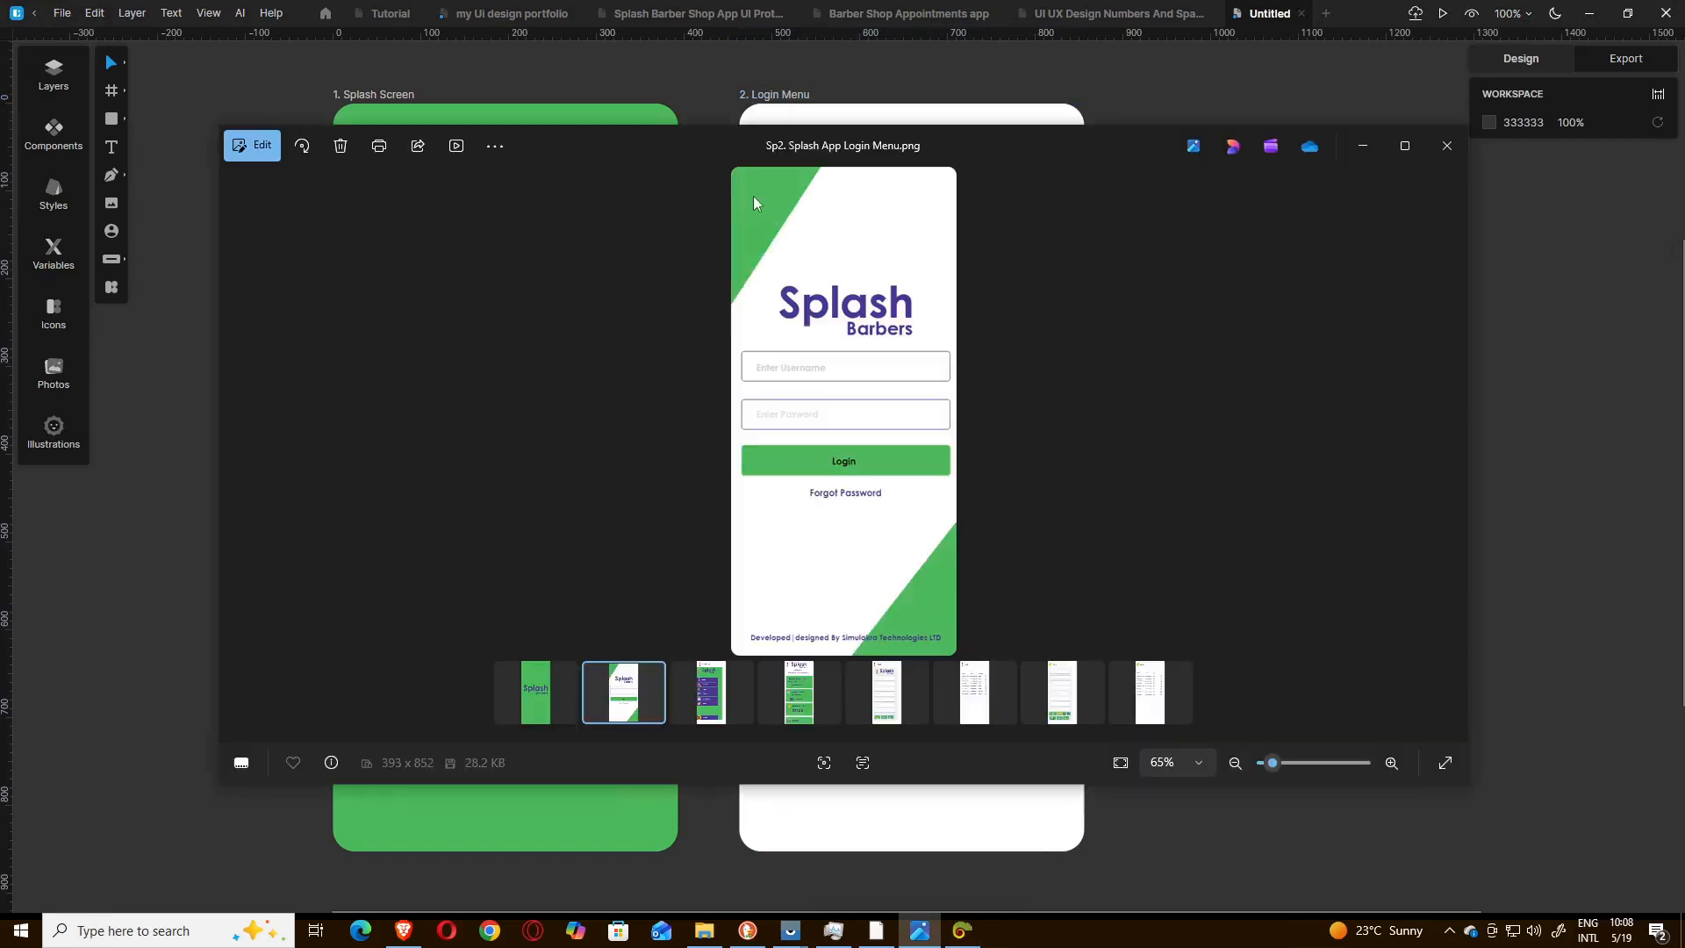
click(1363, 145)
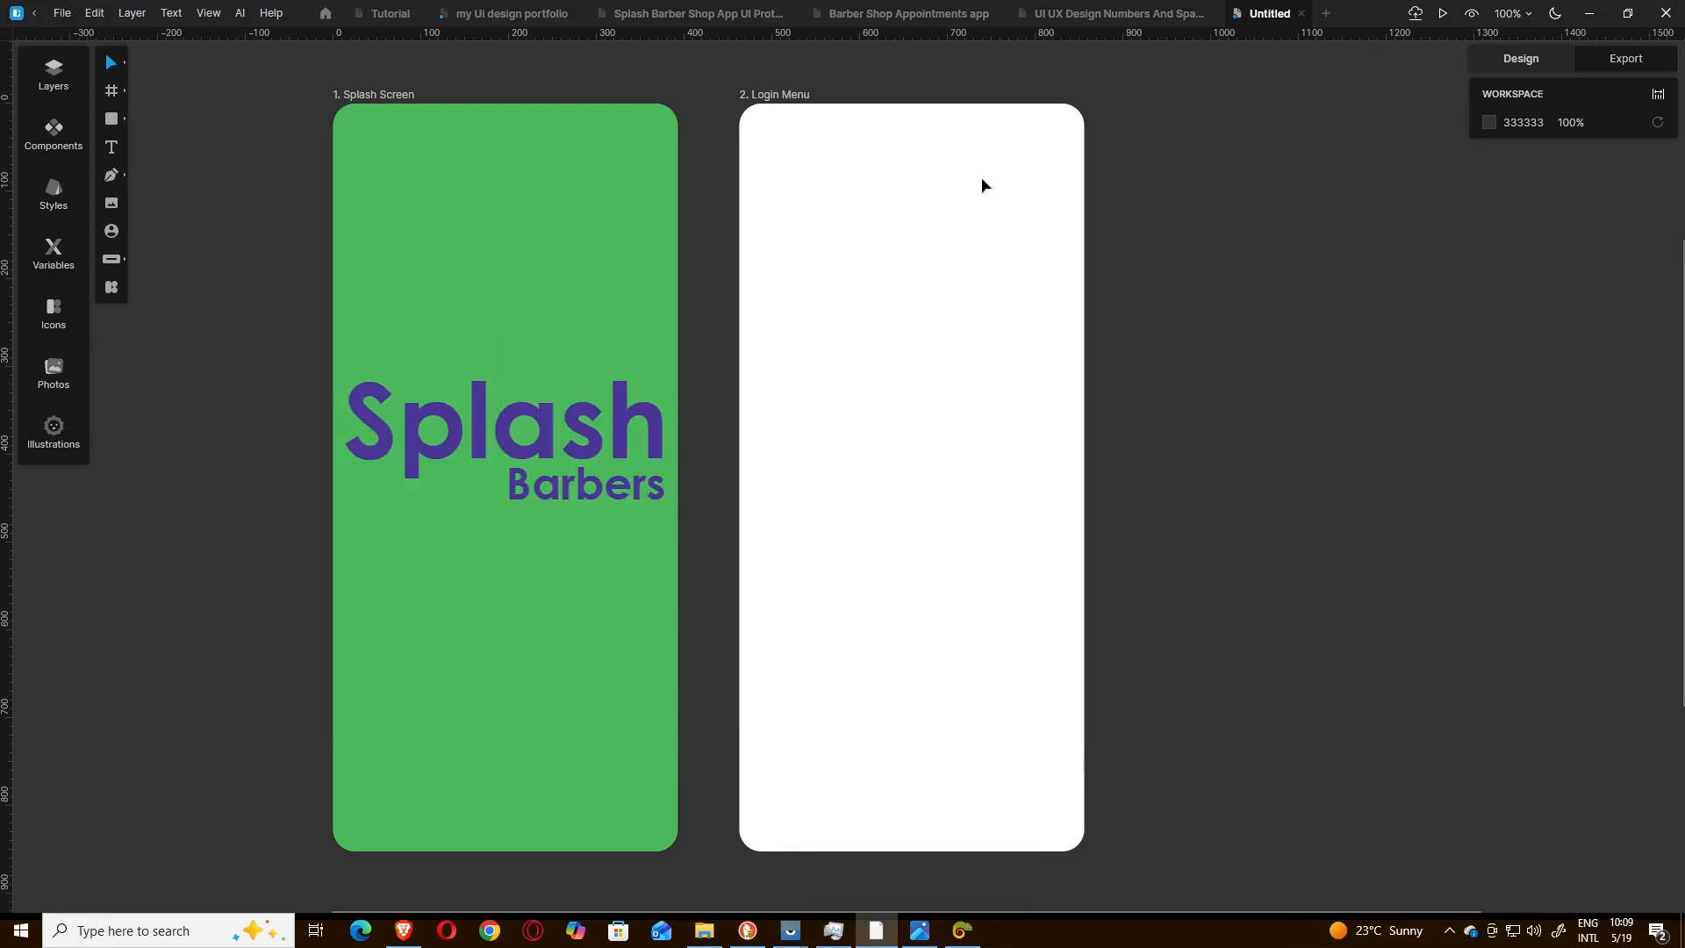
click(112, 121)
click(143, 156)
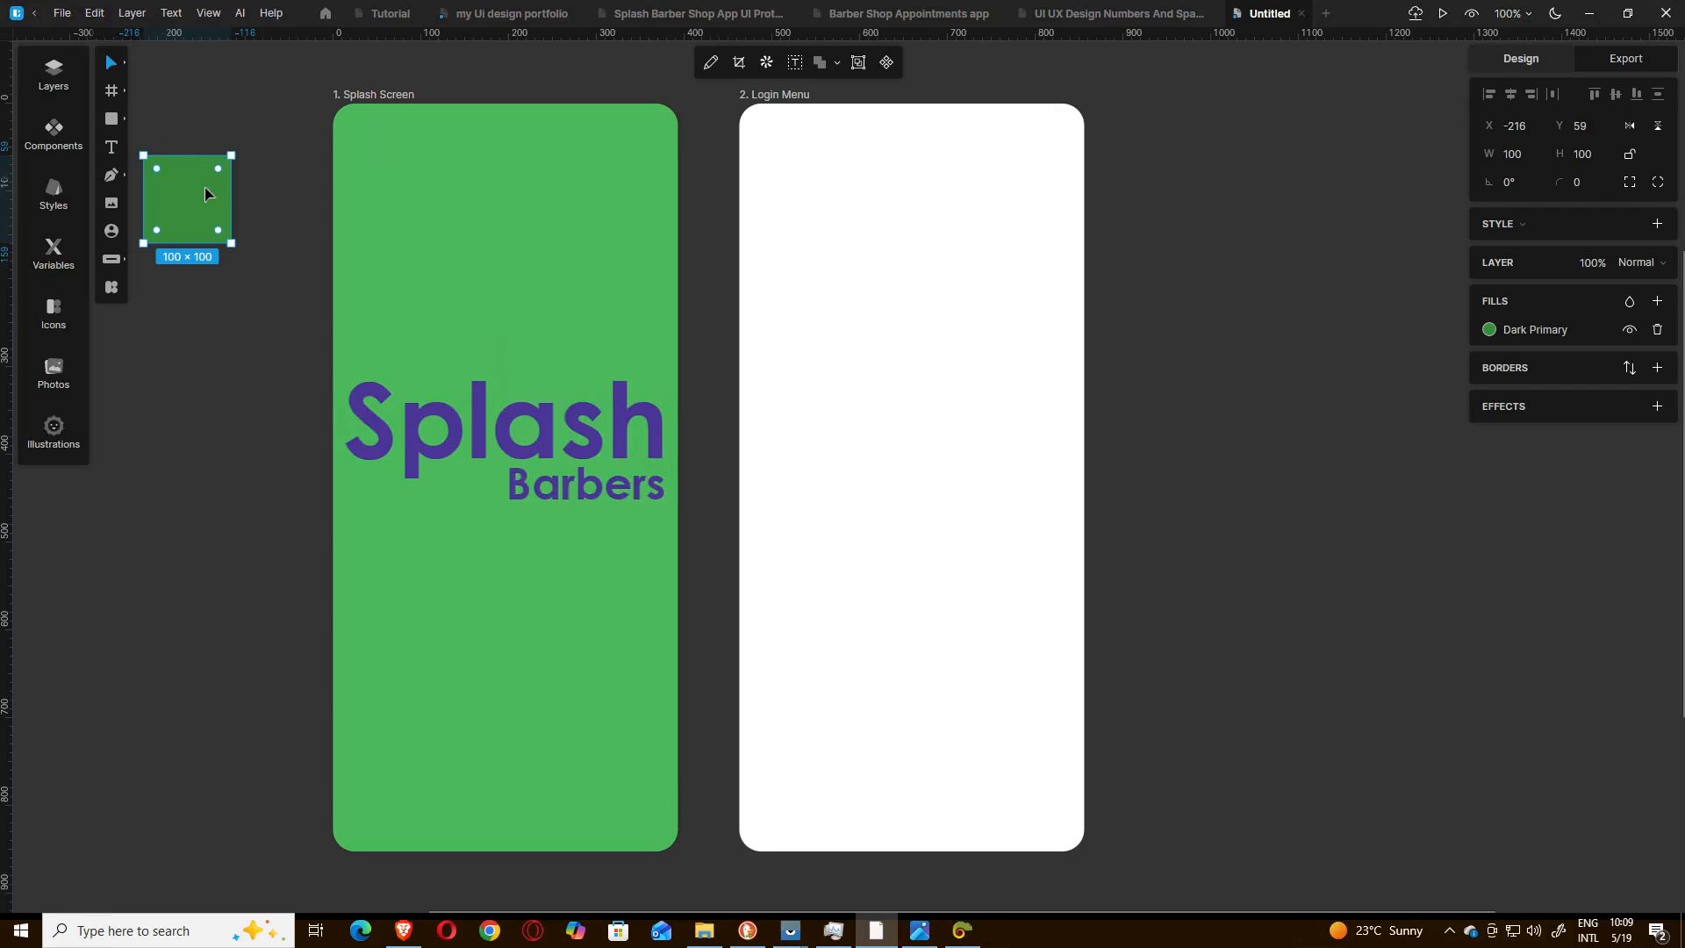
drag(206, 193, 1472, 463)
drag(1263, 241, 1216, 233)
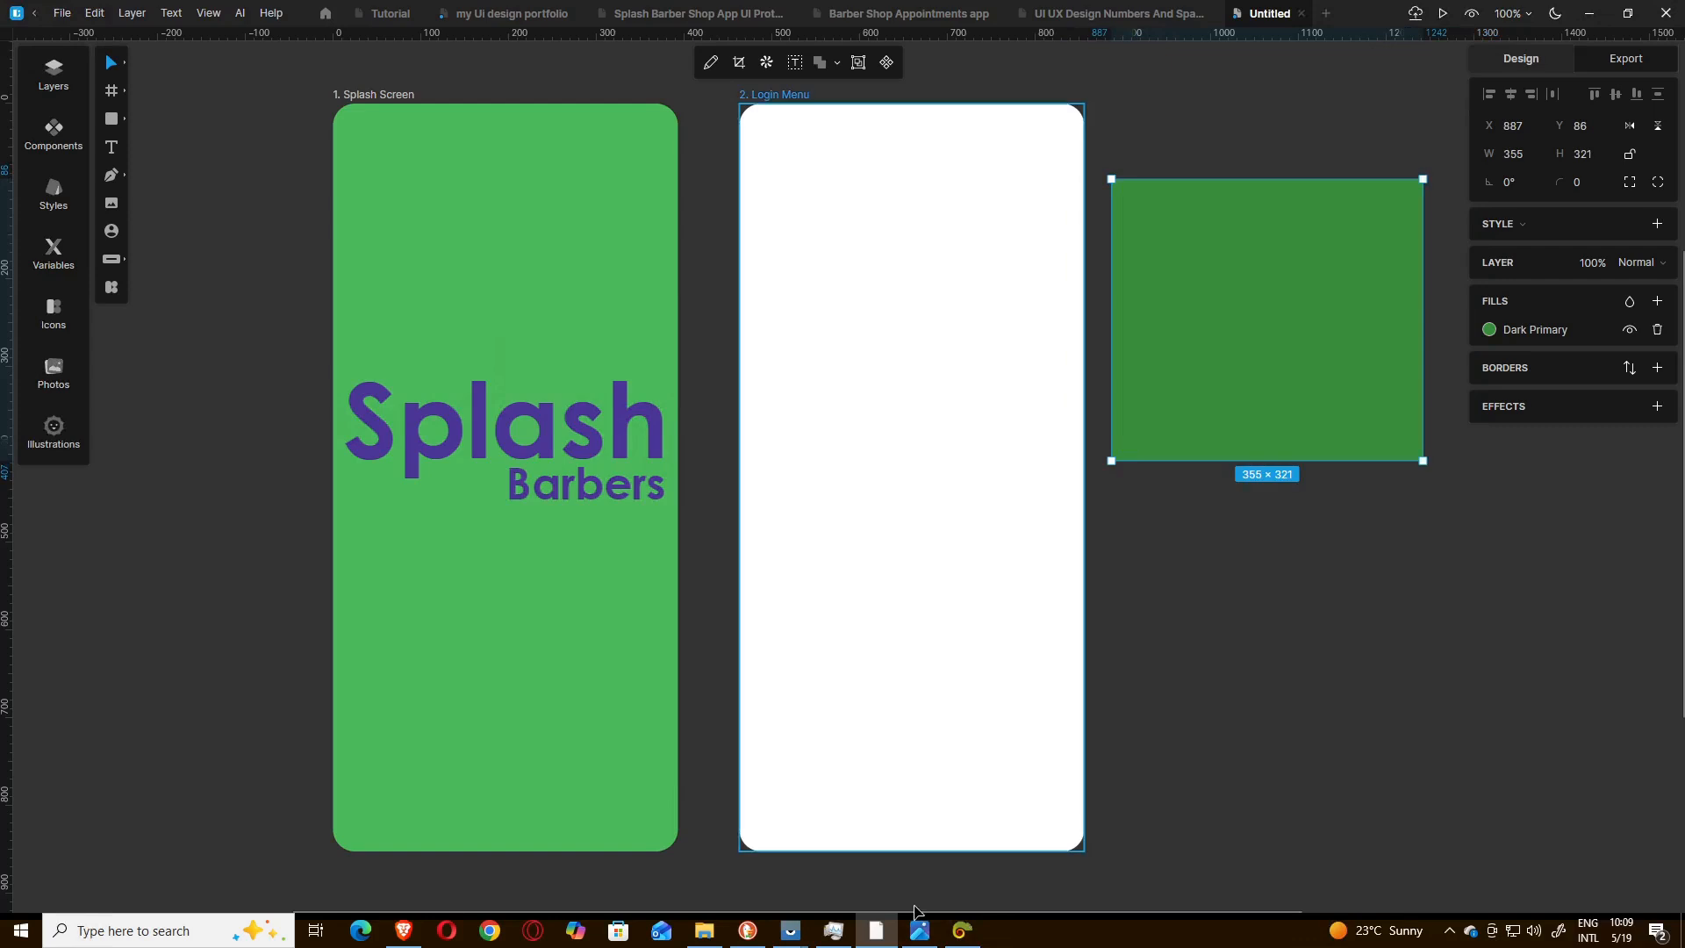
Set the new rectangle's fill to the green 4CBA5D saved in Just Color Picker.
click(963, 930)
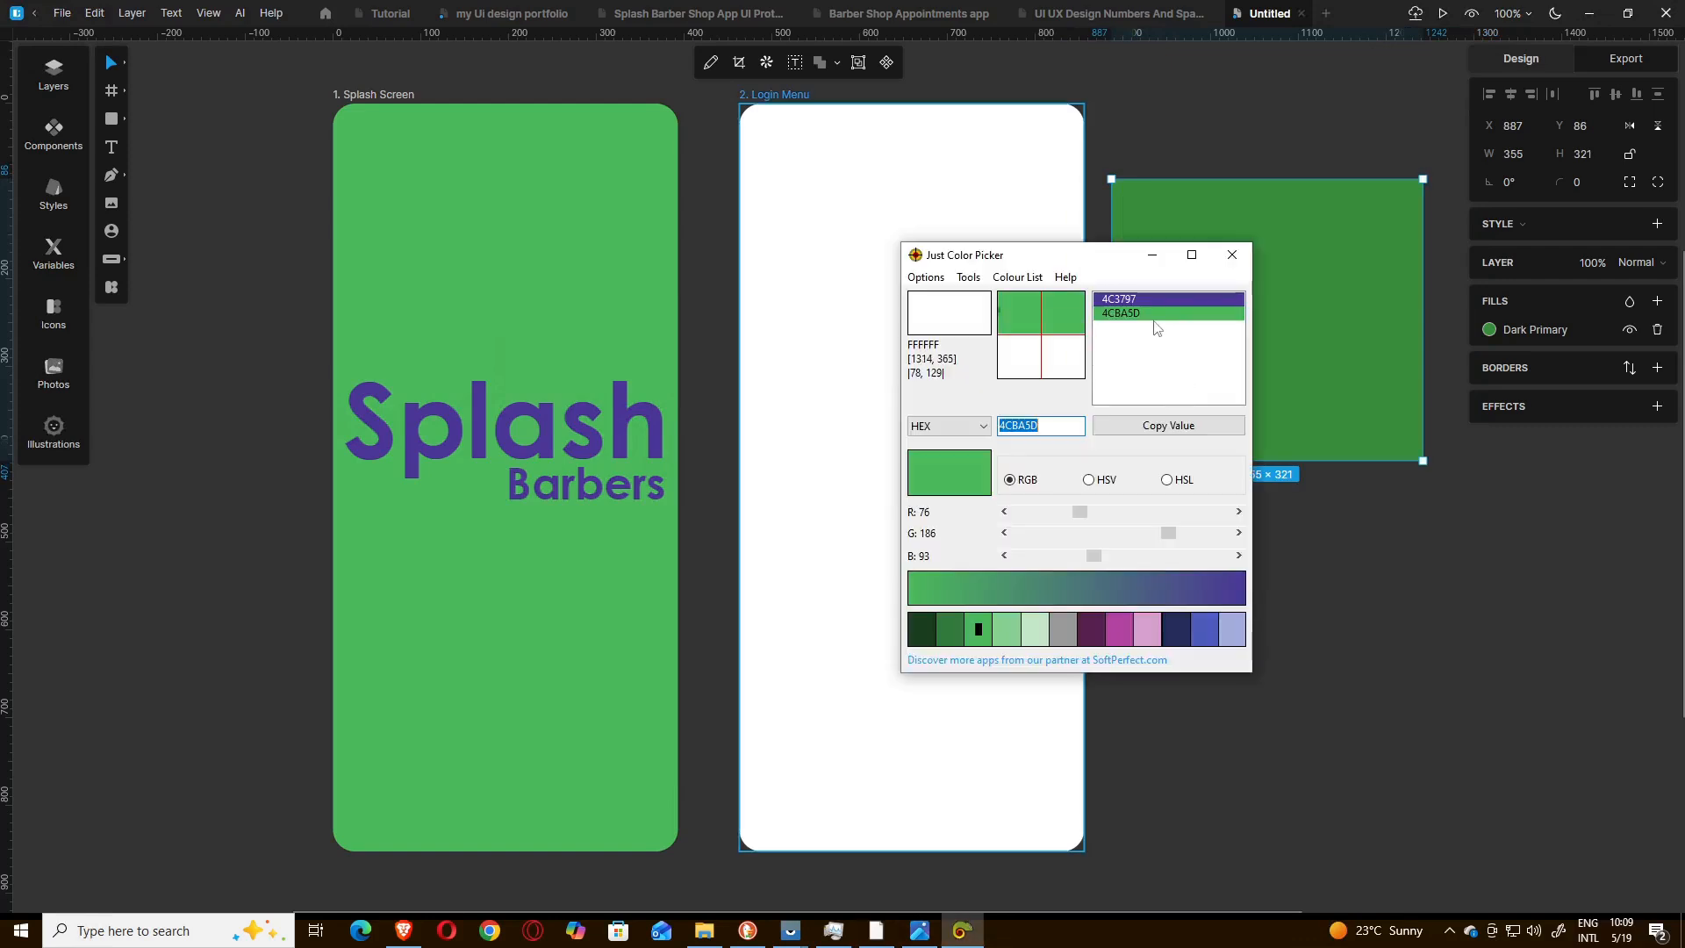
click(1152, 318)
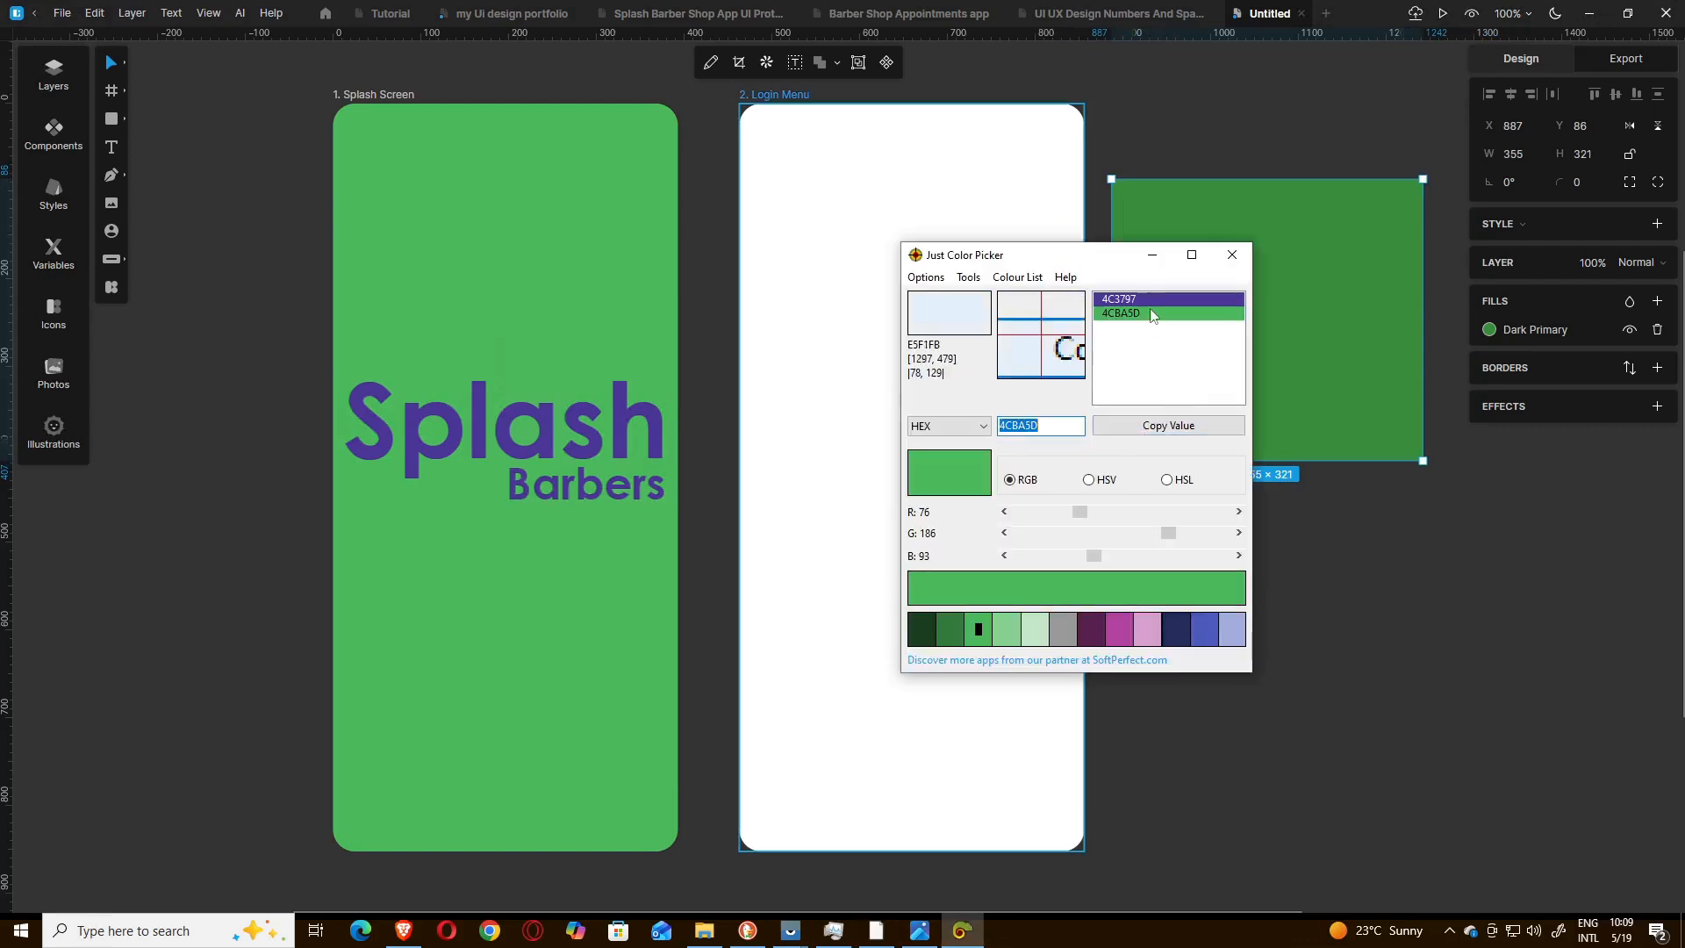
click(1150, 255)
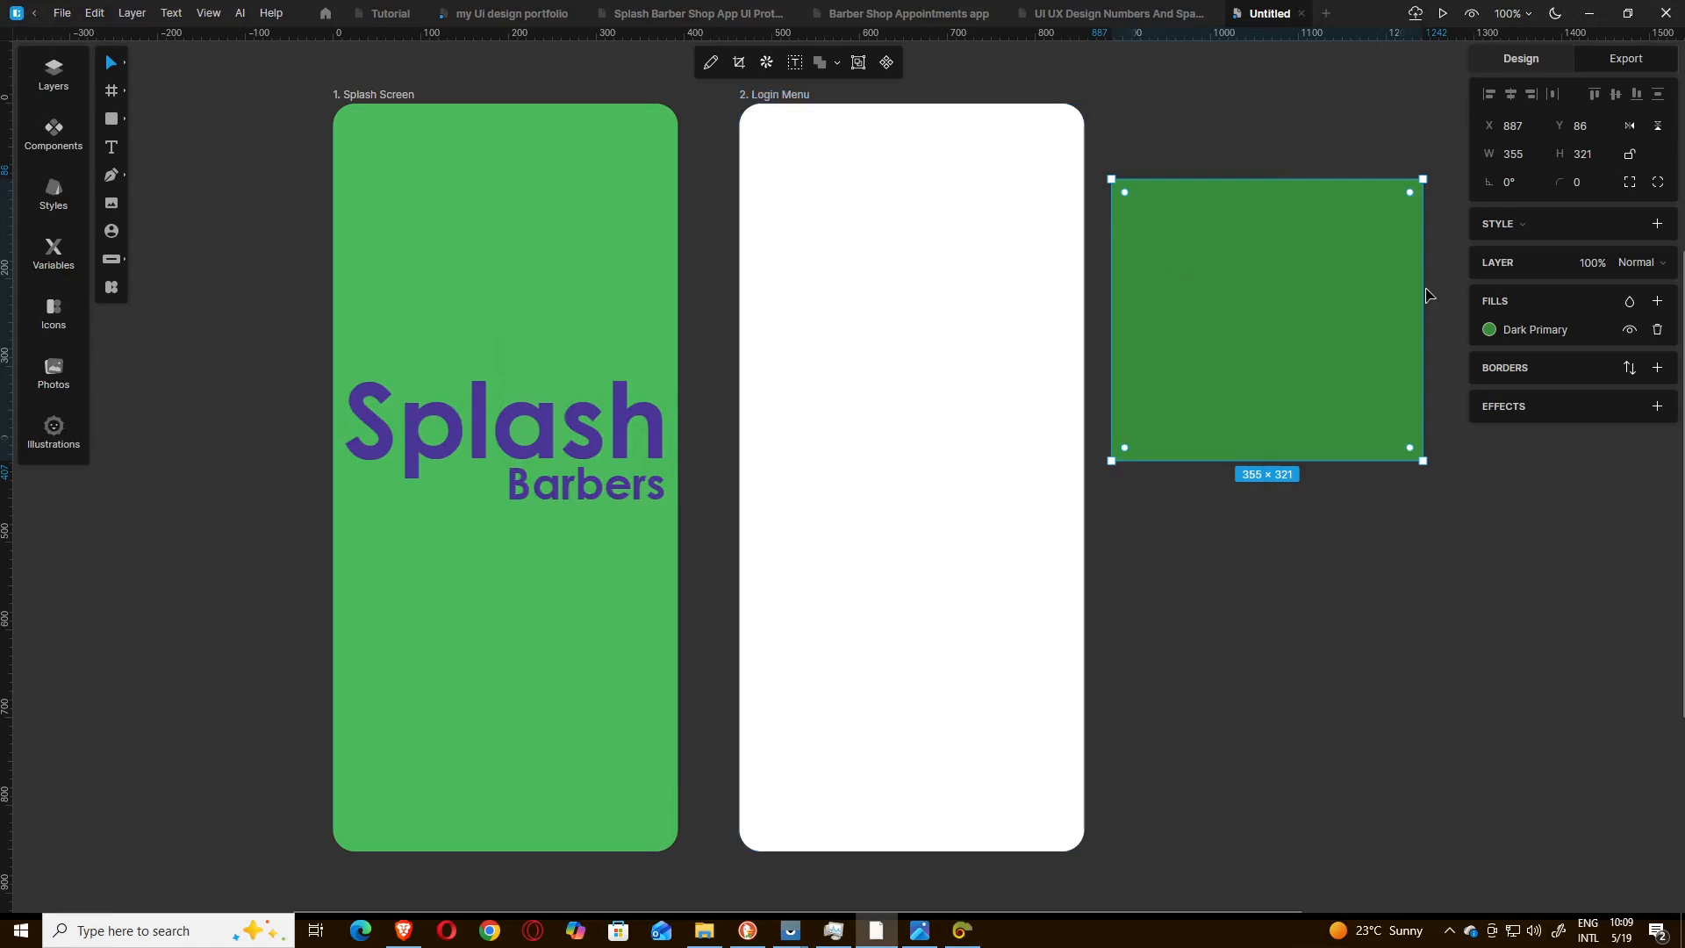
click(1530, 327)
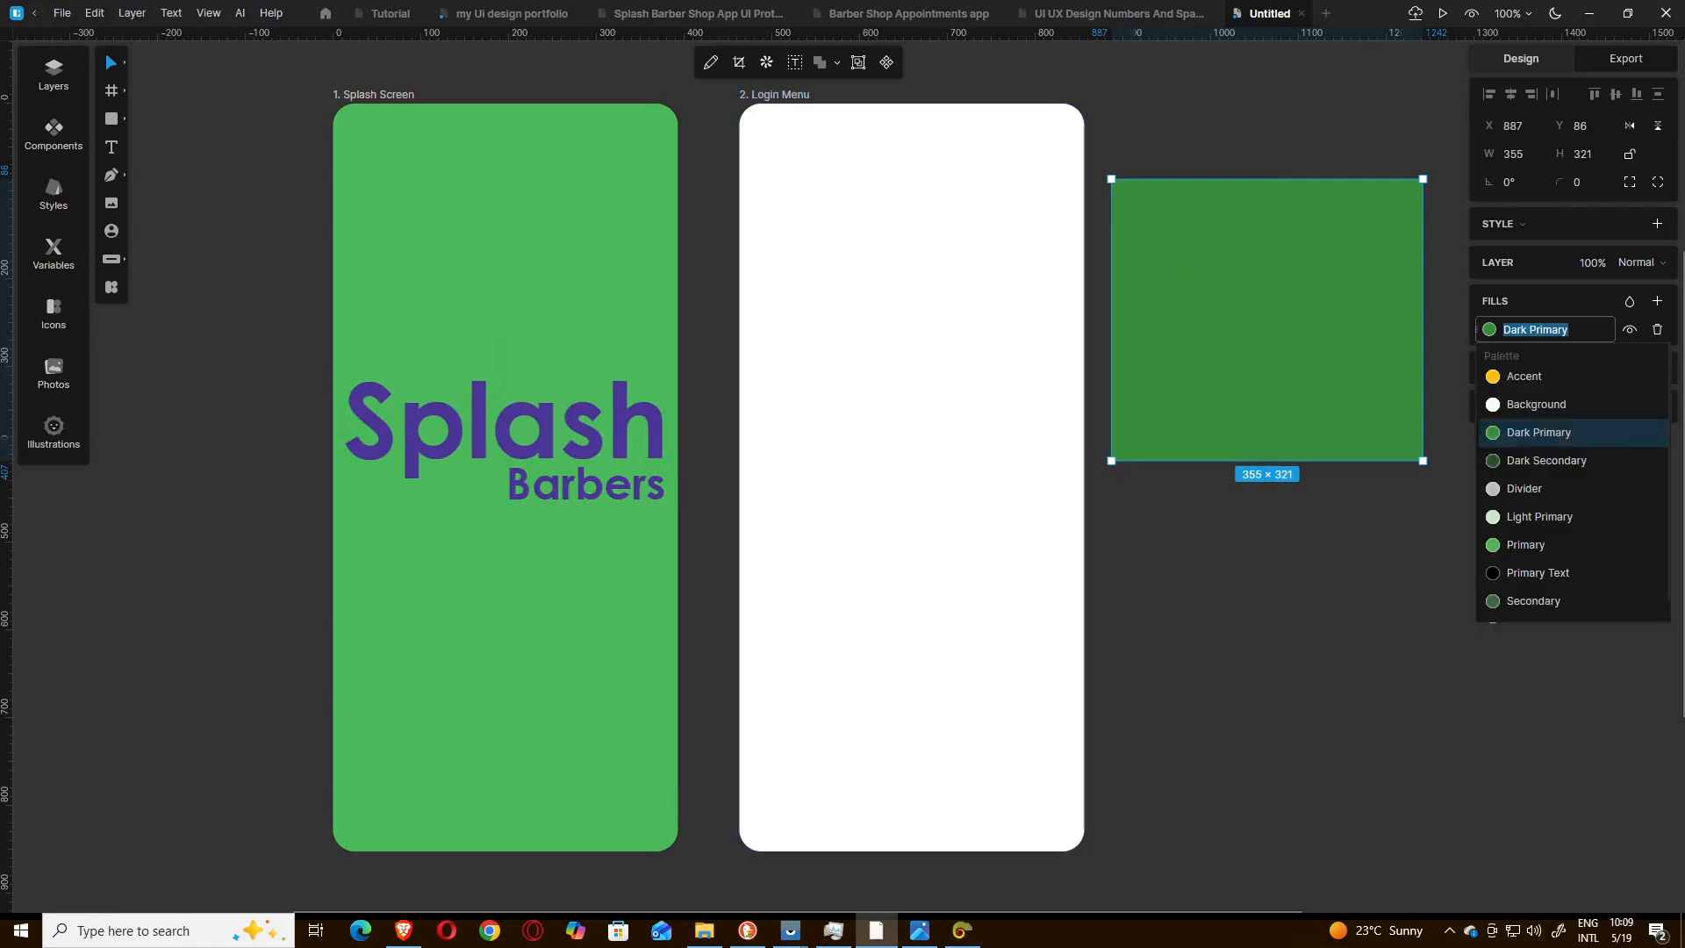
key(ctrl+v)
key(Return)
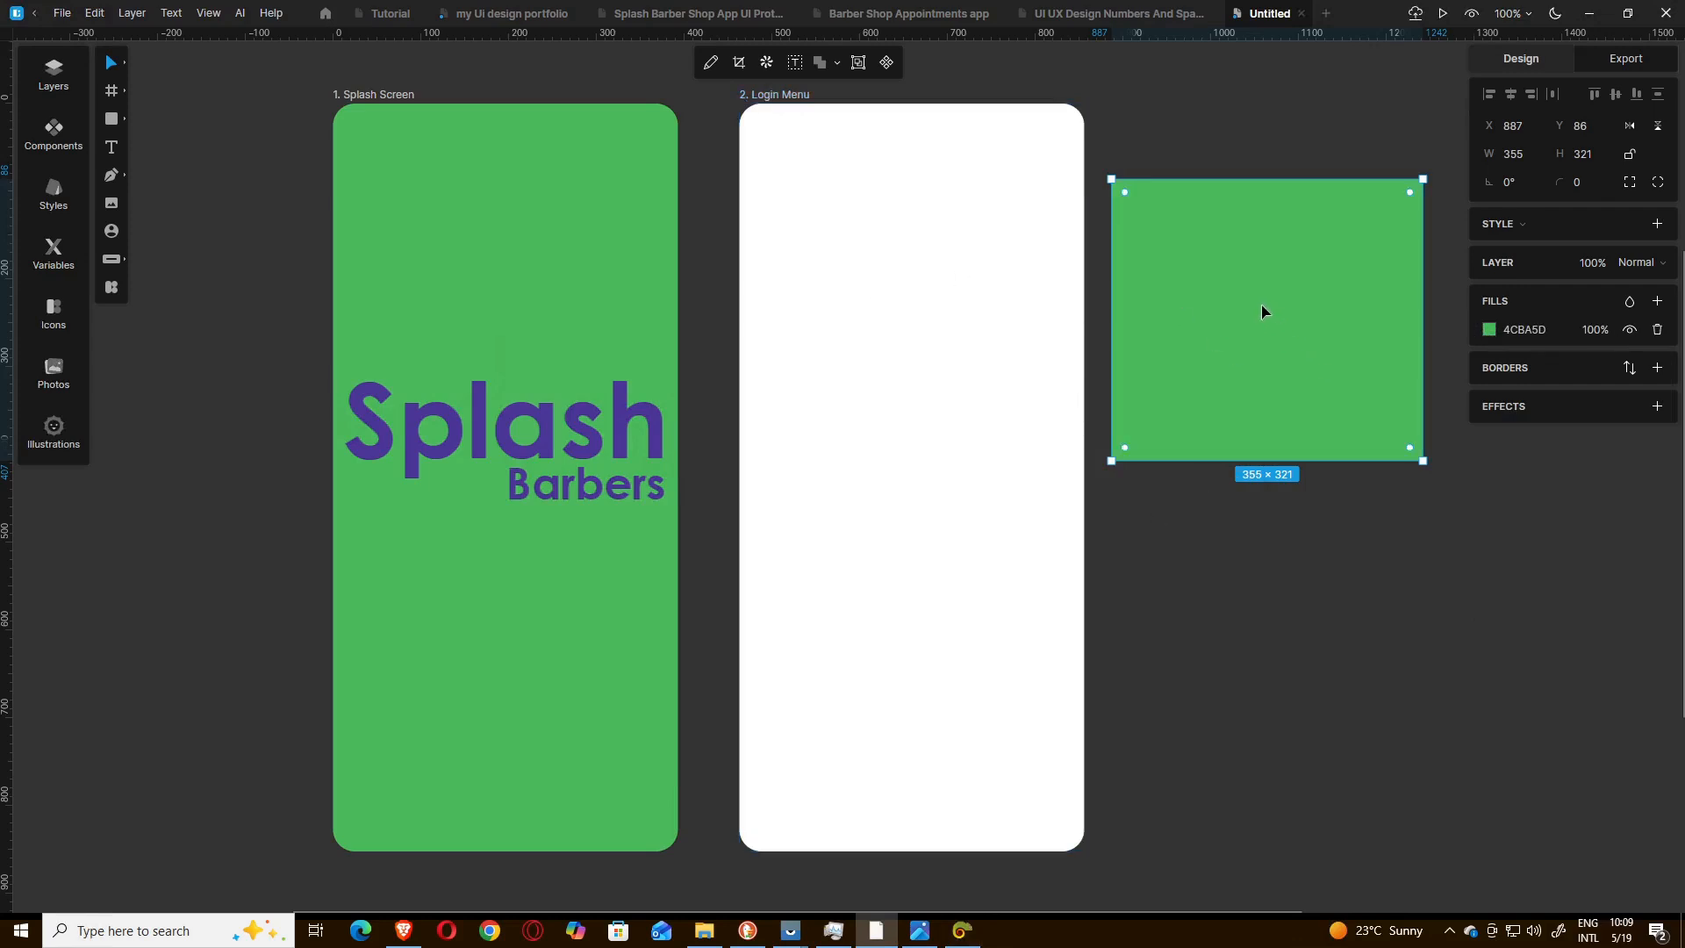
Place the green rectangle over the Login Menu frame's upper-left corner, rotated about 39° and enlarged to about 395 × 354.
drag(1260, 314, 760, 151)
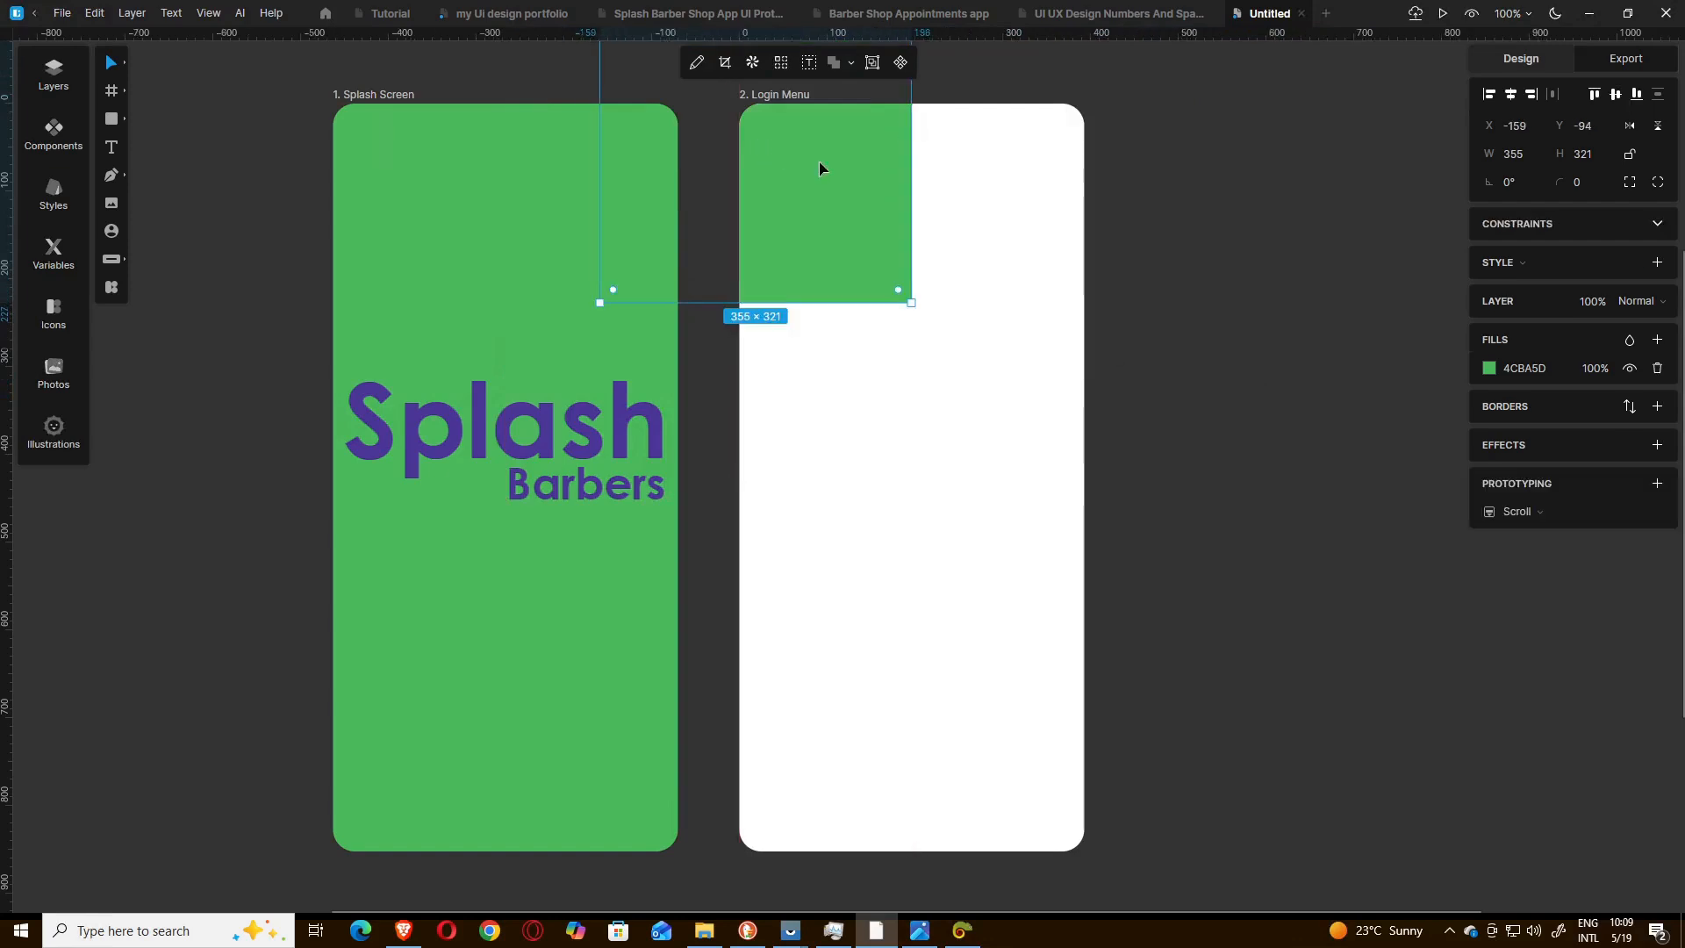
drag(923, 299, 792, 321)
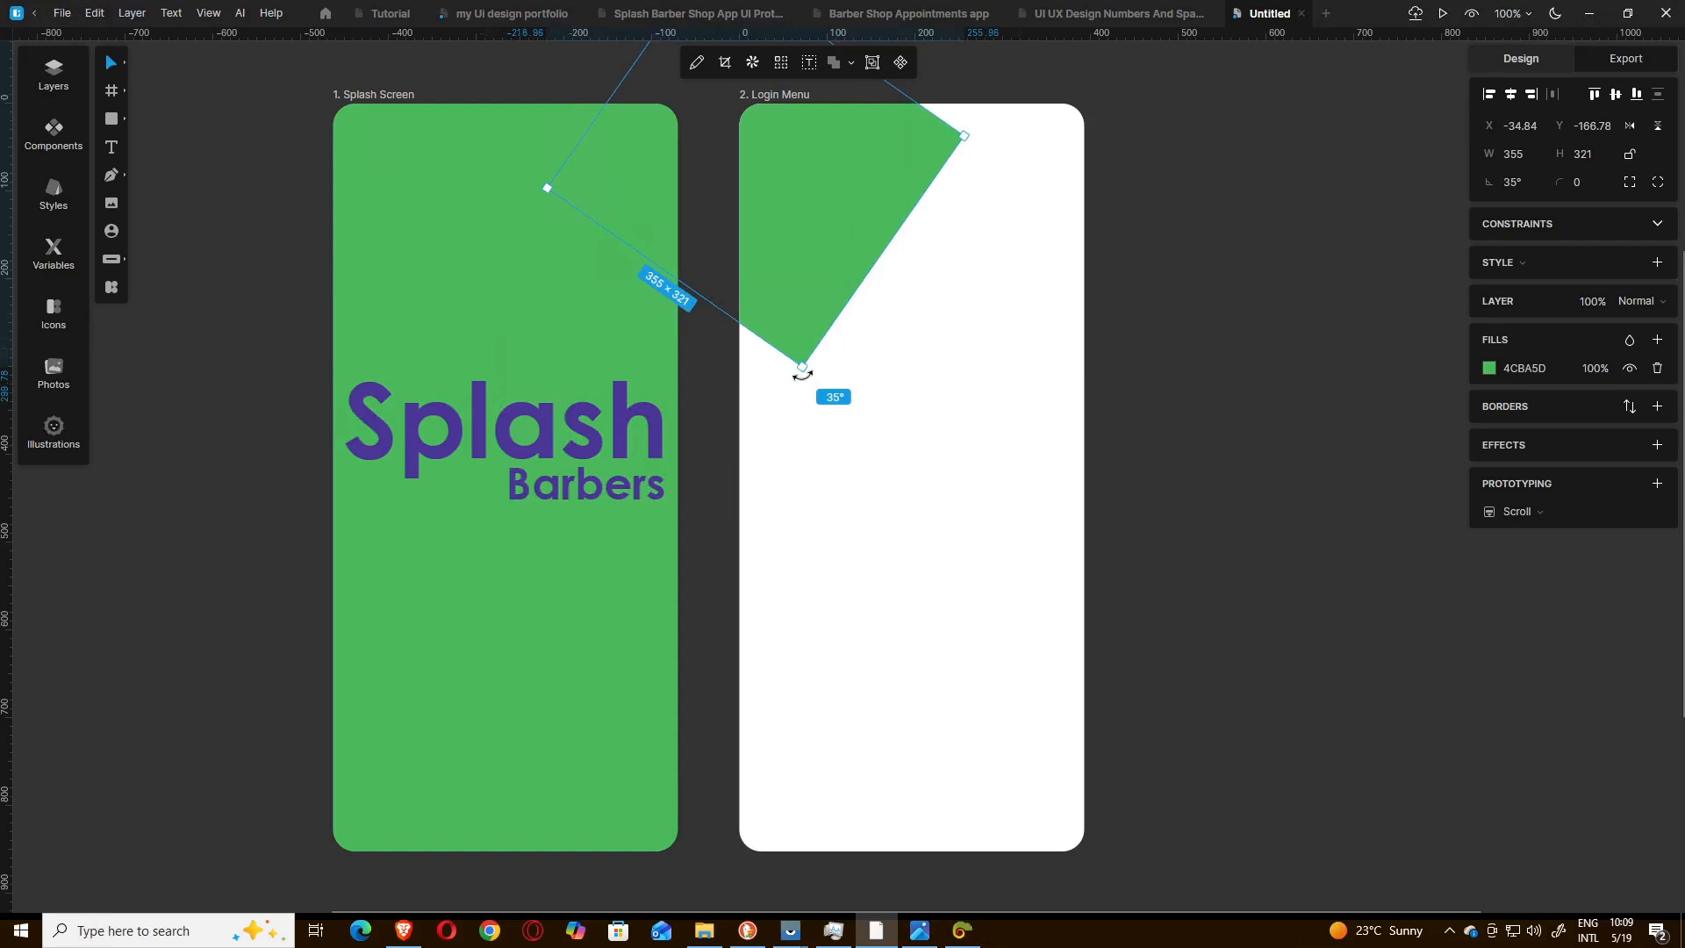
drag(802, 372, 799, 421)
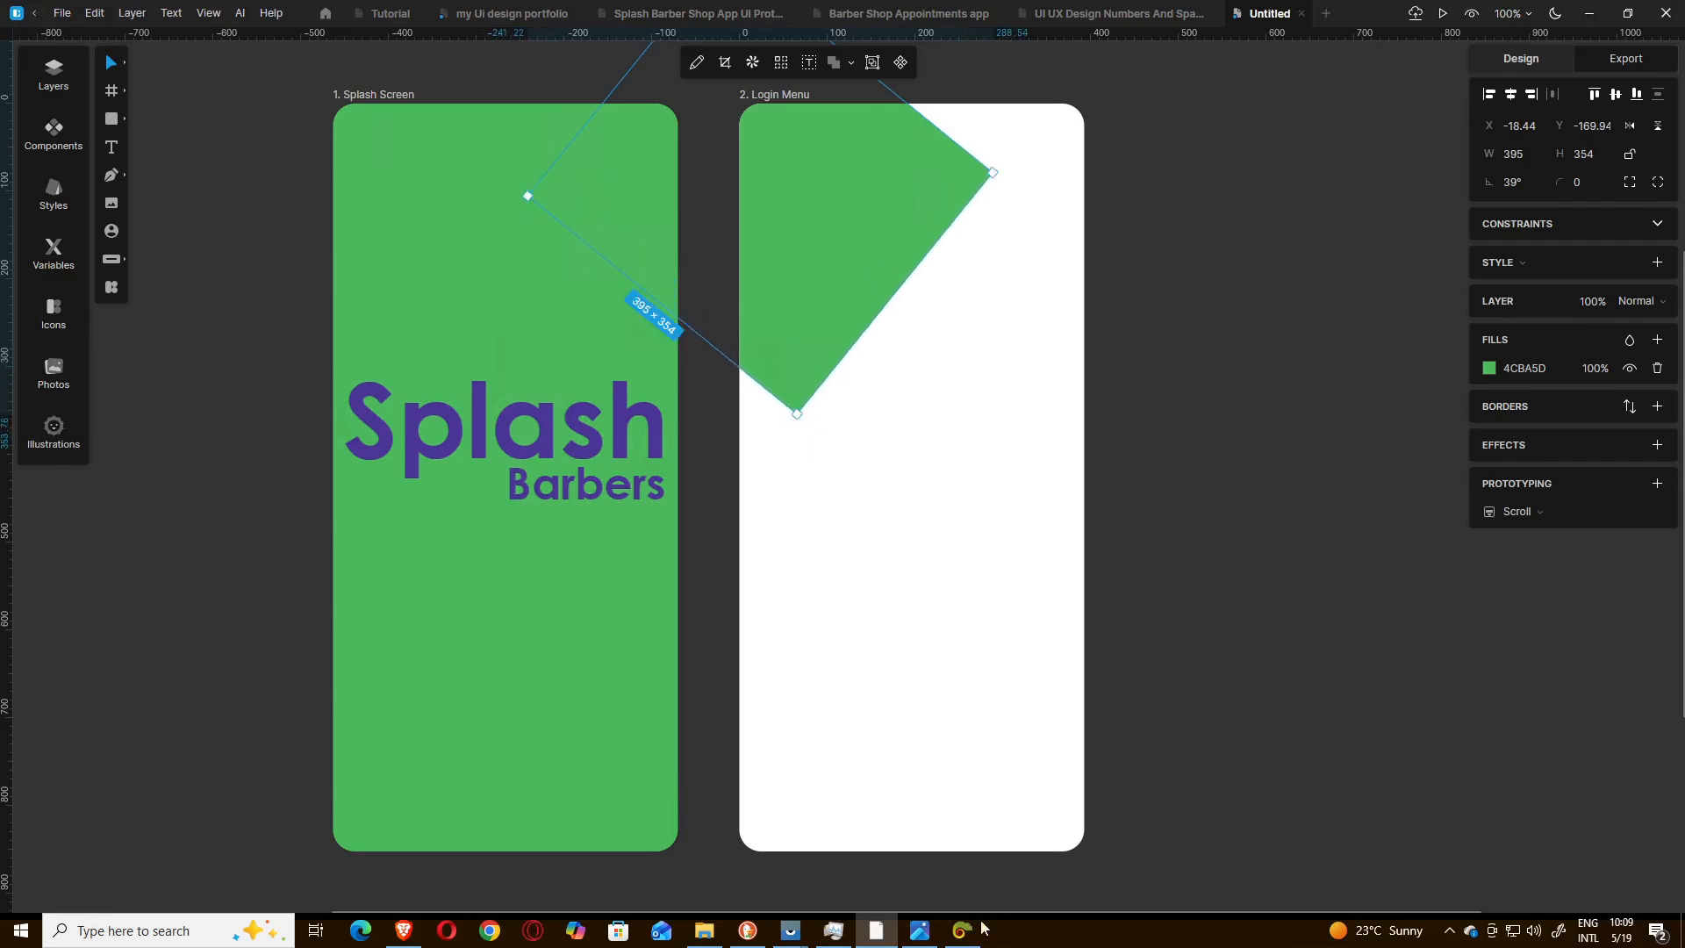
Following the reference image, shift the rectangle so it fills only the Login Menu's upper-left corner as a triangle, rotated about 34°.
click(932, 935)
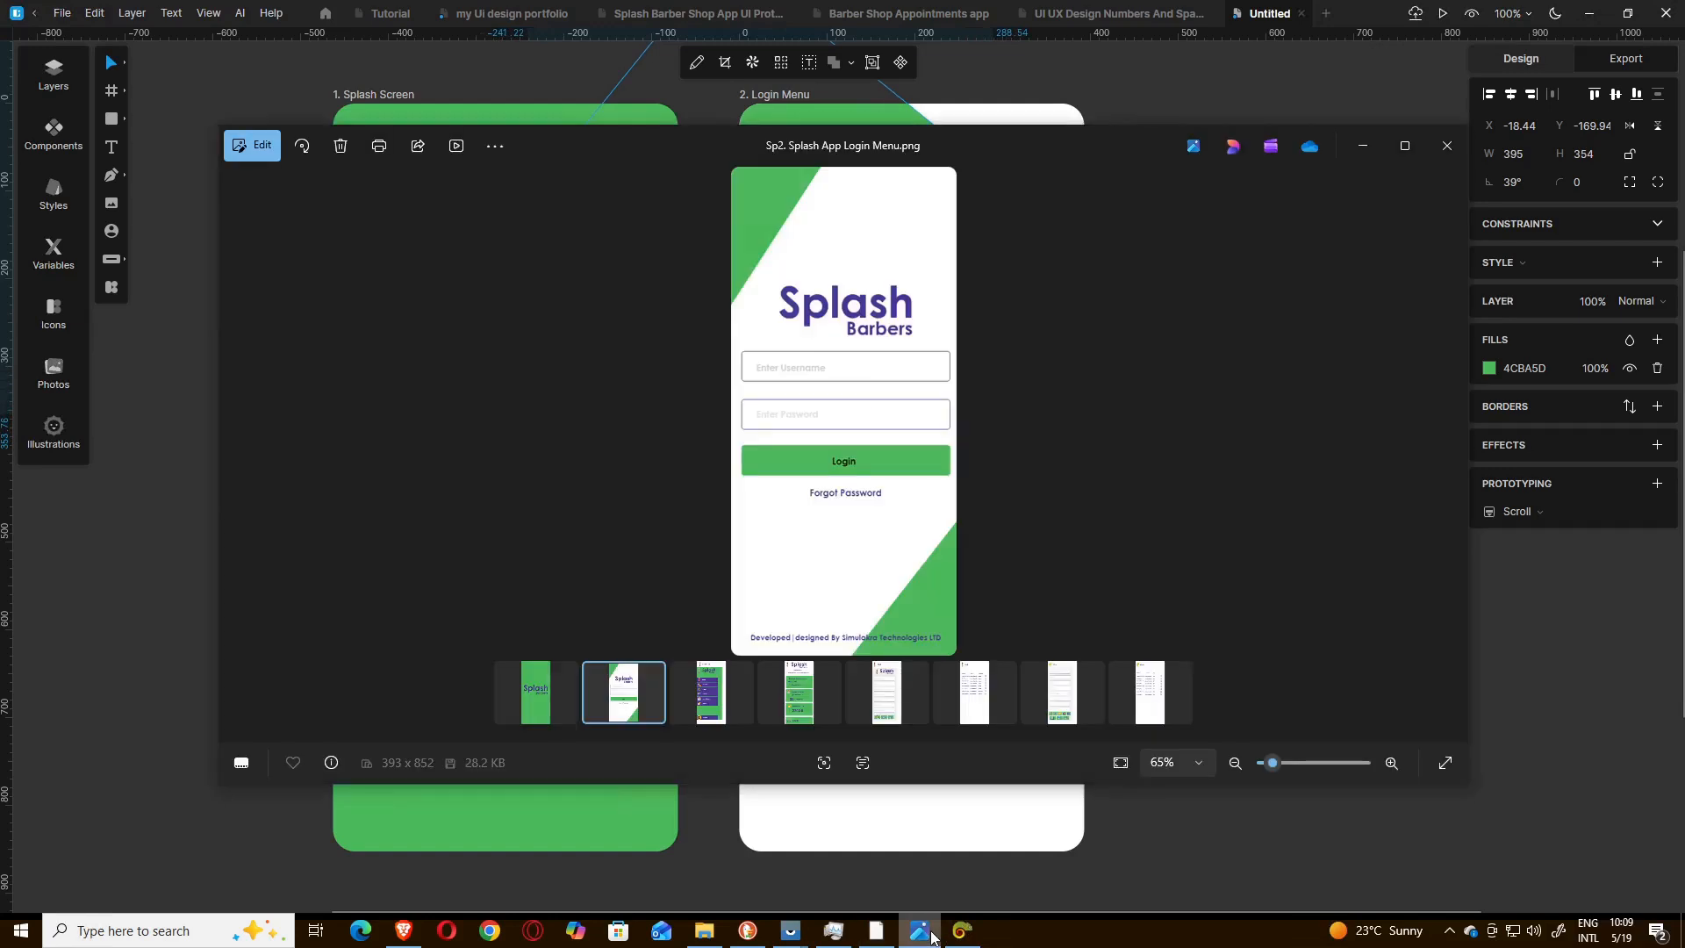
click(922, 932)
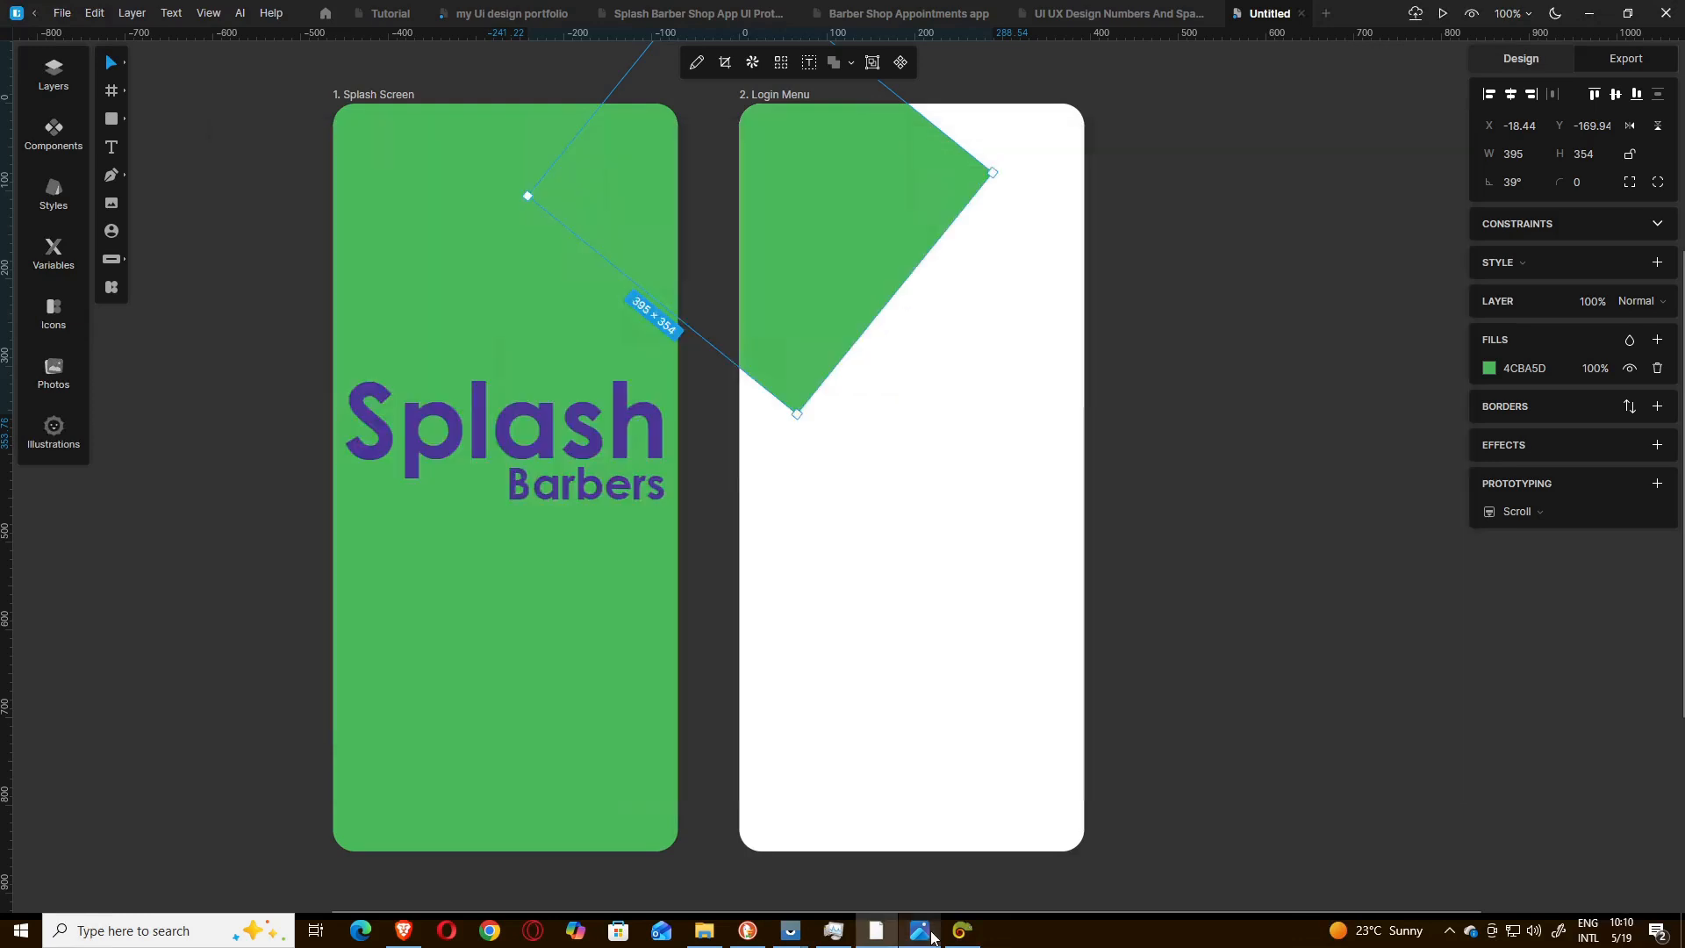
drag(869, 240, 787, 163)
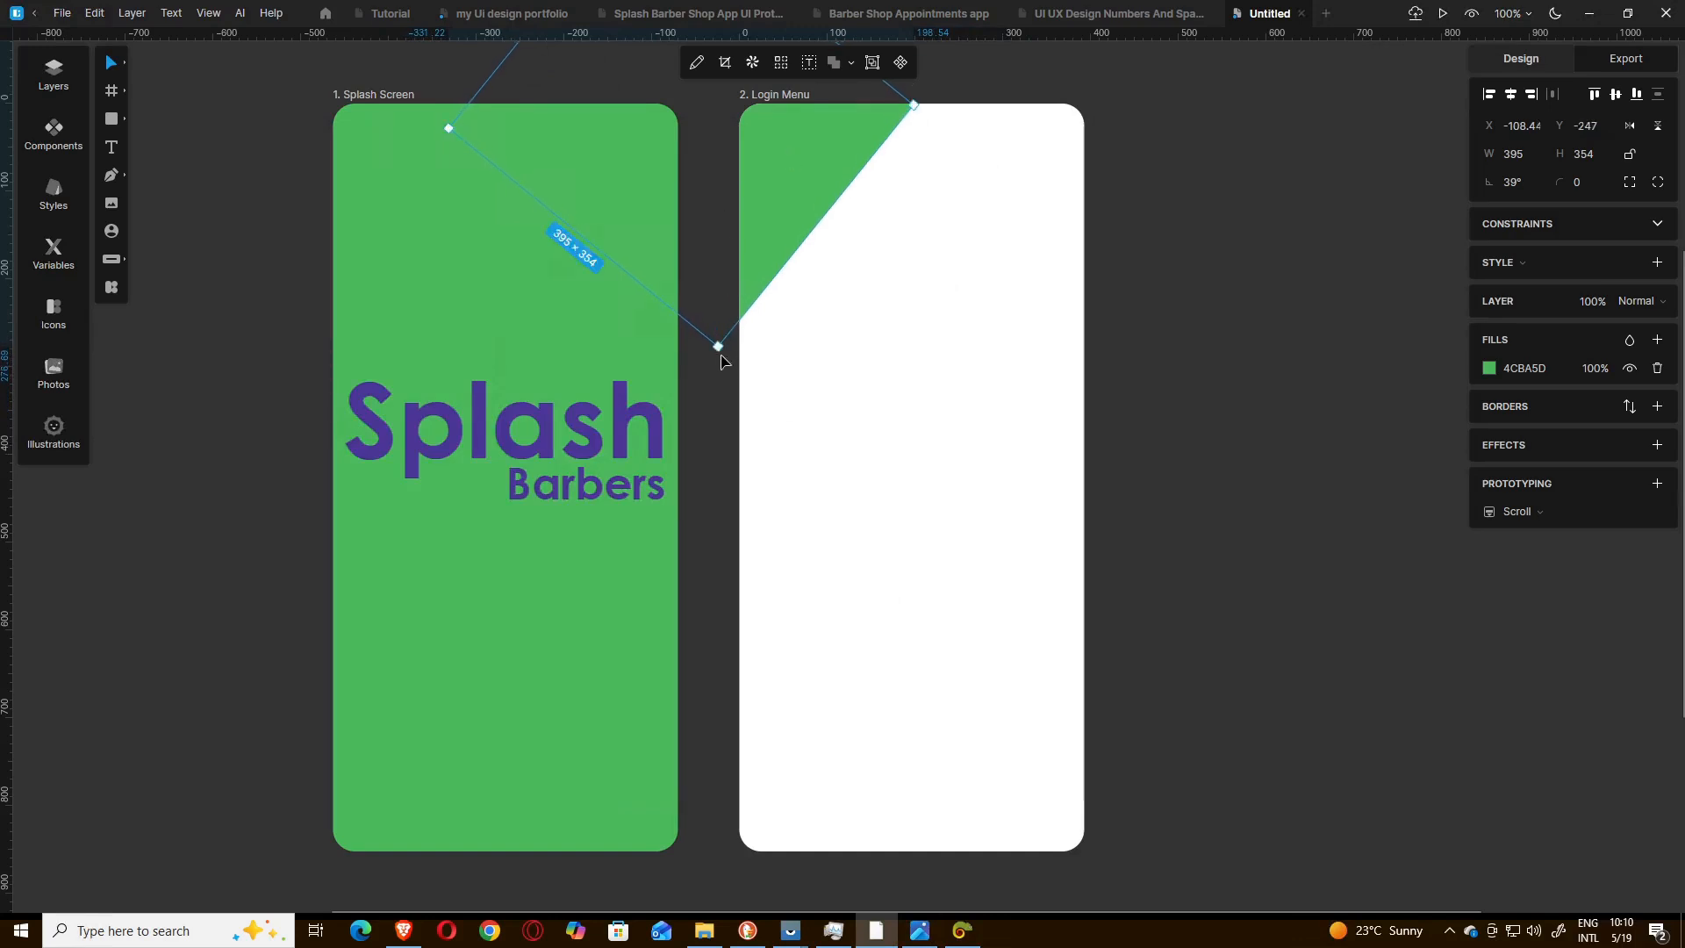
drag(718, 354, 741, 366)
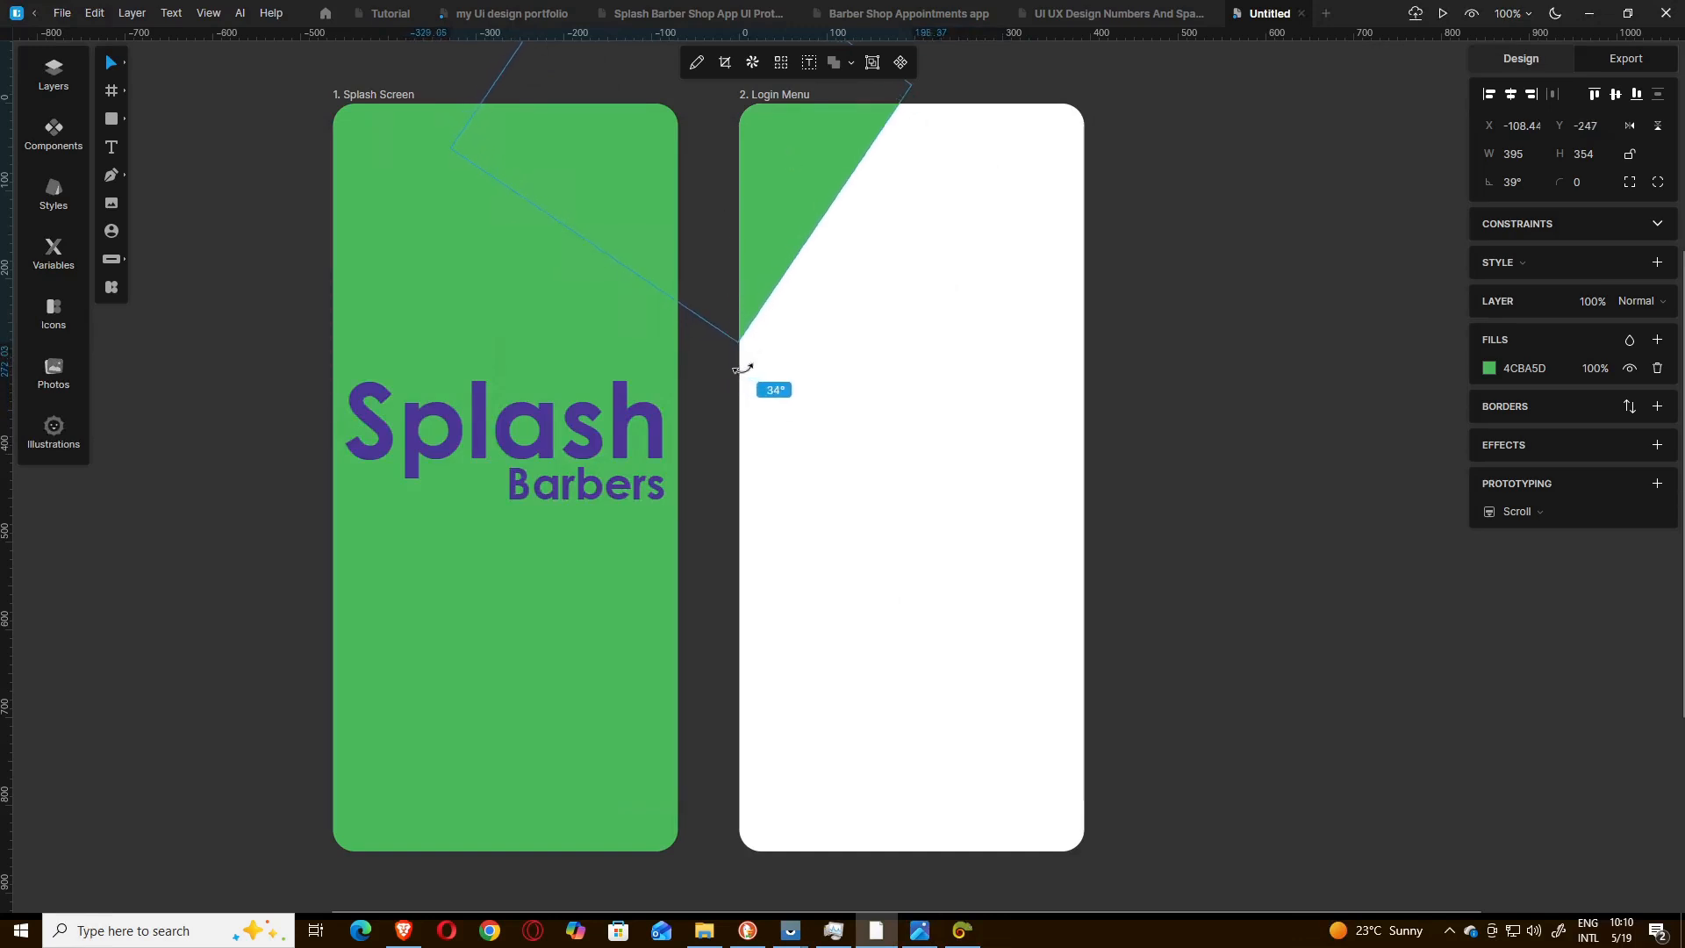
Duplicate the green rectangle from the Login Menu's upper-left corner and place the copy over the lower-right corner at about X 393, Y 542.
drag(772, 206, 773, 201)
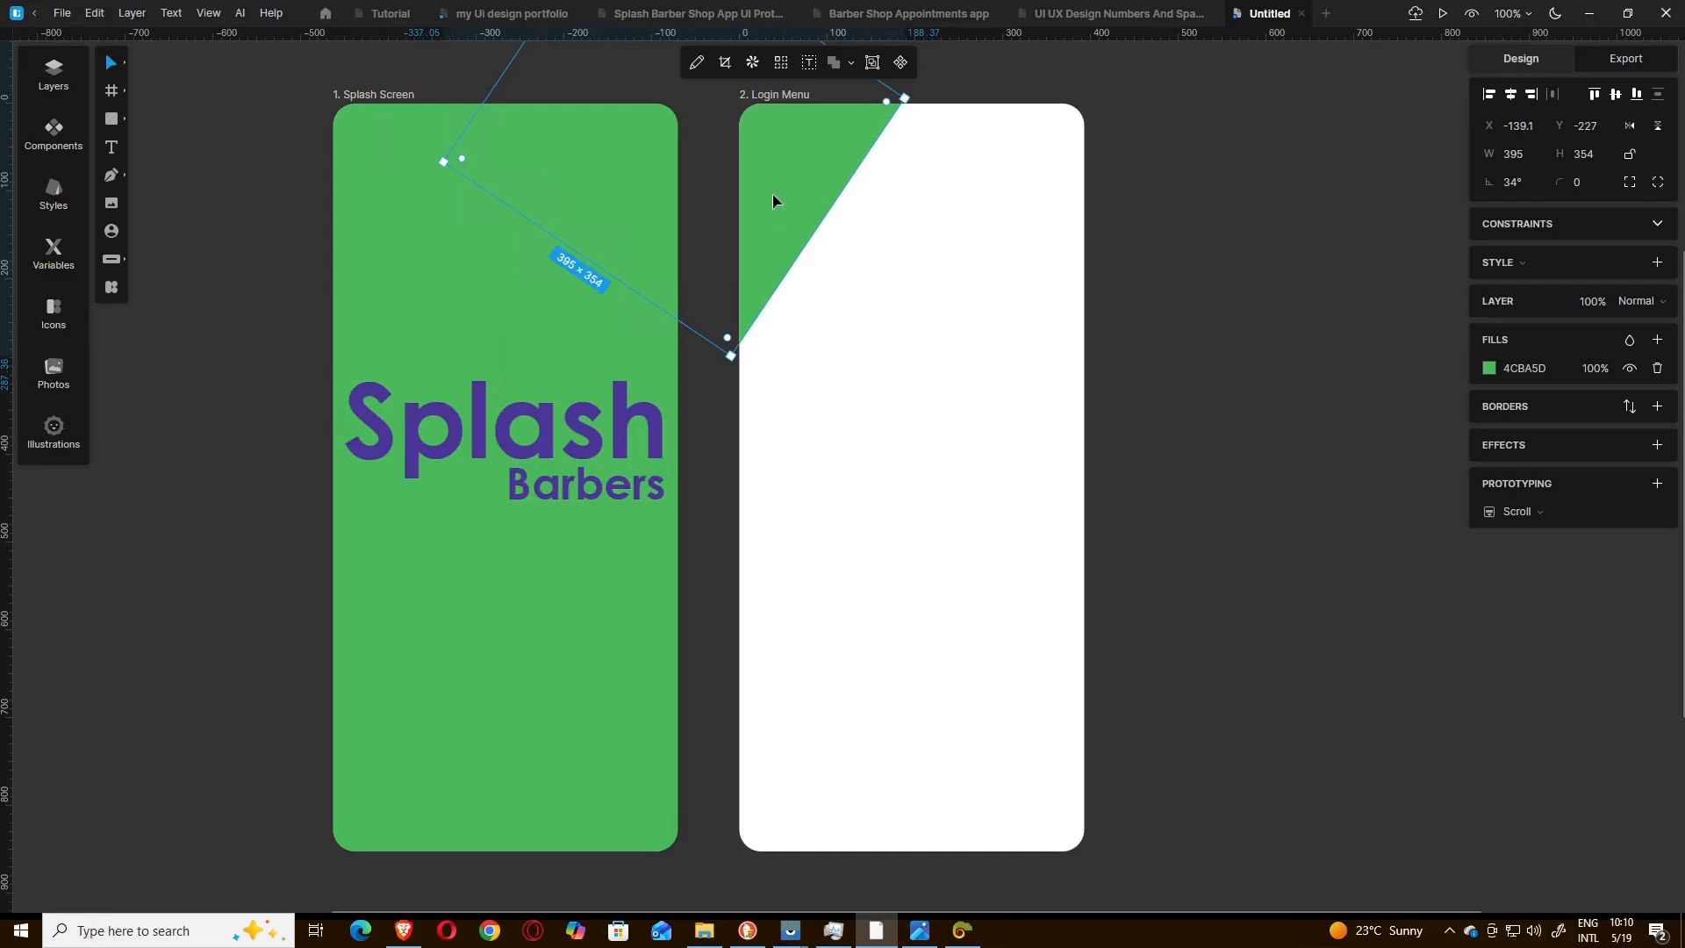
key(ctrl+v)
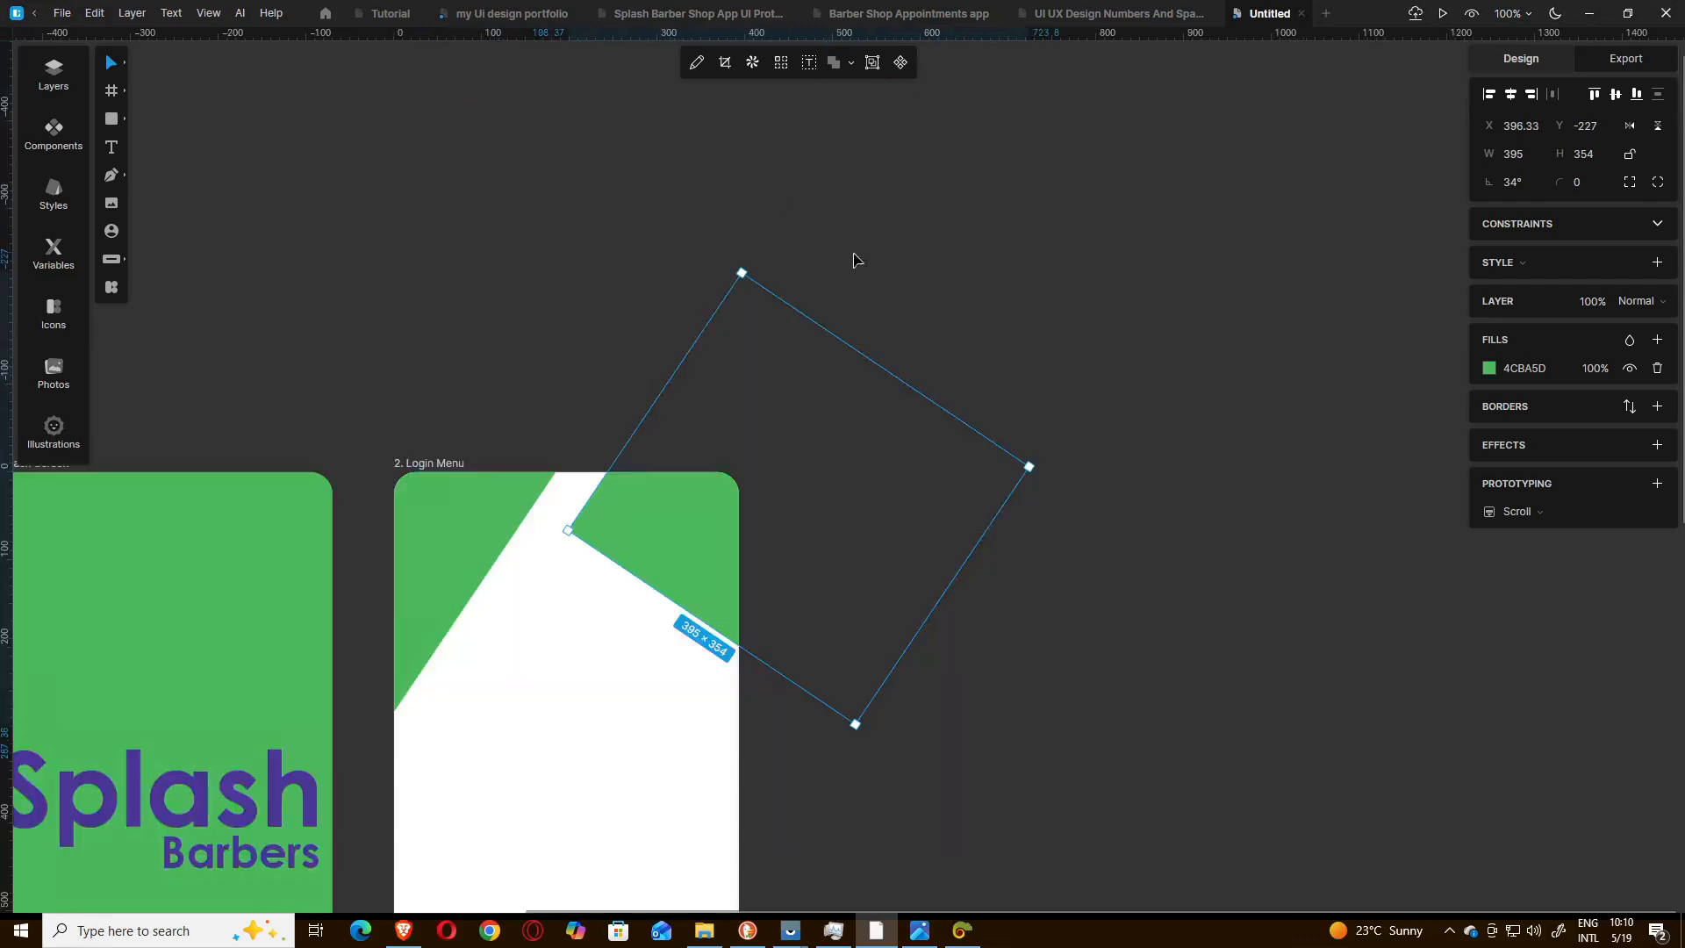
scroll(1045, 417, down, 4)
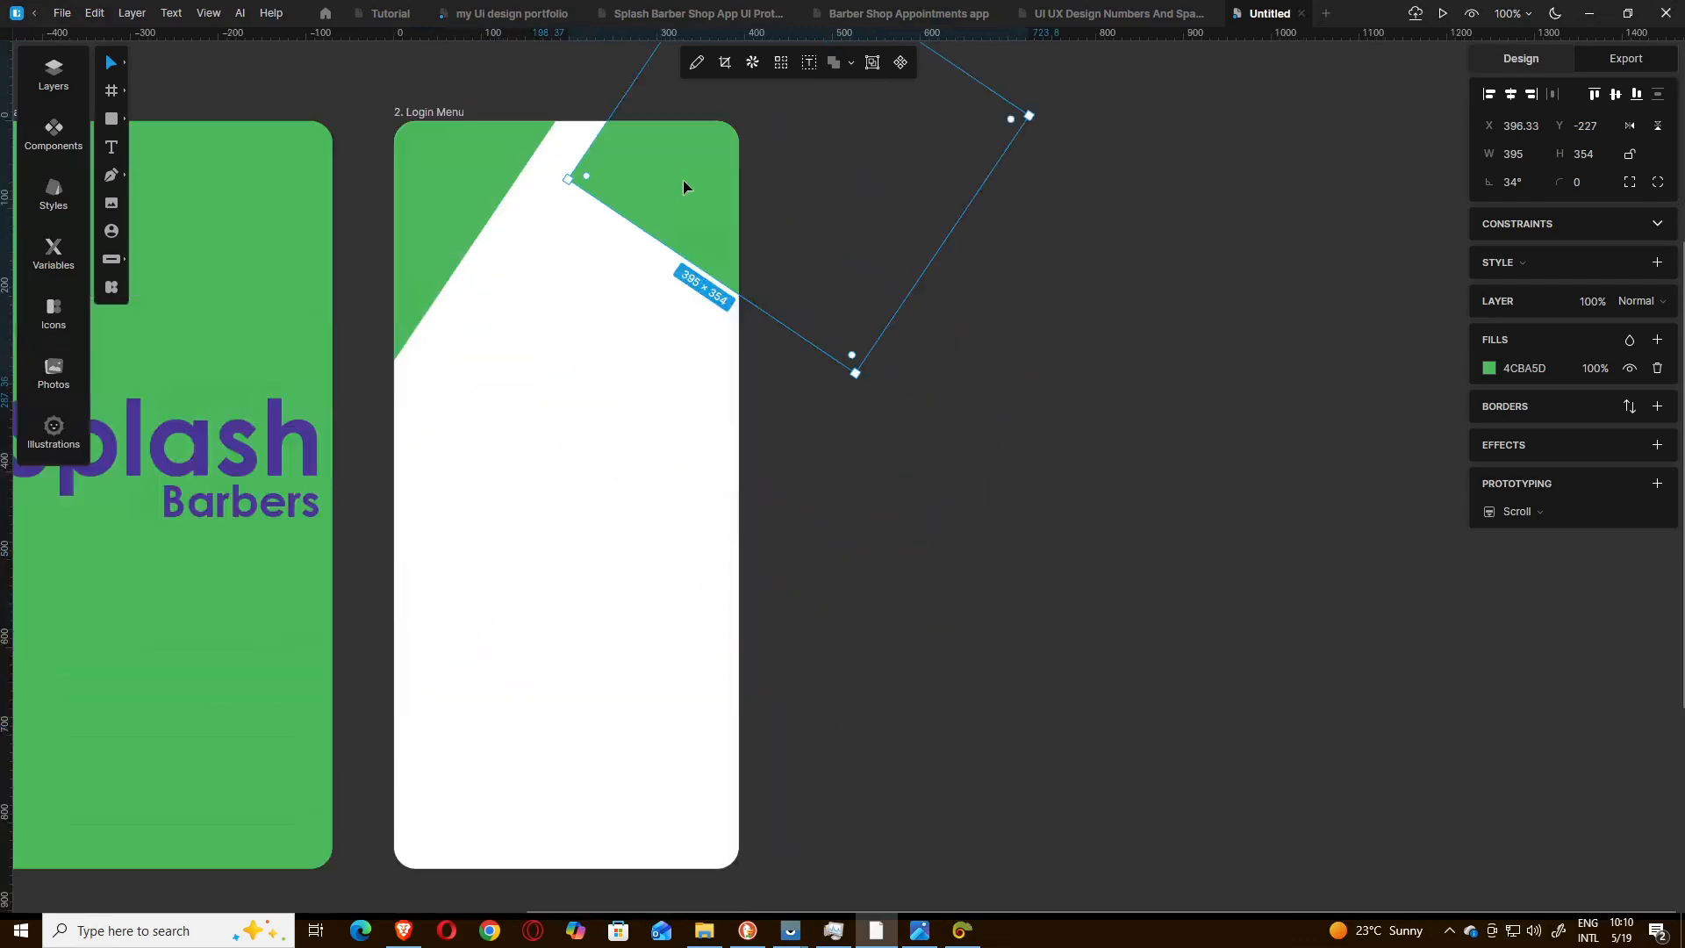
drag(685, 185, 688, 872)
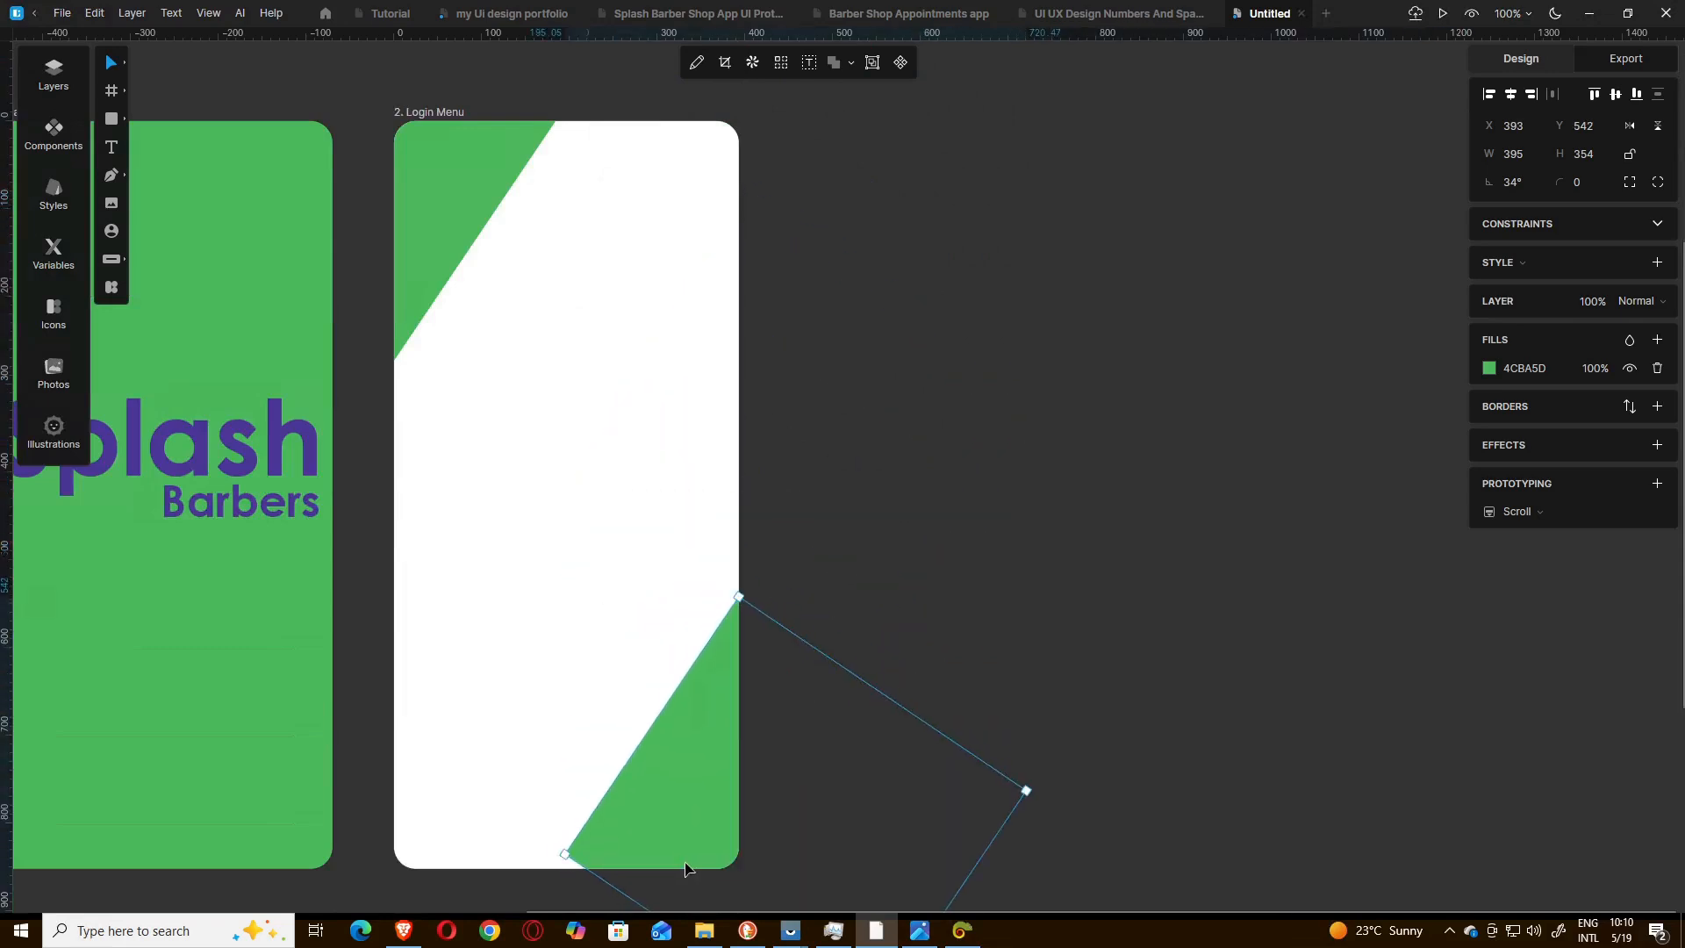
Rotate the lower-right green rectangle to about 31° and shift it to about X 393, Y 552 so it fills the corner as a triangle.
scroll(1106, 672, down, 3)
scroll(1113, 686, up, 2)
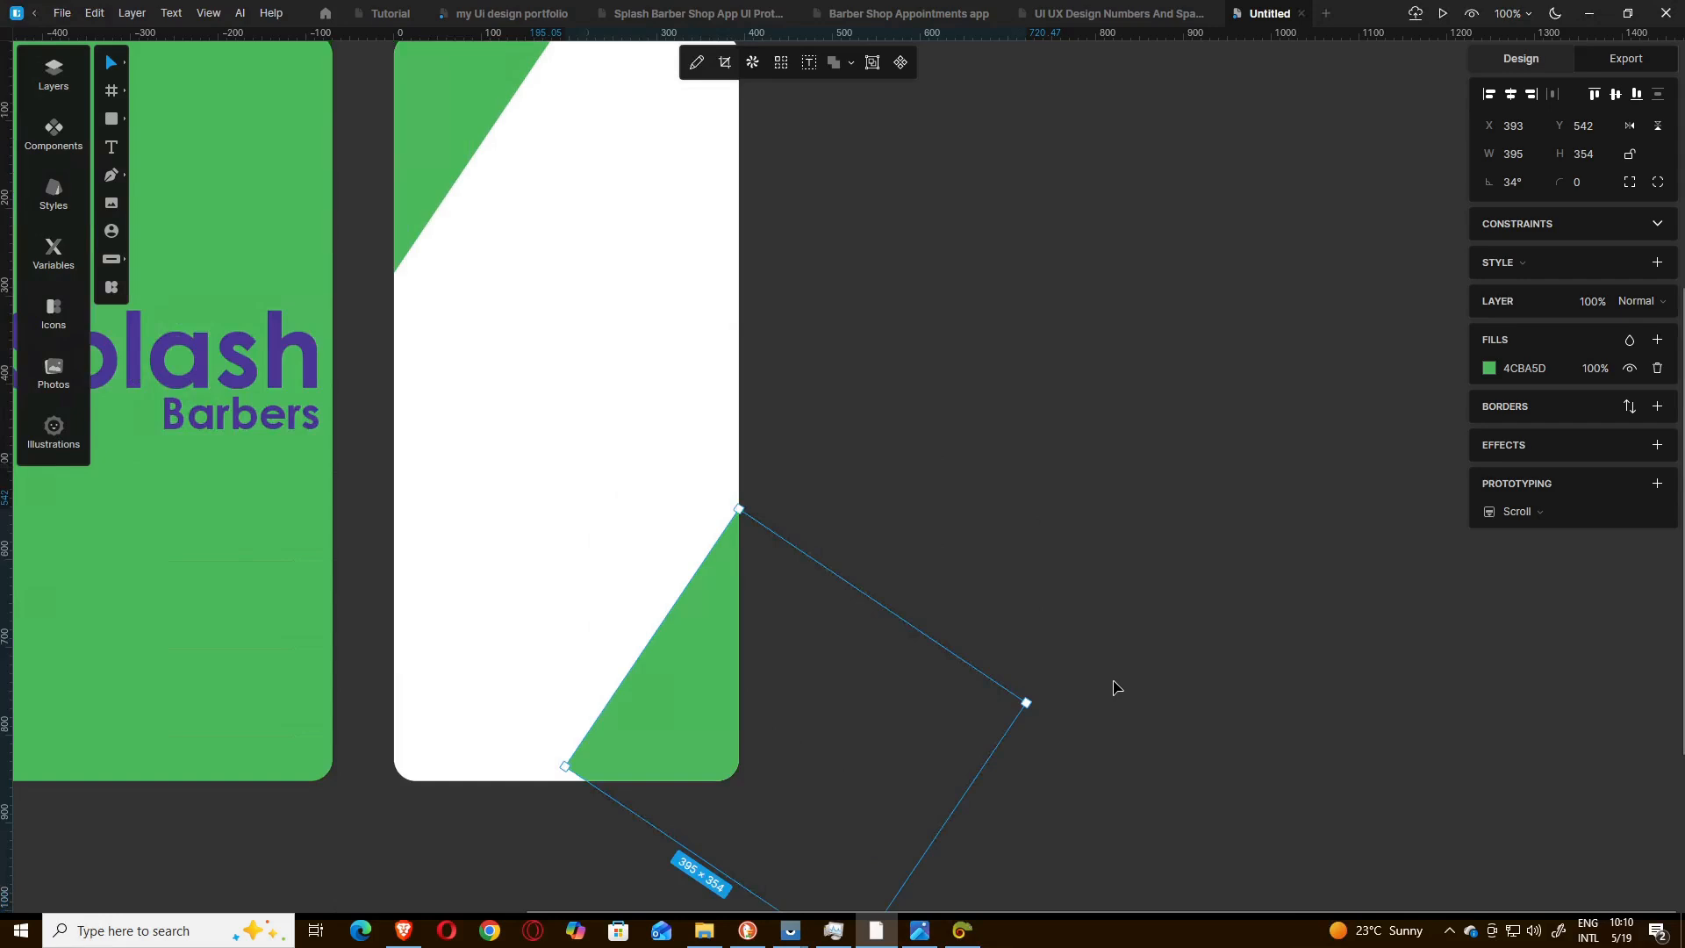
scroll(1113, 686, down, 5)
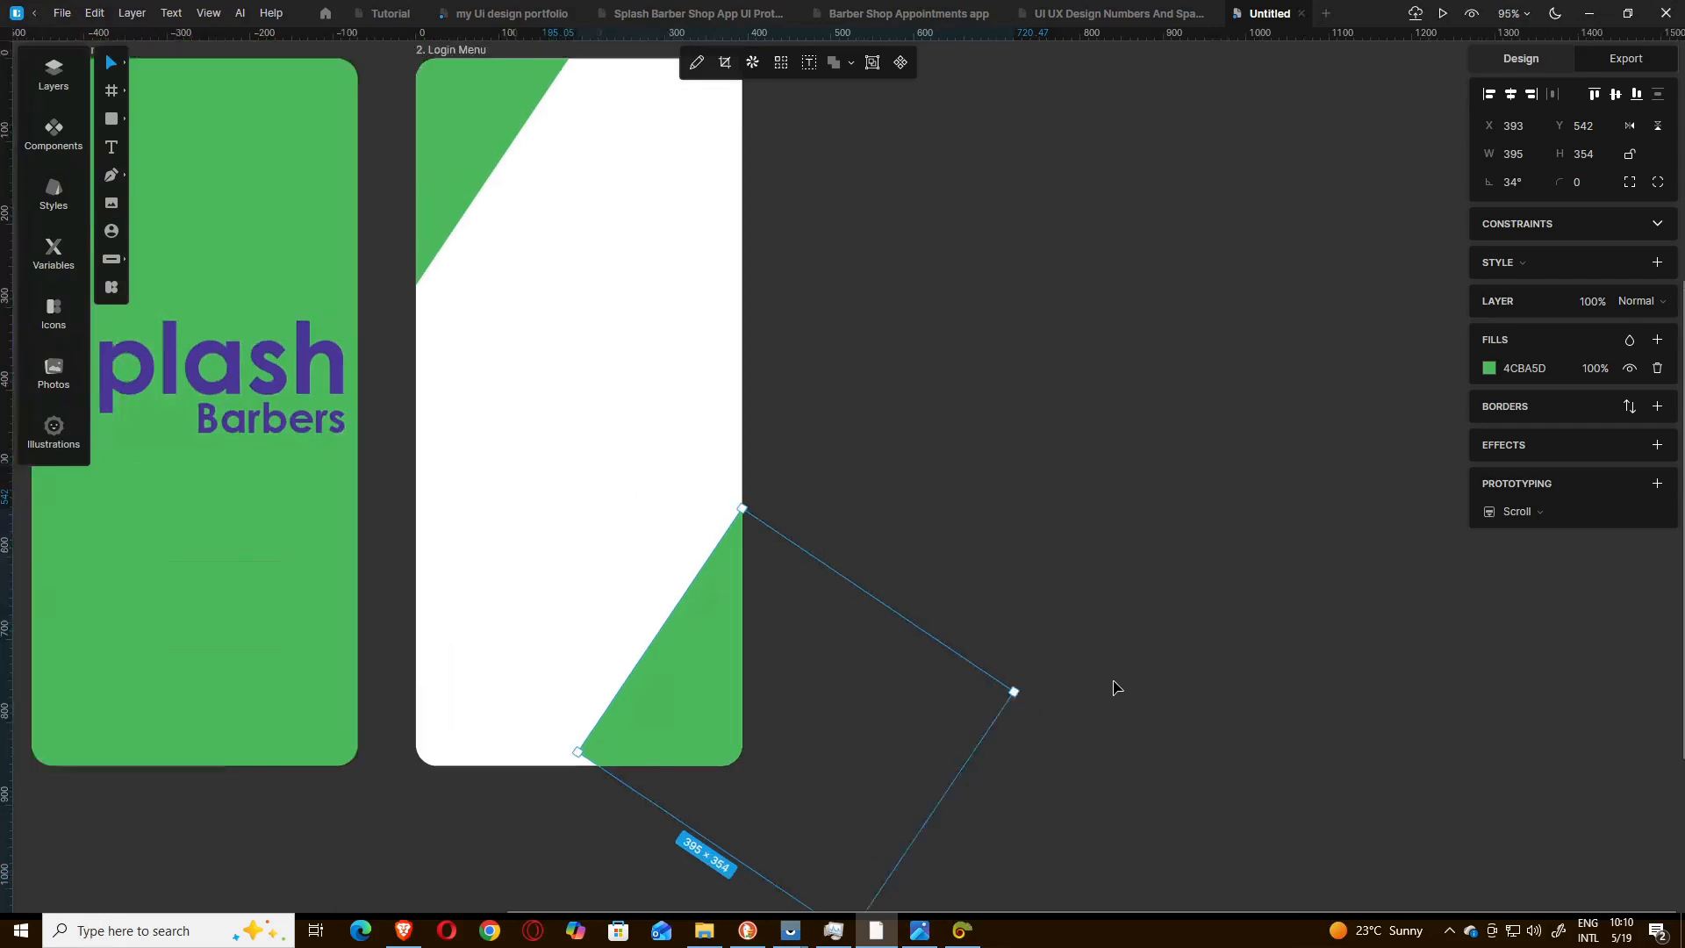
click(977, 678)
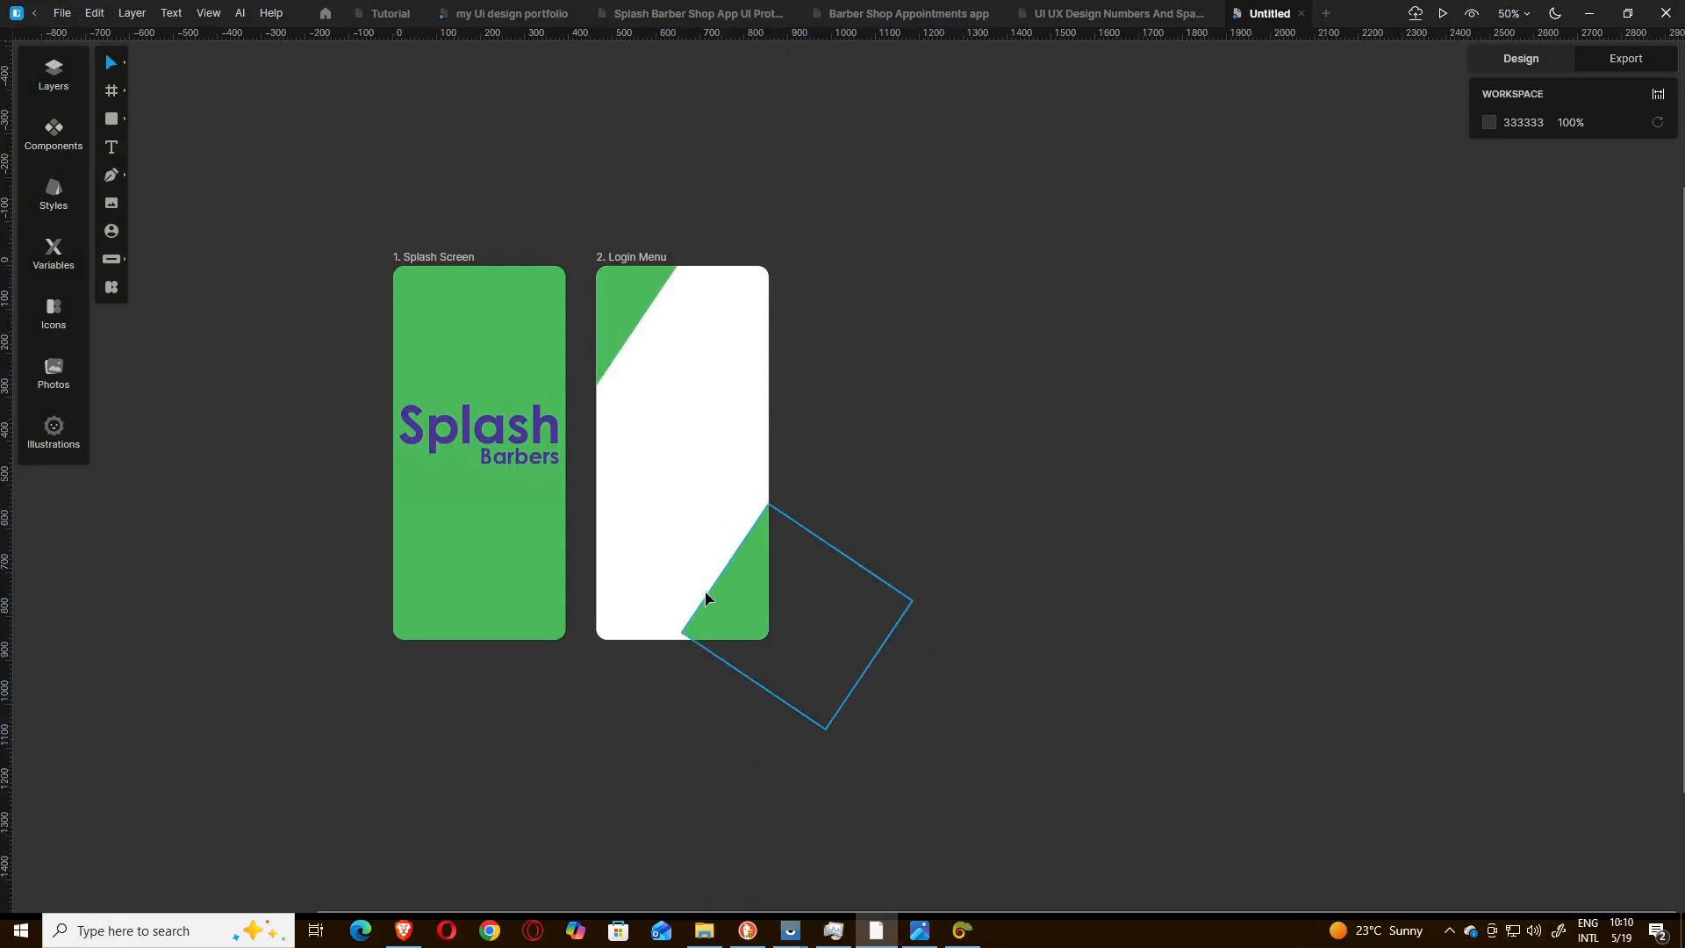
click(743, 609)
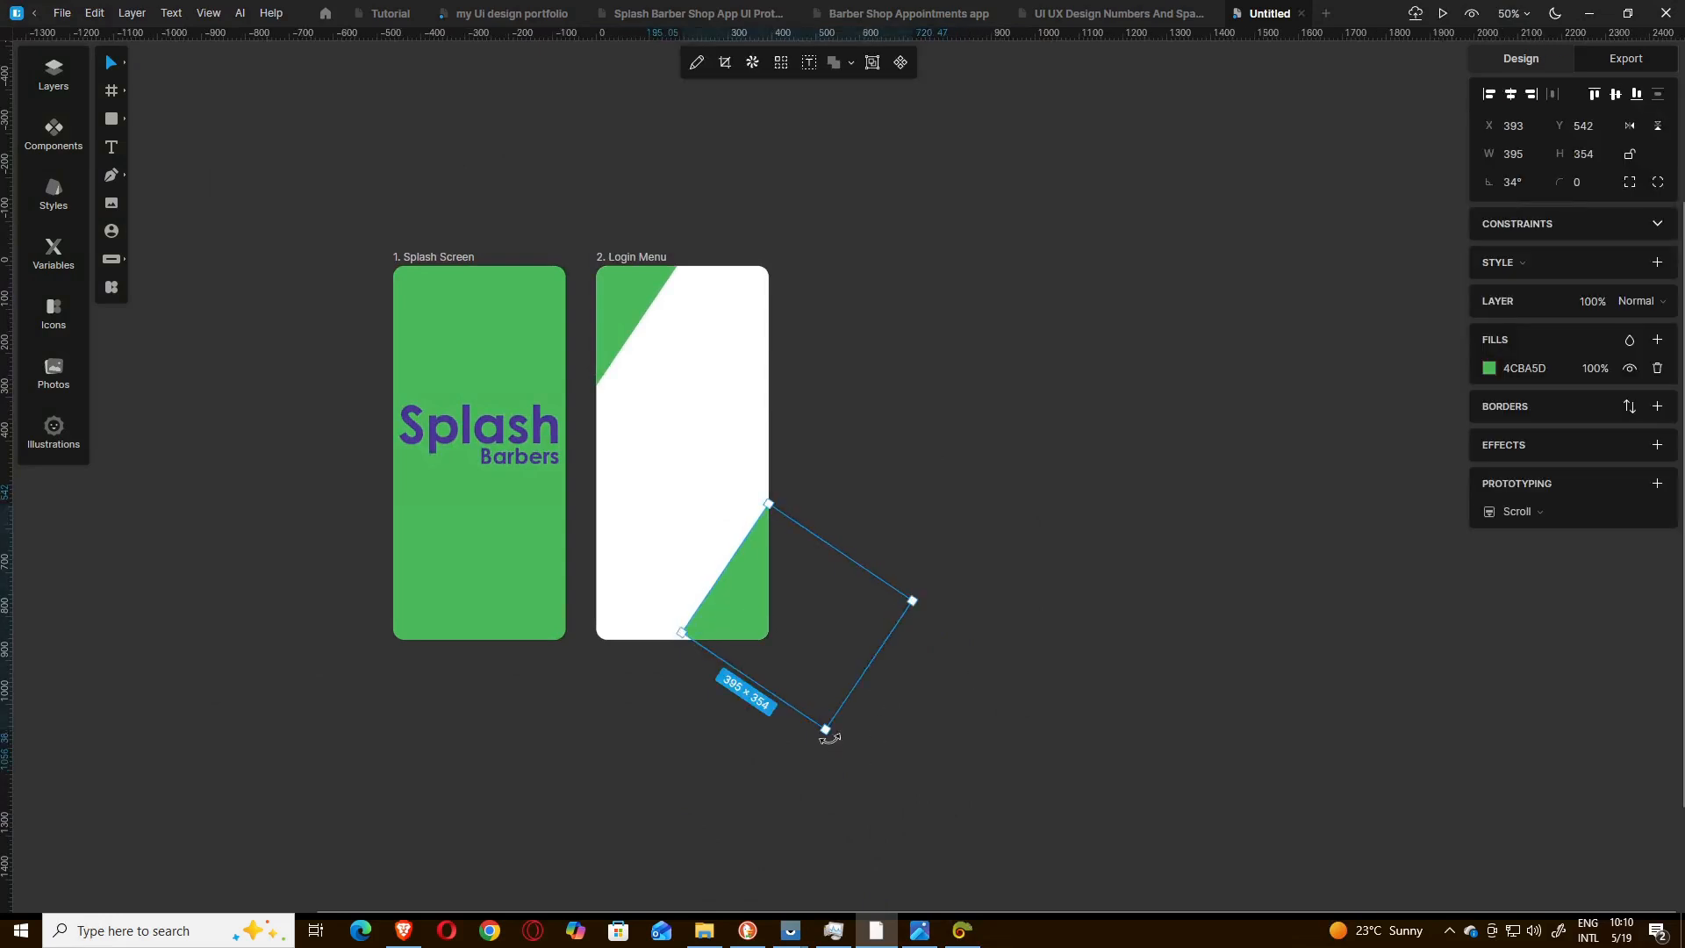
mouse_move(830, 738)
drag(831, 738, 822, 723)
drag(751, 612, 762, 617)
click(955, 682)
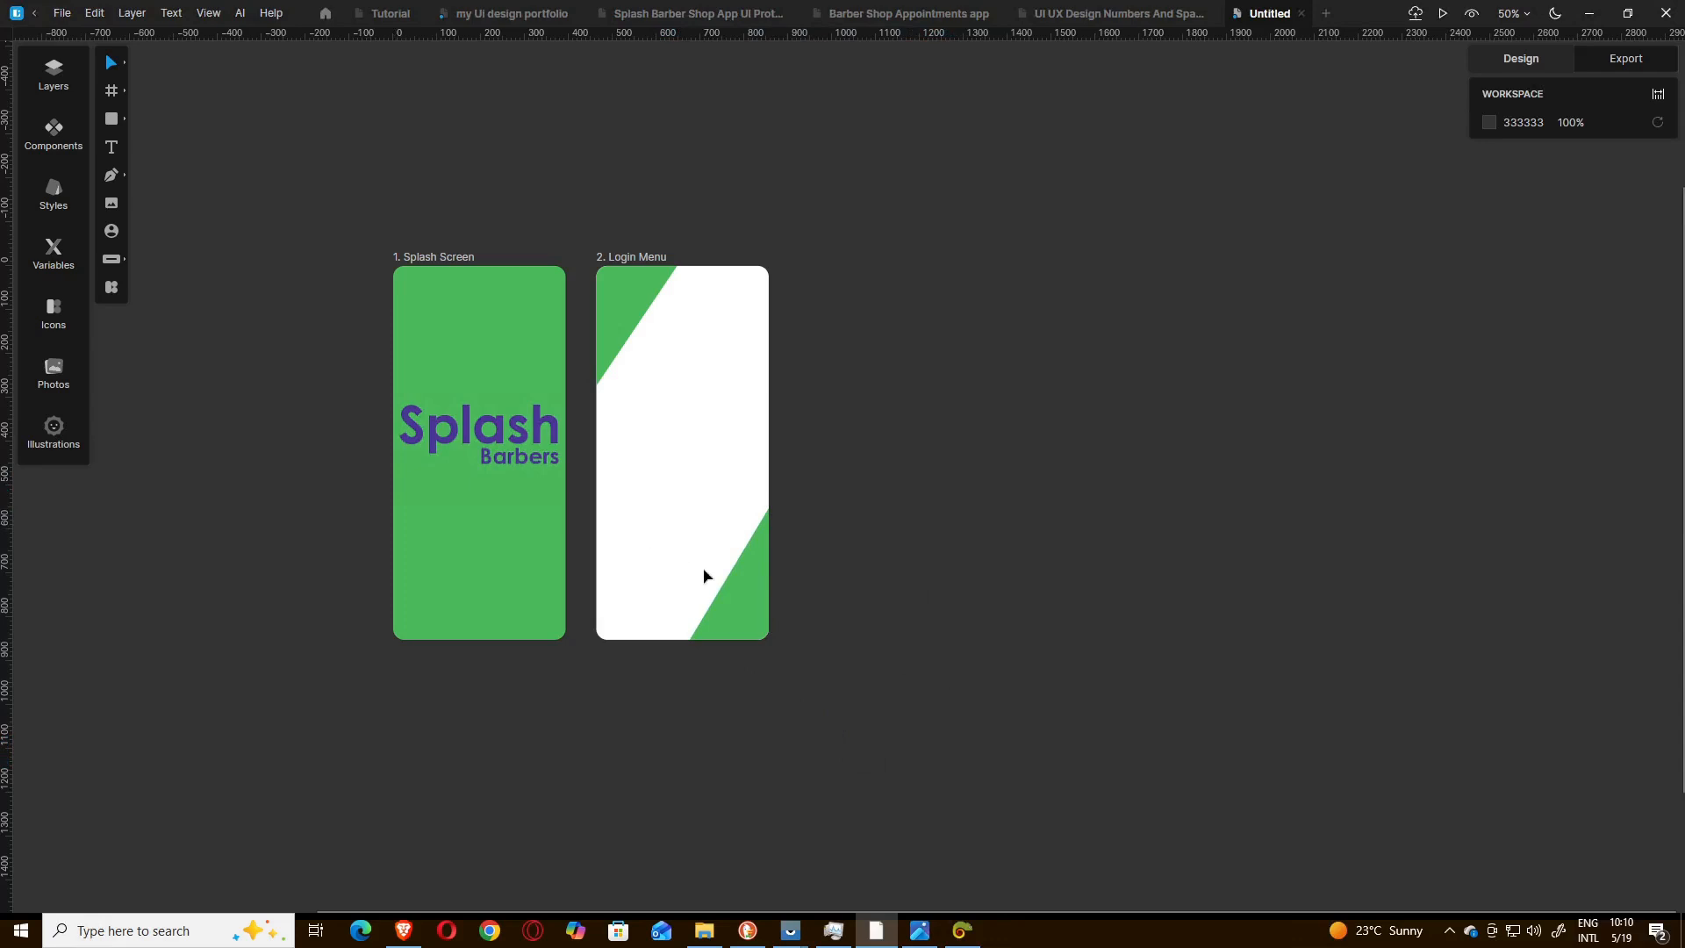
Try to mask the two green corner rectangles together, and undo the mask.
click(737, 594)
click(656, 279)
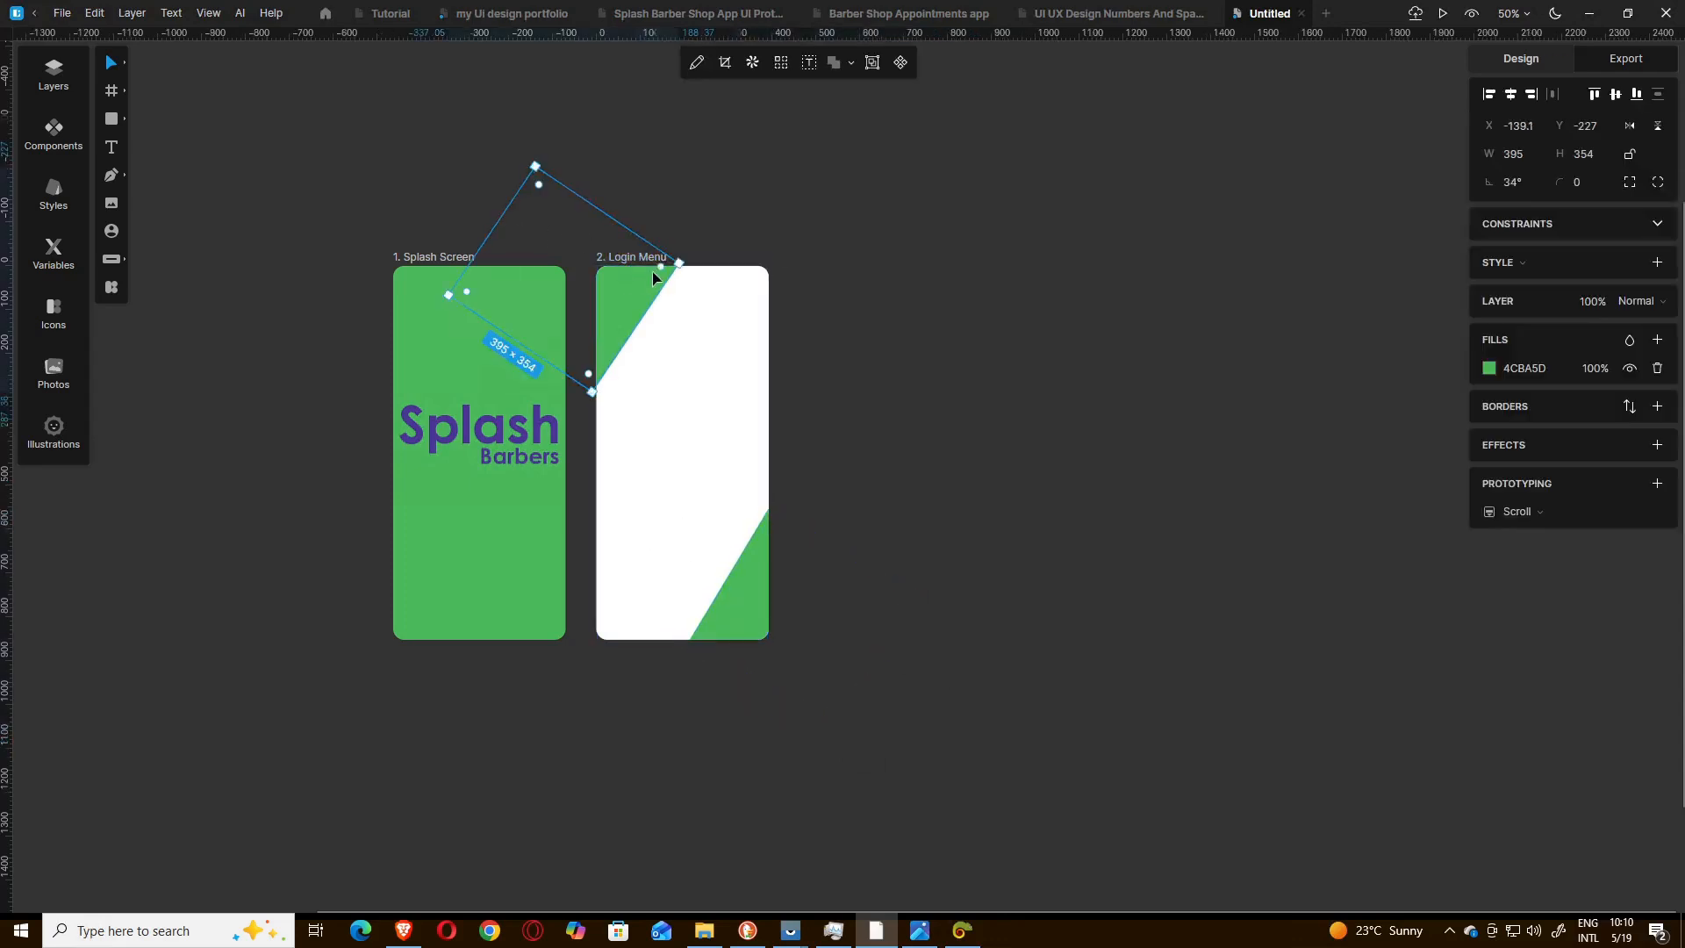
click(869, 233)
drag(864, 197, 608, 646)
drag(612, 664, 600, 682)
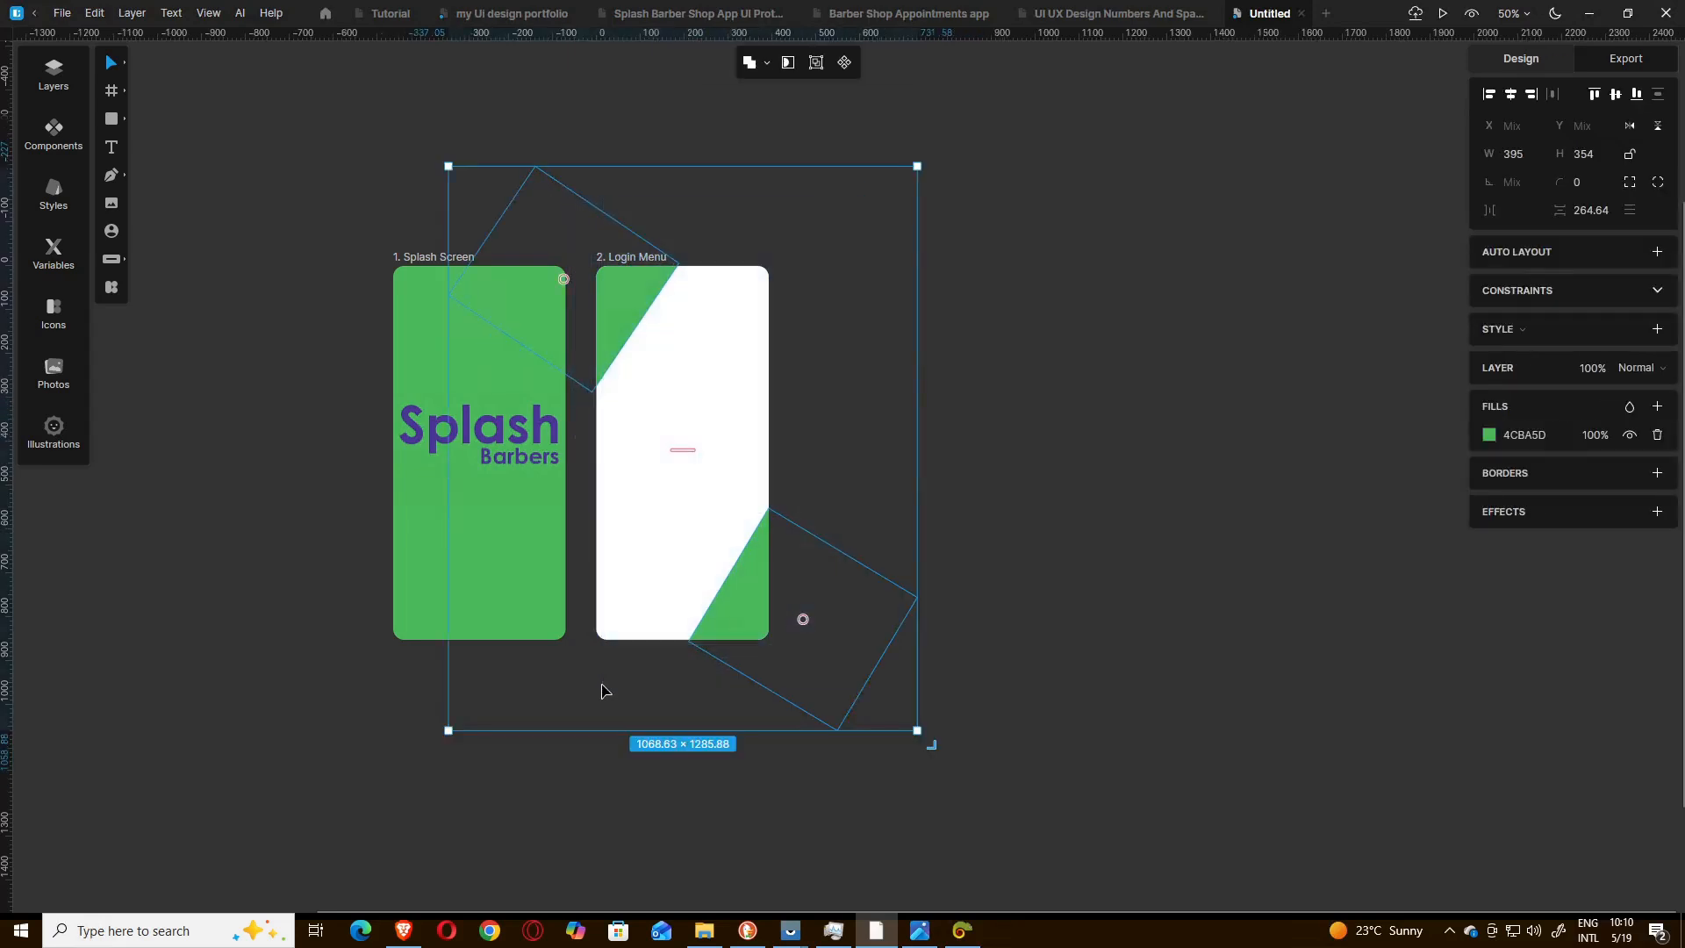
click(786, 66)
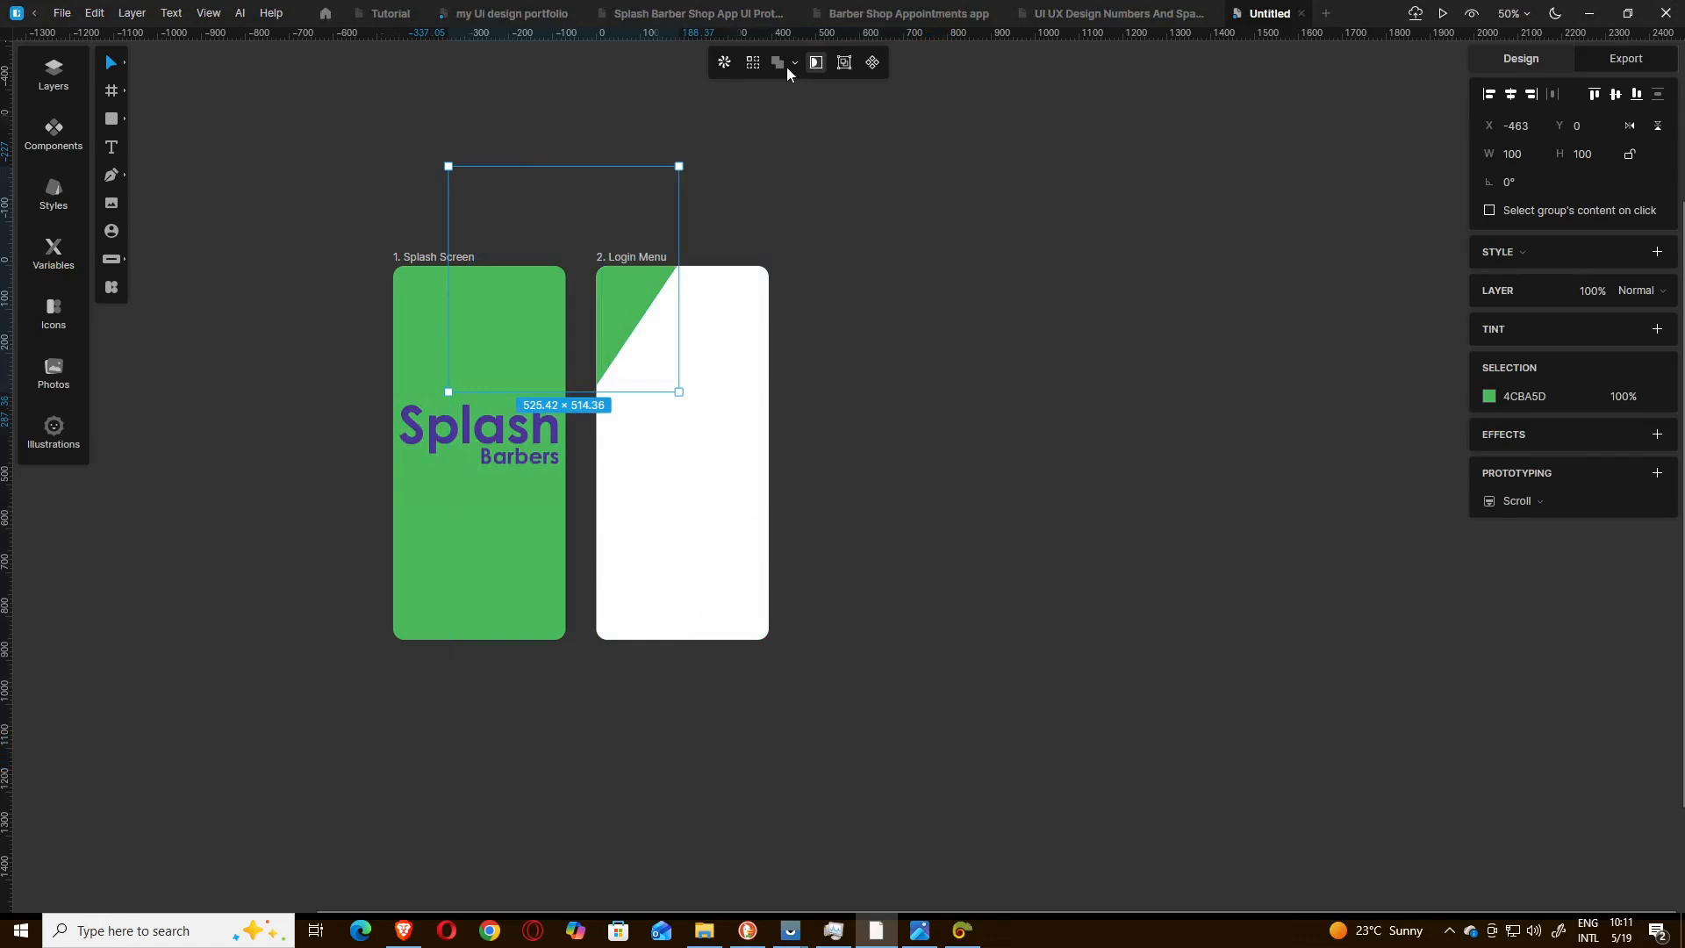
key(ctrl+z)
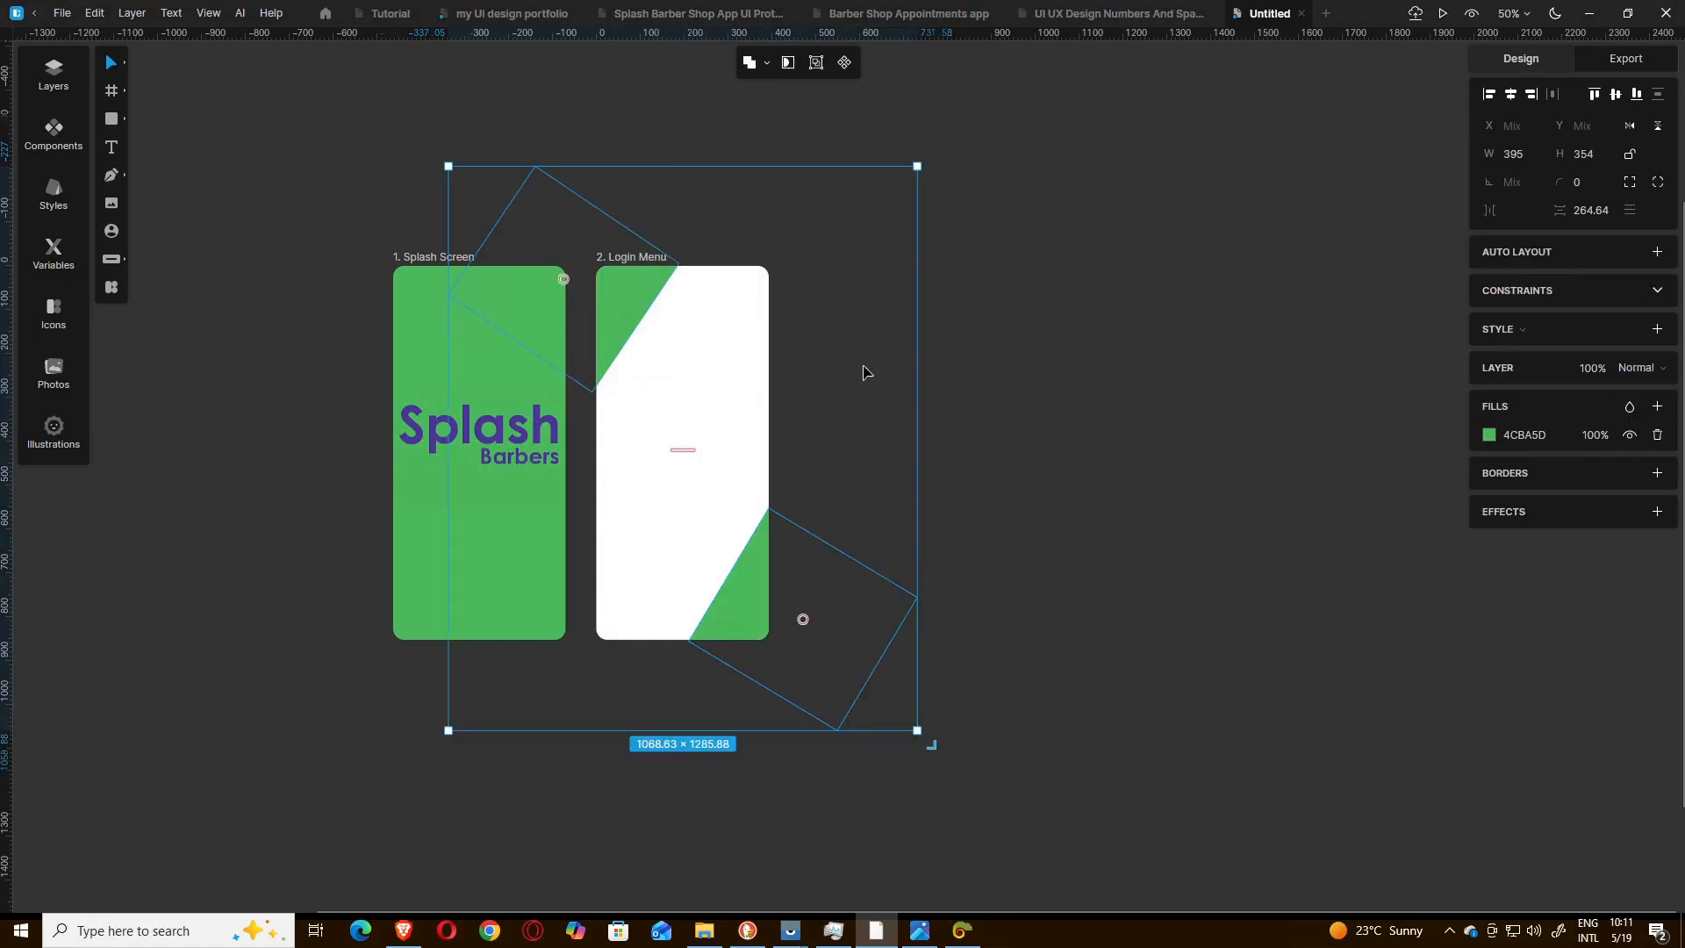
click(1053, 390)
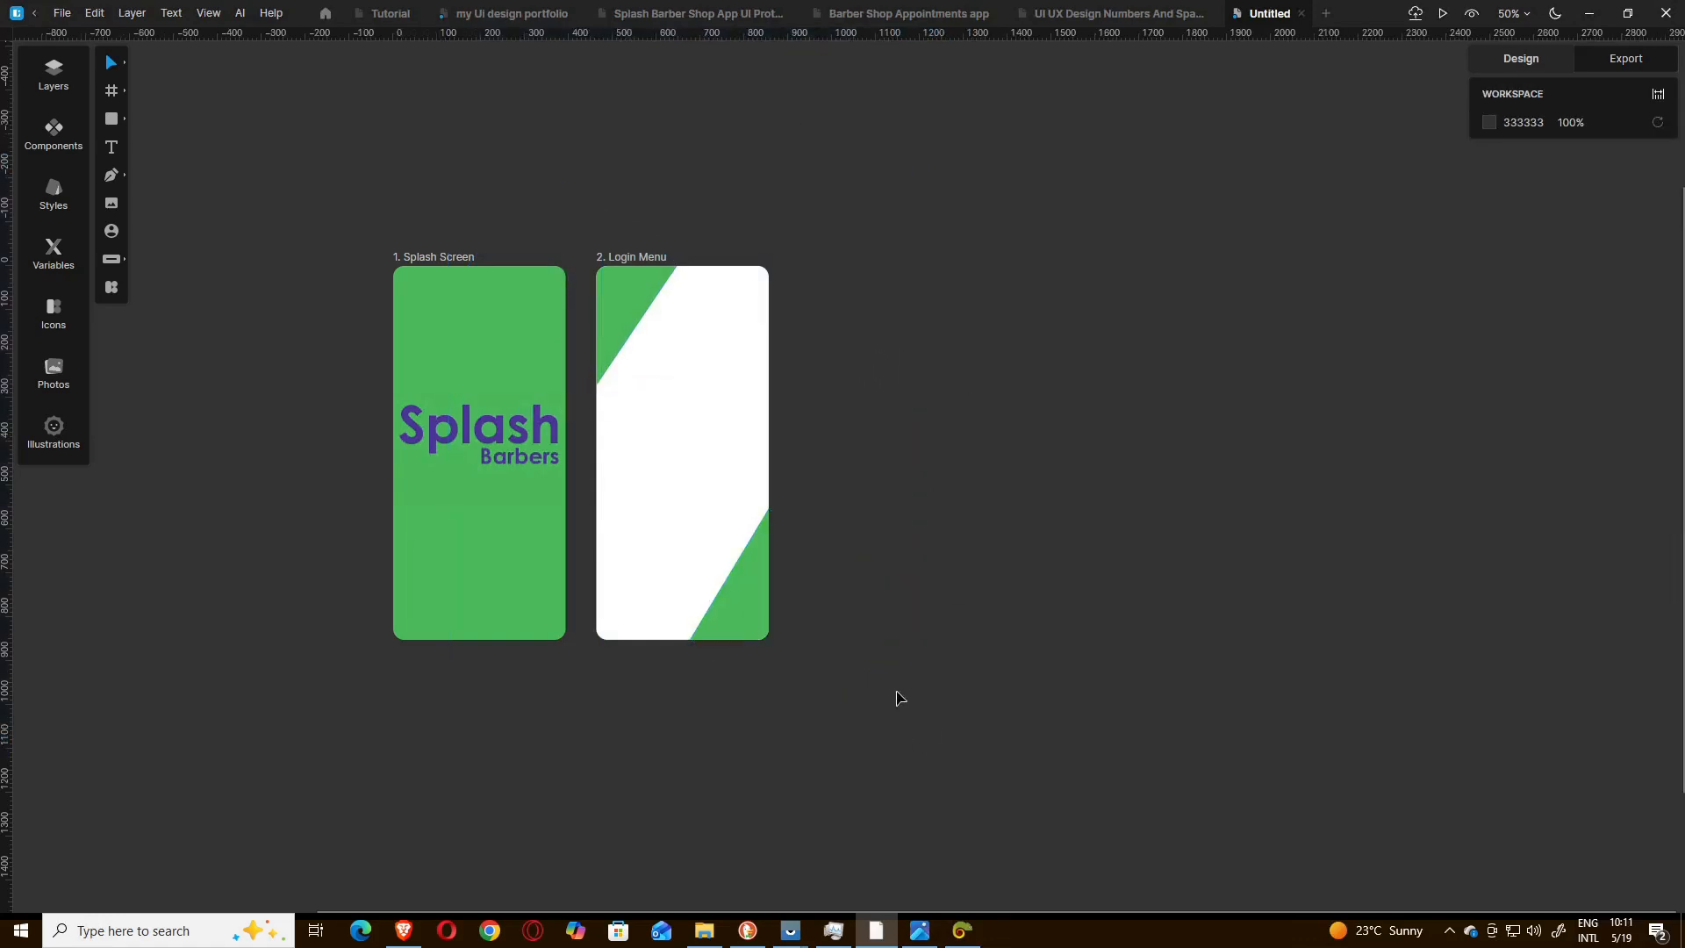
Nudge the lower-right rectangle two pixels down and one right, and the upper-left rectangle one pixel up and one left.
click(758, 616)
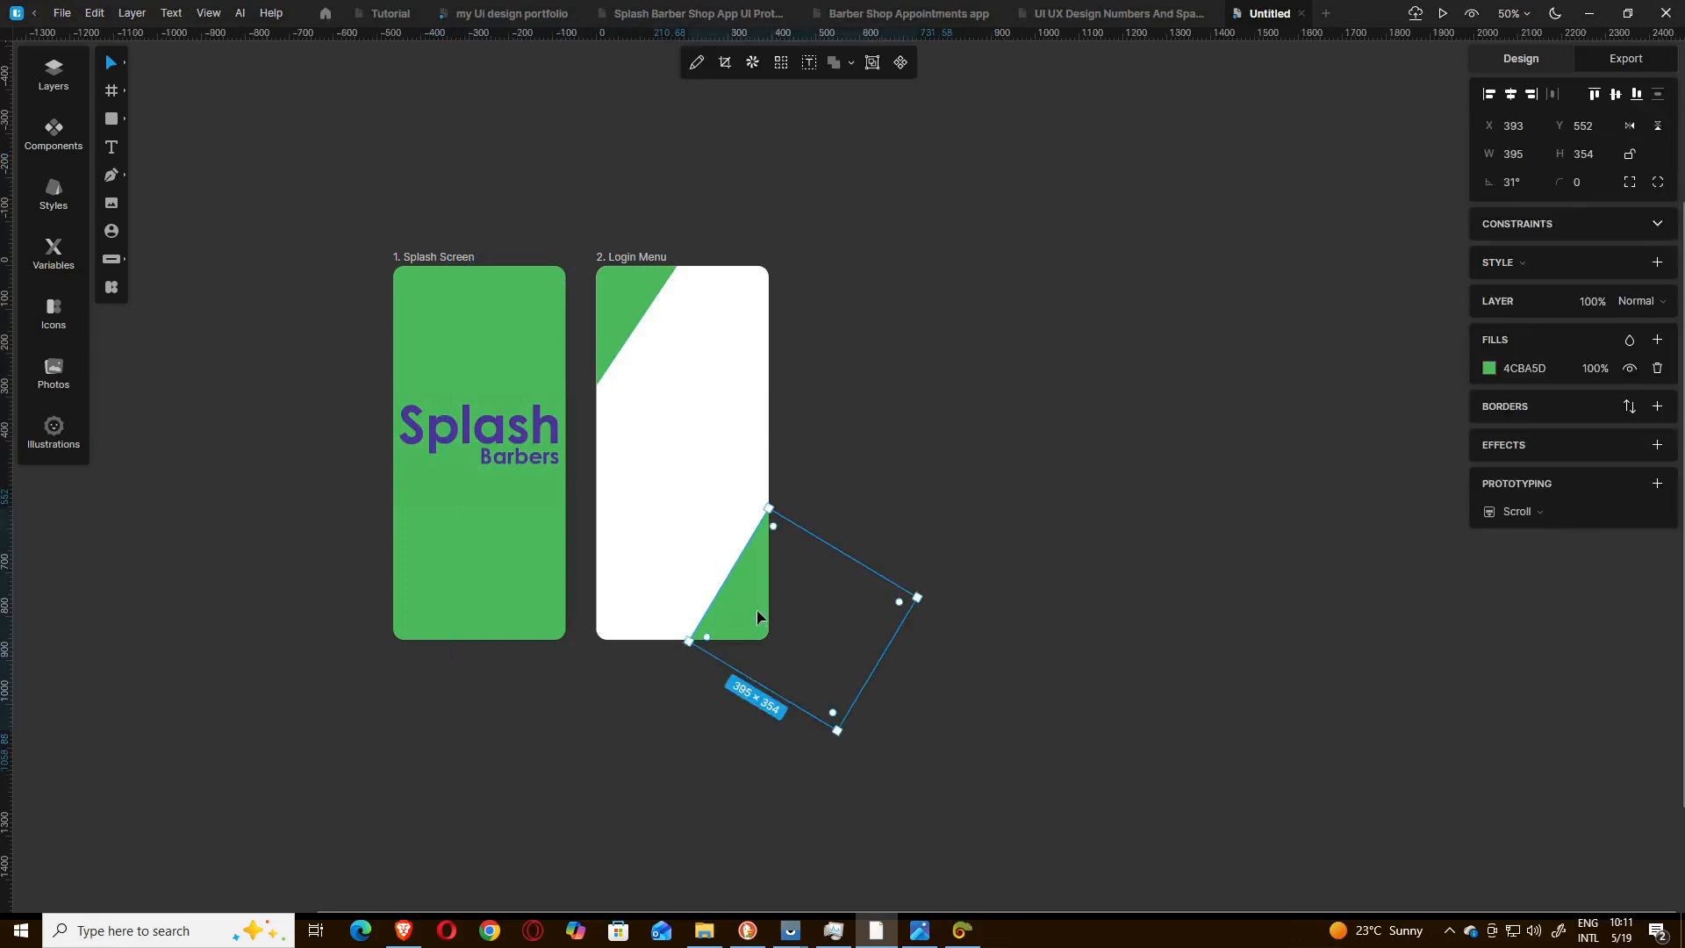
key(Down)
key(Down)
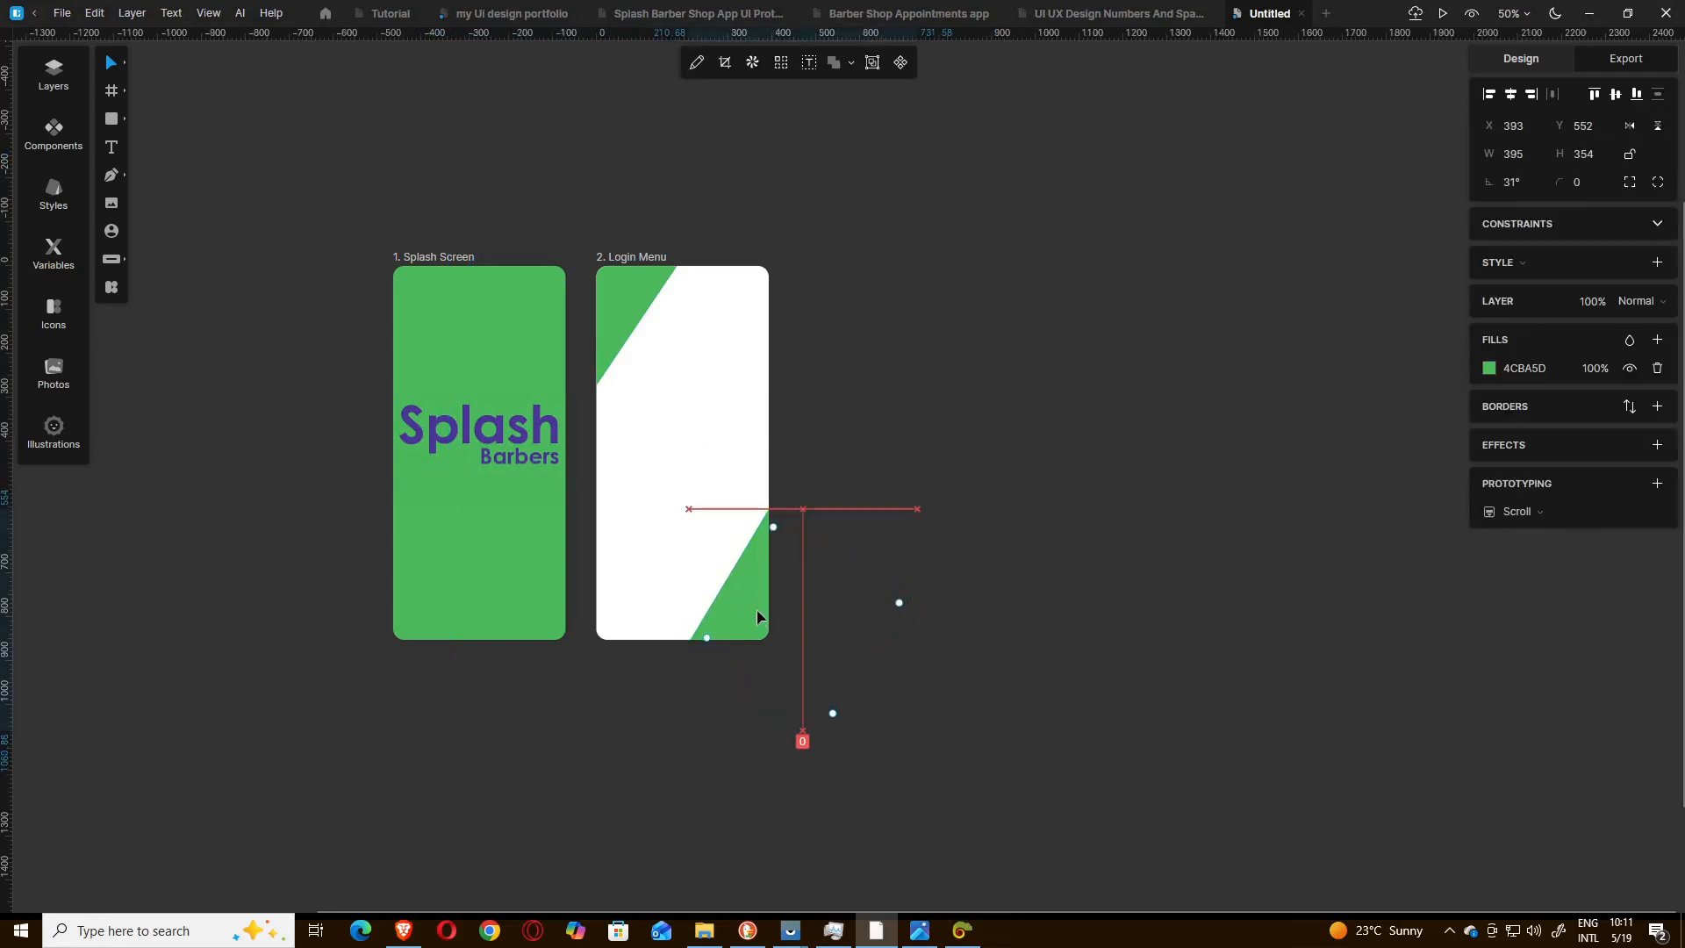
key(Right)
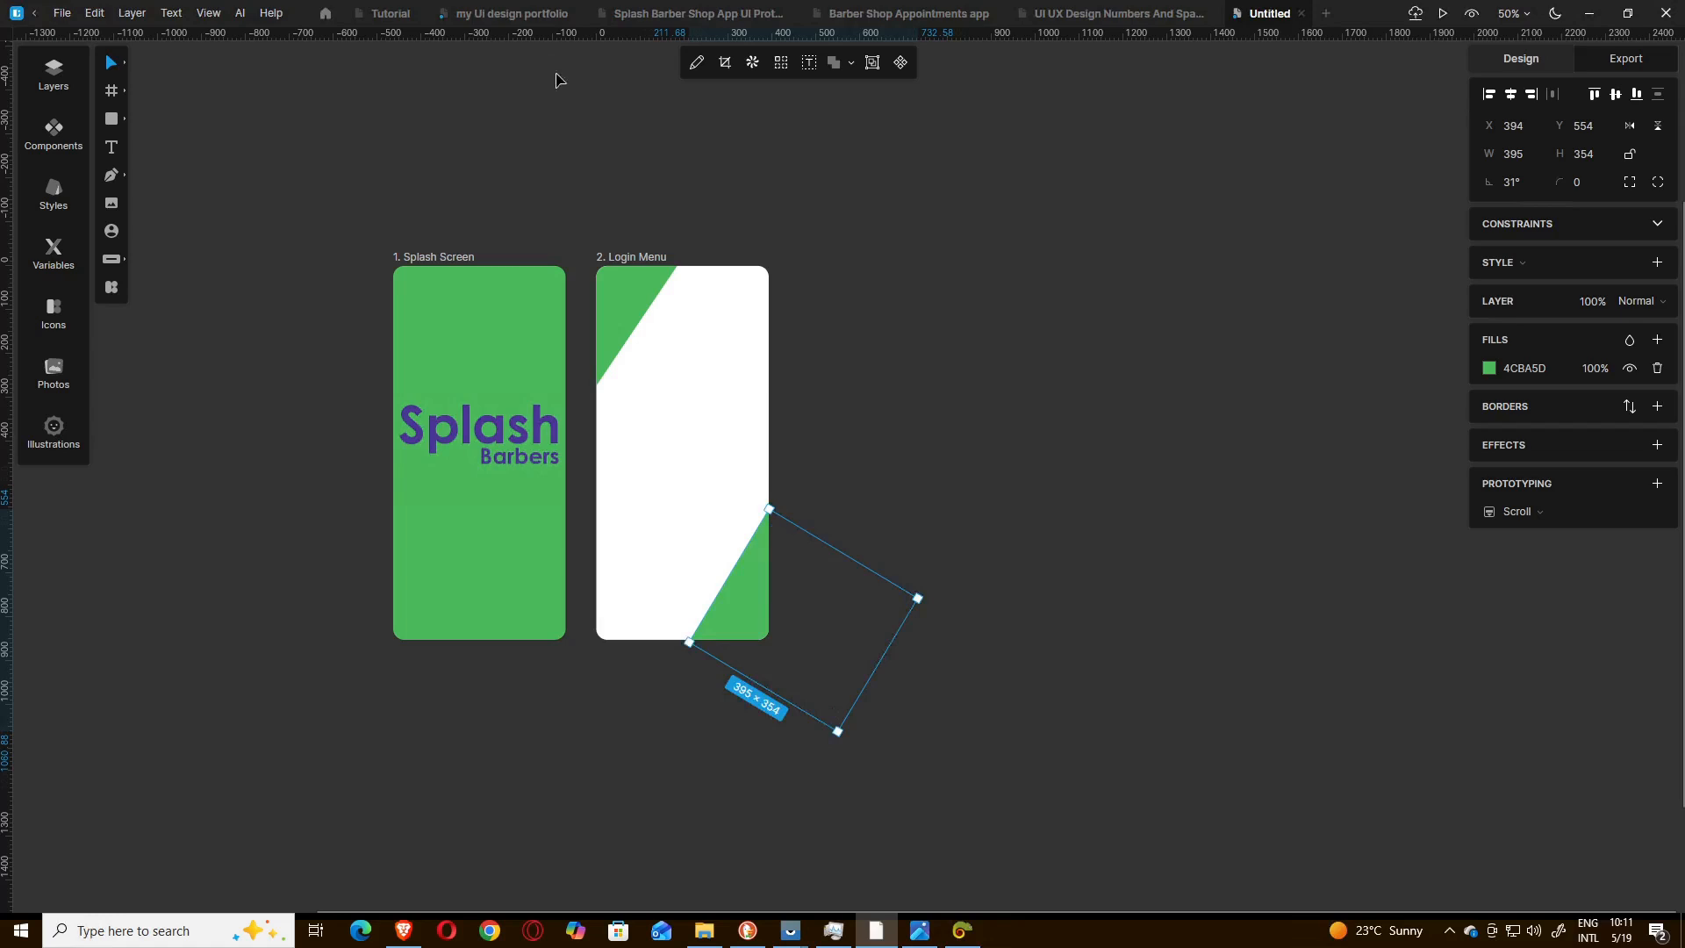
click(618, 294)
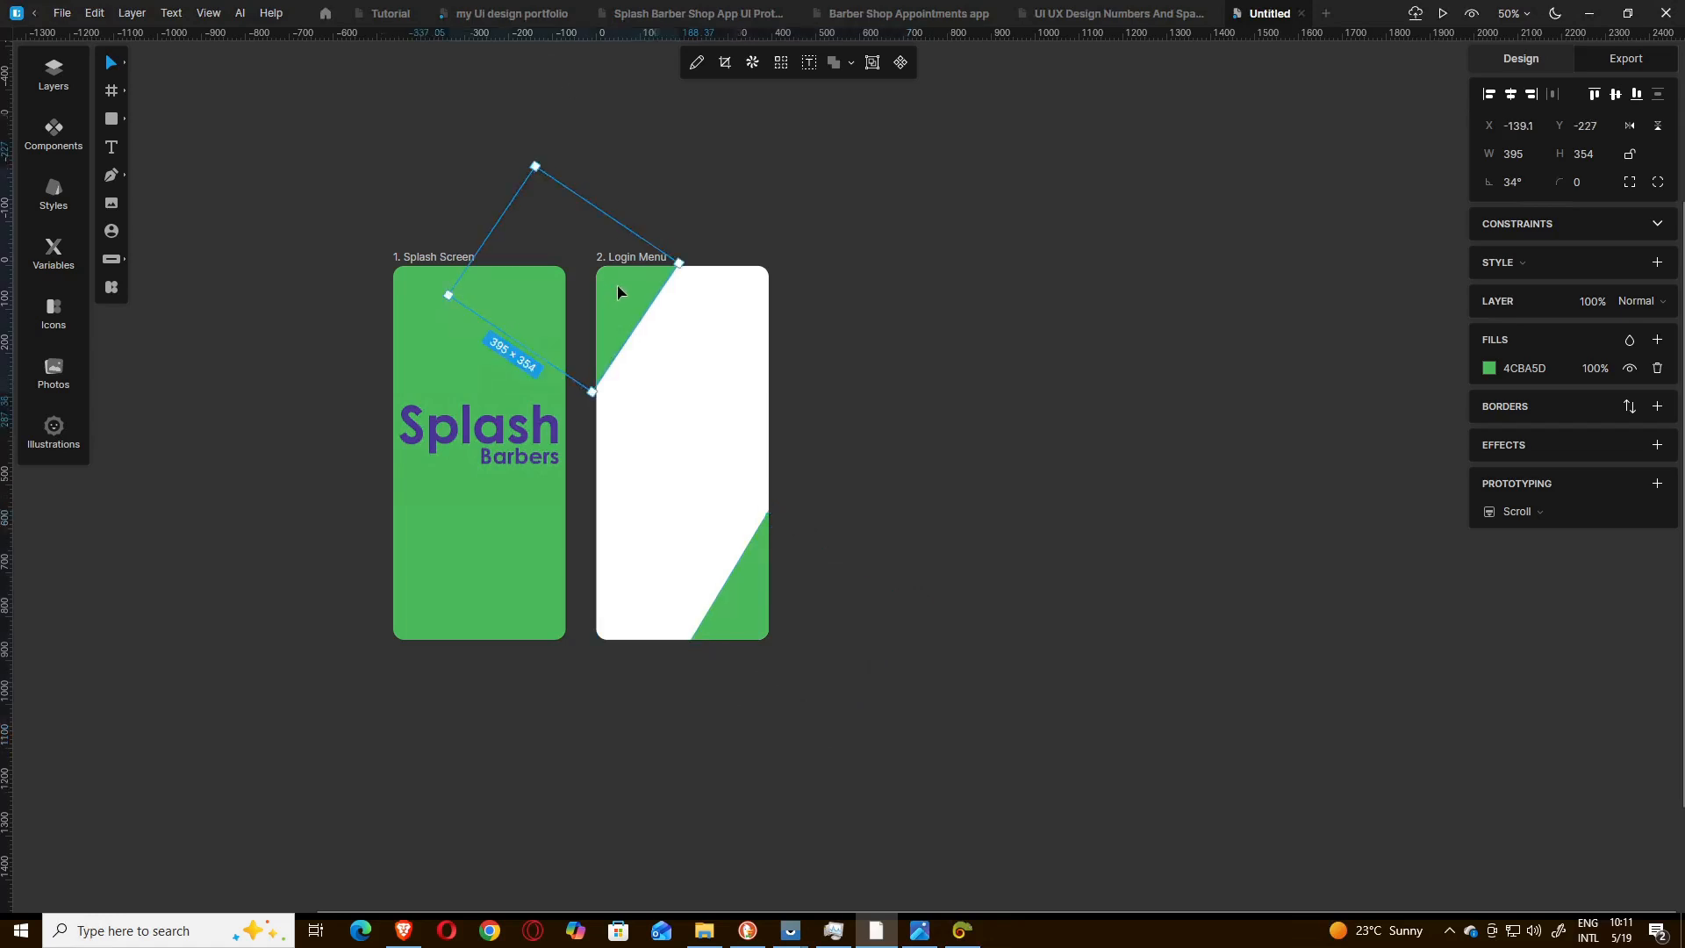
key(Up)
key(Left)
click(983, 343)
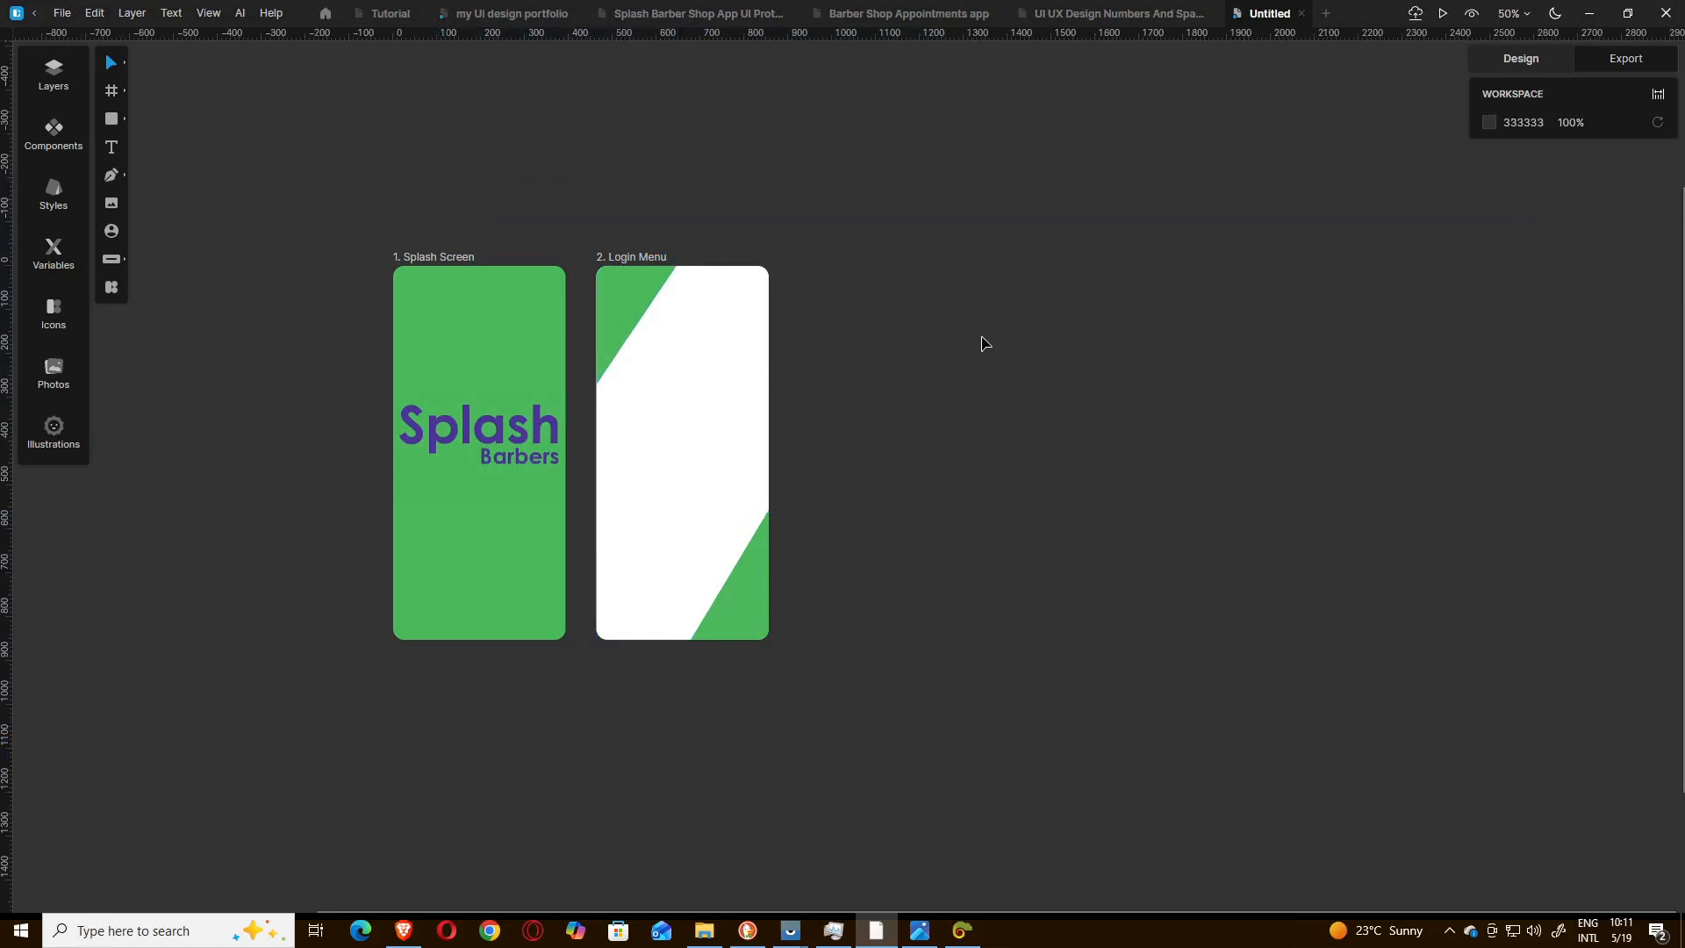
key(ctrl+plus)
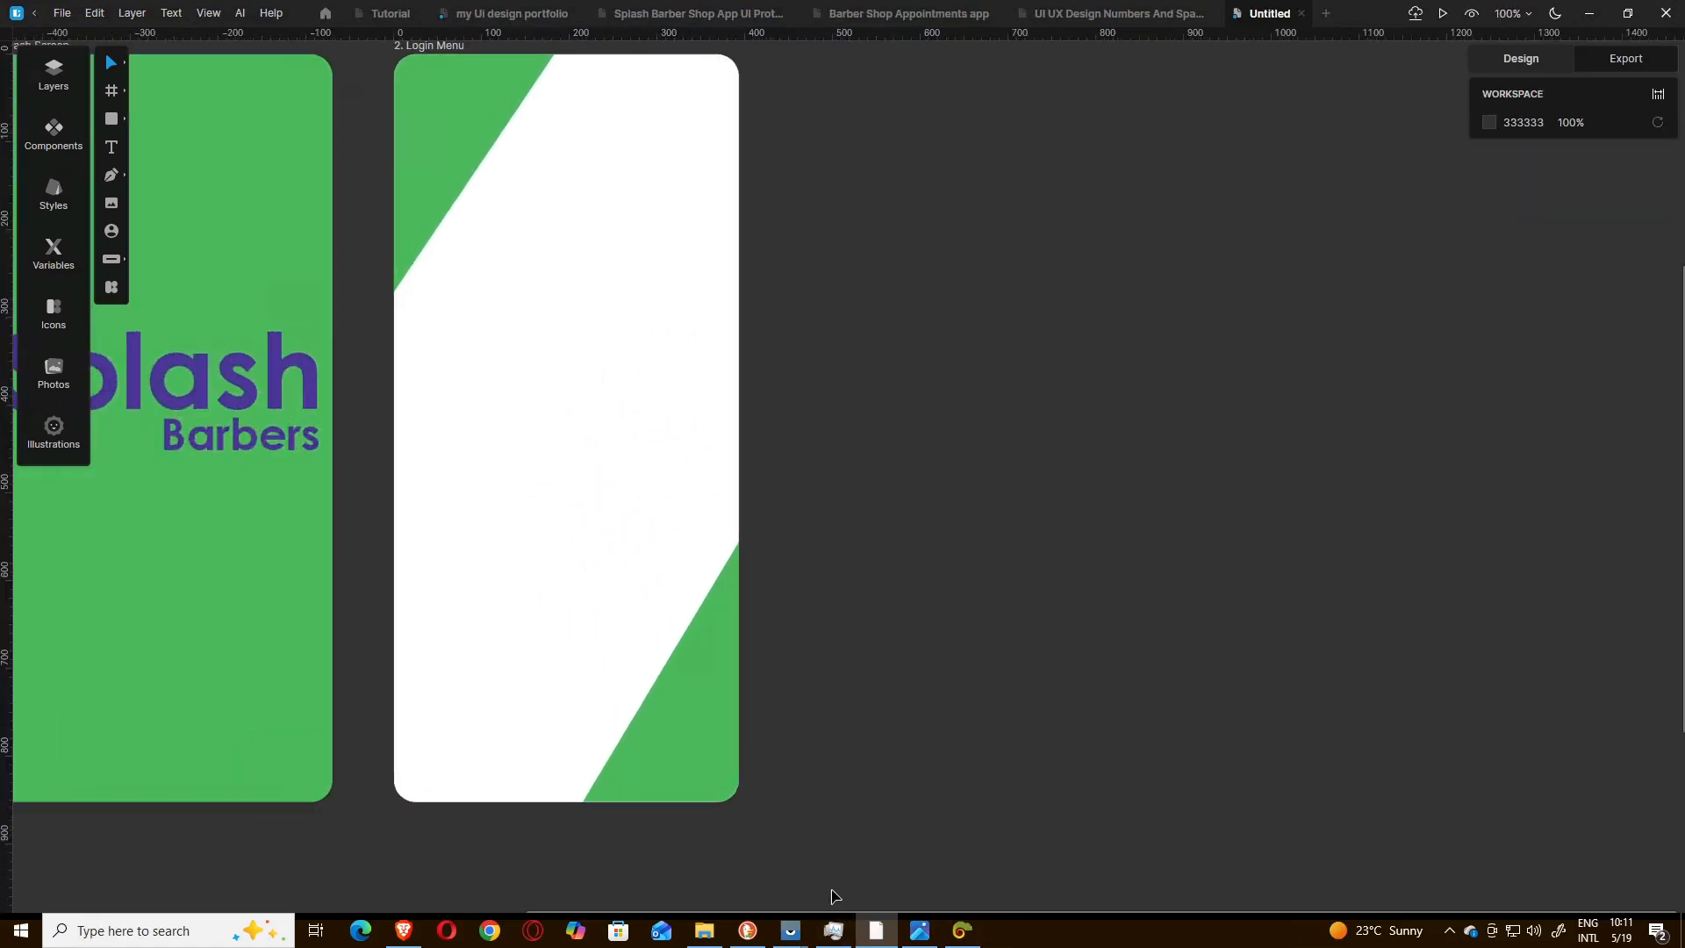
drag(832, 910, 687, 922)
scroll(983, 592, up, 2)
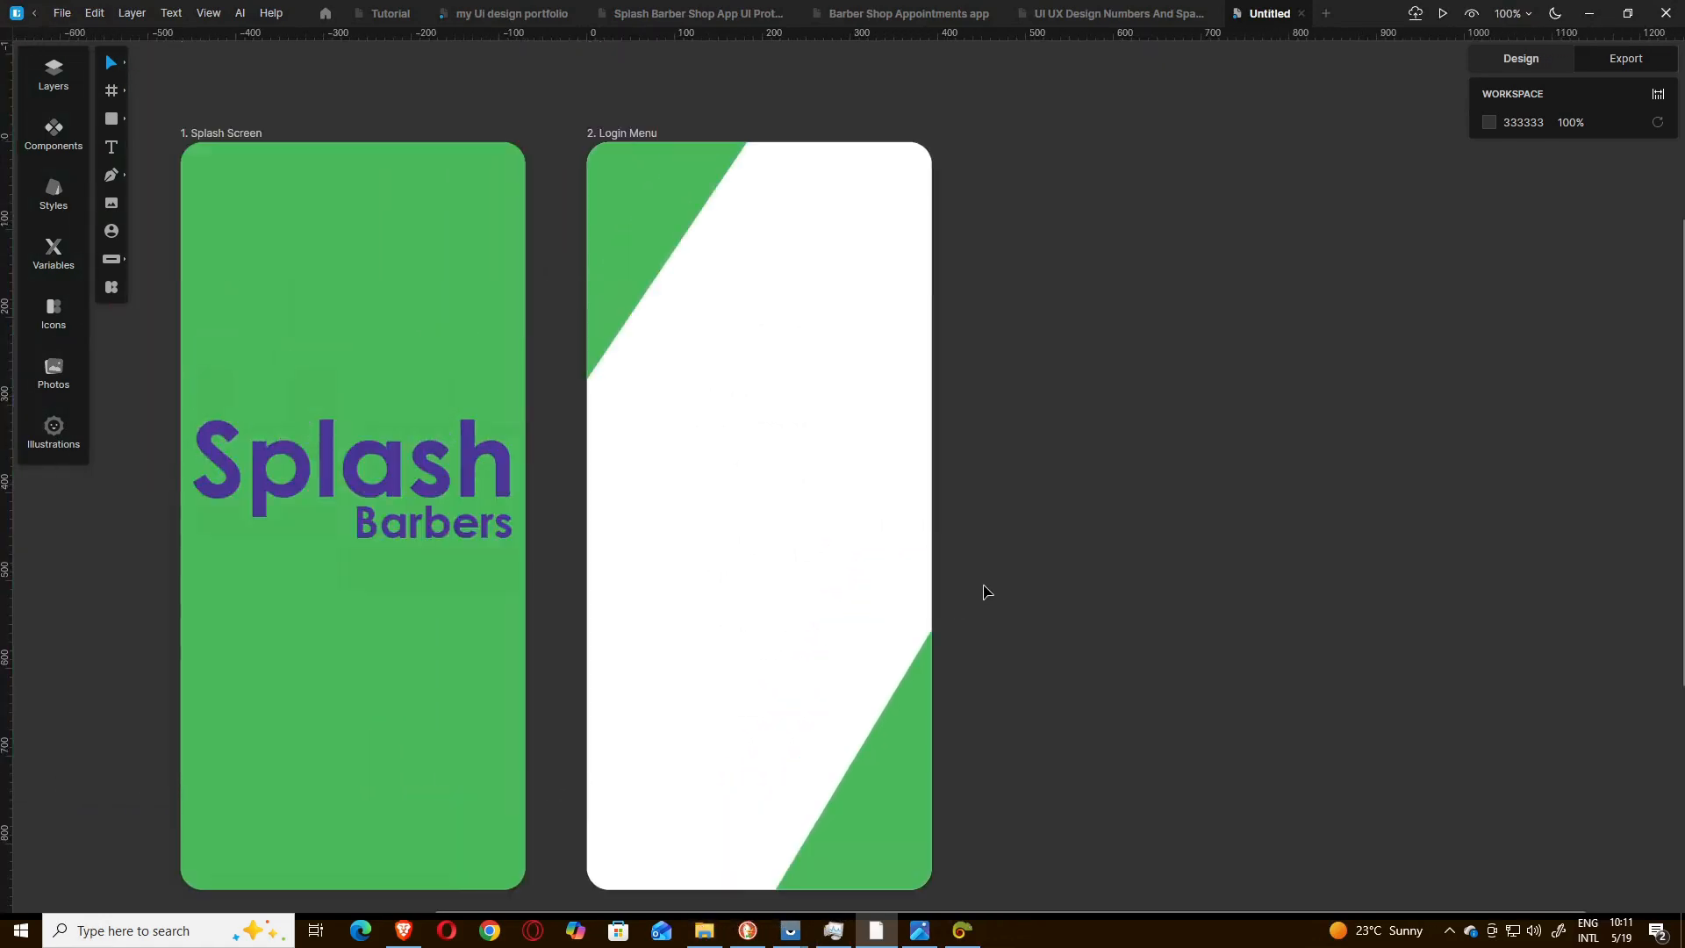
scroll(985, 579, down, 2)
scroll(989, 578, up, 2)
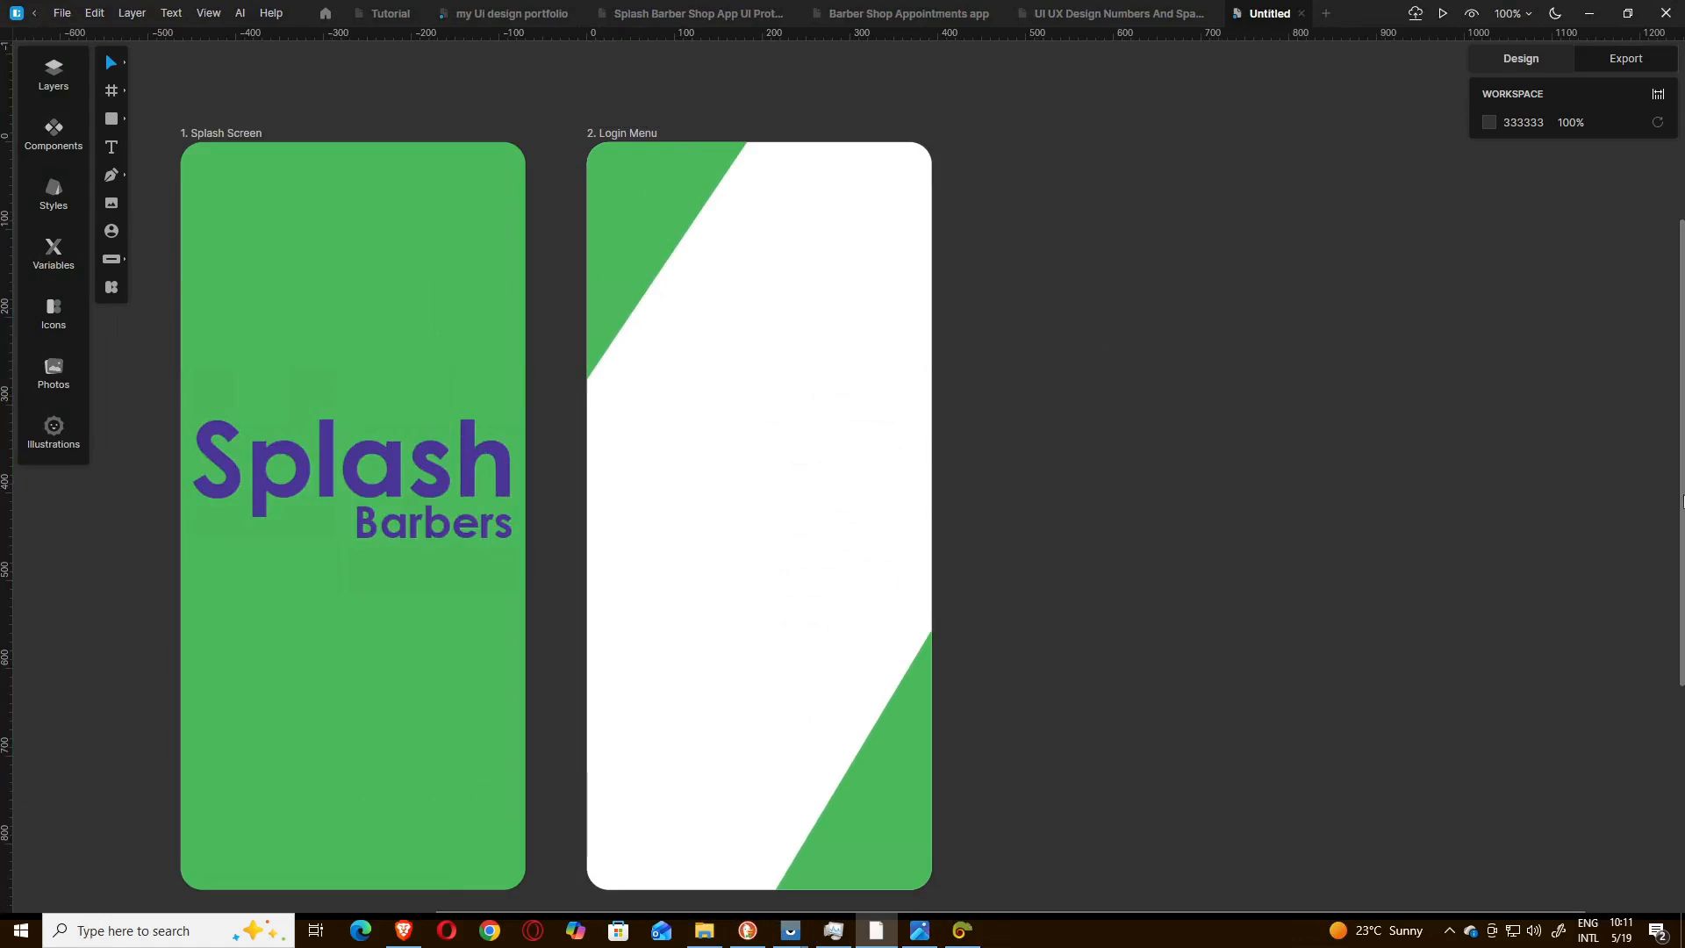
drag(1683, 501, 1684, 512)
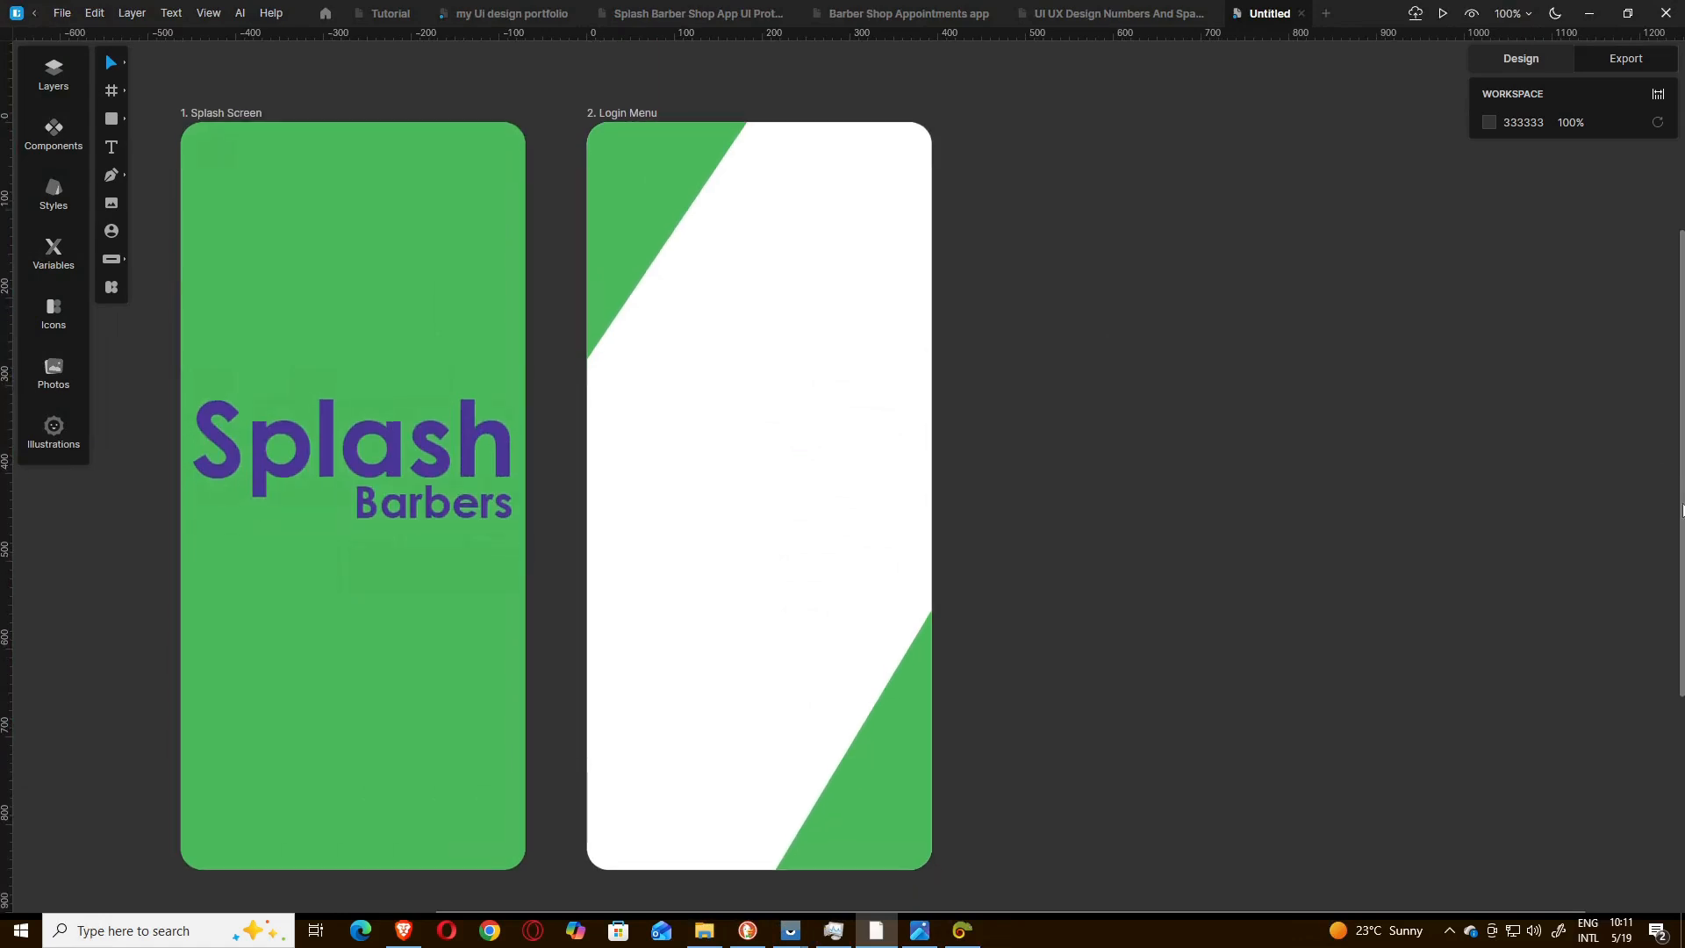
click(1513, 14)
click(1527, 14)
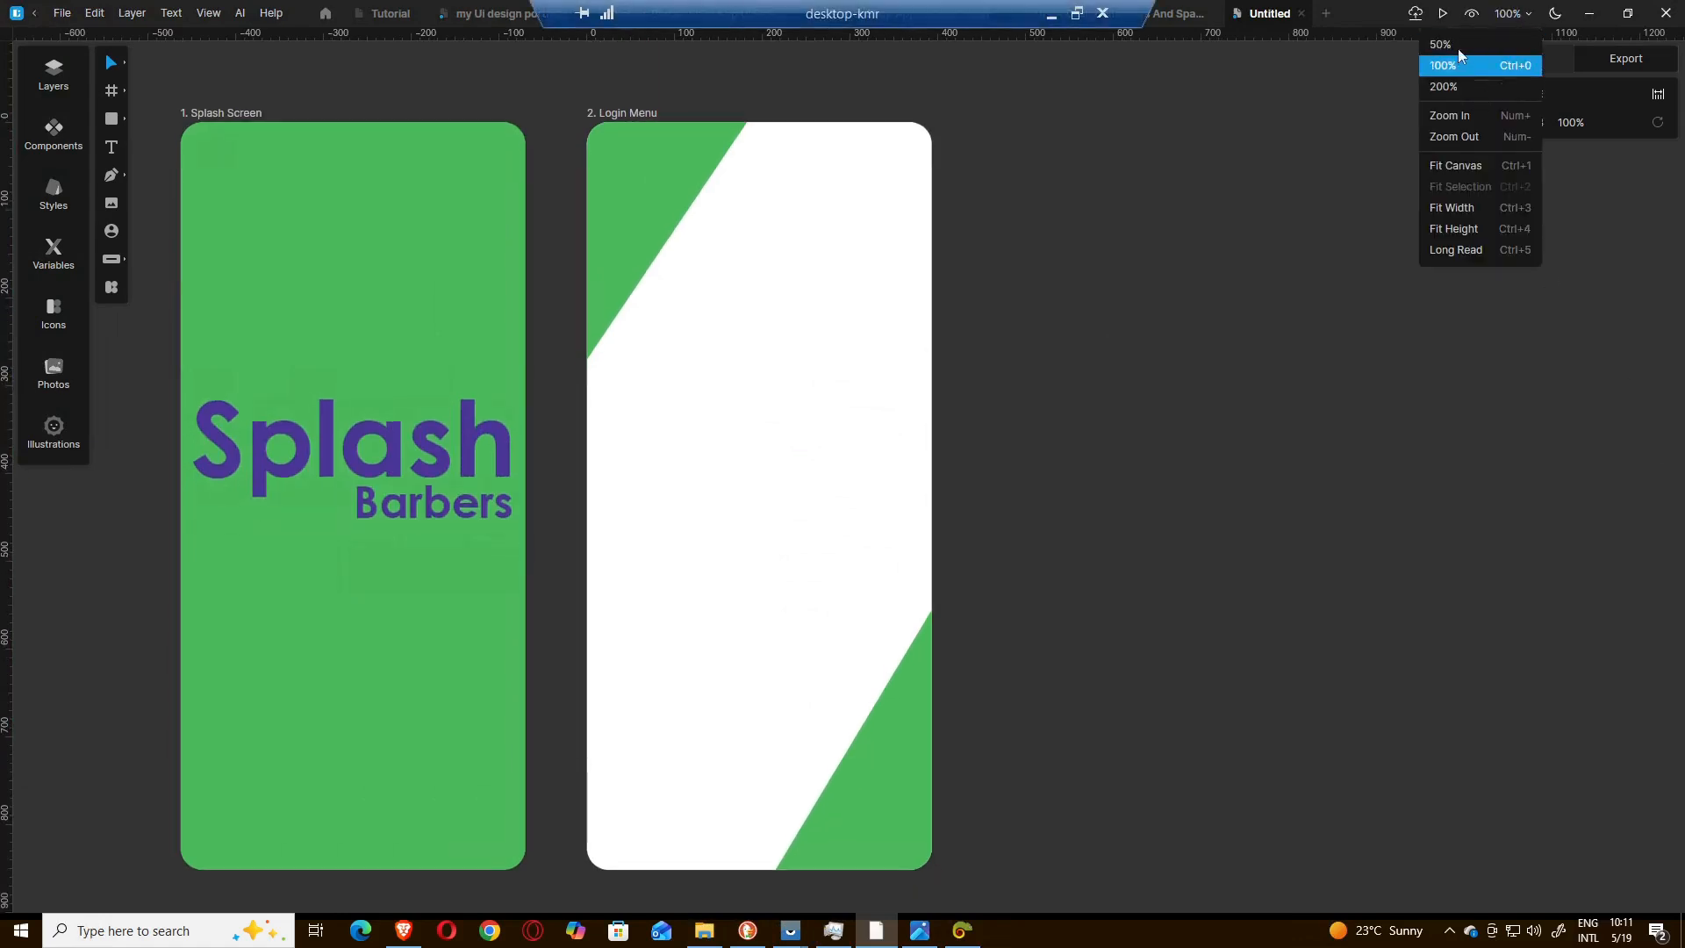
click(1466, 138)
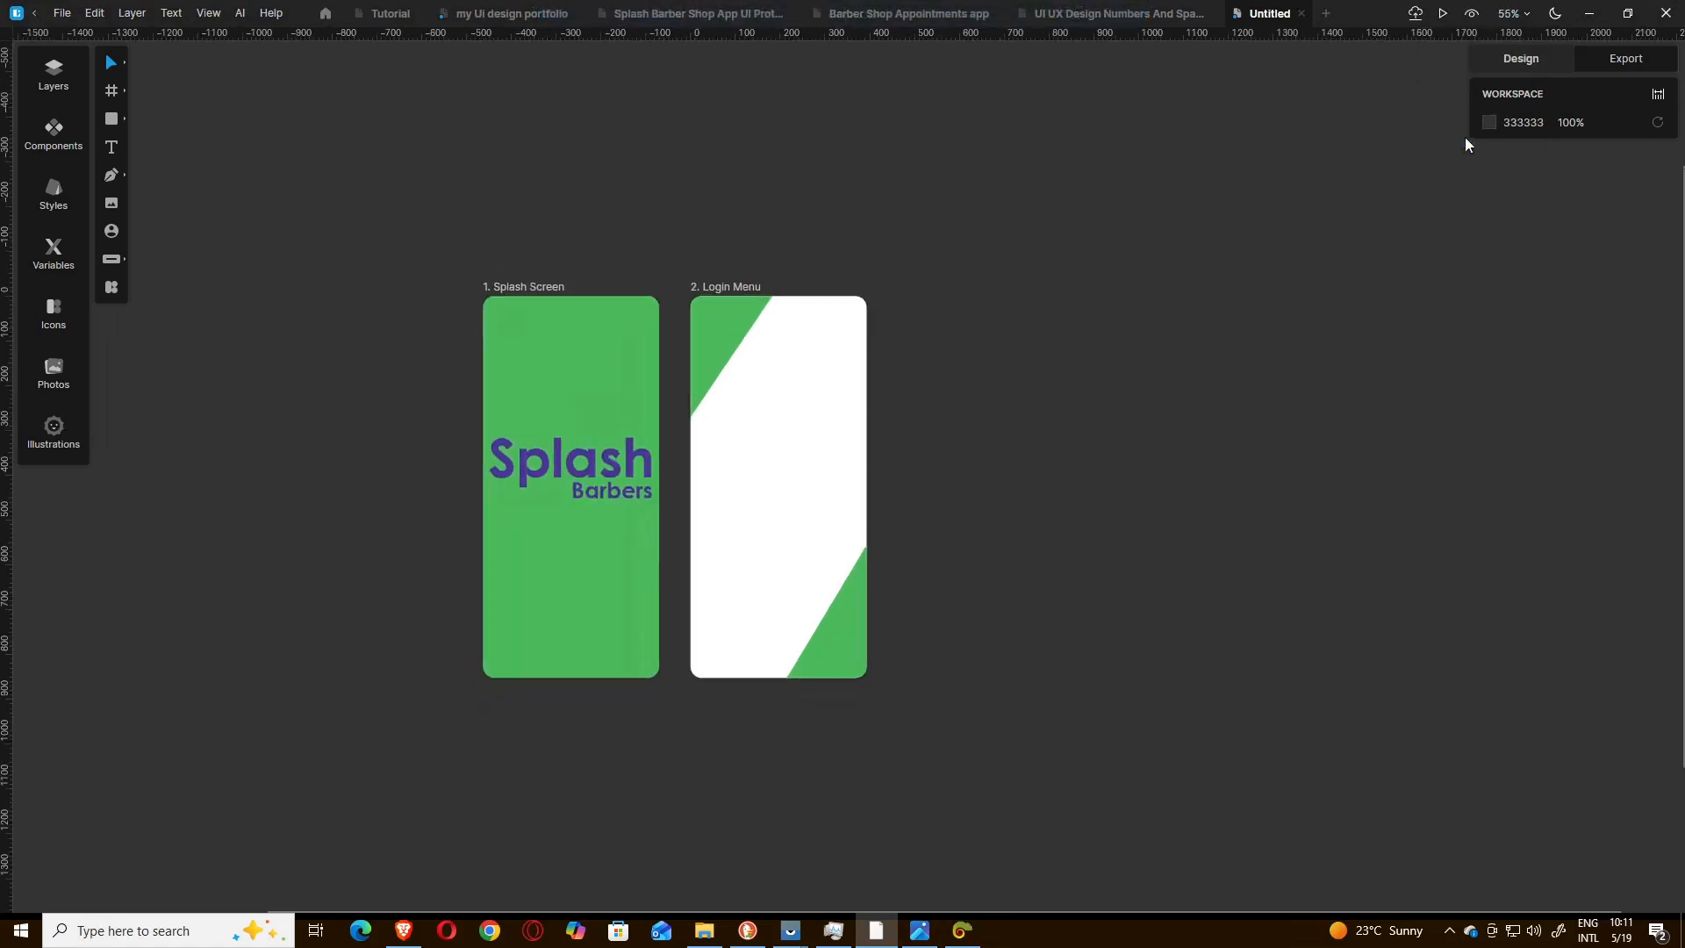
click(1525, 15)
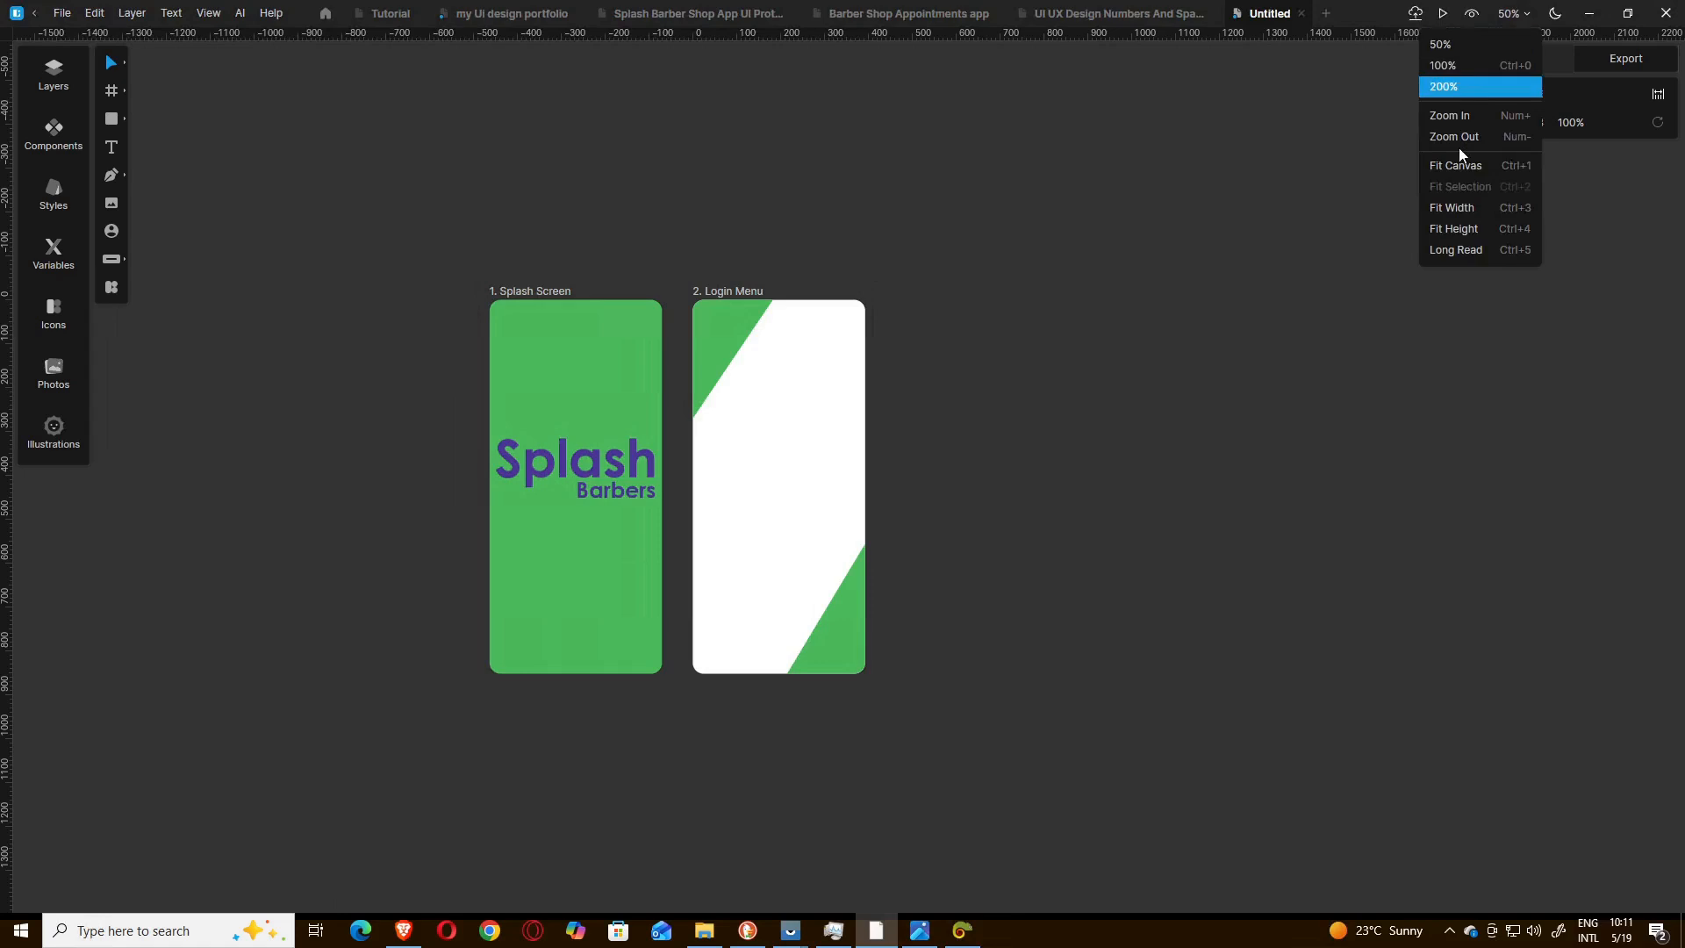
click(1453, 119)
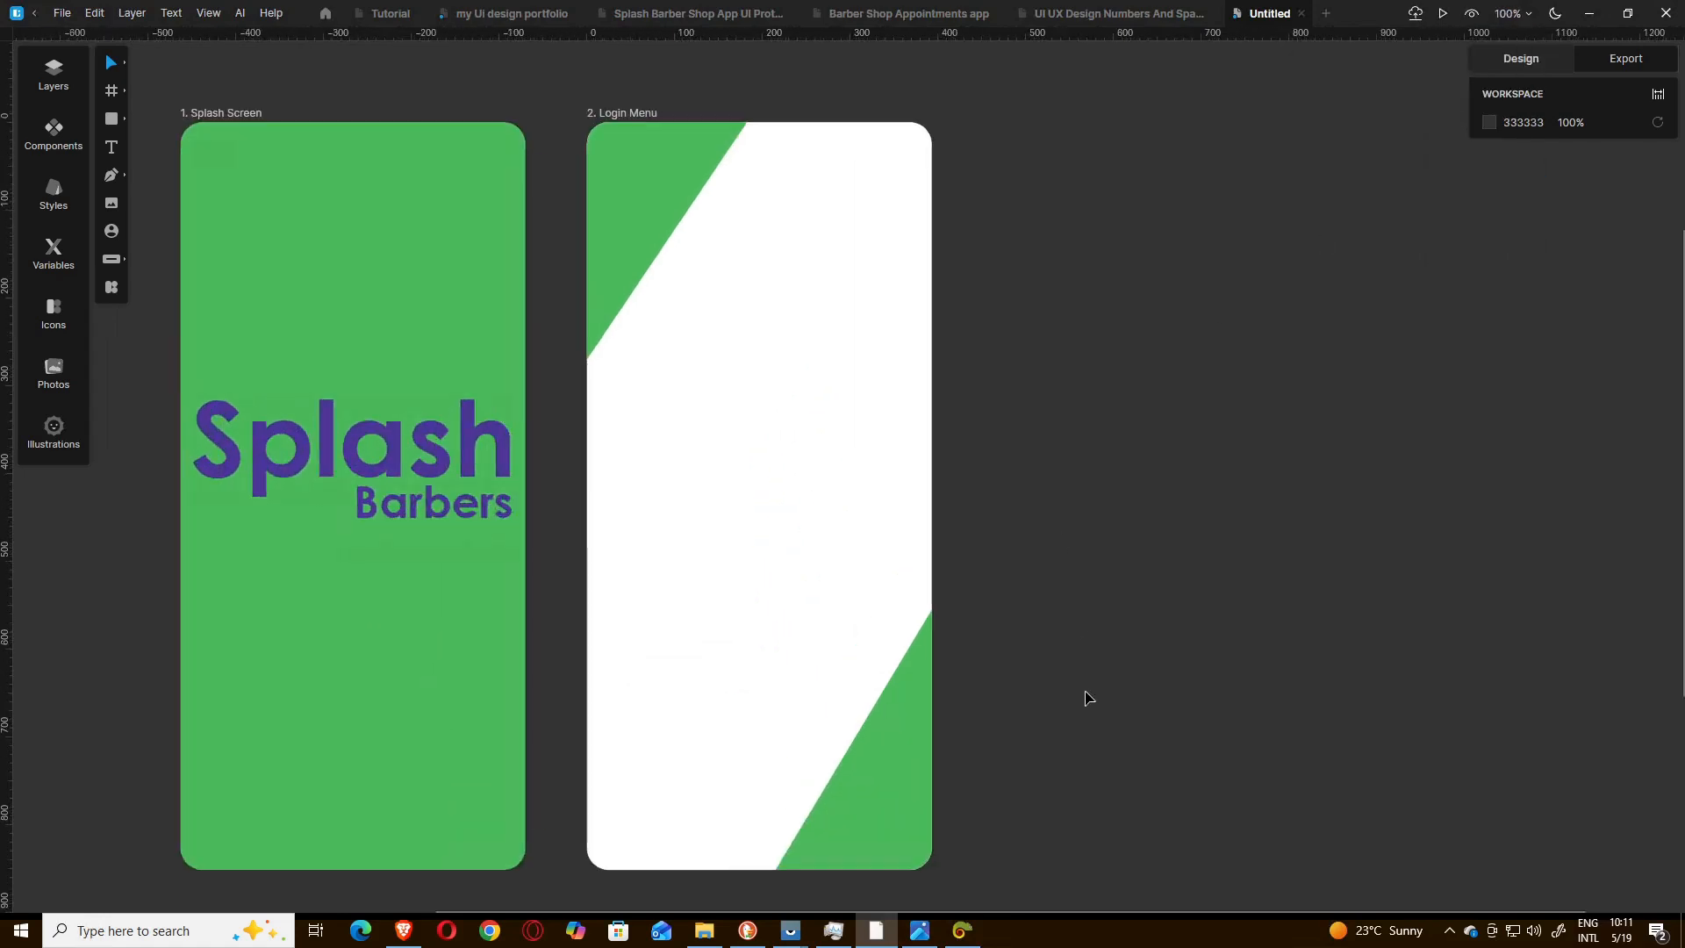
Check the login reference image in Photos and locate the SplasMainFile logo in File Explorer's Barber Shop Appointments App folder.
click(922, 933)
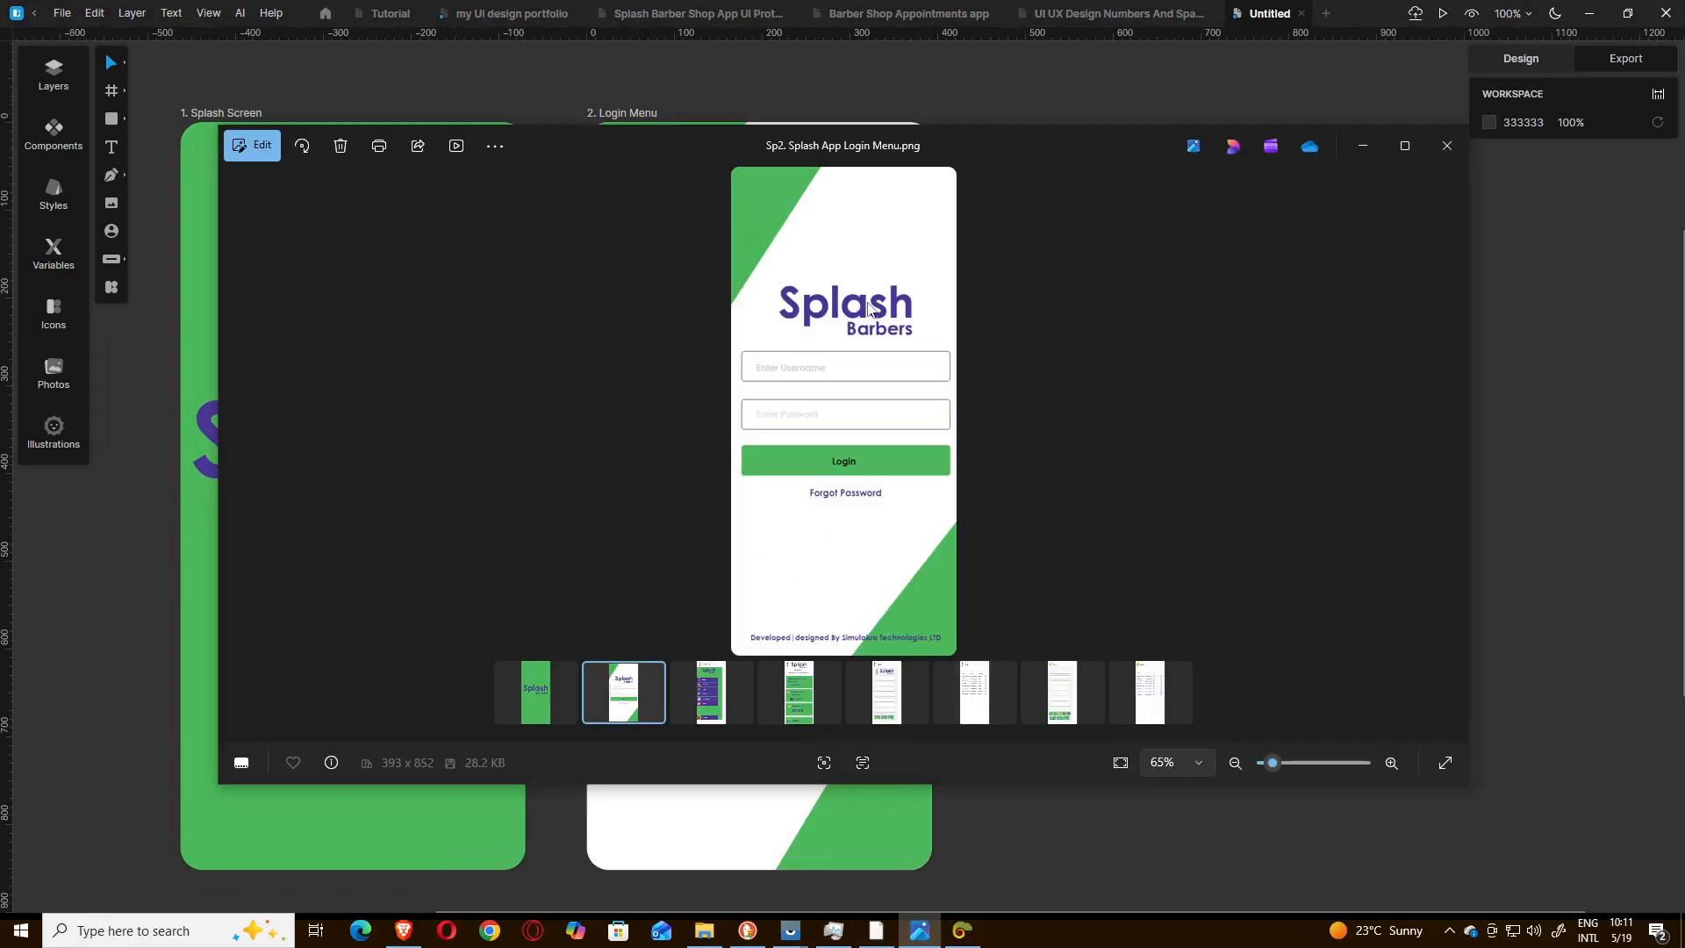
click(1361, 147)
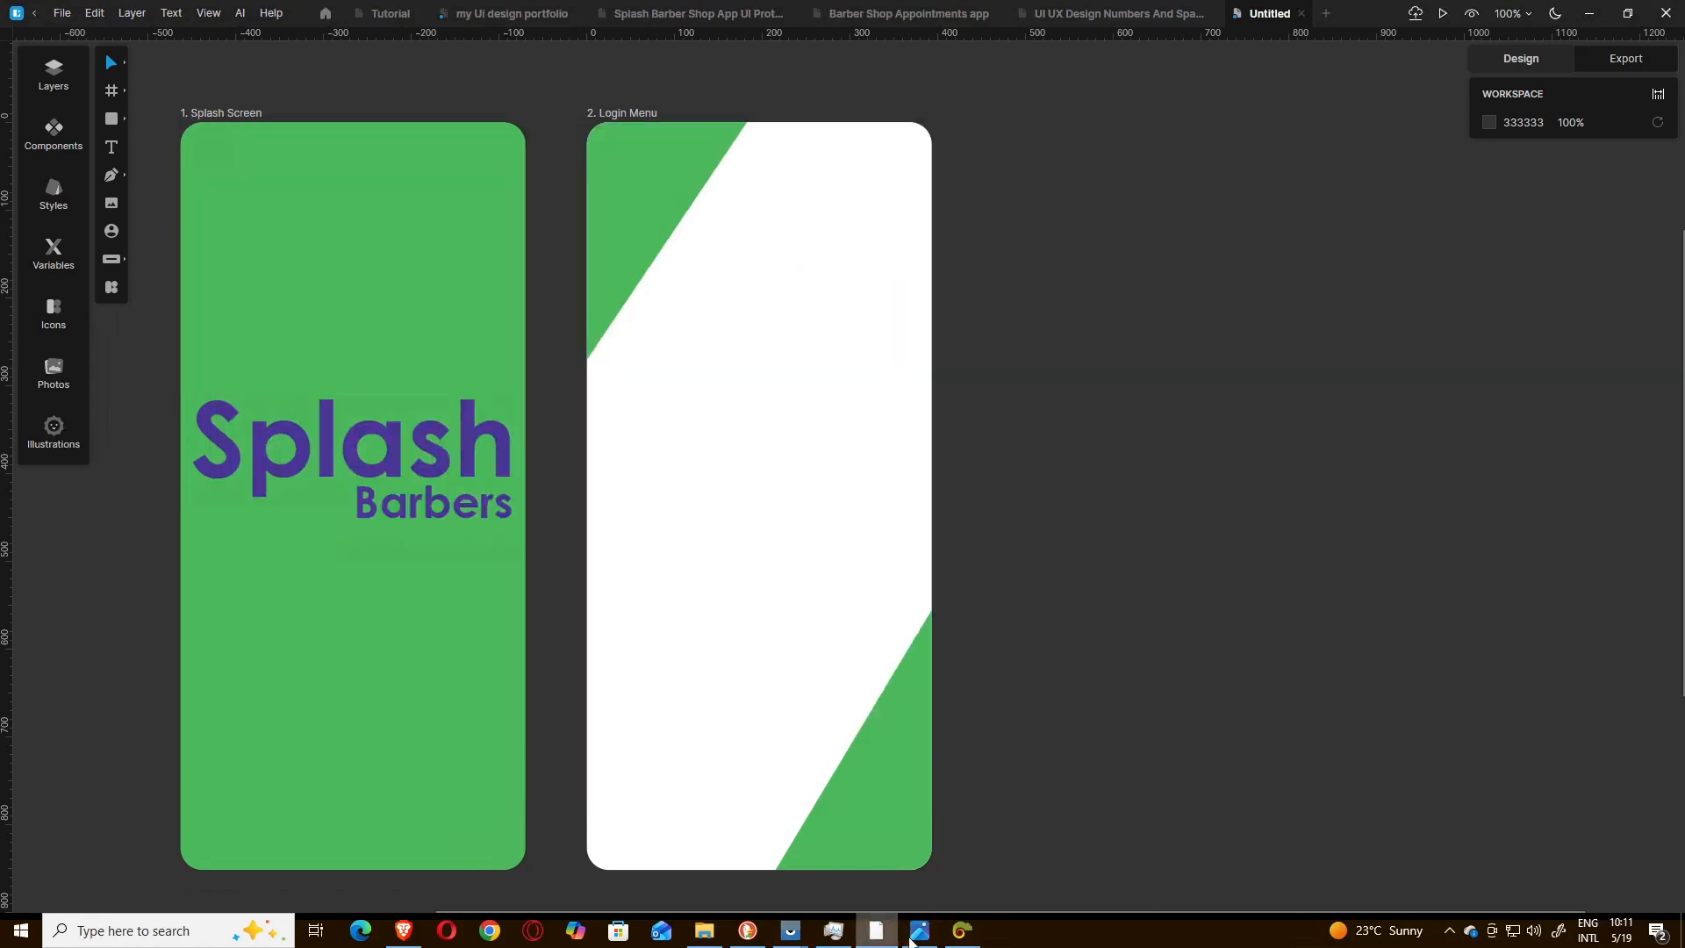
click(698, 939)
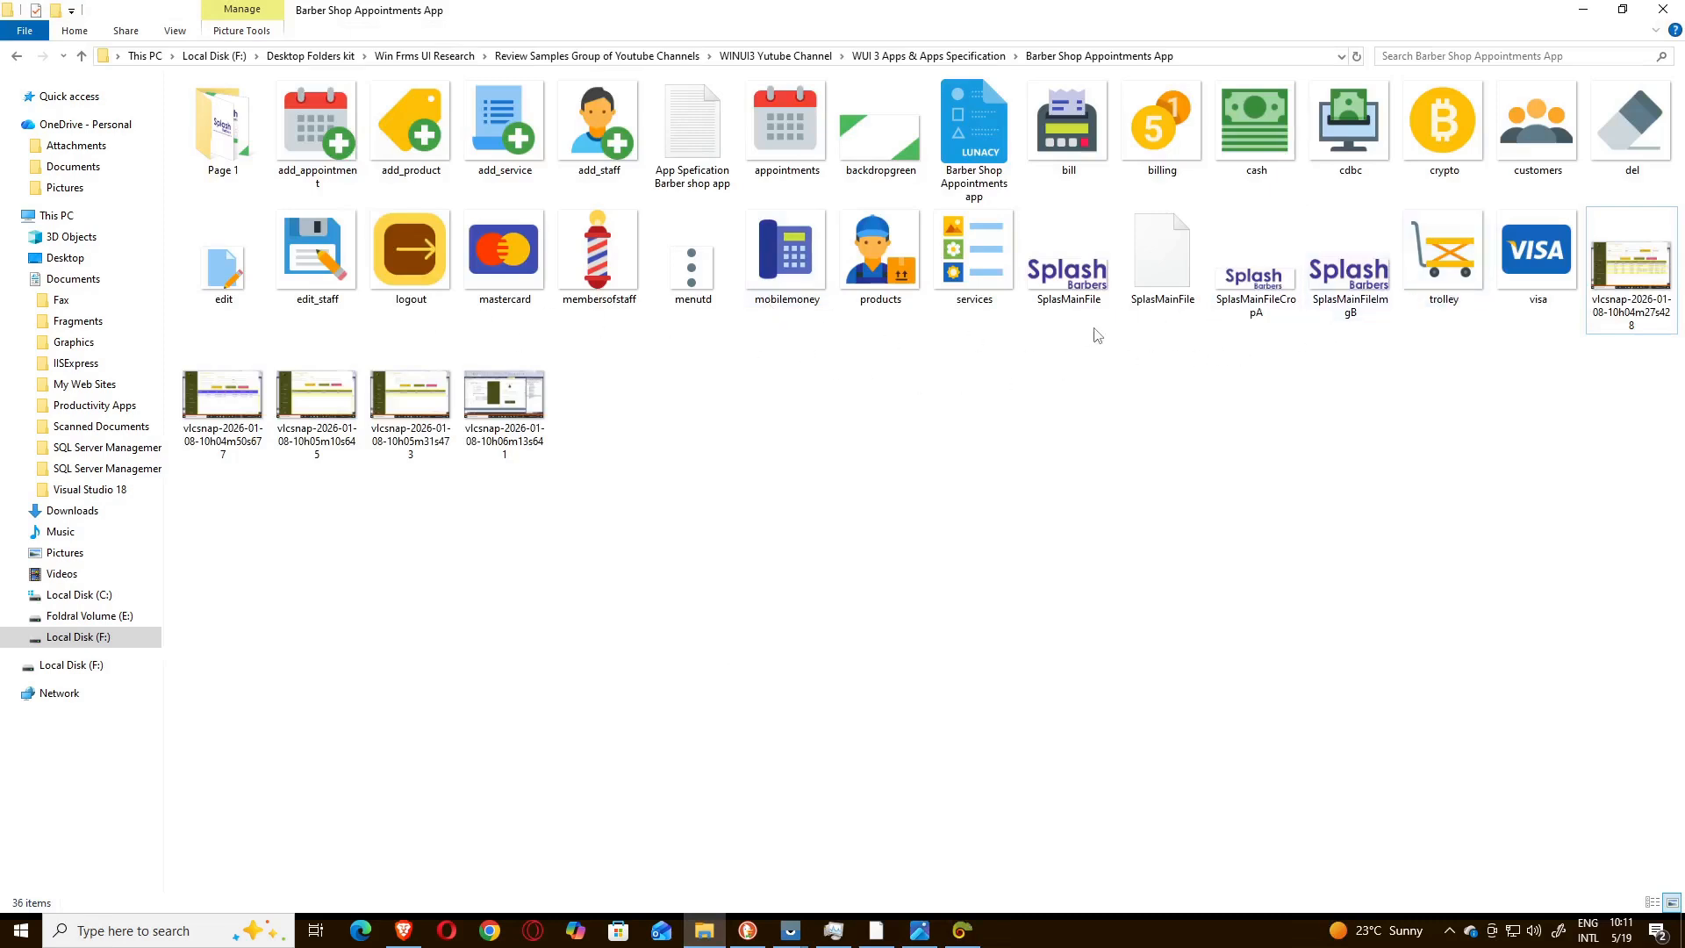
click(1075, 283)
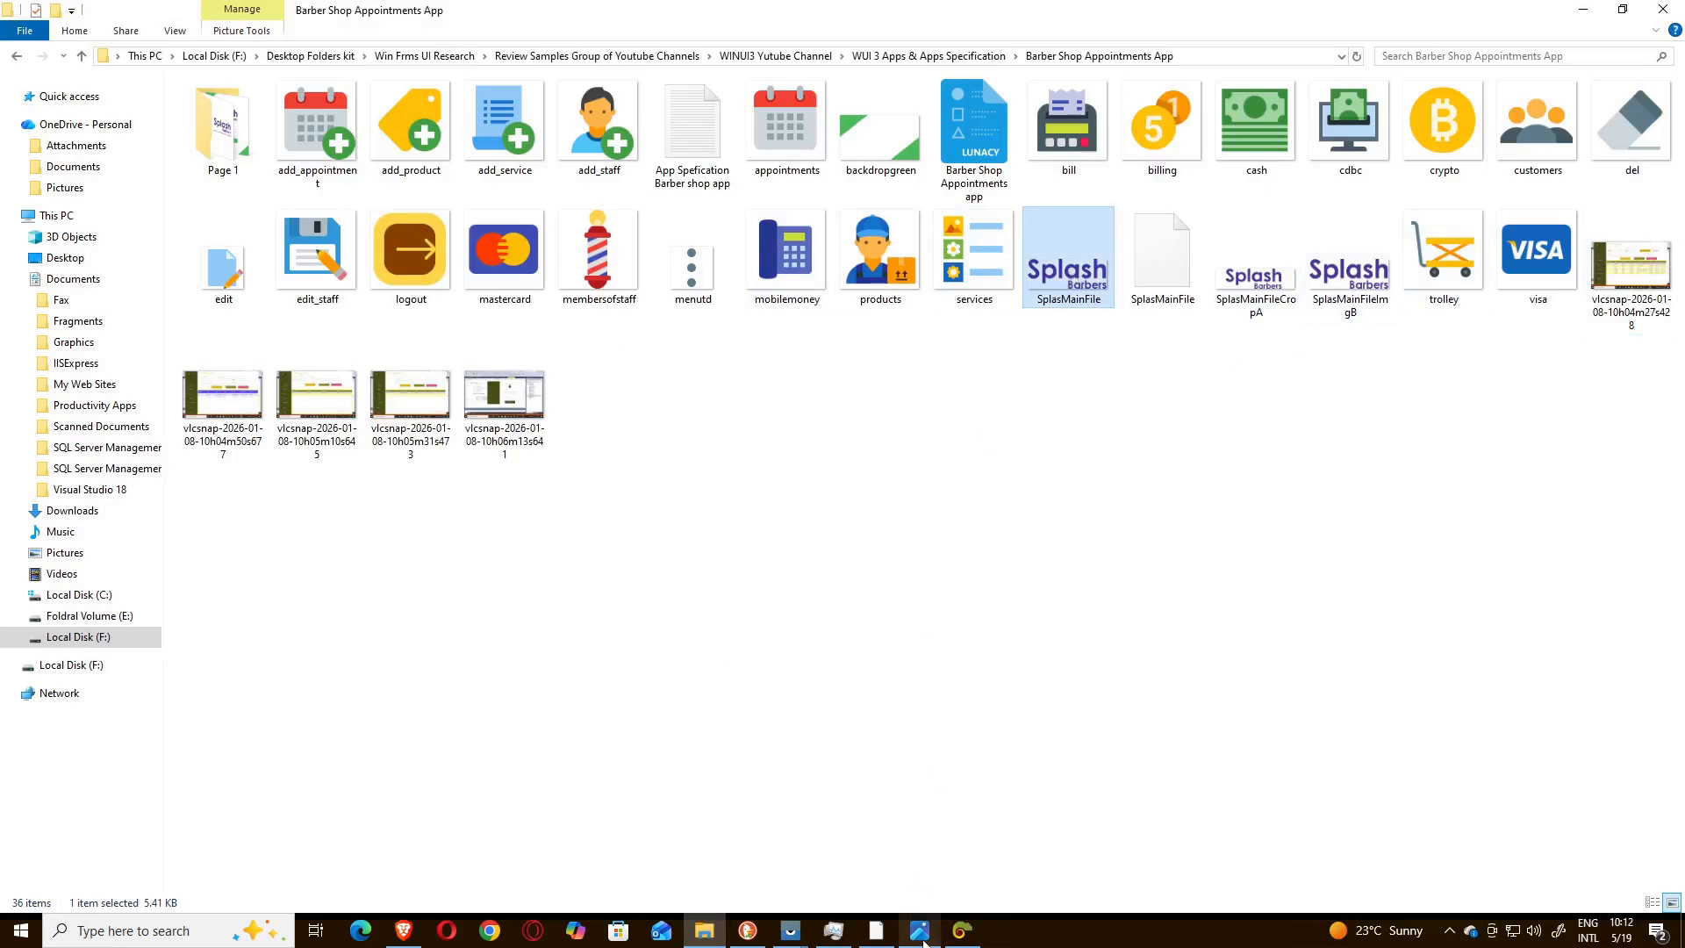
mouse_move(811, 941)
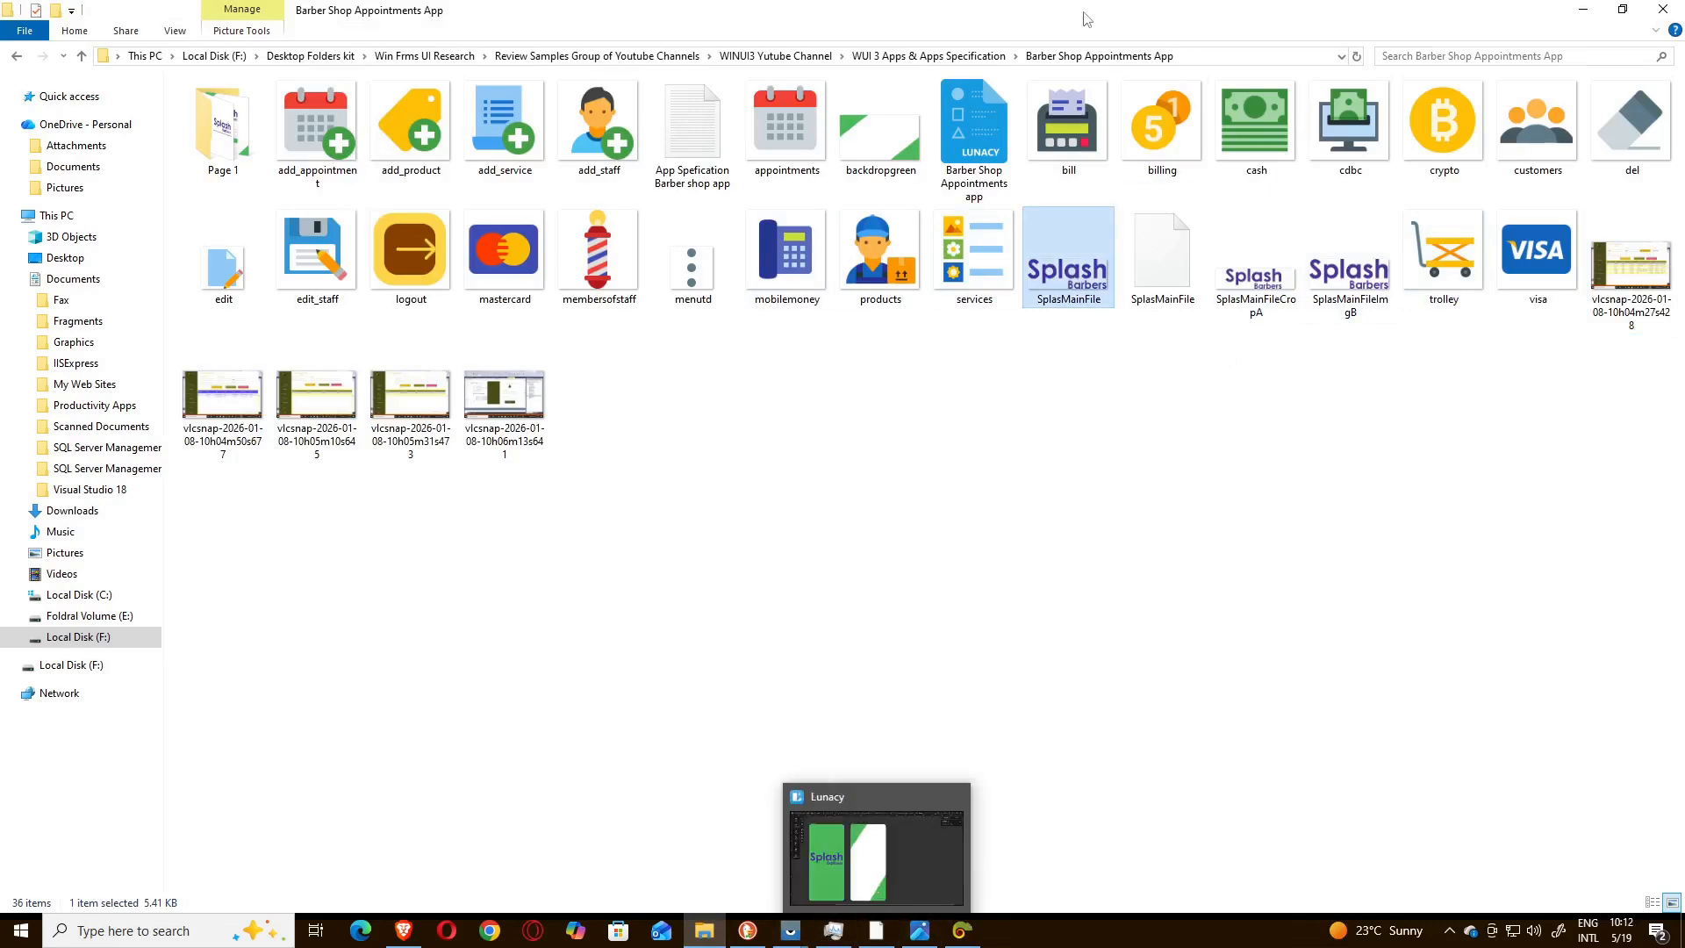
Switch to Lunacy and insert the SplasMainFile logo image onto the Login Menu screen at about X 15, Y 271.
click(867, 935)
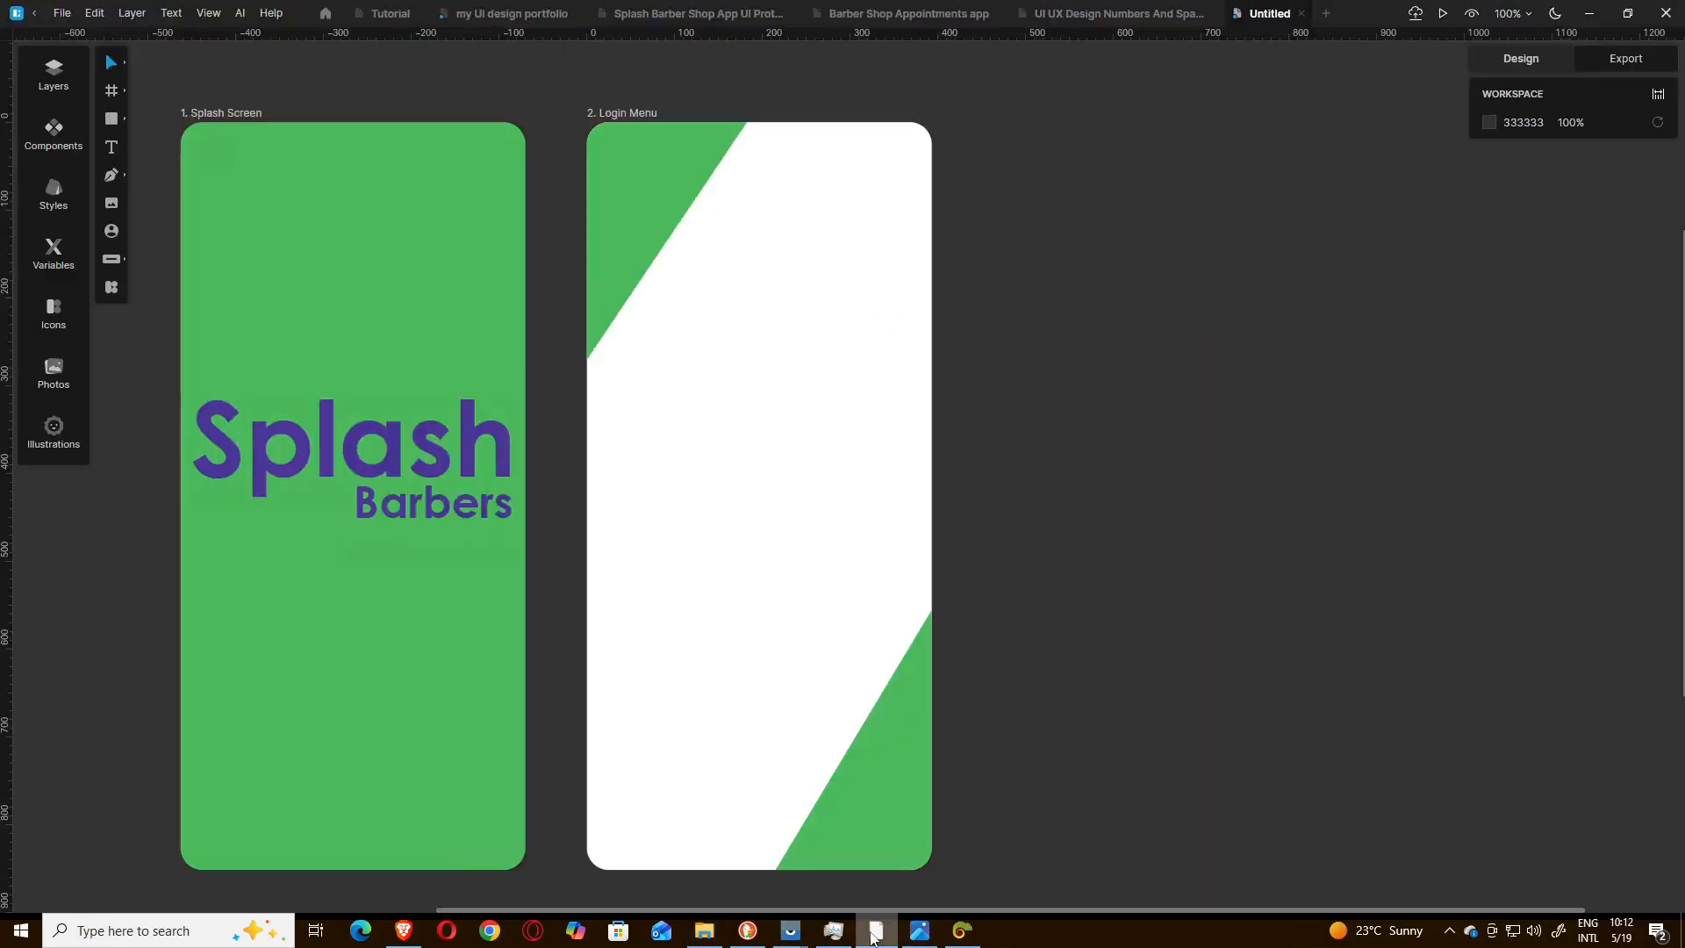
click(112, 203)
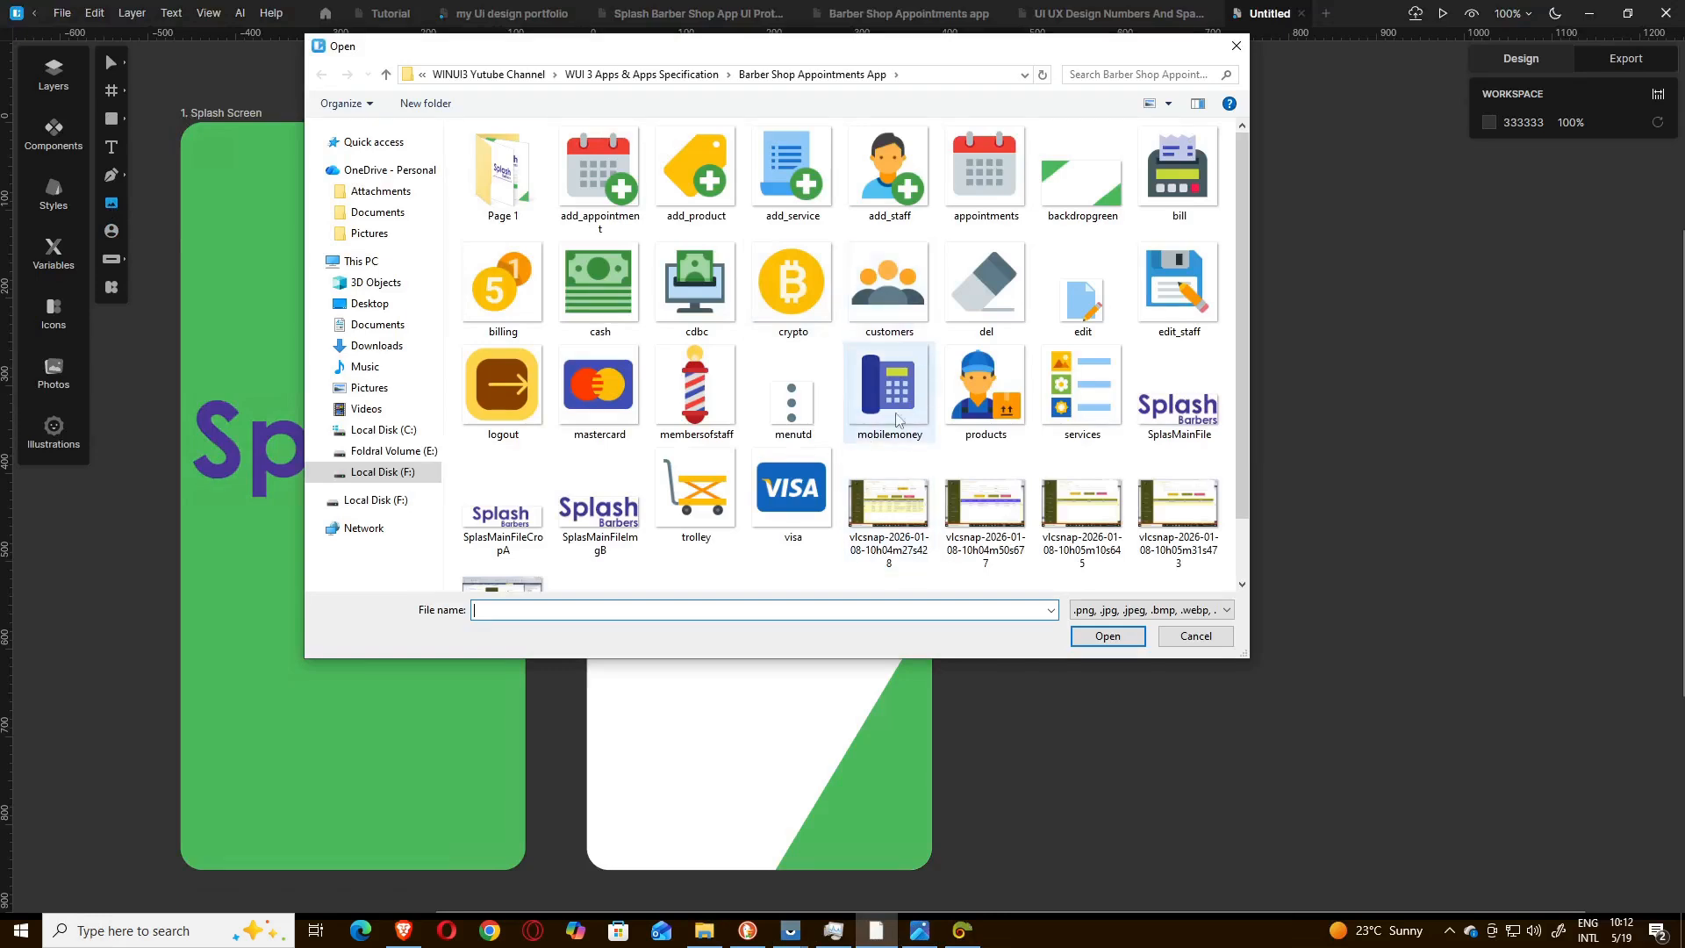
click(1172, 405)
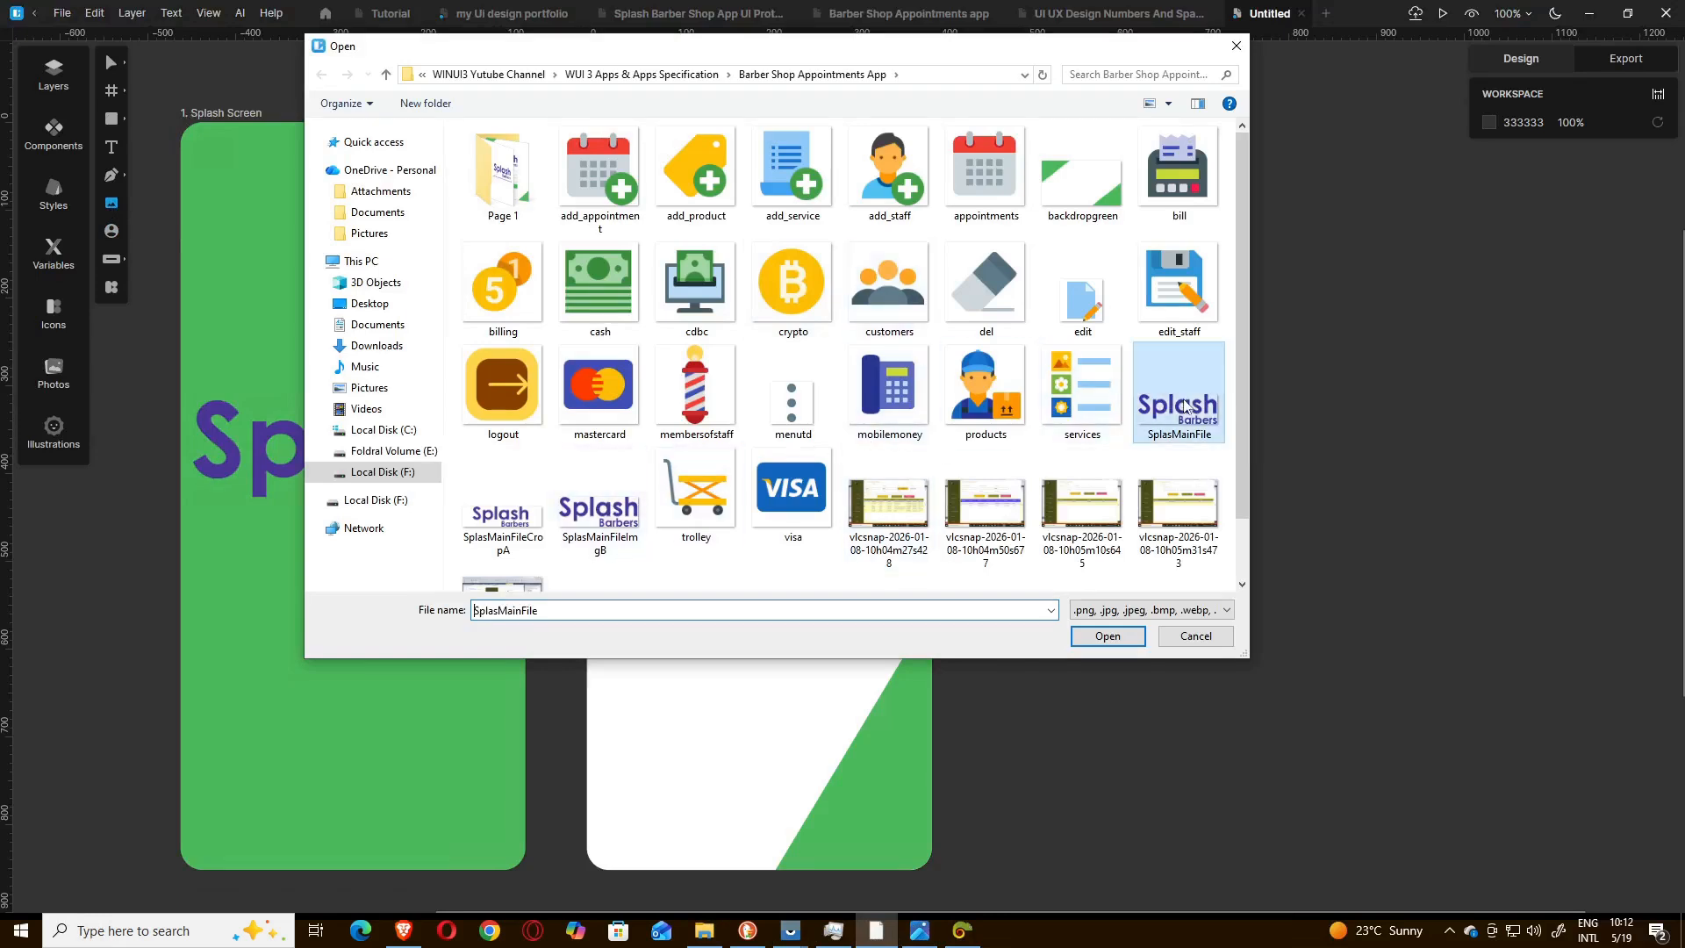
click(1107, 636)
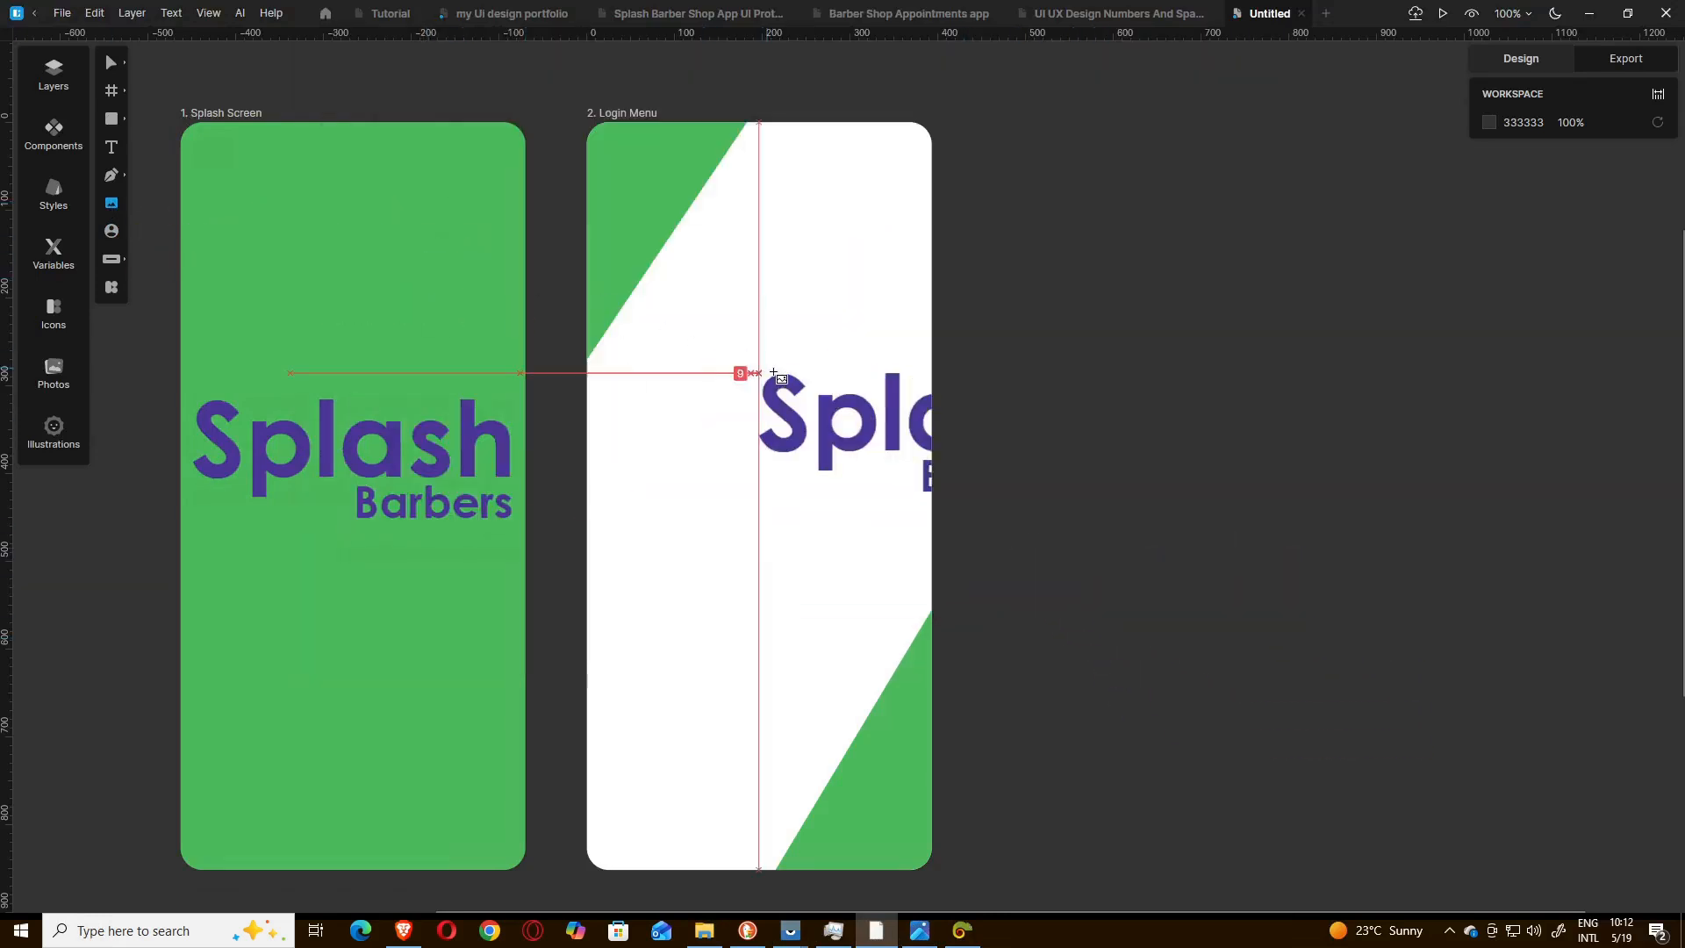
click(600, 361)
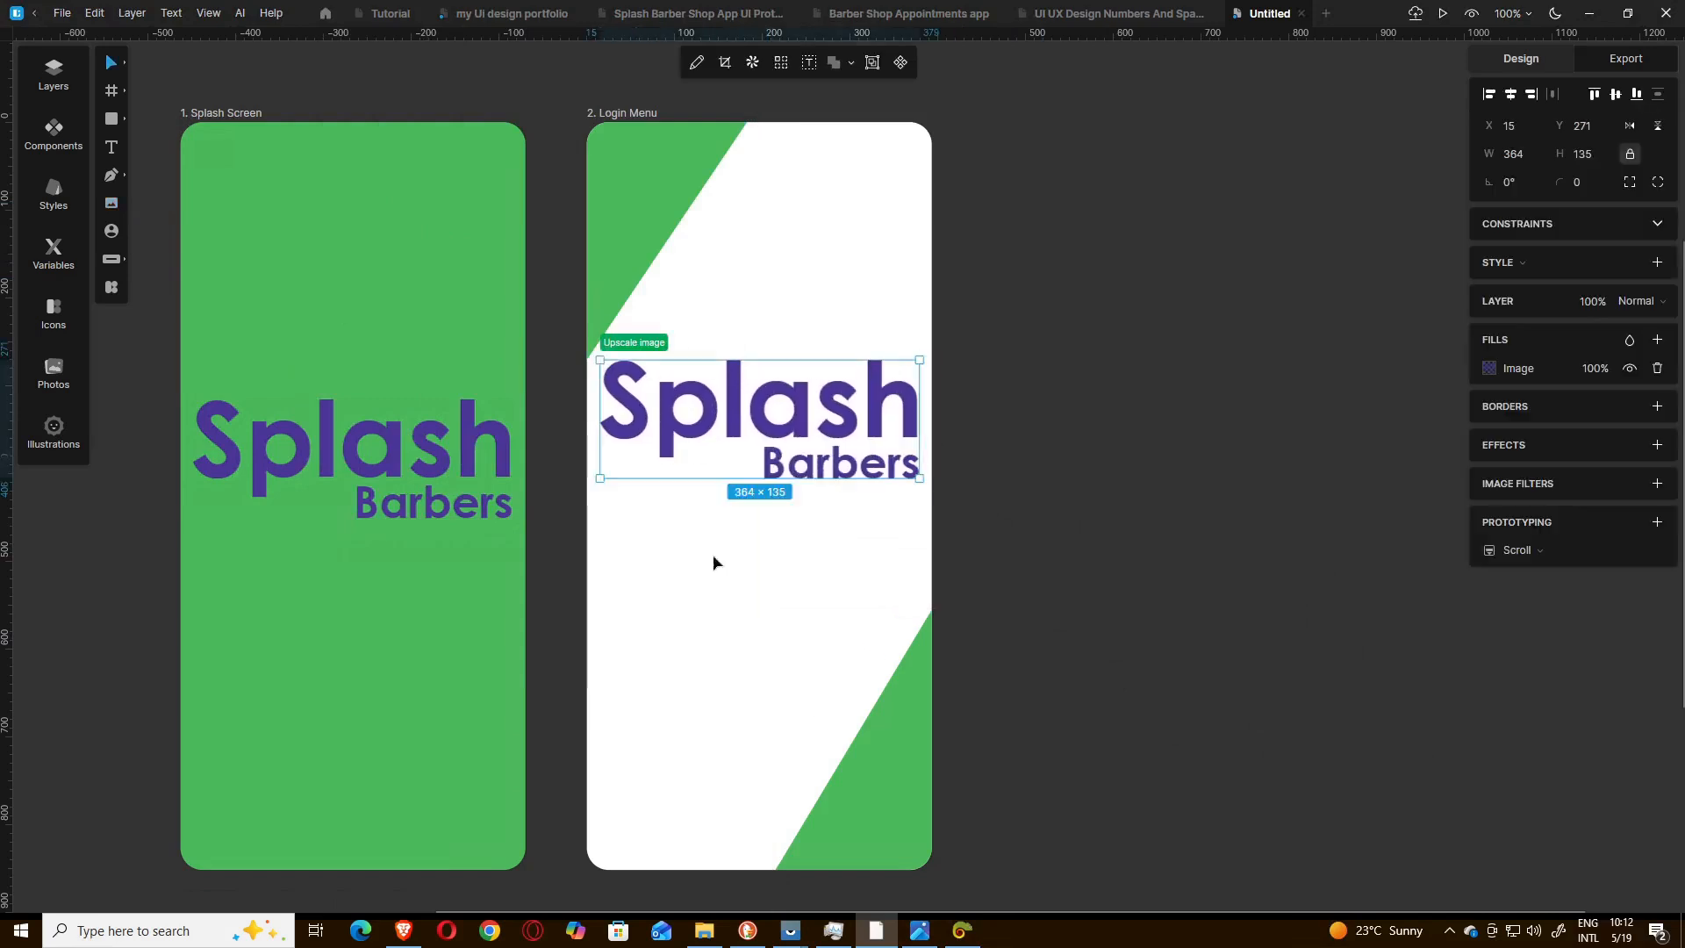
Check the login reference in Photos, scale the logo to about 261 × 97 and move it to about X 57, Y 256.
click(918, 936)
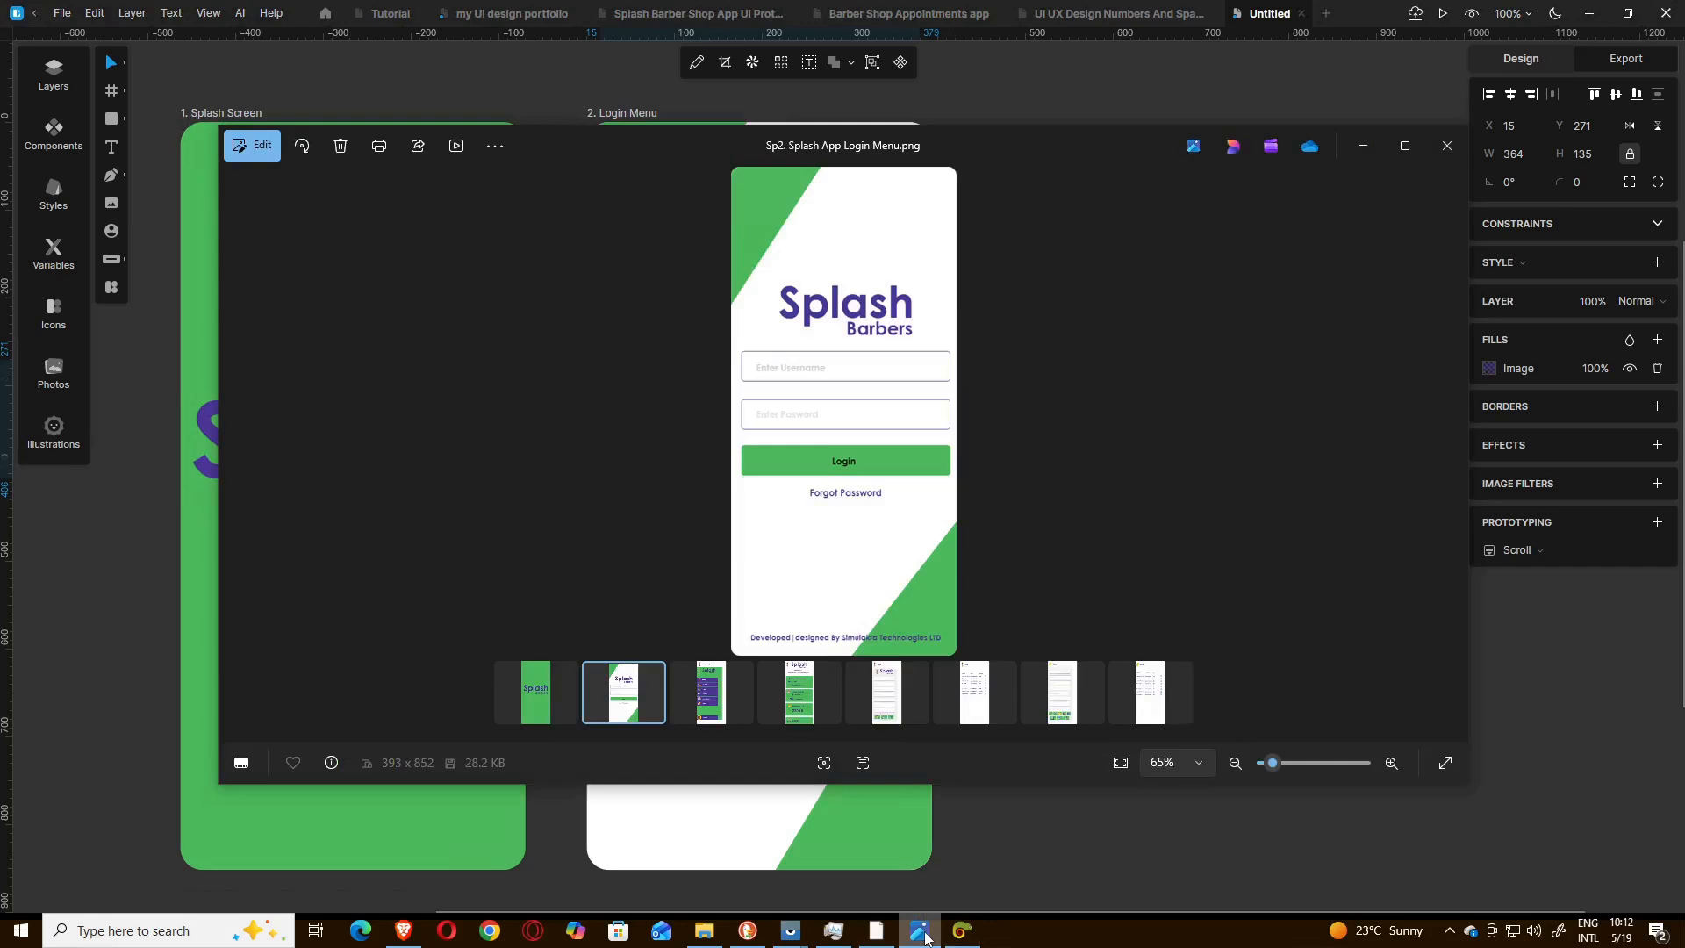
click(919, 932)
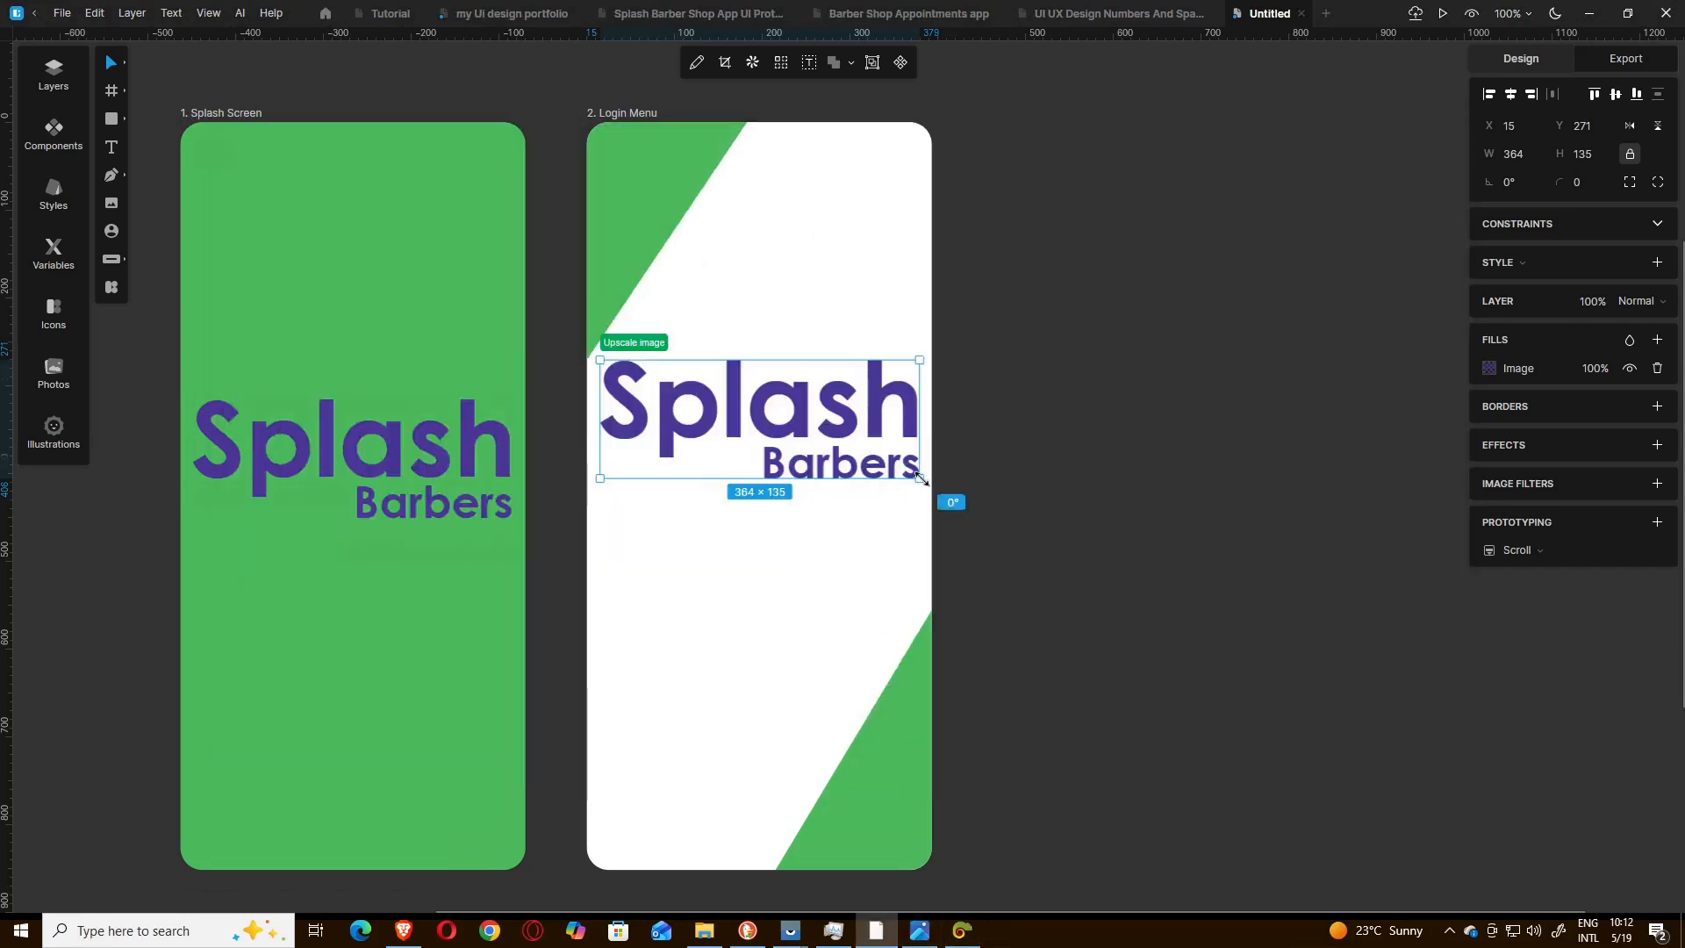
drag(920, 478, 830, 445)
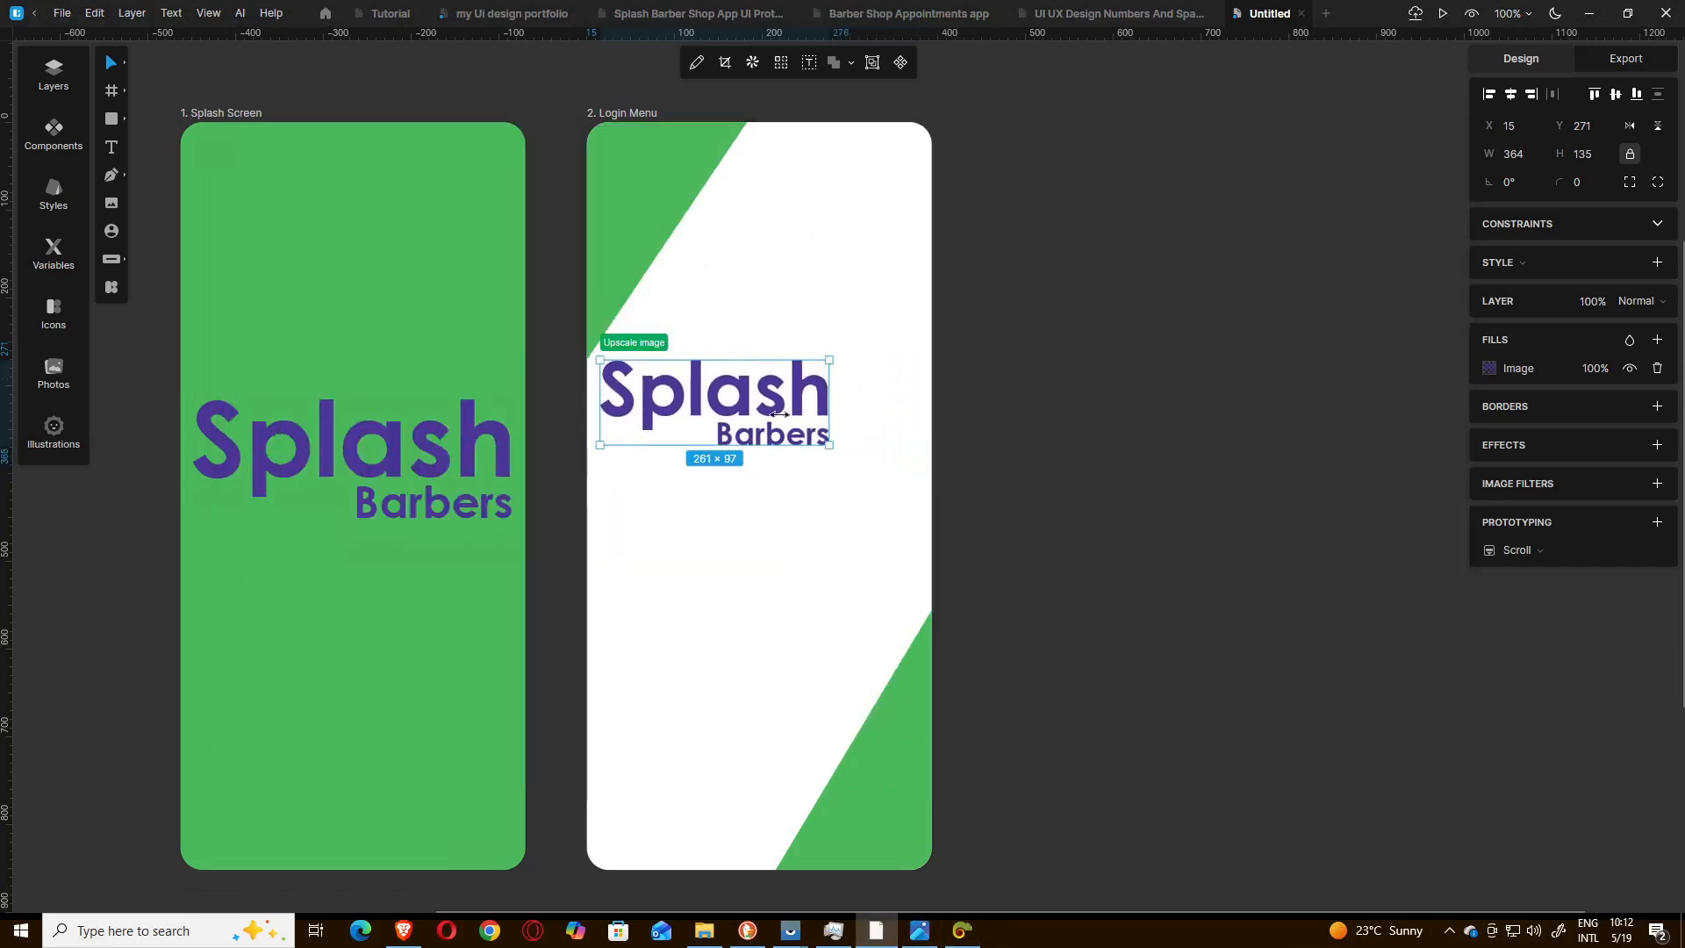
click(1028, 427)
click(716, 410)
drag(716, 410, 747, 395)
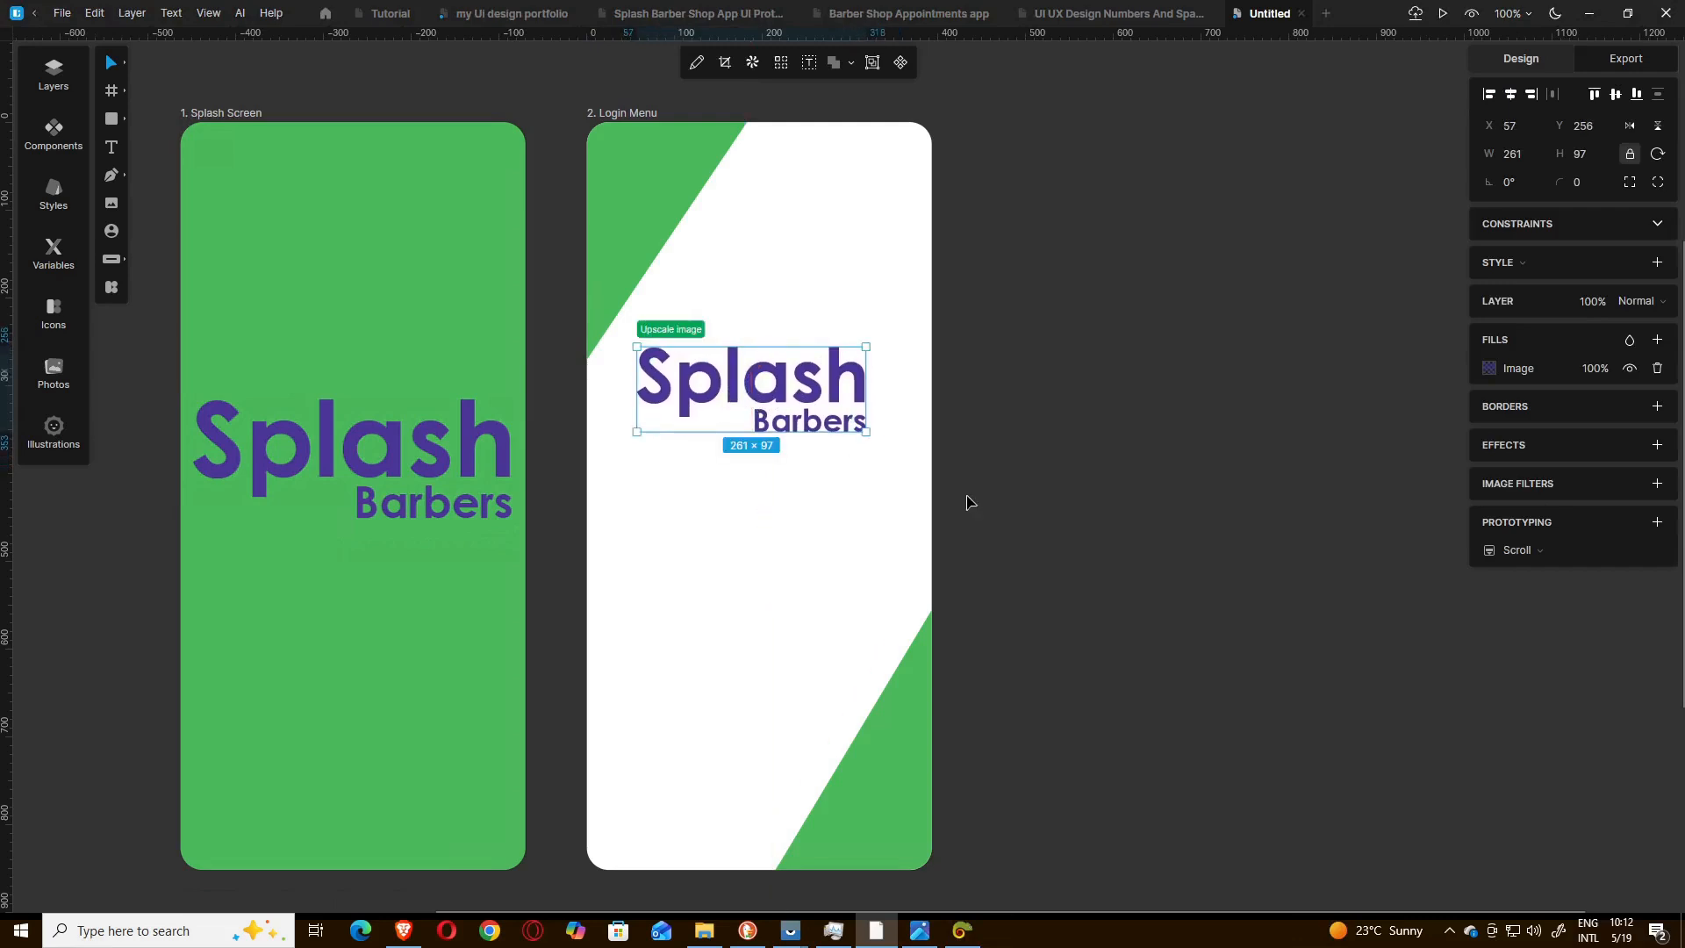
Nudge the logo right to X 67 so it sits centred on the Login Menu screen.
key(Right)
key(Right)
key(Right)
key(Right)
key(Right)
key(Right)
key(Right)
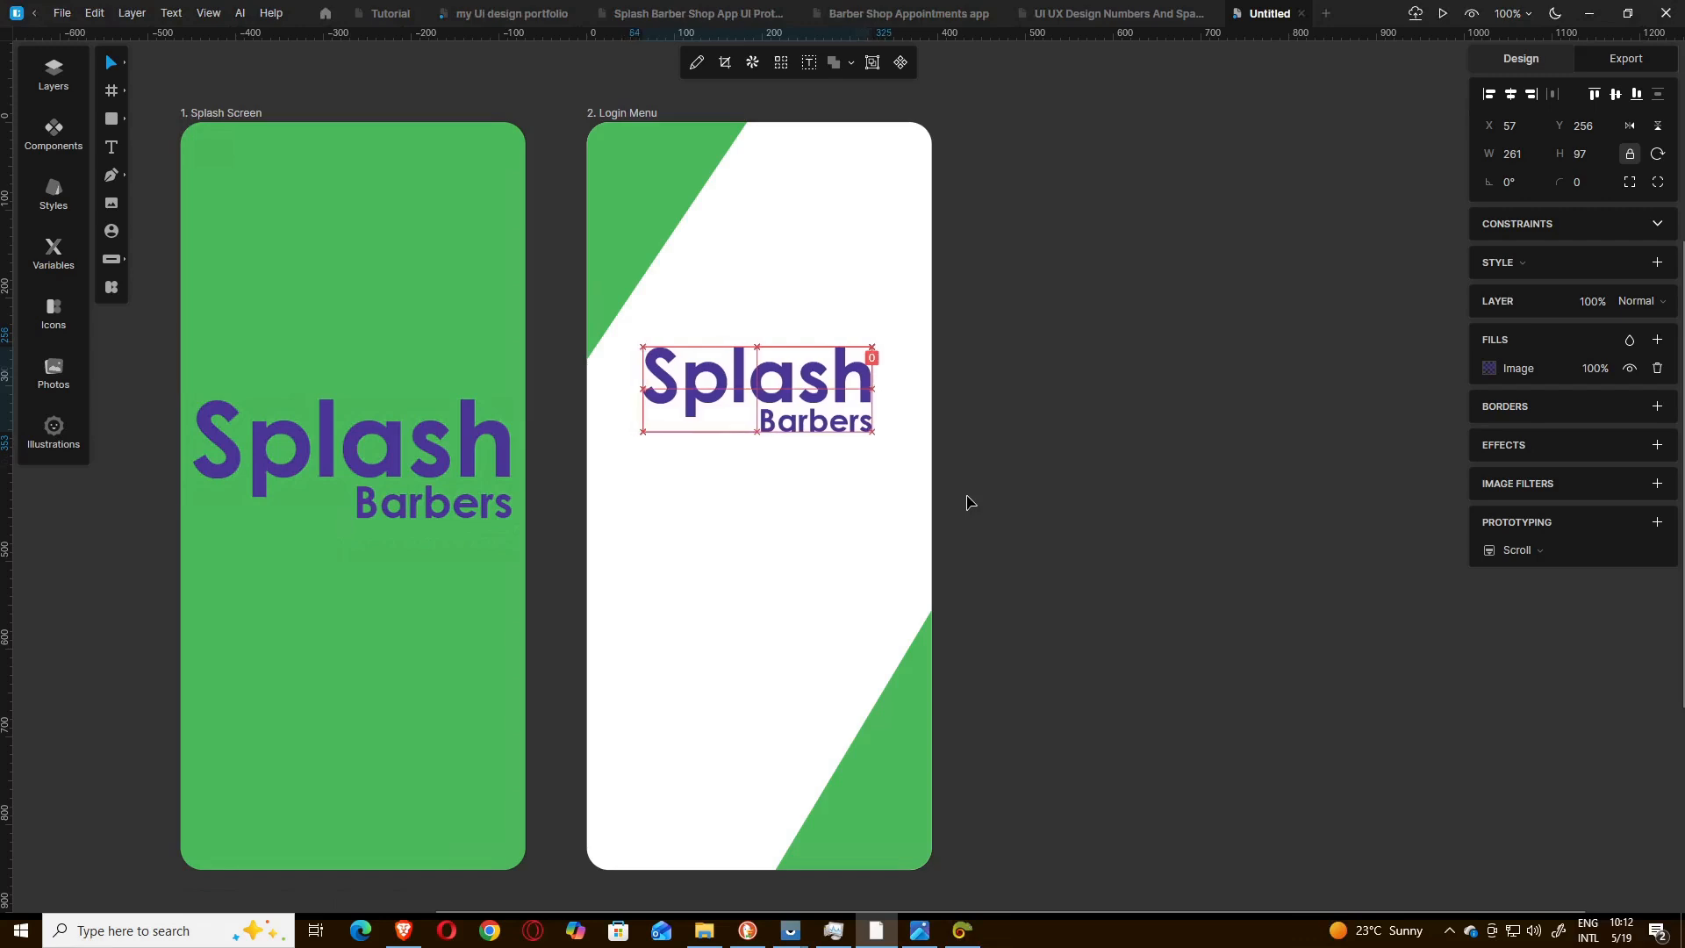
key(Right)
key(Right)
key(Right)
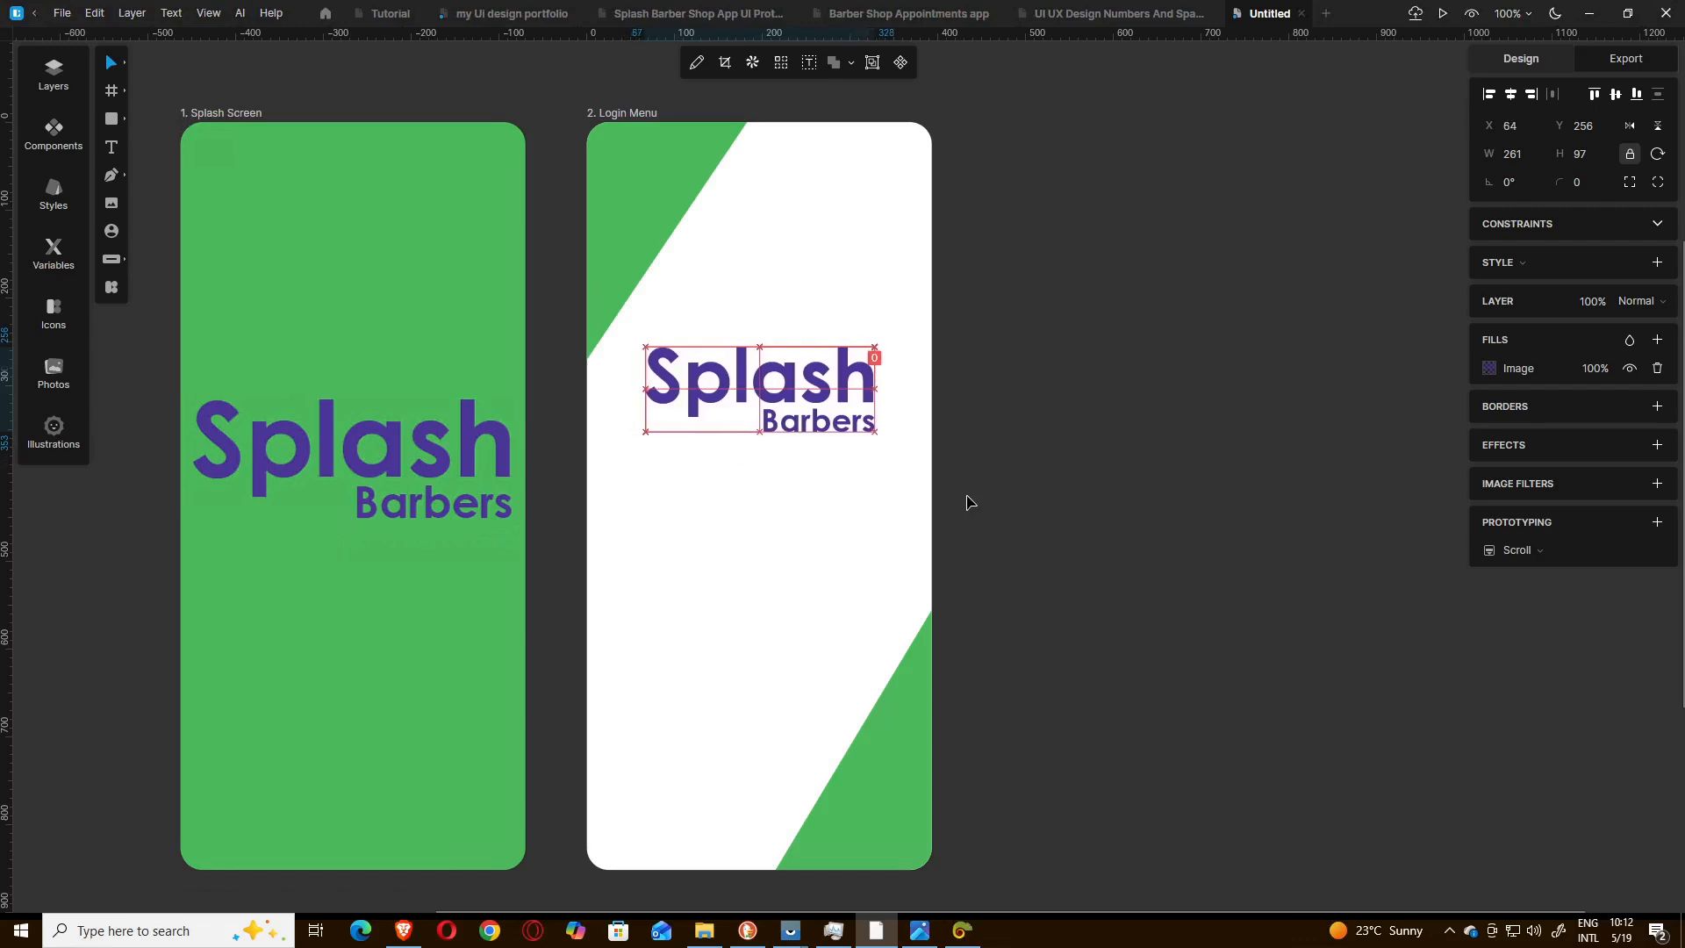
key(Left)
key(Left)
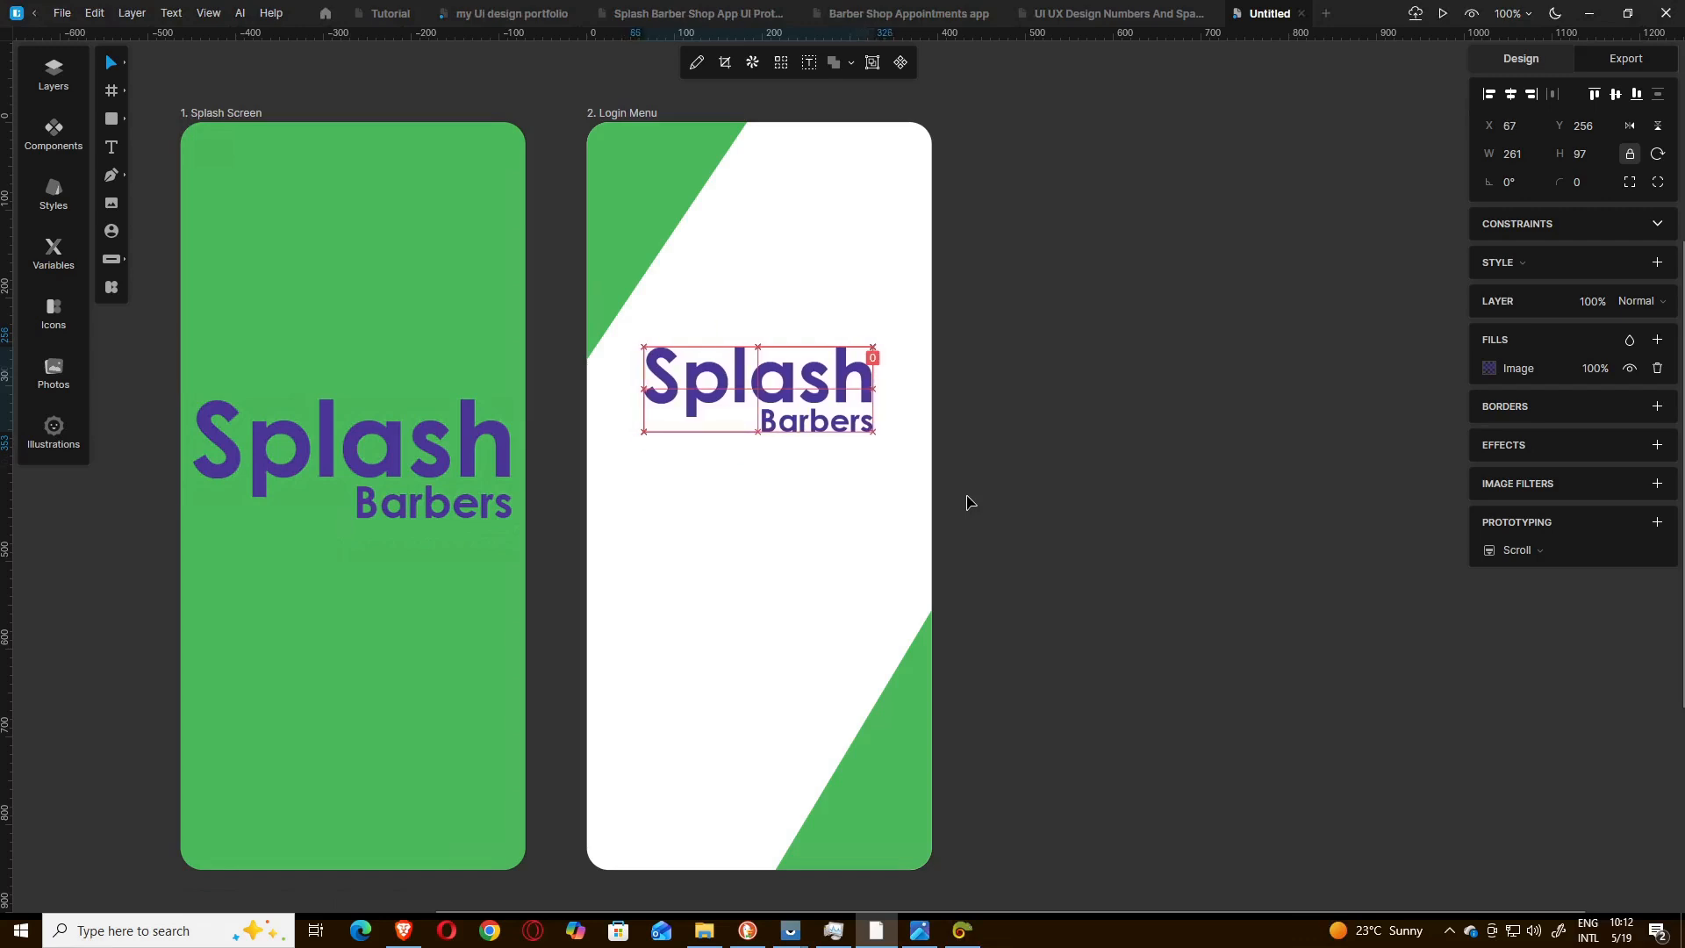
key(Right)
key(Right)
scroll(996, 453, down, 2)
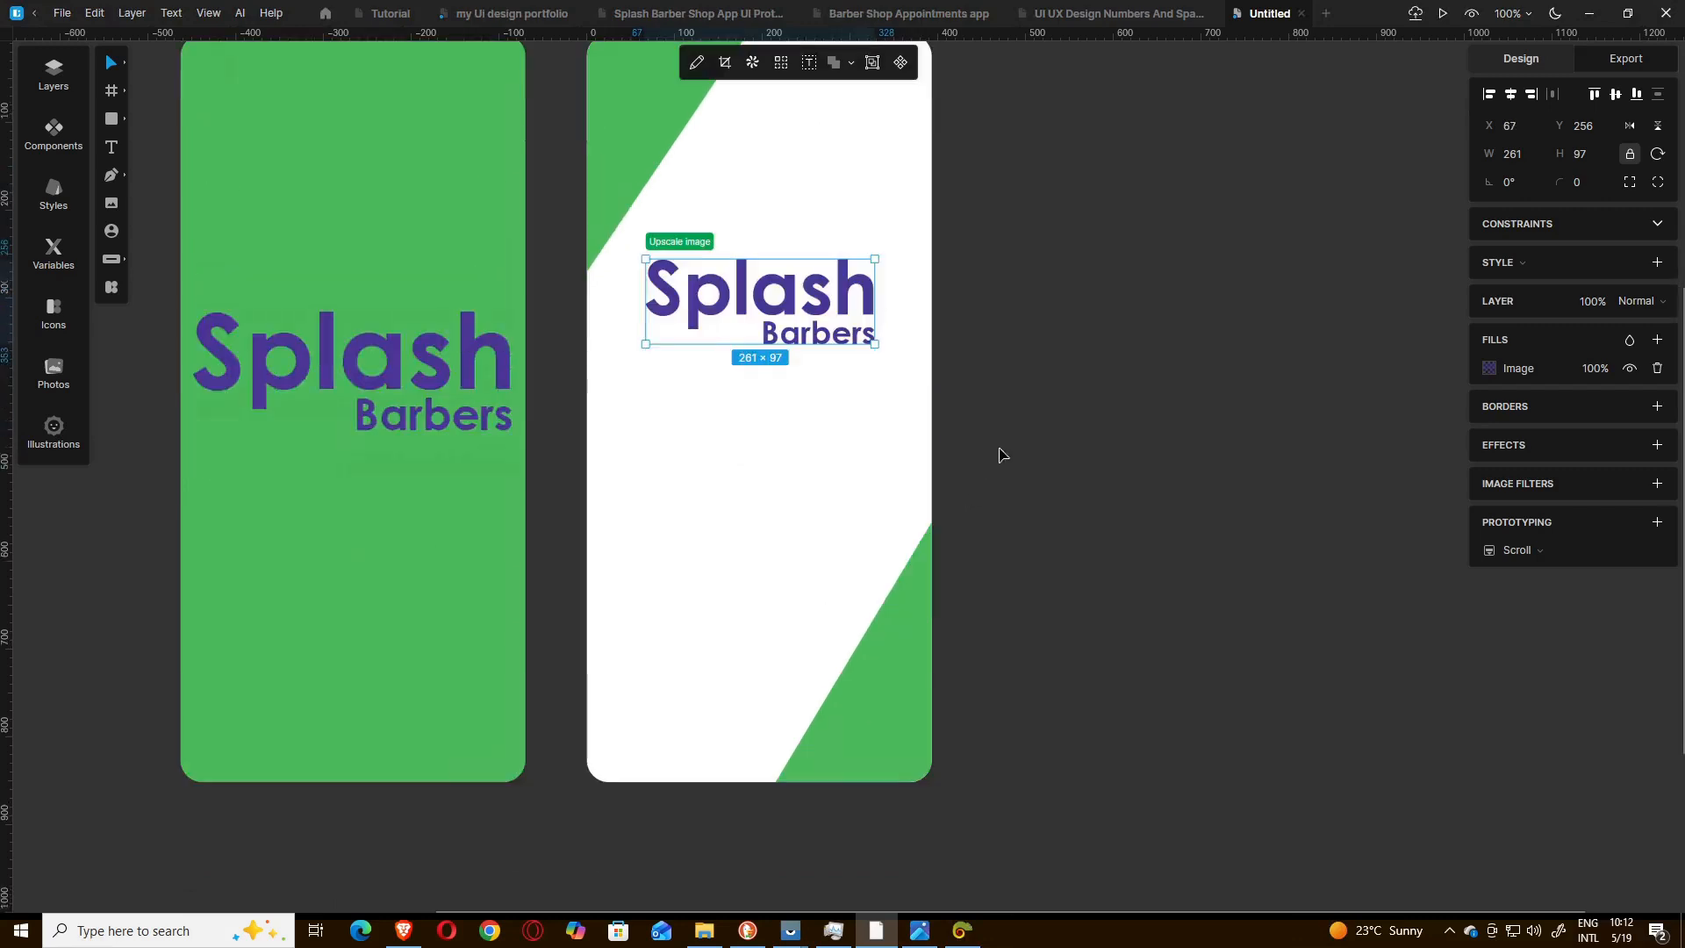
click(998, 454)
Following the login reference in Photos, draw a rectangle about 354 × 50 below the logo and set its corner radius to 10.
mouse_move(922, 936)
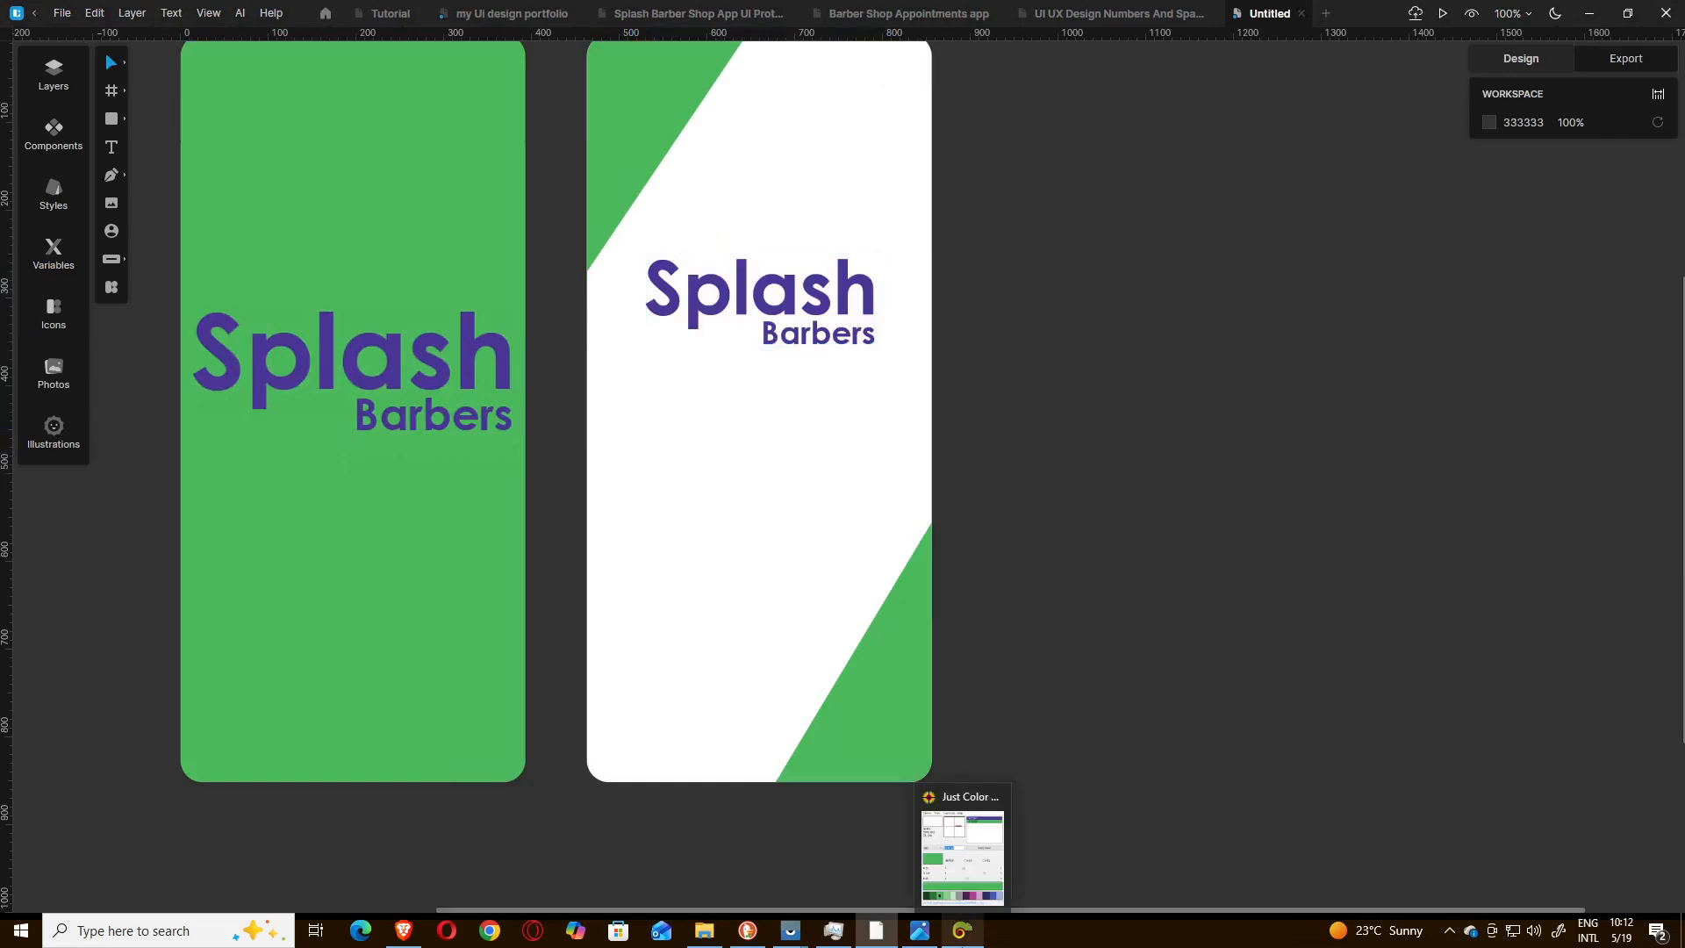
click(921, 936)
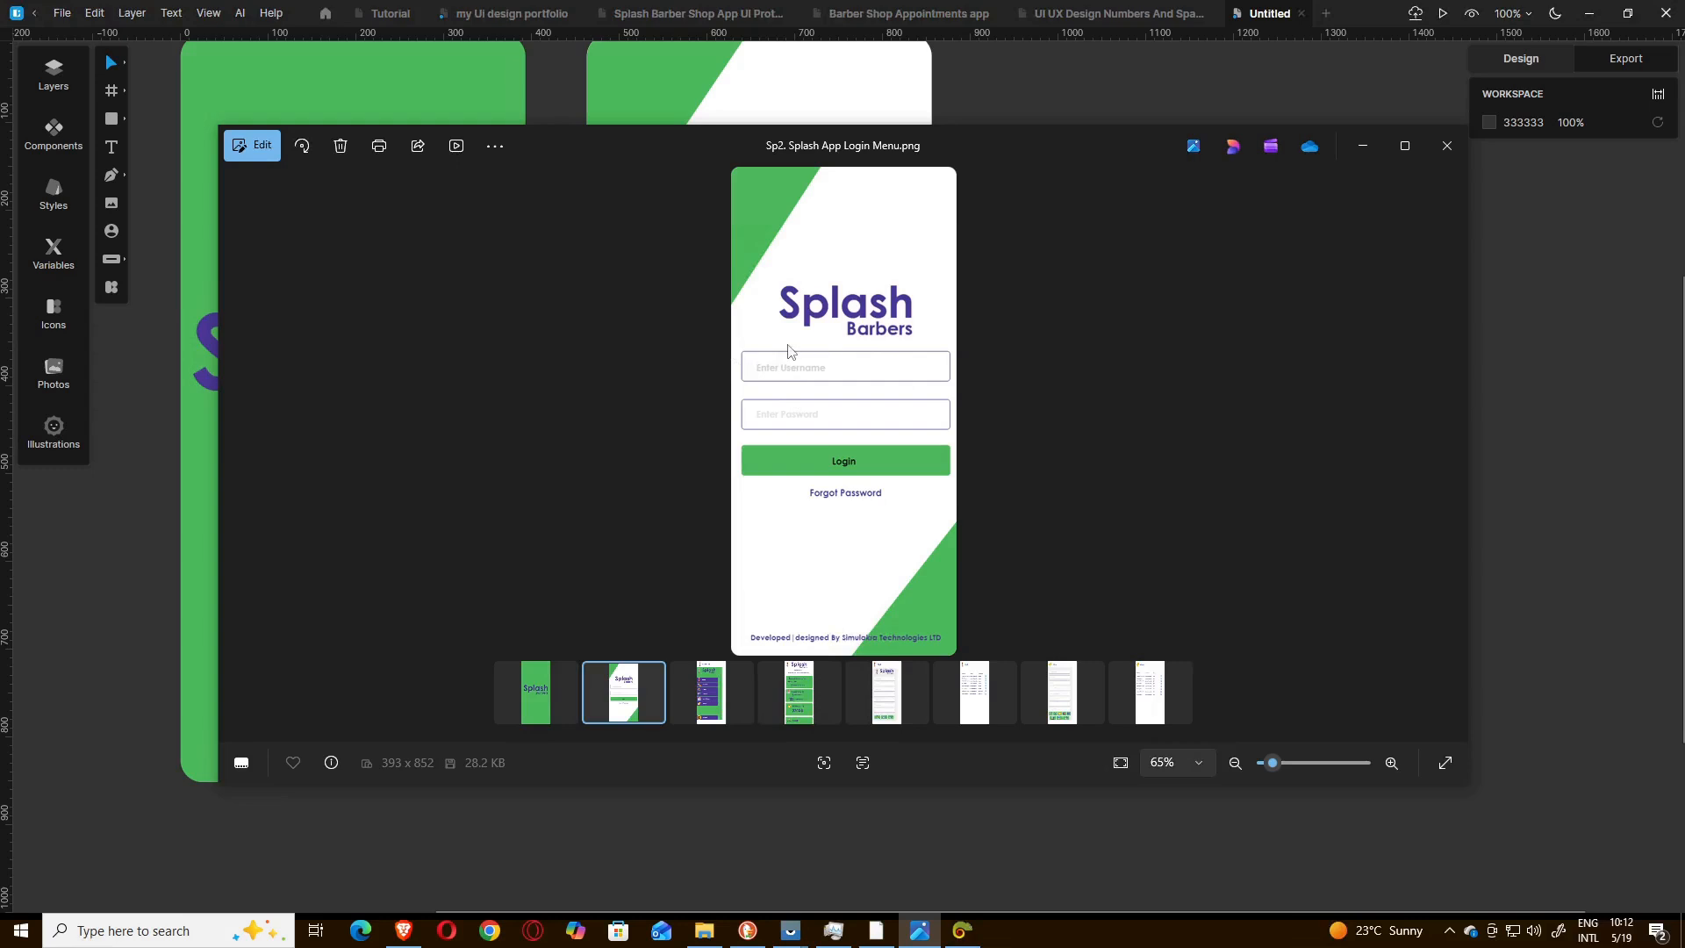
click(1362, 145)
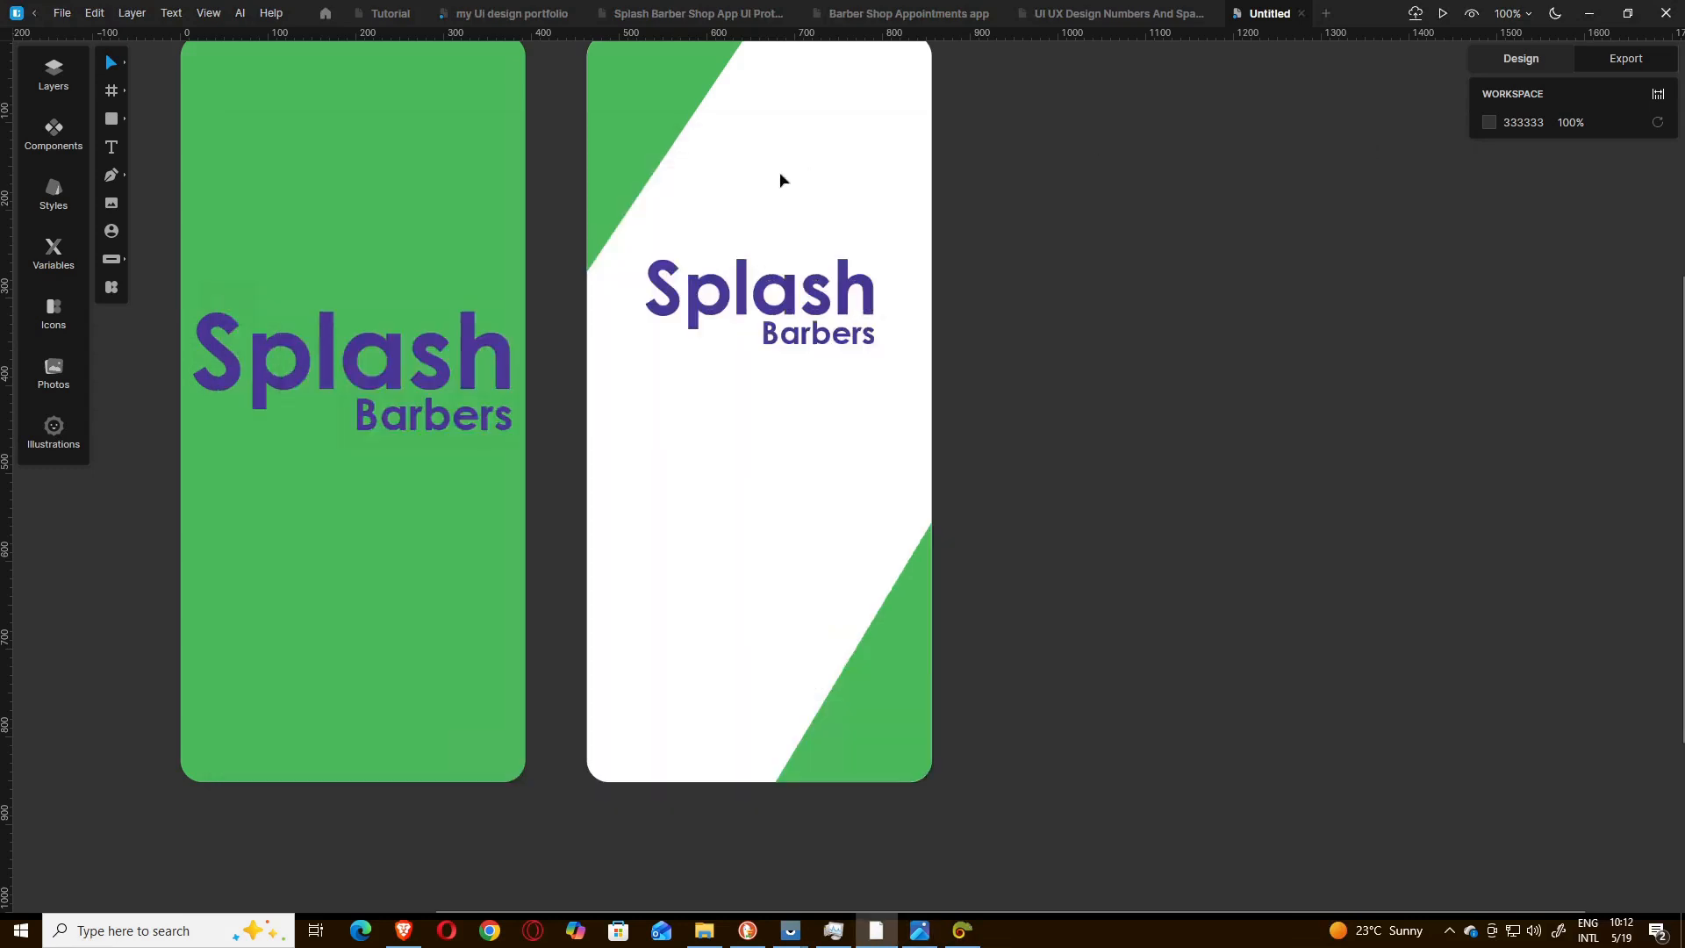
click(106, 129)
mouse_move(608, 385)
mouse_down()
mouse_move(895, 395)
mouse_move(918, 451)
mouse_move(929, 432)
mouse_move(909, 451)
mouse_up()
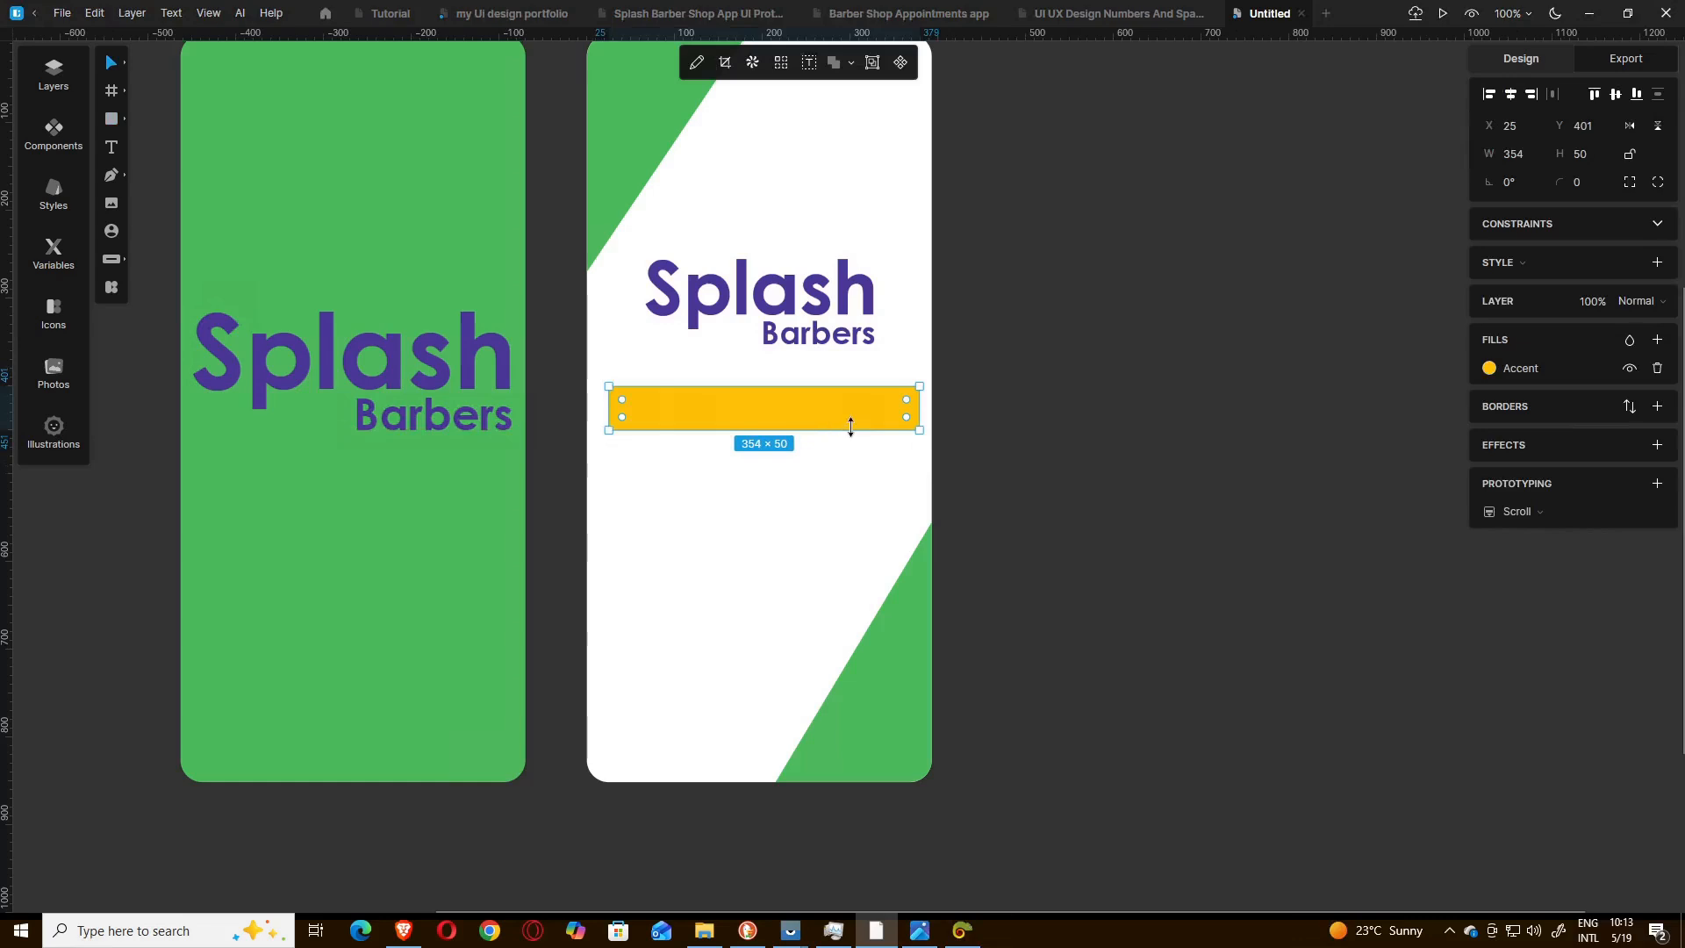
click(1580, 186)
key(Return)
click(809, 475)
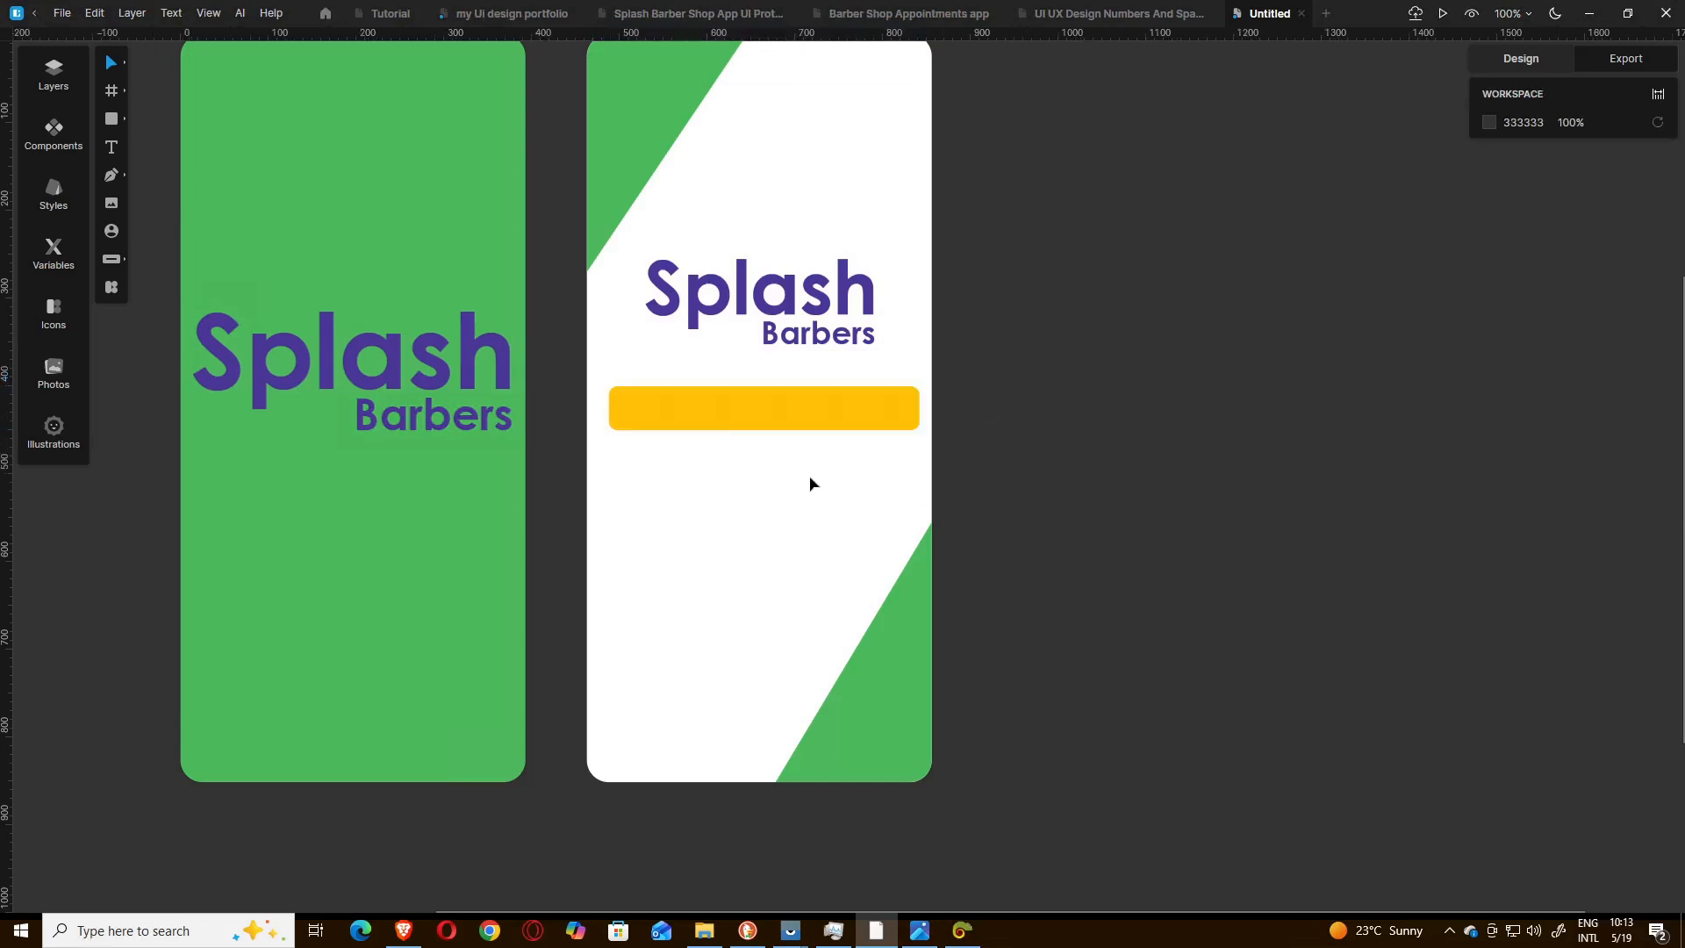
Shift the yellow rectangle to about X 10, Y 399 and set its height to 53.
click(807, 427)
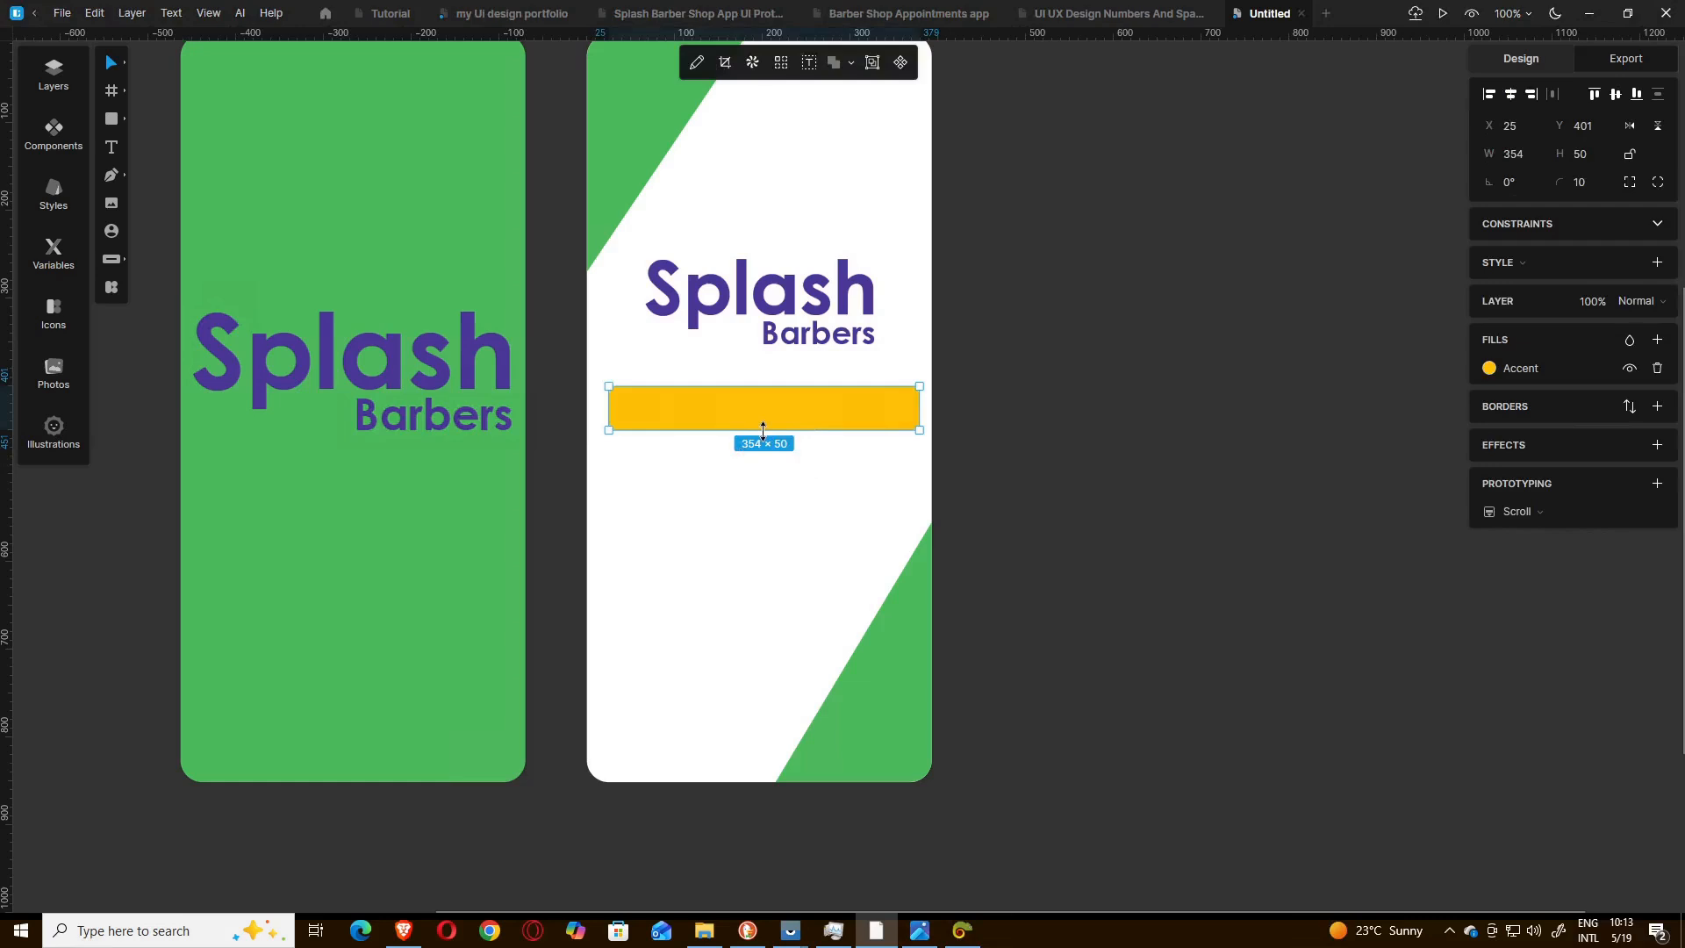
mouse_move(763, 430)
mouse_down()
mouse_move(784, 399)
mouse_move(762, 398)
mouse_up()
click(1580, 163)
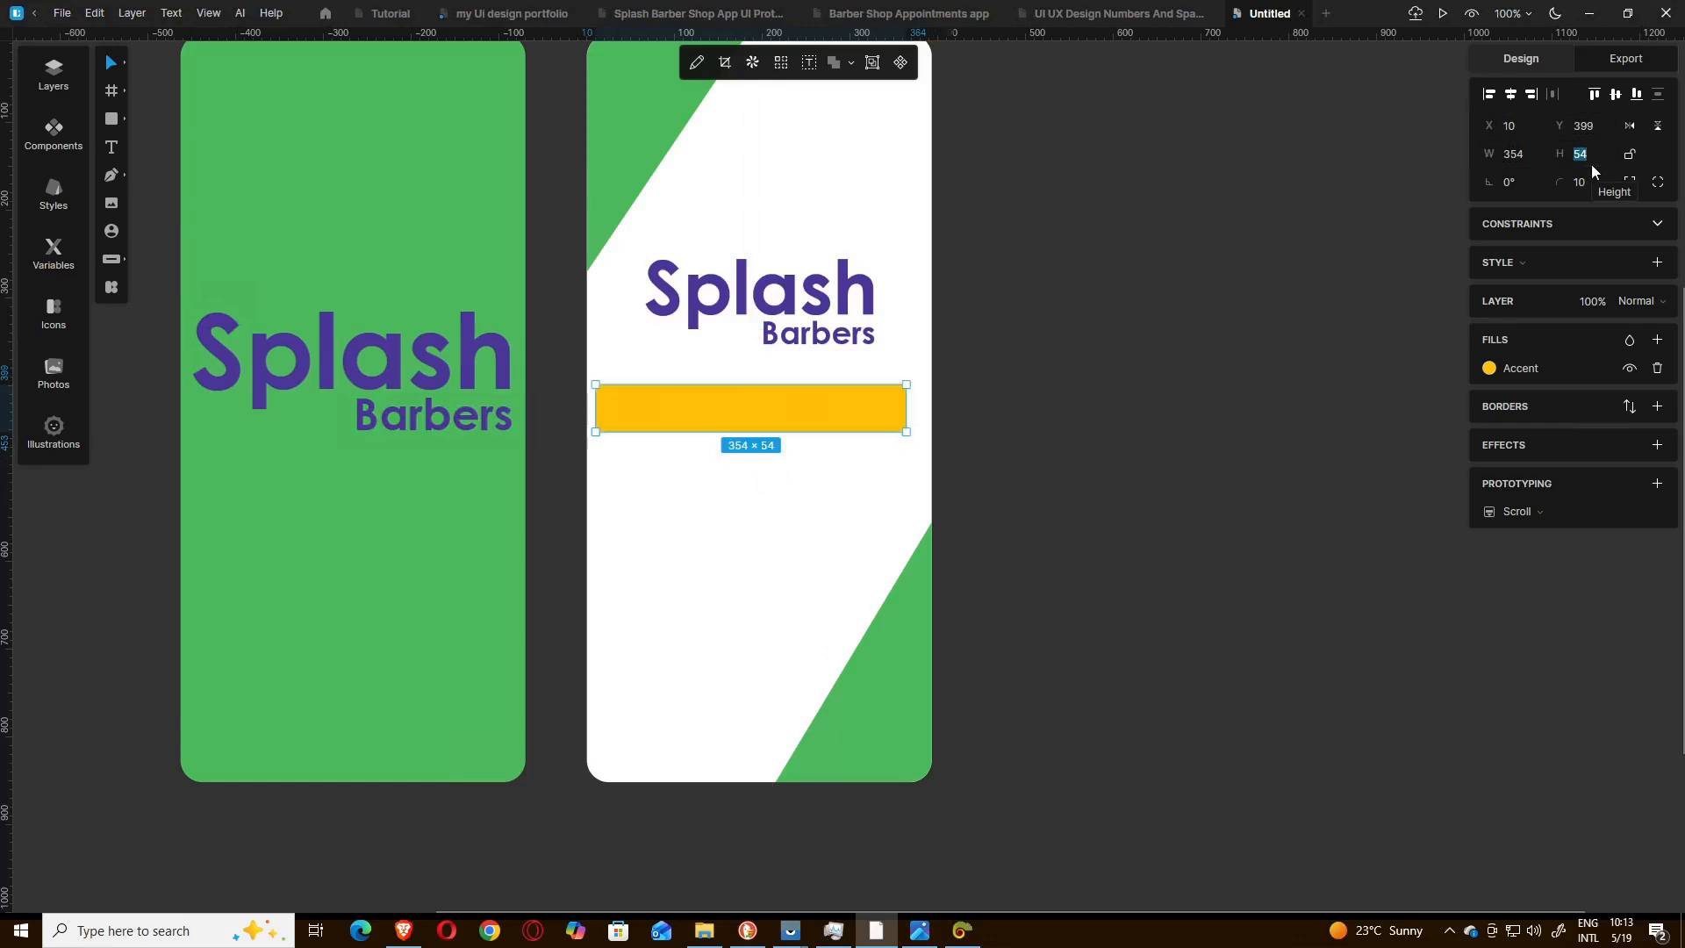
key(Down)
key(Down)
key(Down)
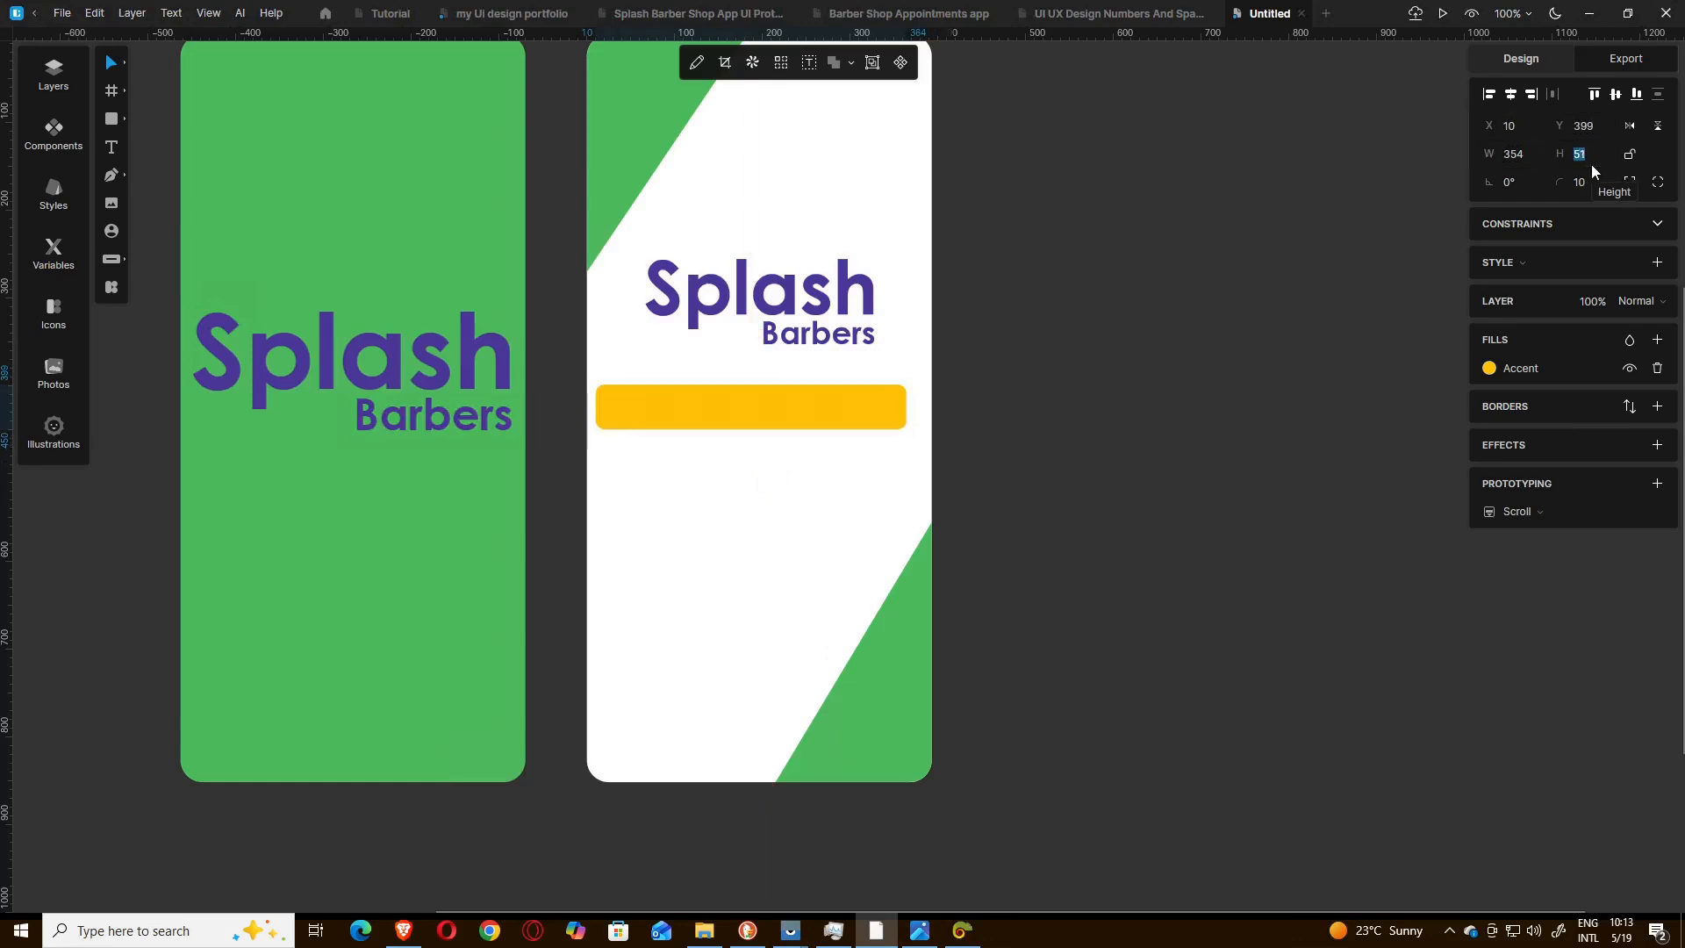
key(Down)
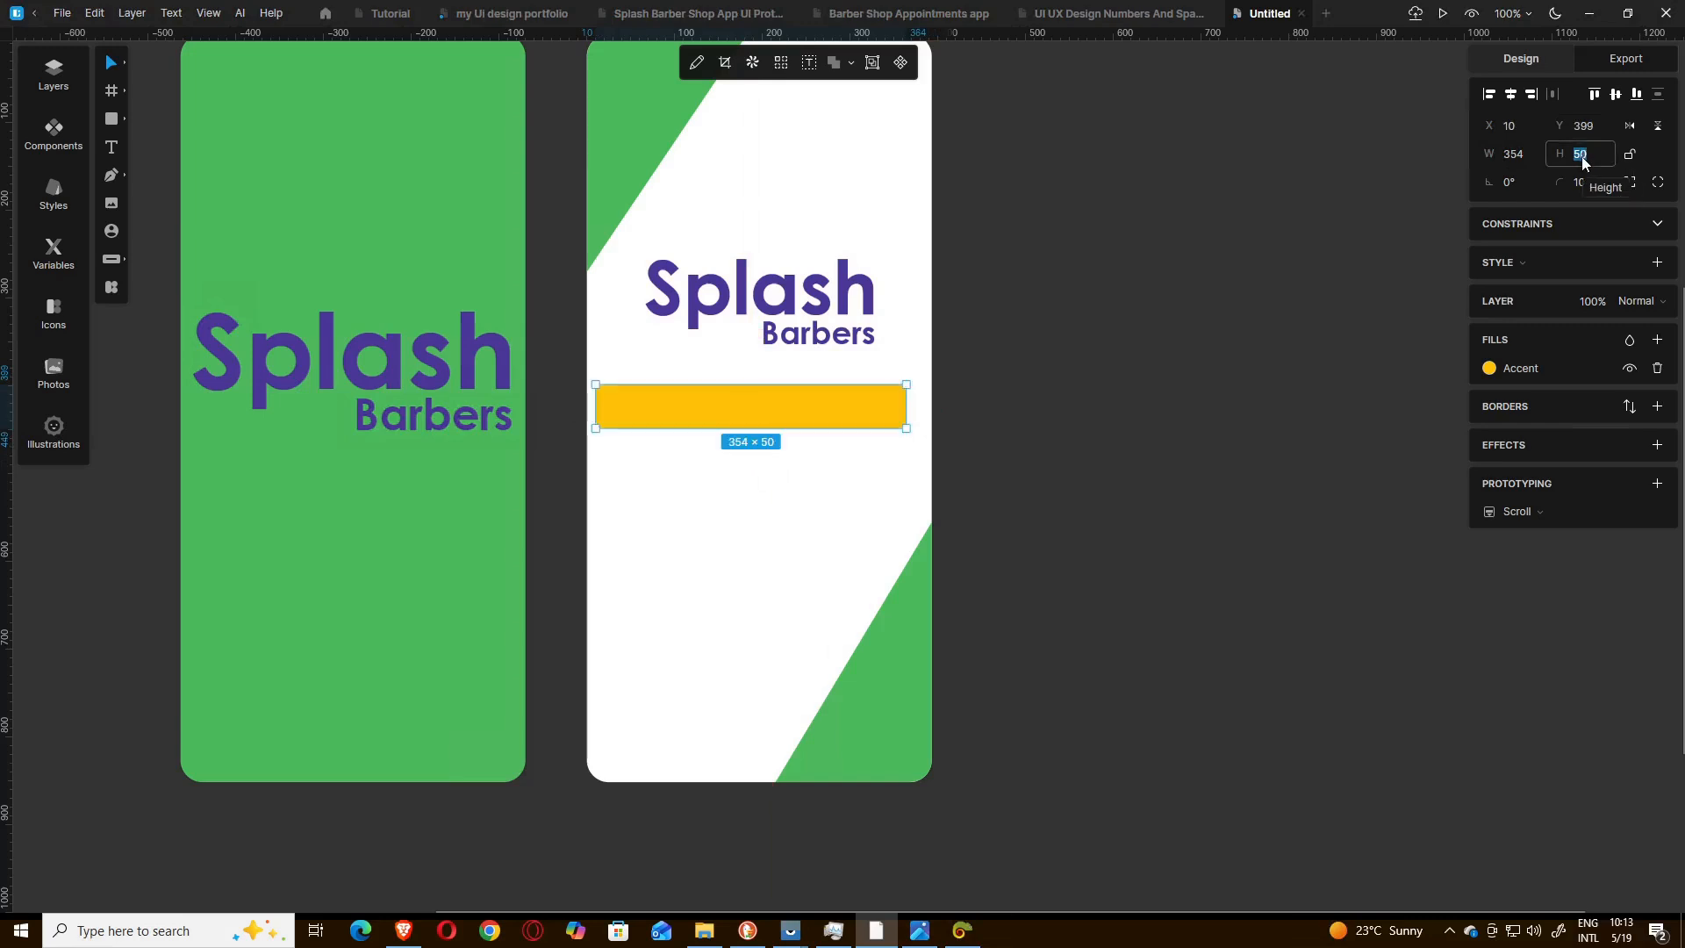
key(Up)
key(Up)
key(Up)
key(Up)
key(Up)
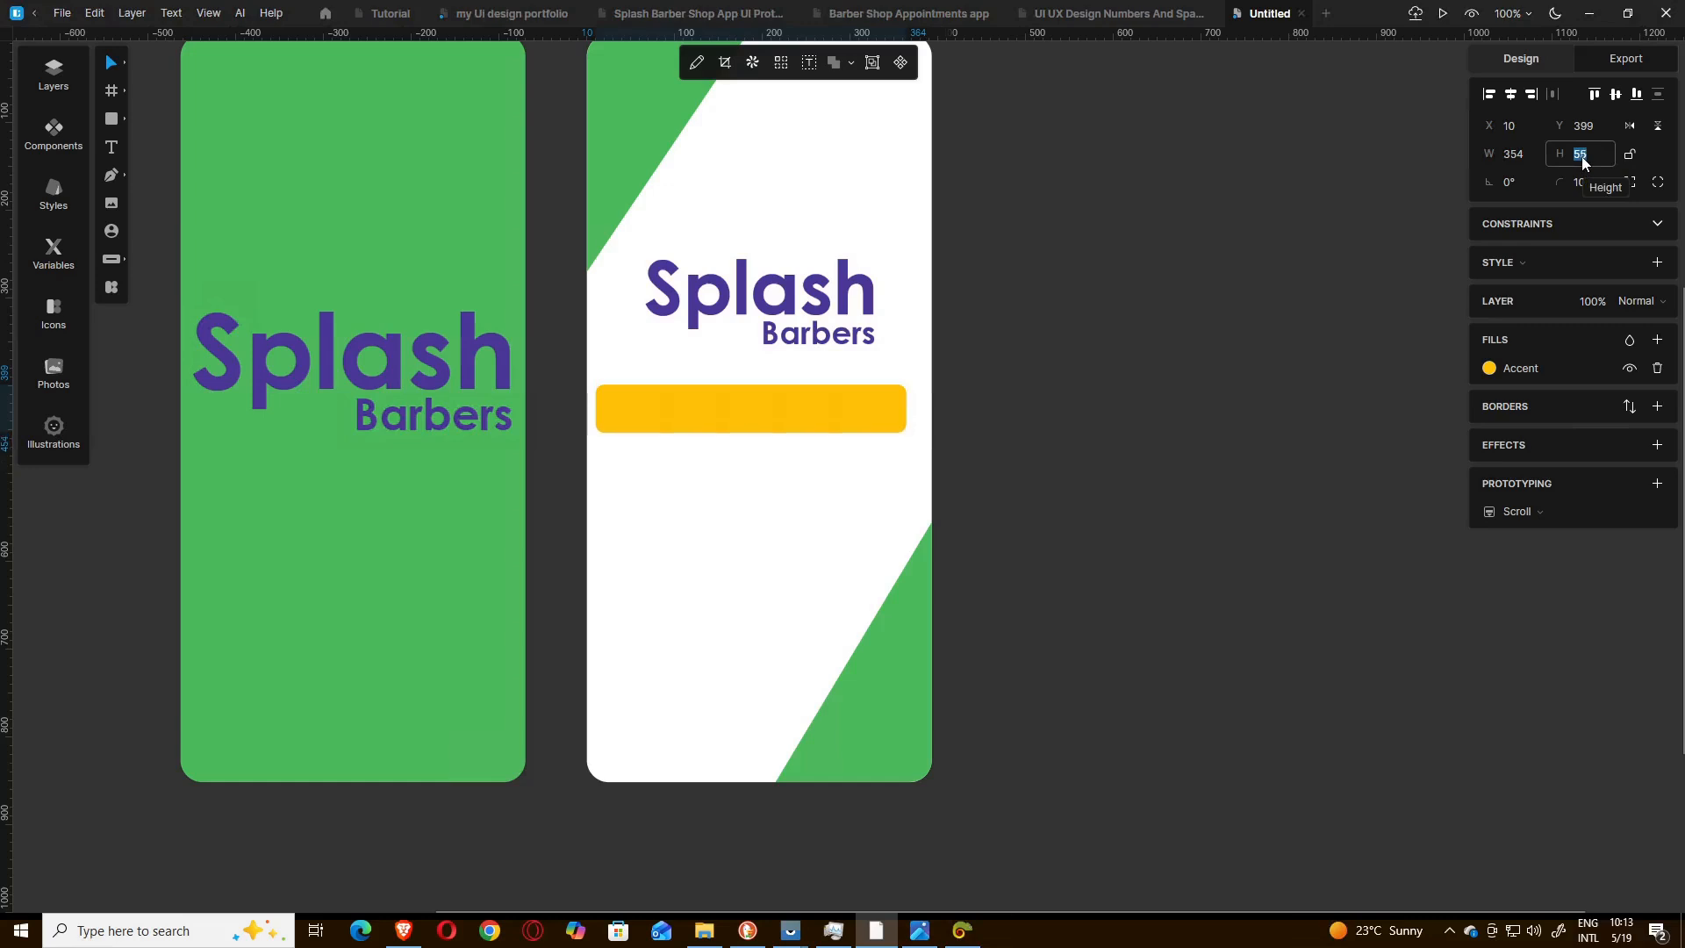
key(Down)
key(Down)
key(Down)
key(Up)
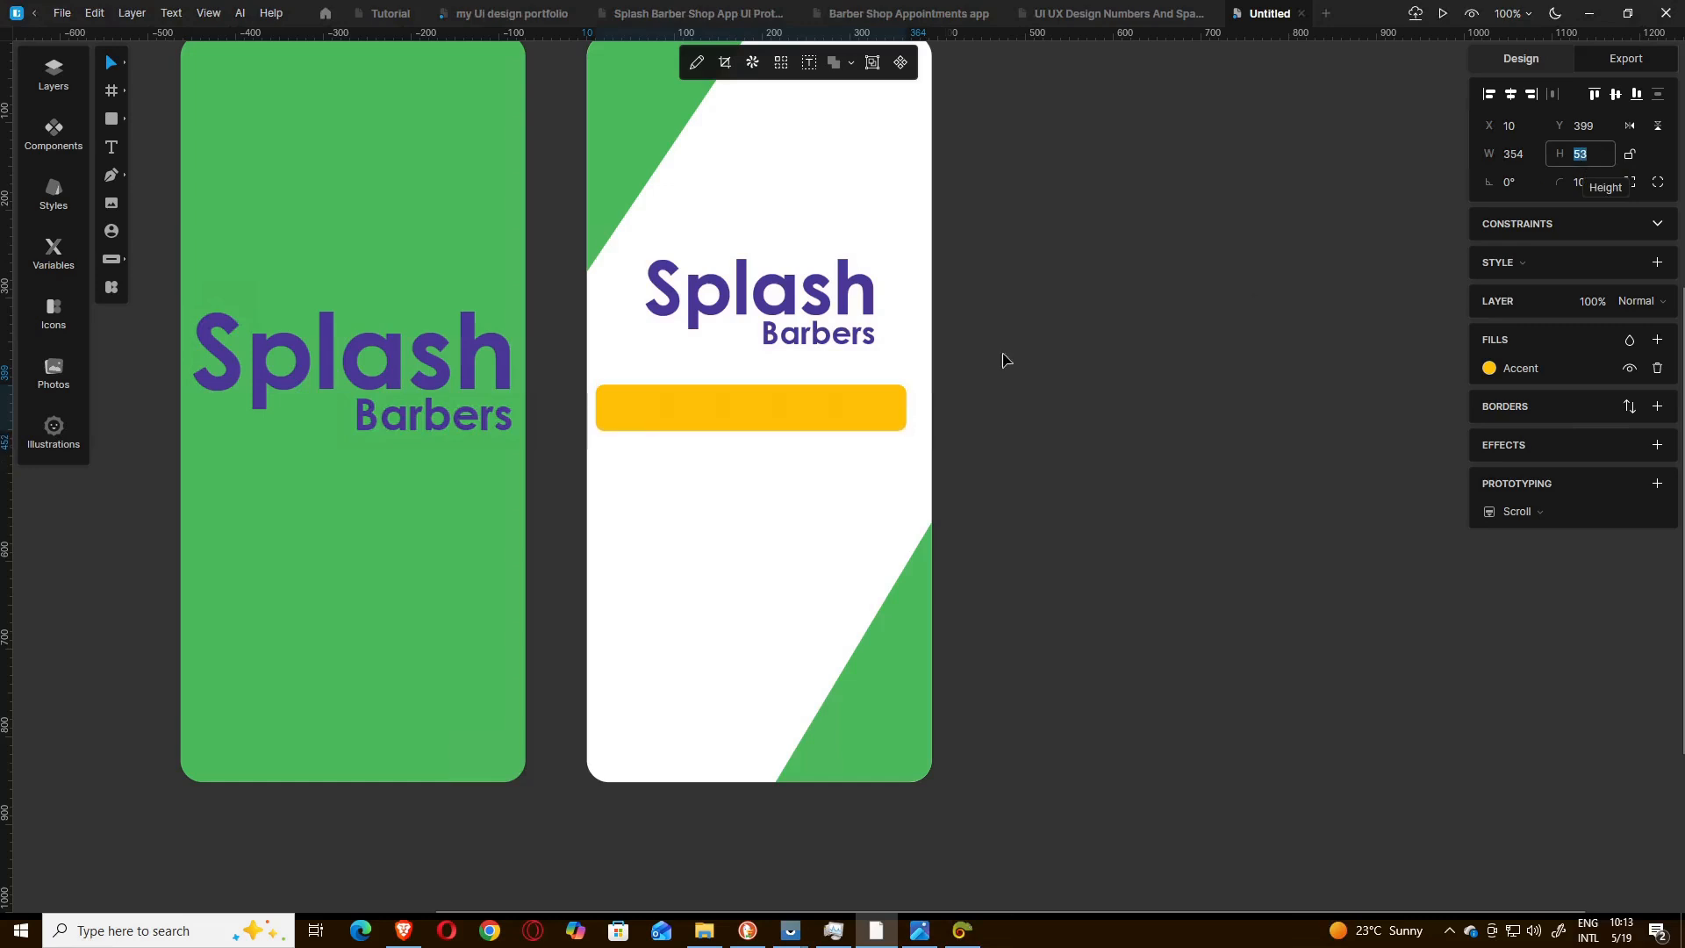
click(1025, 390)
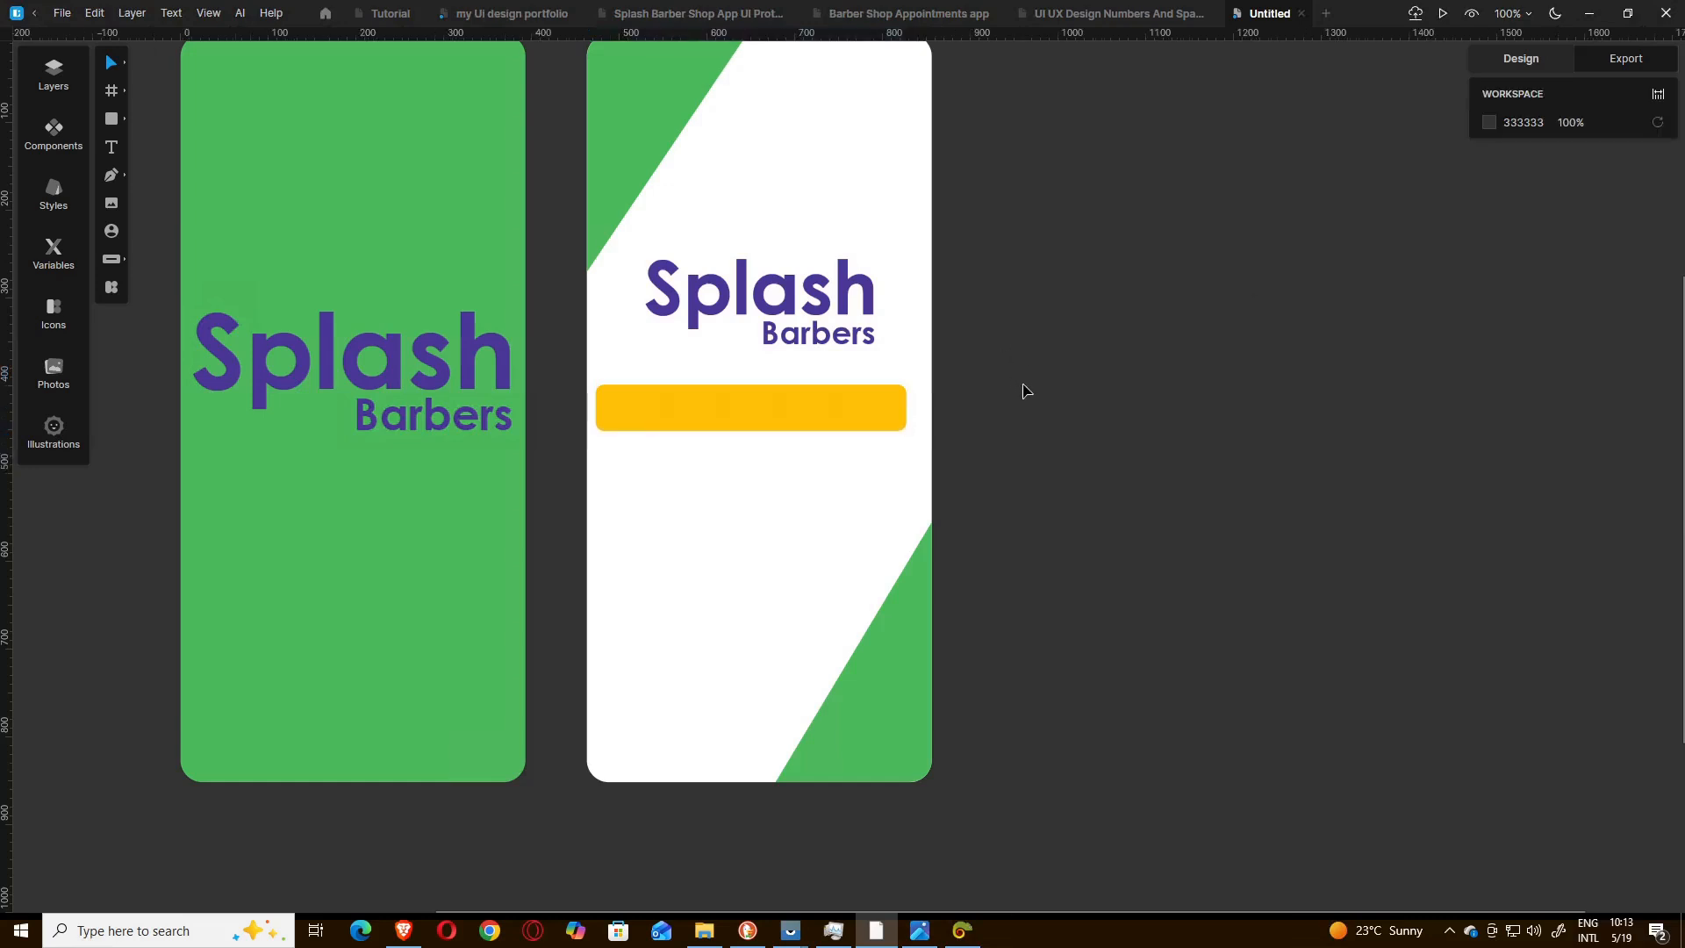
Nudge the yellow rectangle right to X 22.
click(758, 398)
key(Right)
key(Right)
key(Right)
key(Right)
key(Right)
key(Right)
key(Right)
key(Right)
key(Right)
key(Right)
key(Right)
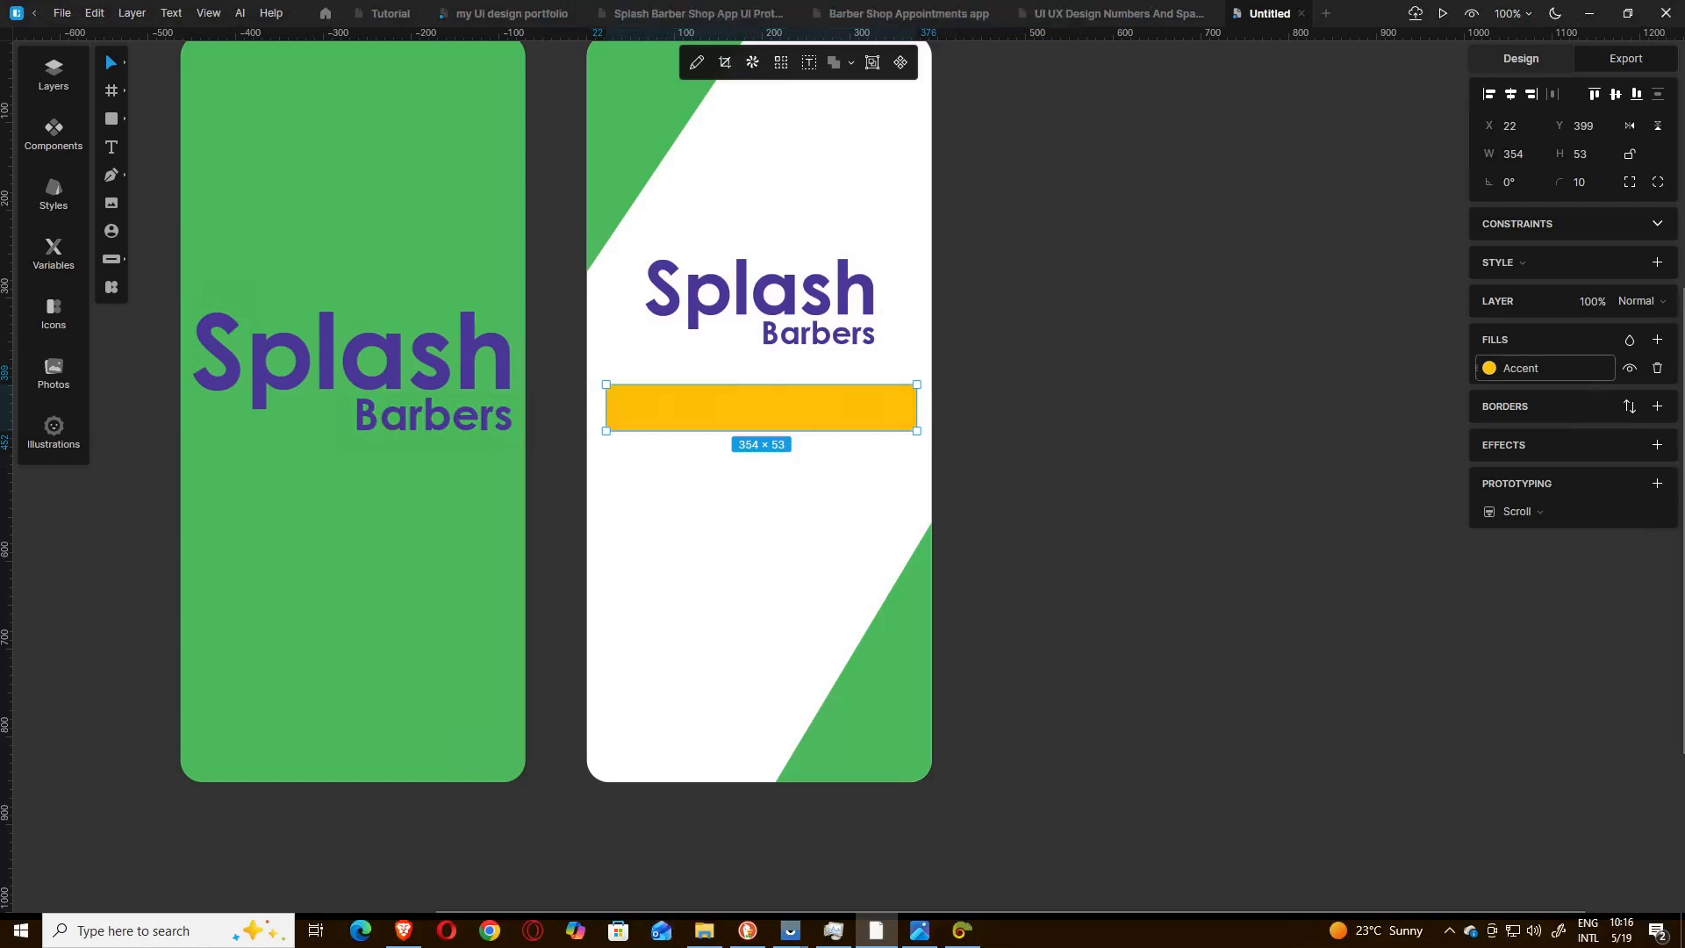
Change the rectangle's fill colour to white, FFFFFF.
click(1545, 368)
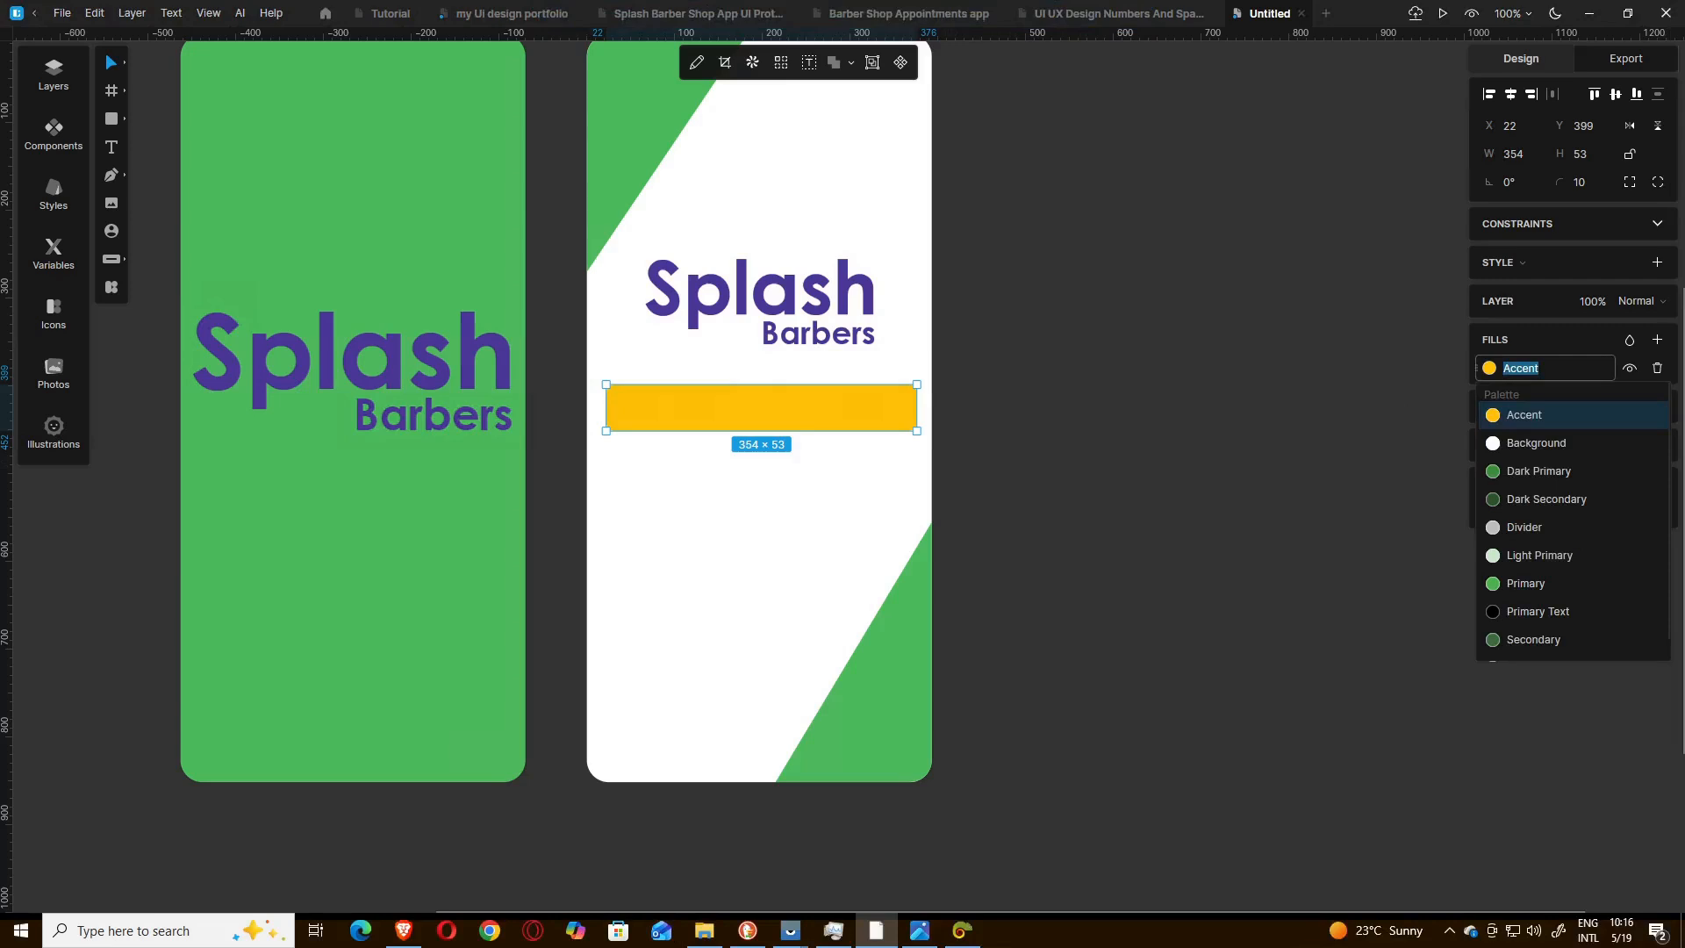
text(f)
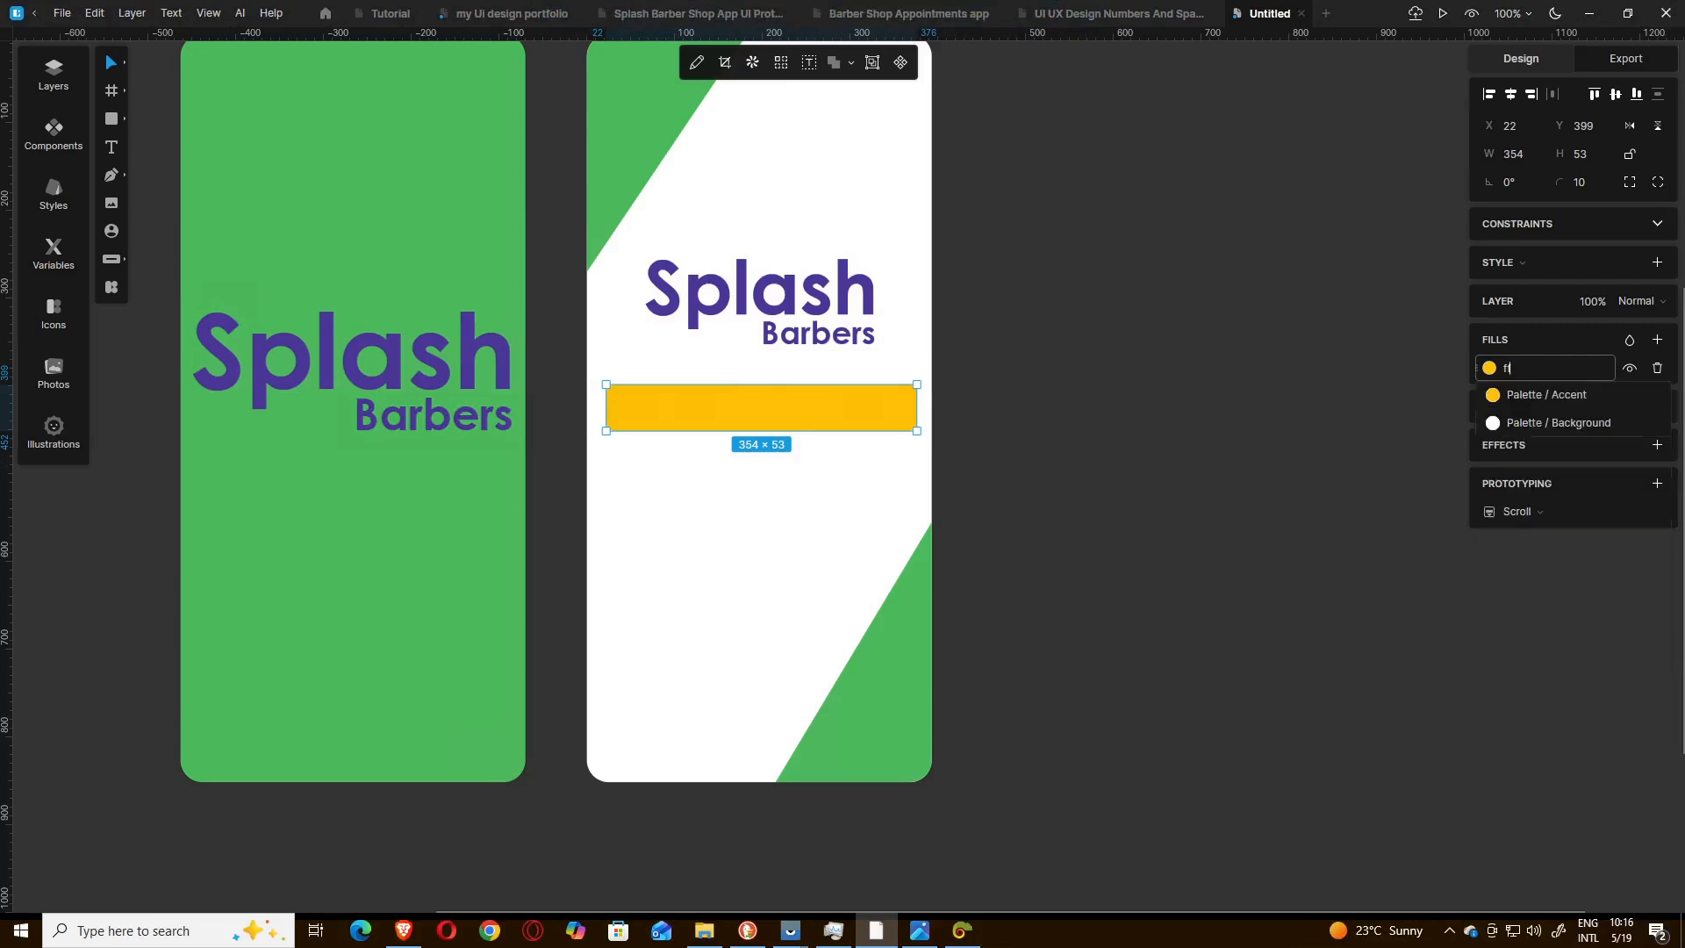
text(fffff)
key(Return)
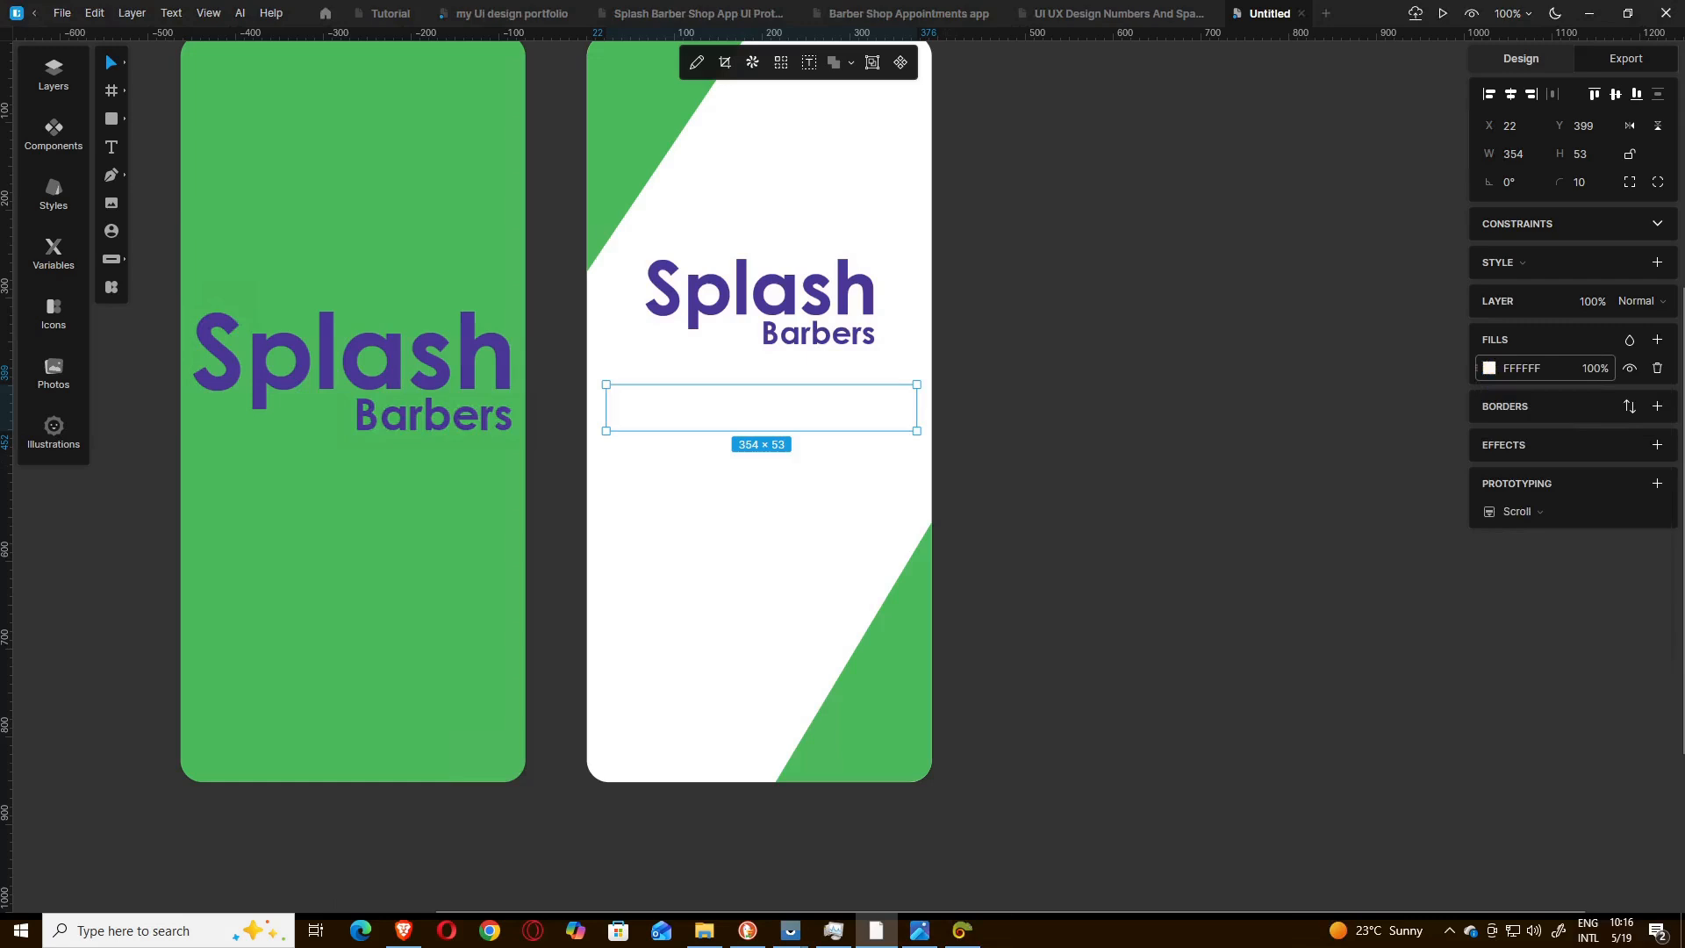
Add a border to the white rectangle and colour it with the purple 4C3797 copied from Just Color Picker.
click(1657, 407)
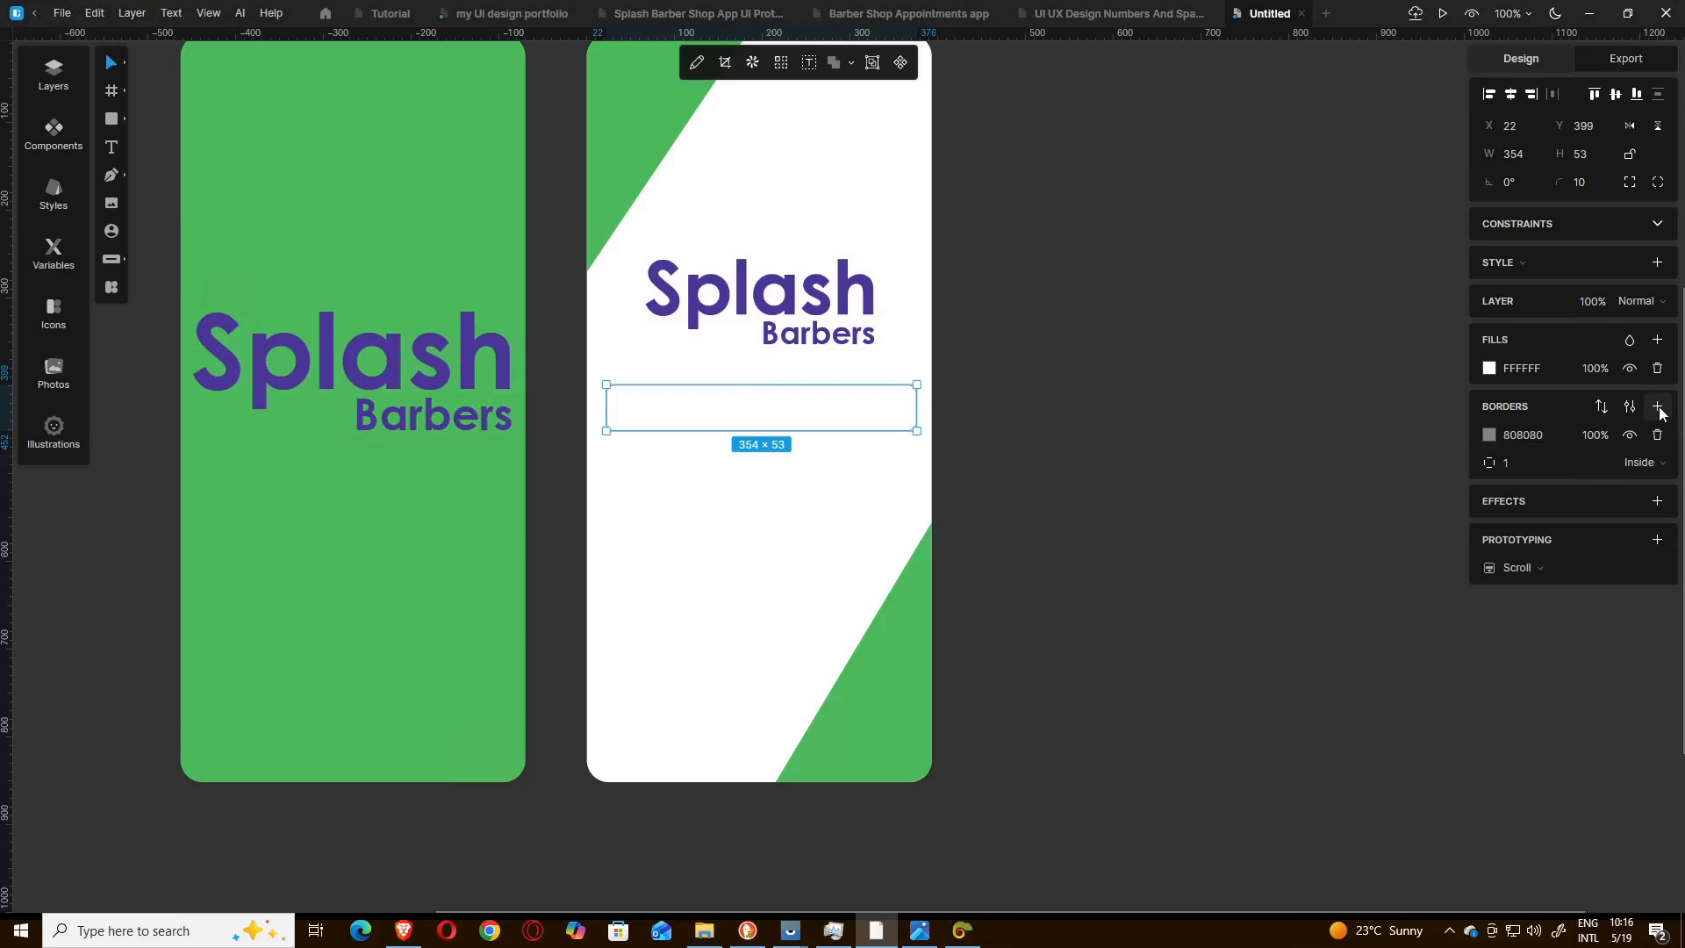
click(1522, 435)
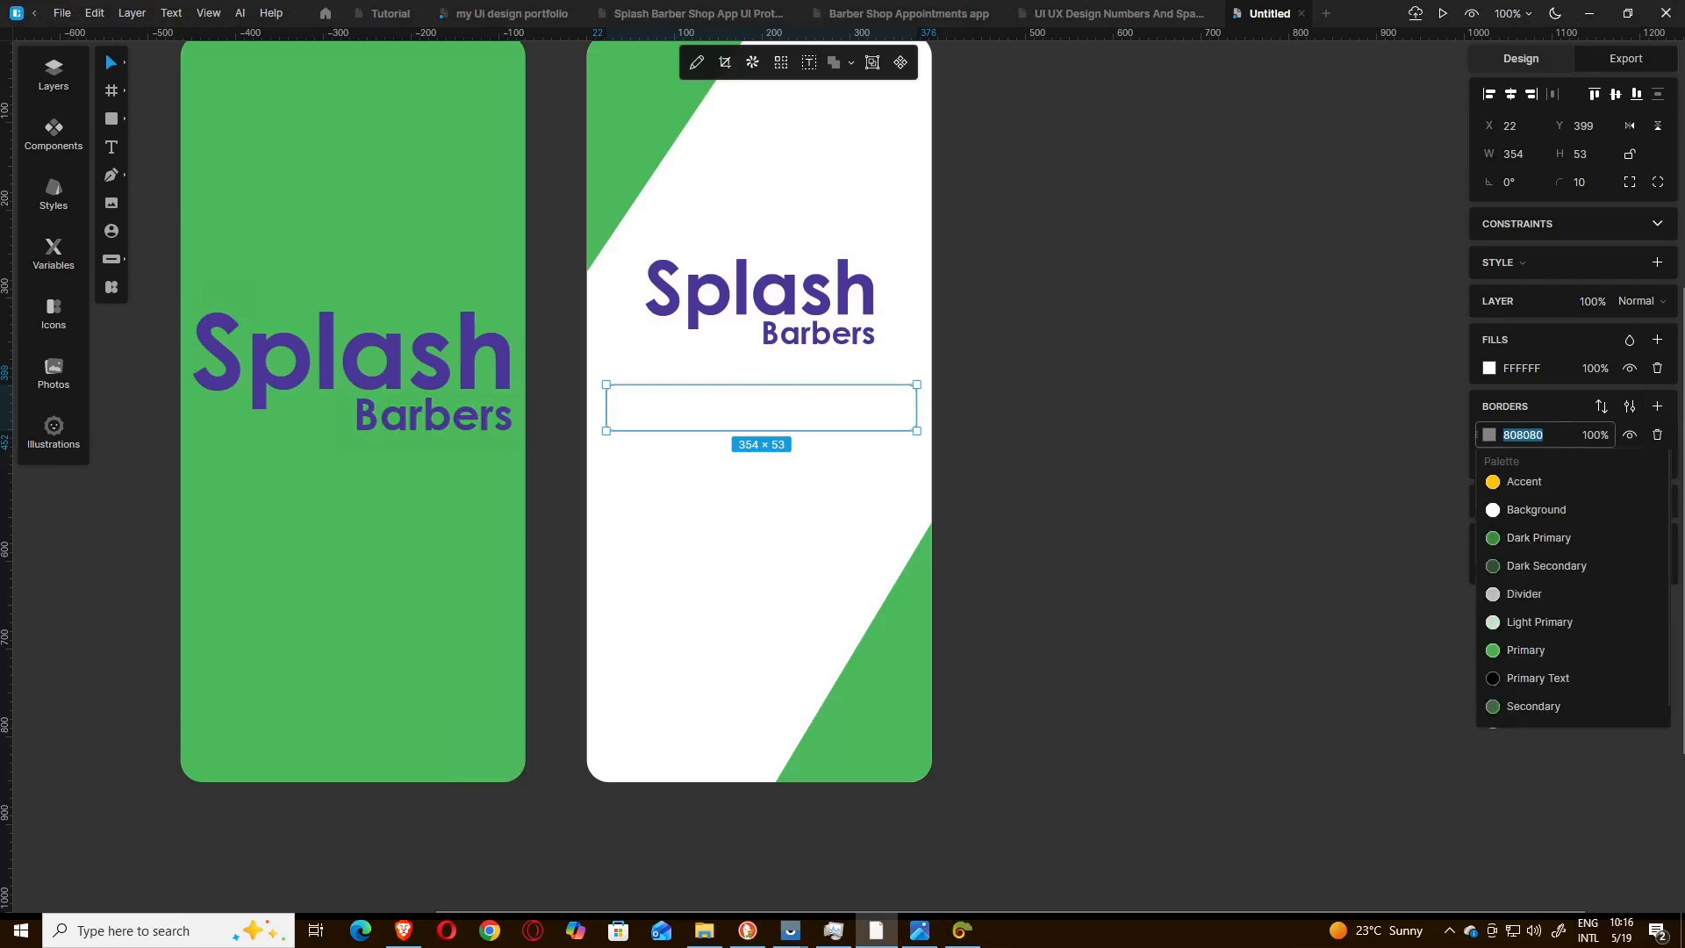
key(alt+Tab)
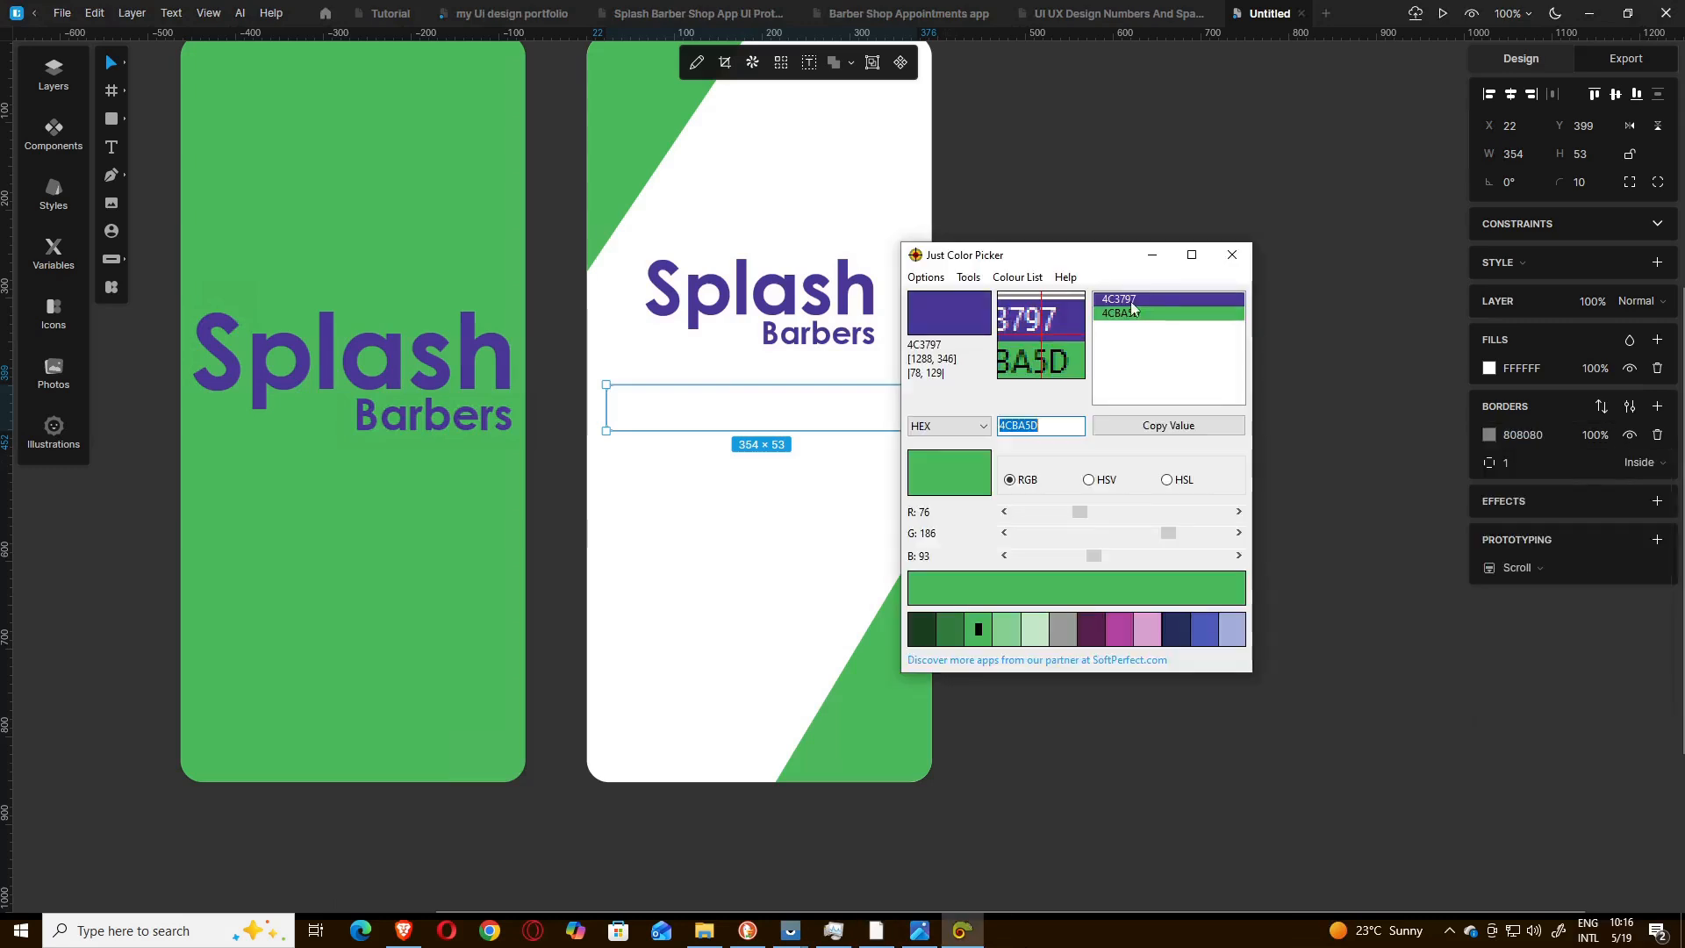
click(1132, 302)
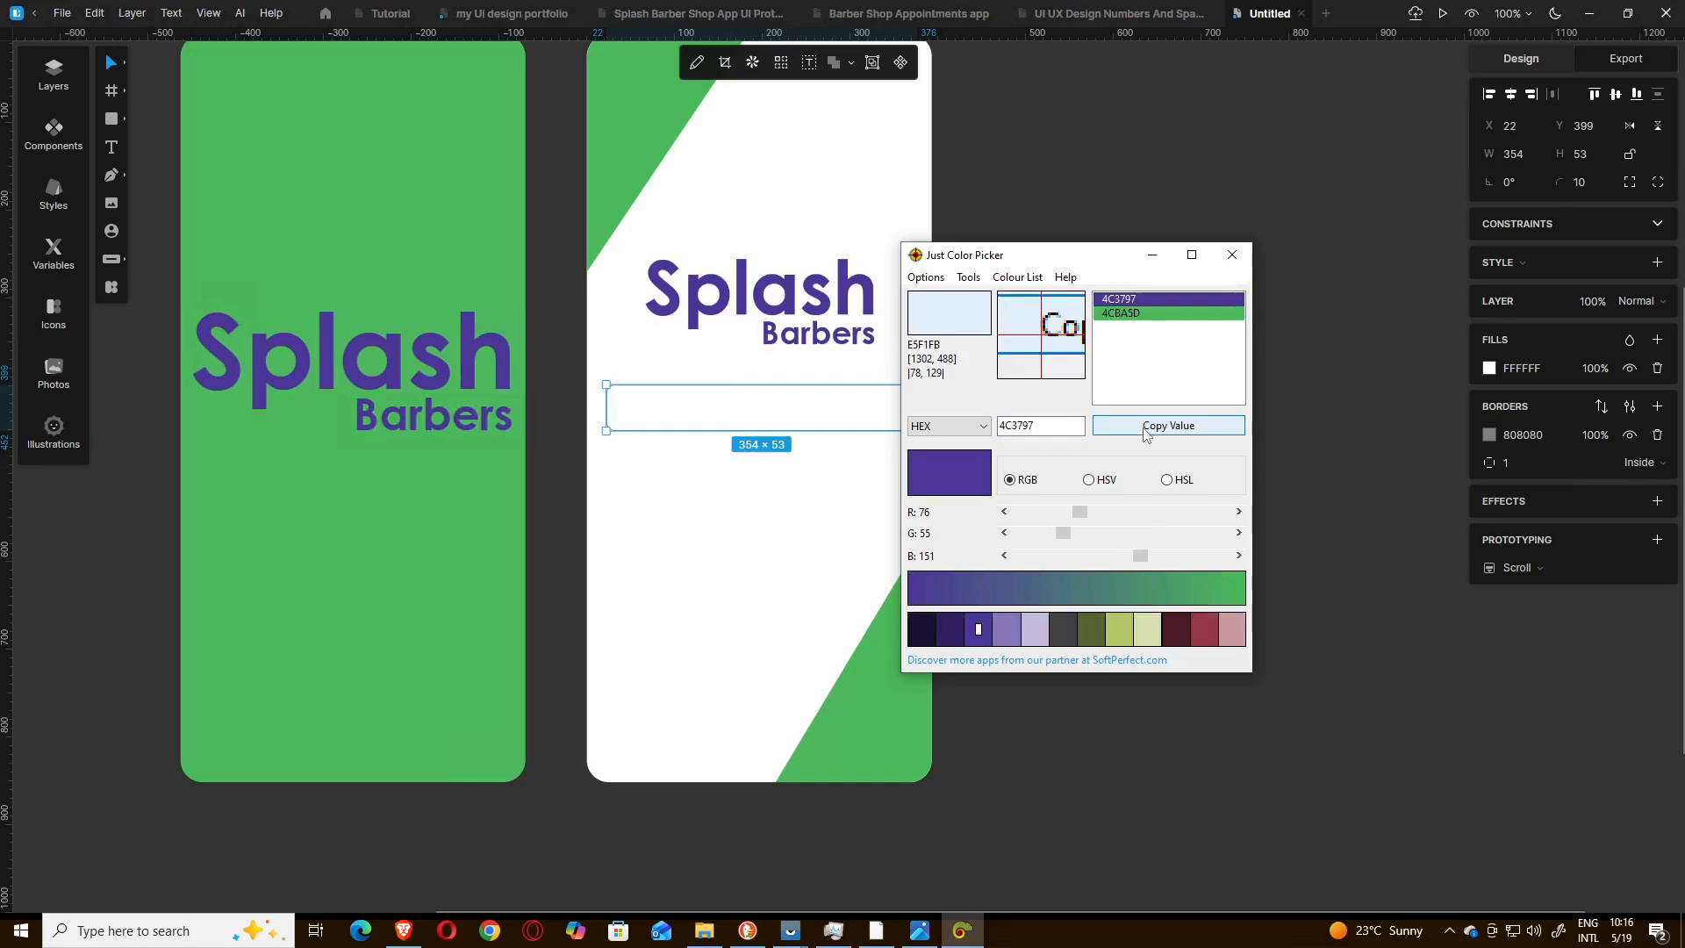
click(1520, 368)
click(1410, 355)
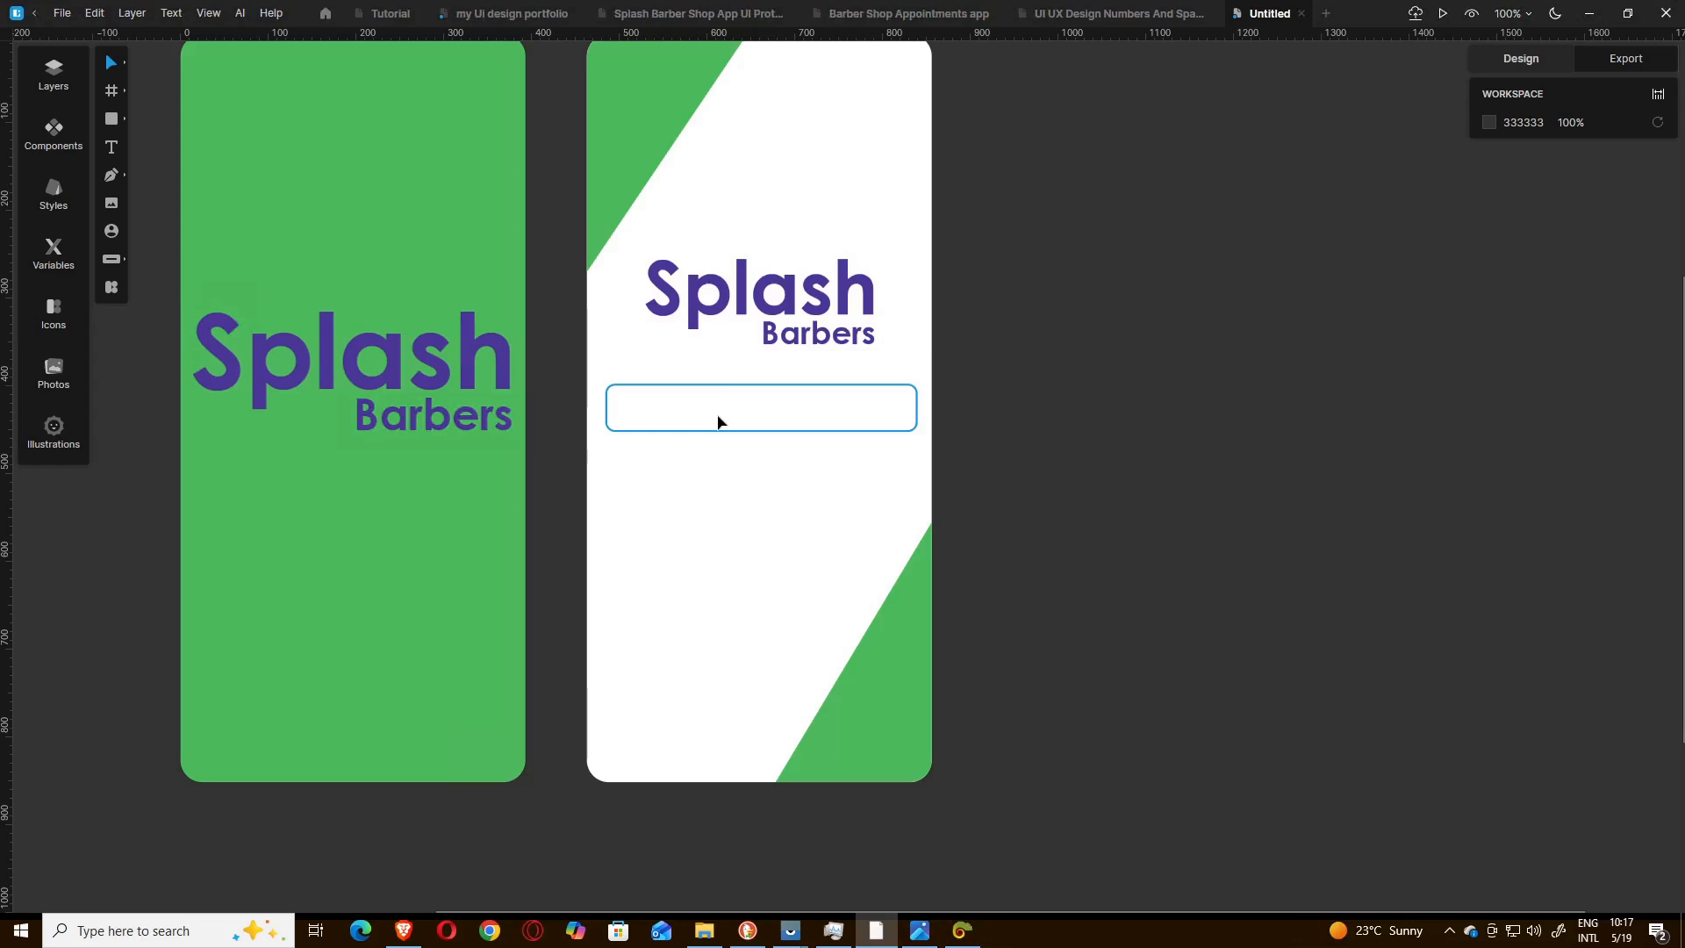
Add the placeholder text "Enter username" and place it inside the purple-outlined field at X 42, Y 417.
click(112, 149)
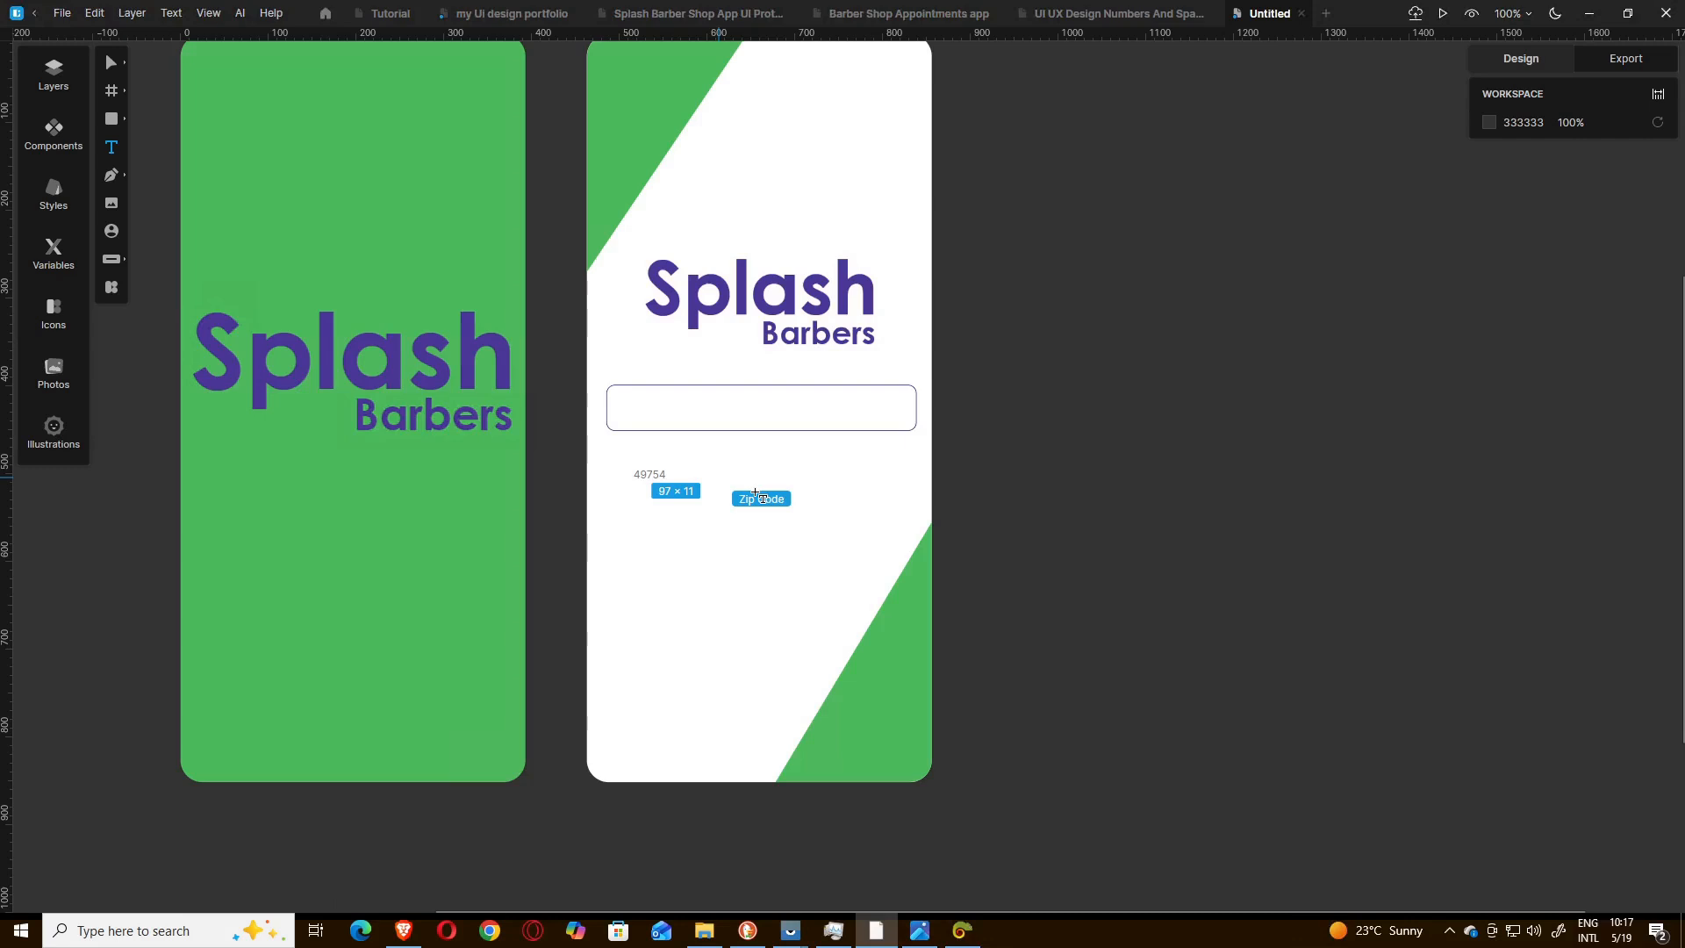
drag(754, 493, 794, 487)
text(En)
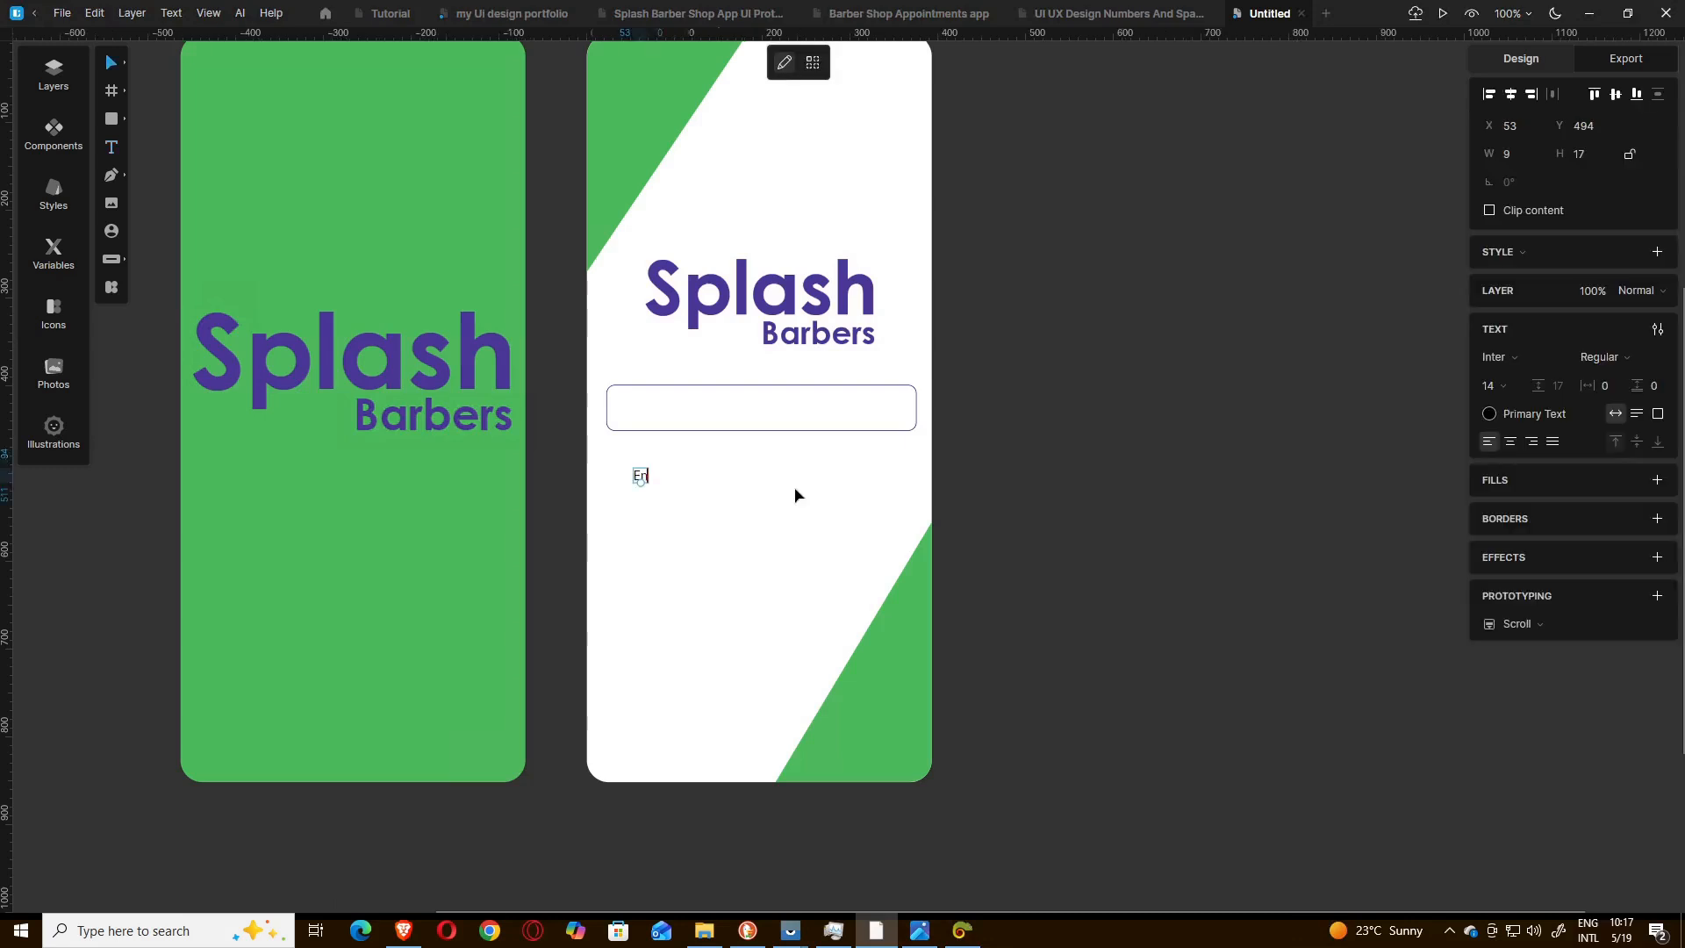
text(ter)
text(Username)
key(Escape)
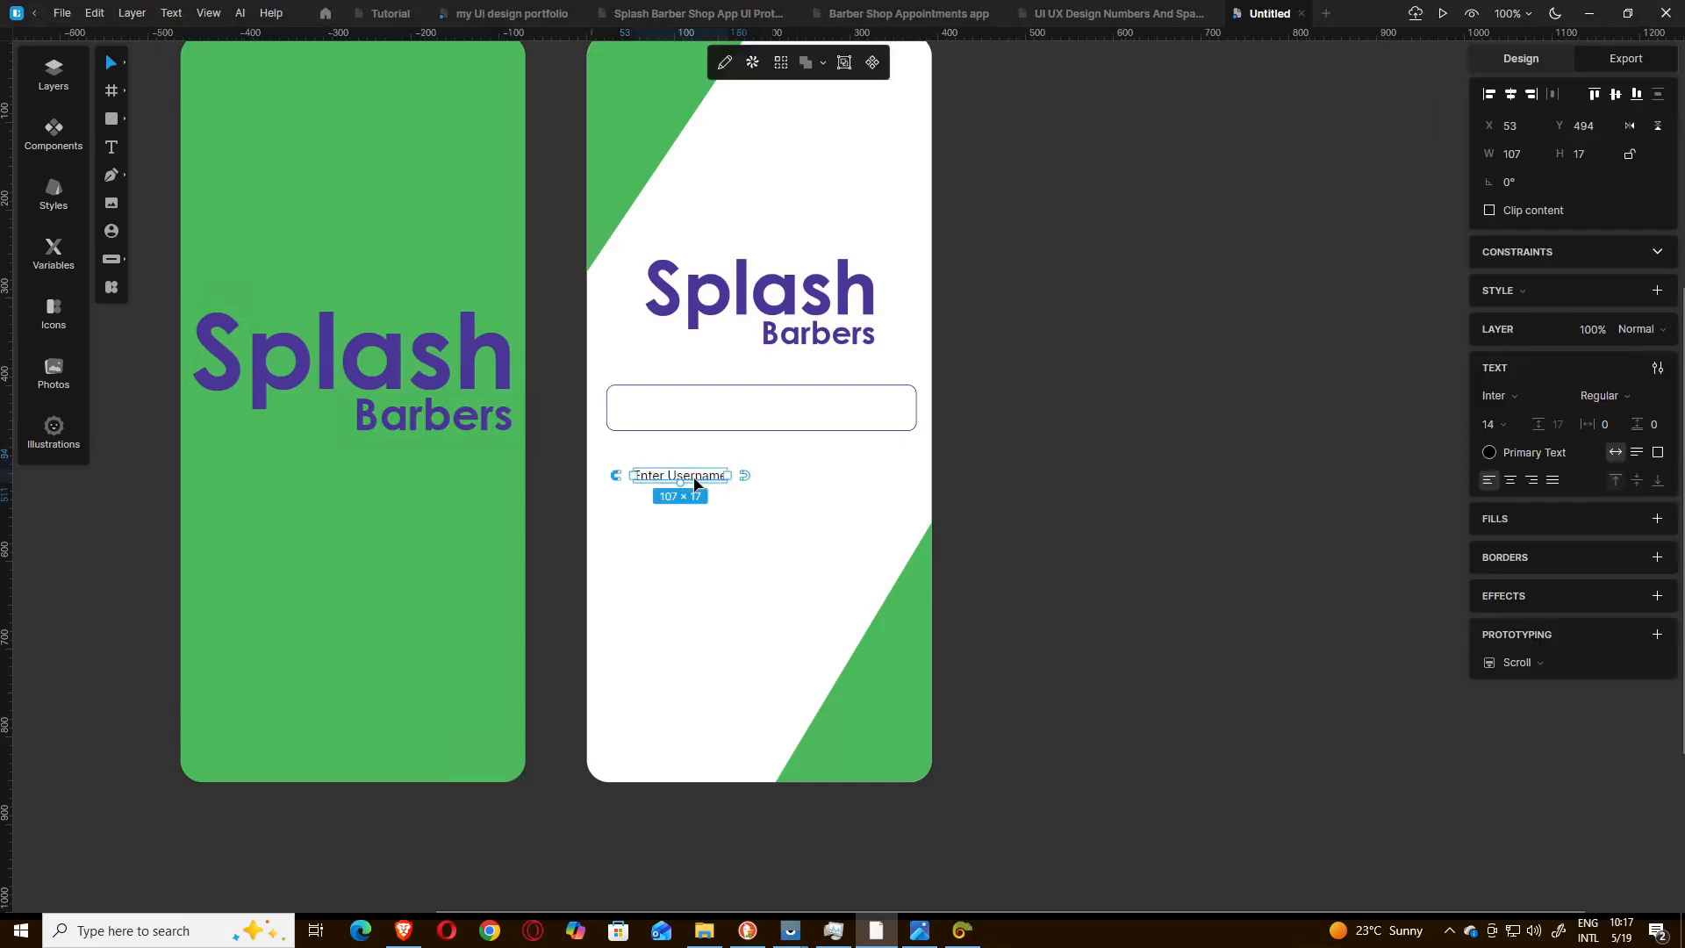
double_click(695, 481)
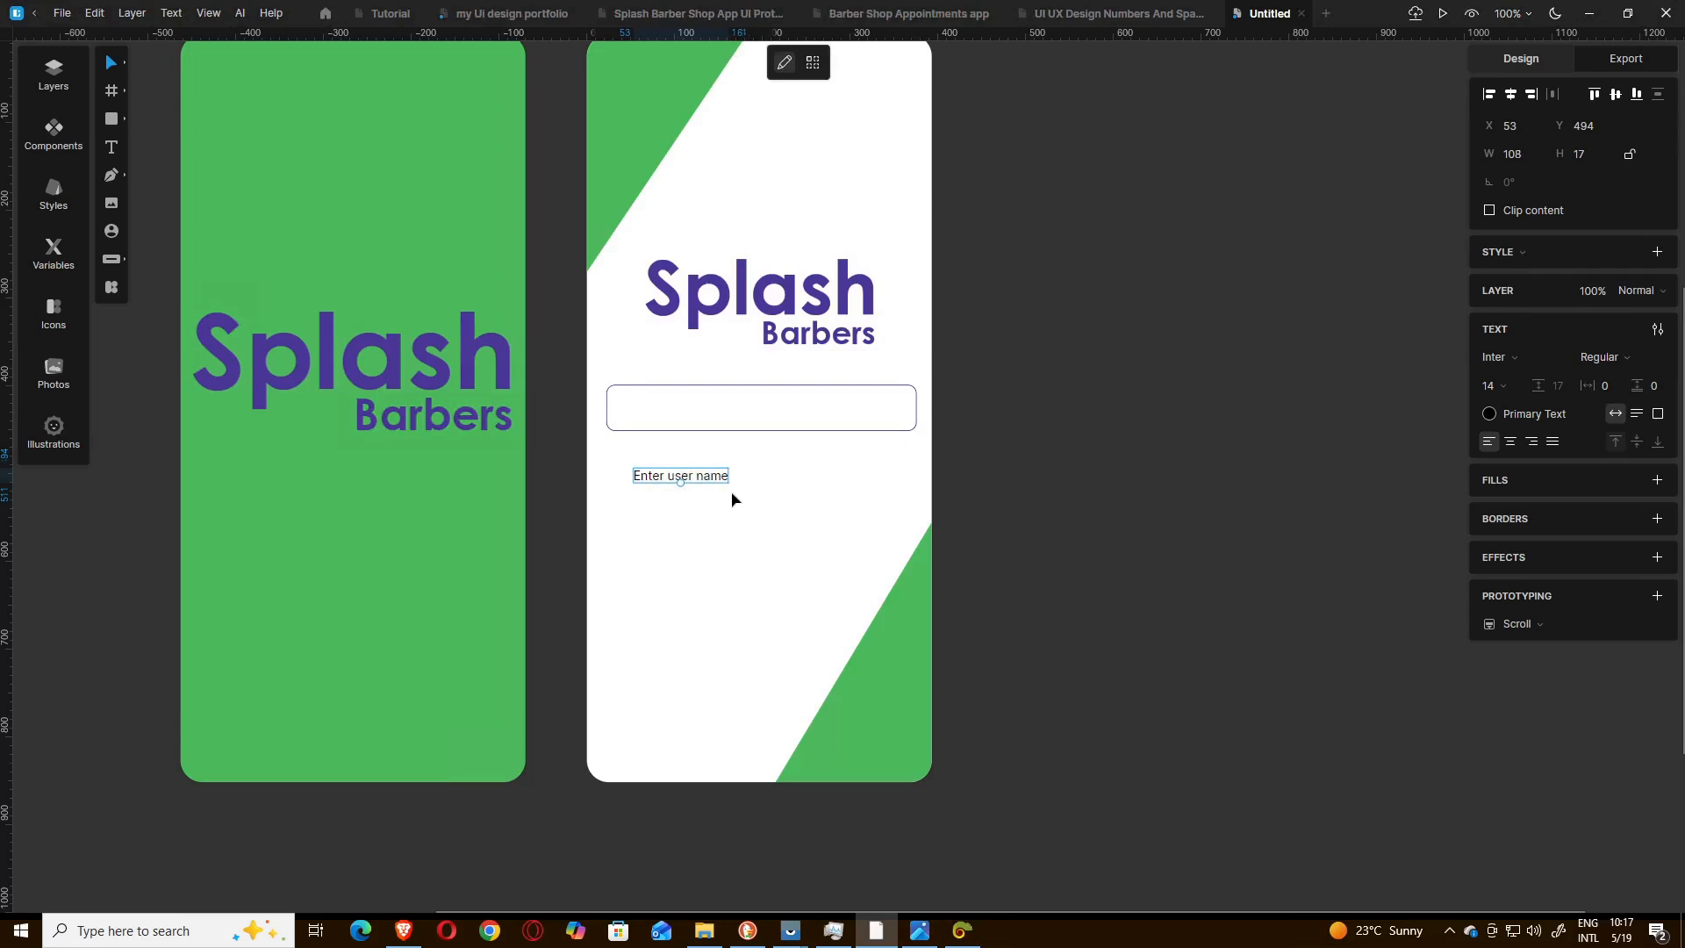
key(BackSpace)
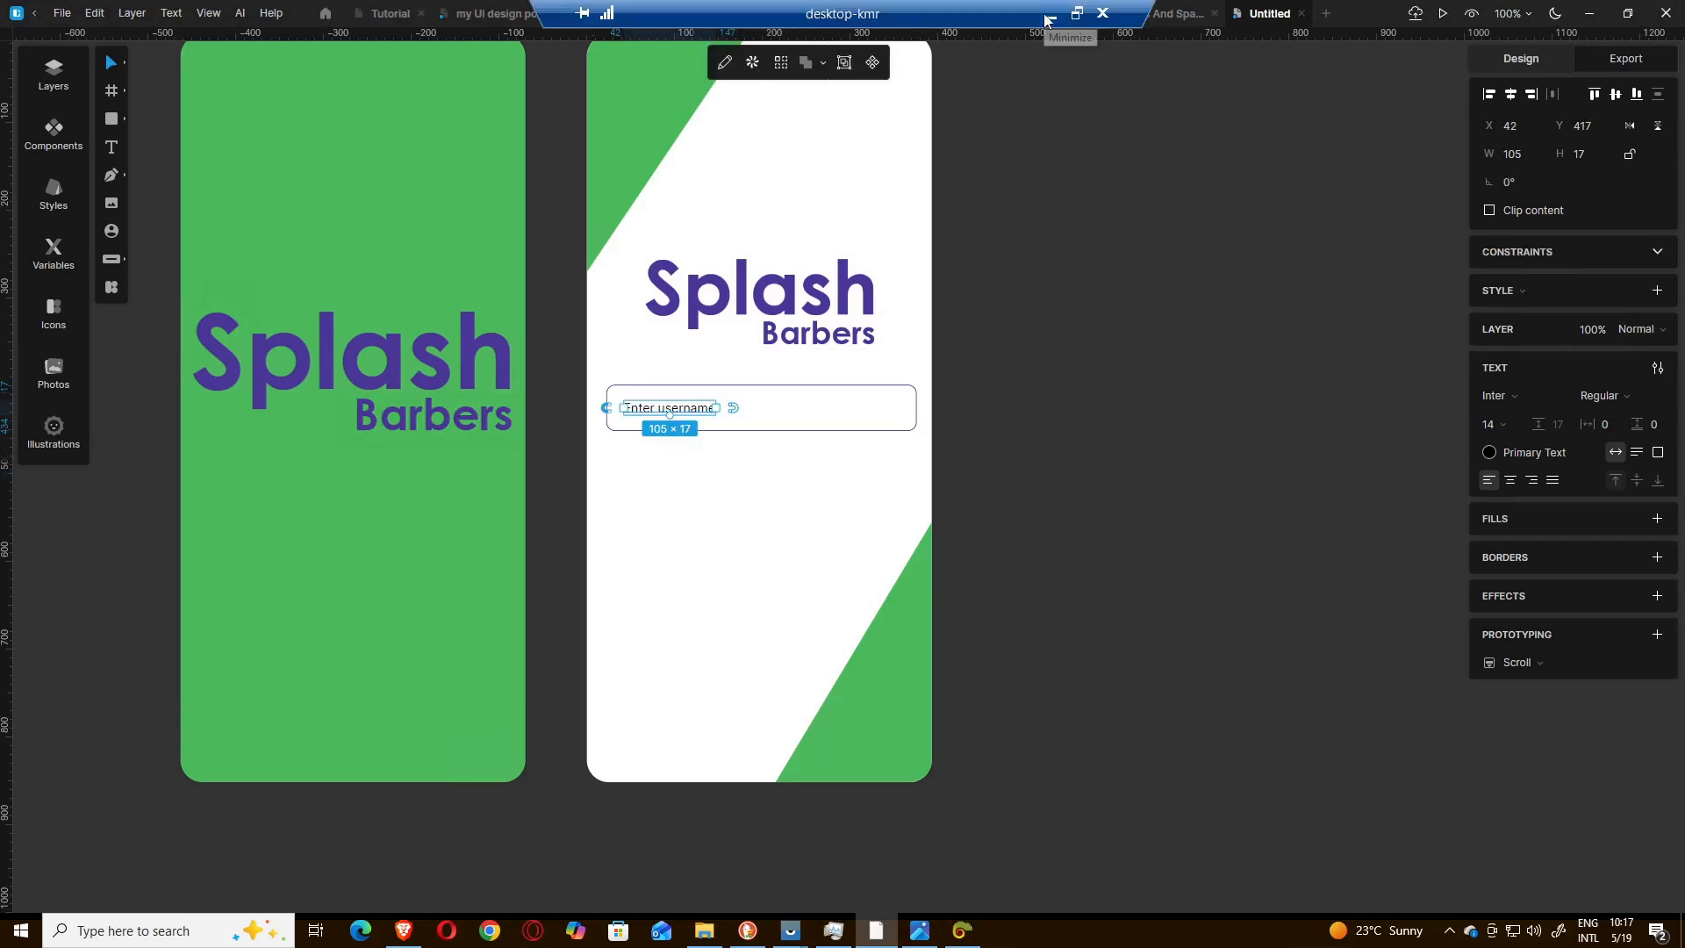
Switch to the login menu reference image and sample its placeholder grey, copying D6D6D6 from Just Color Picker.
click(1047, 19)
click(661, 932)
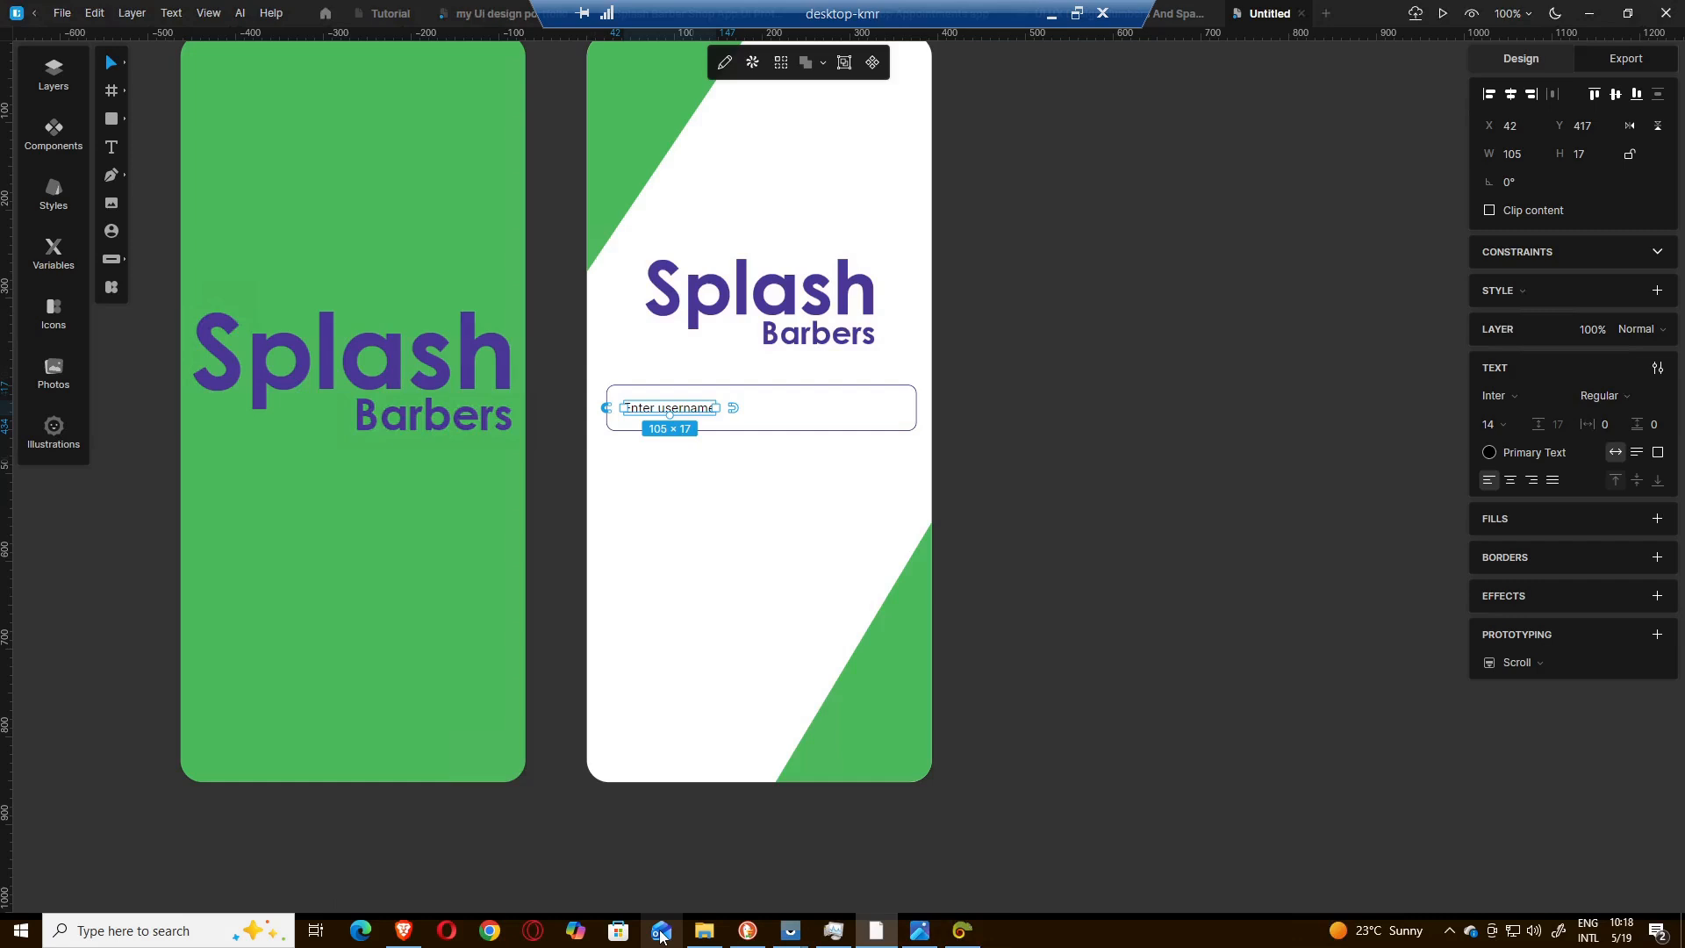
click(919, 931)
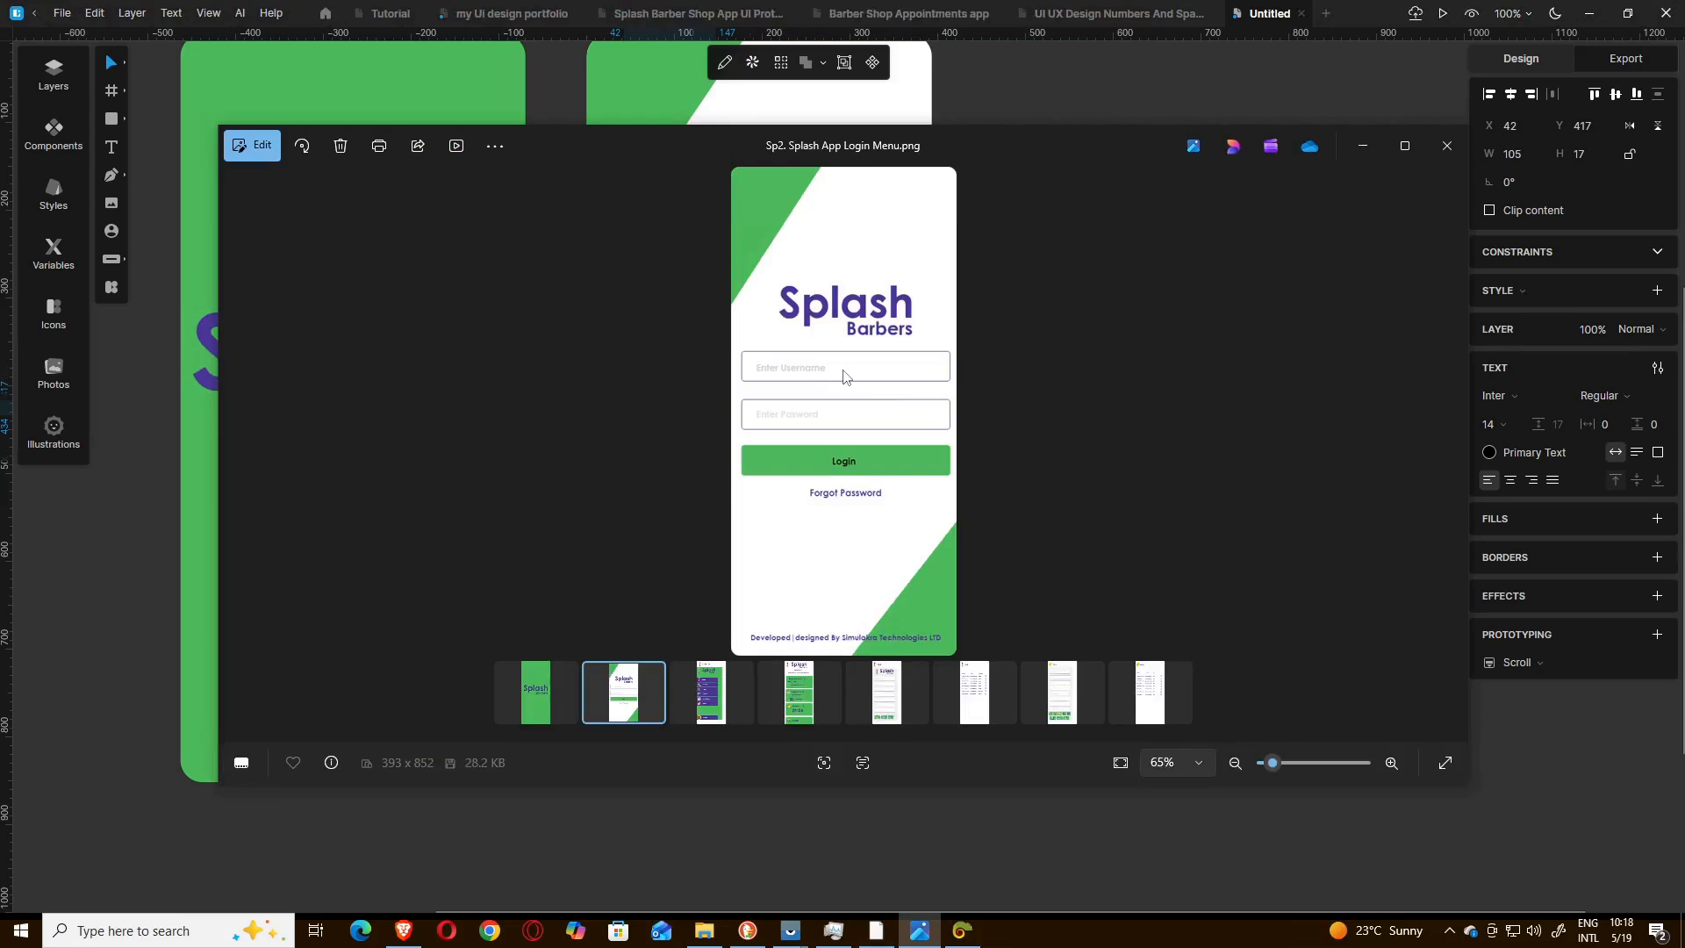
scroll(842, 376, up, 5)
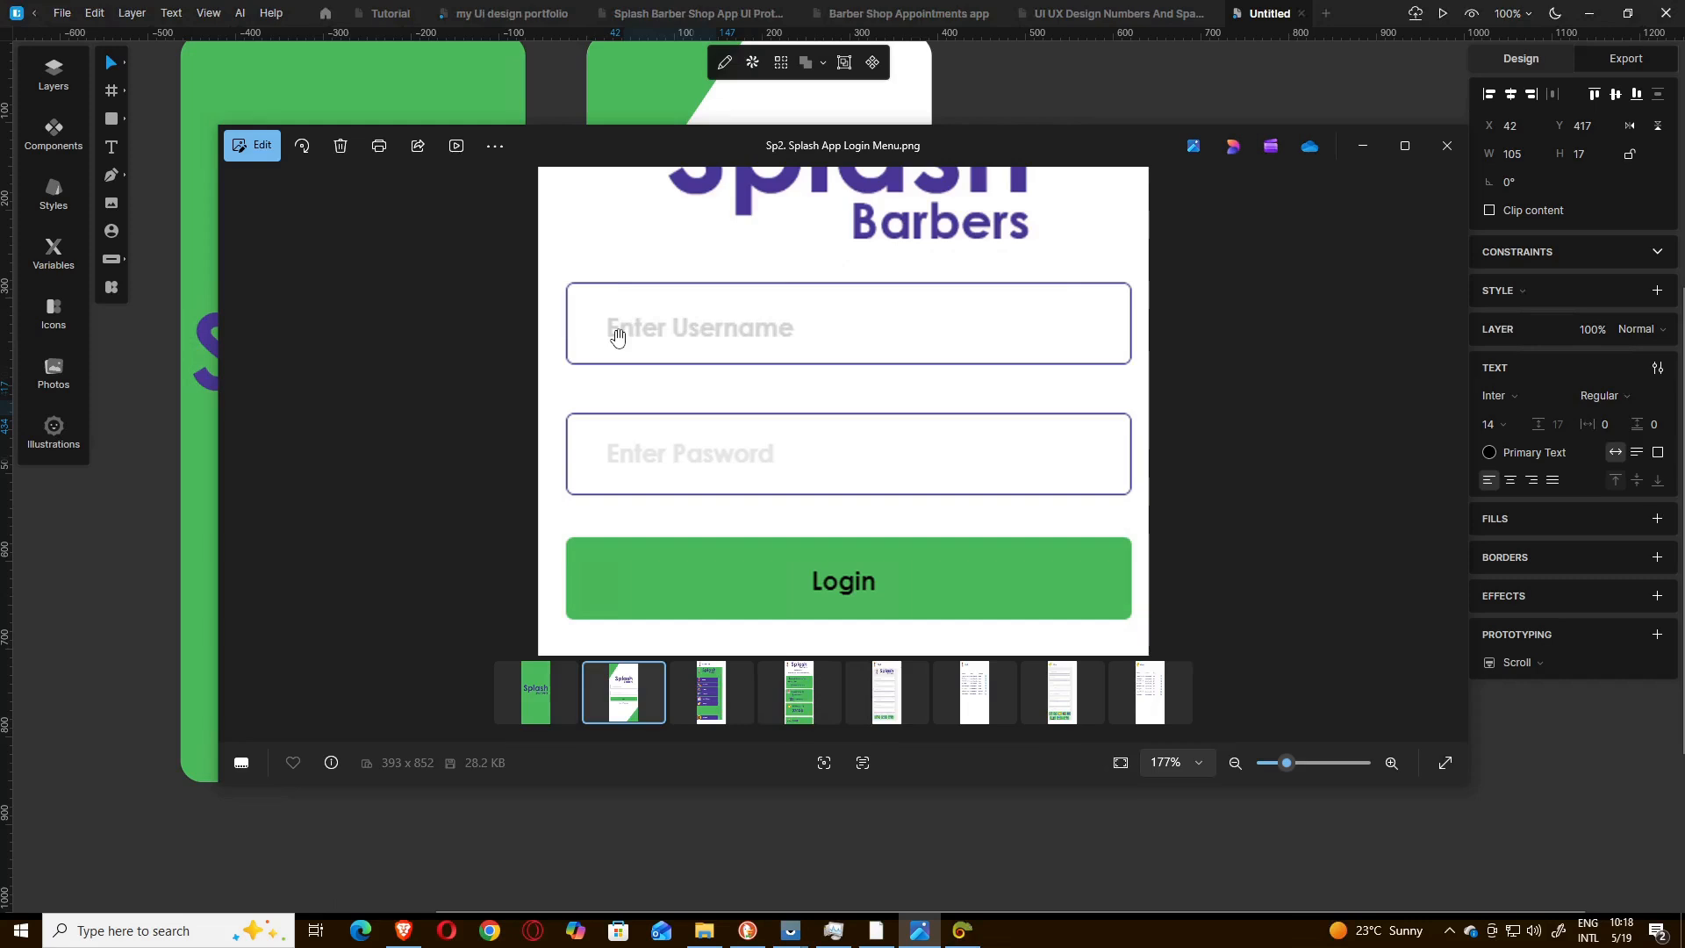
key(alt+Tab)
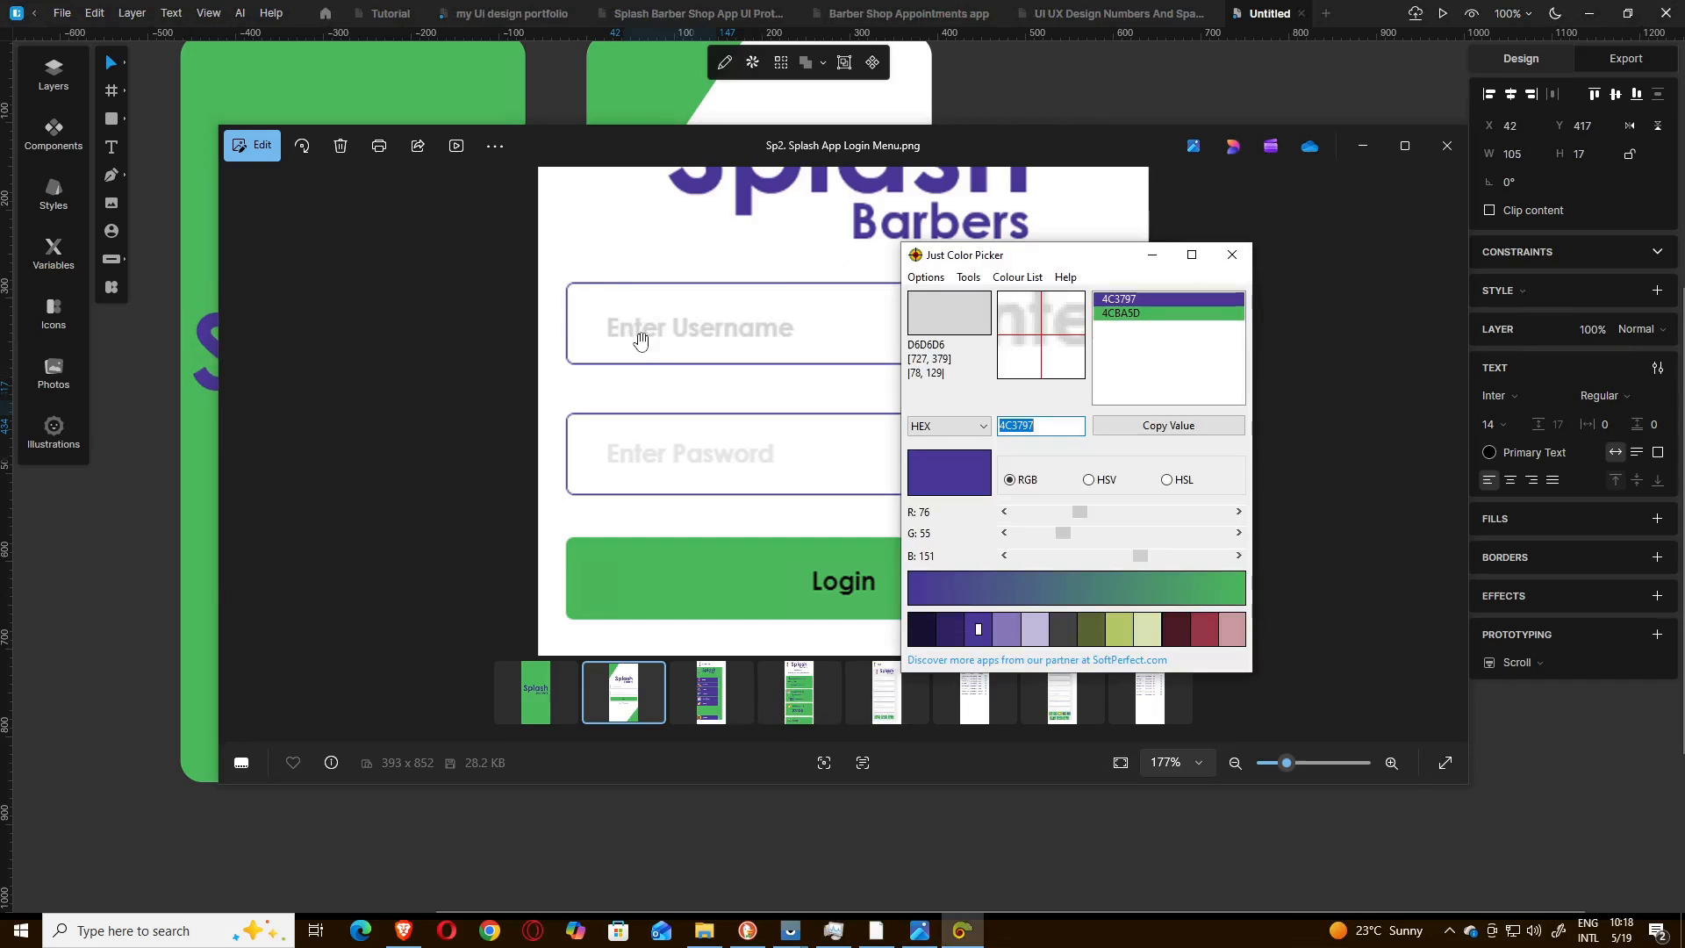
key(alt+x)
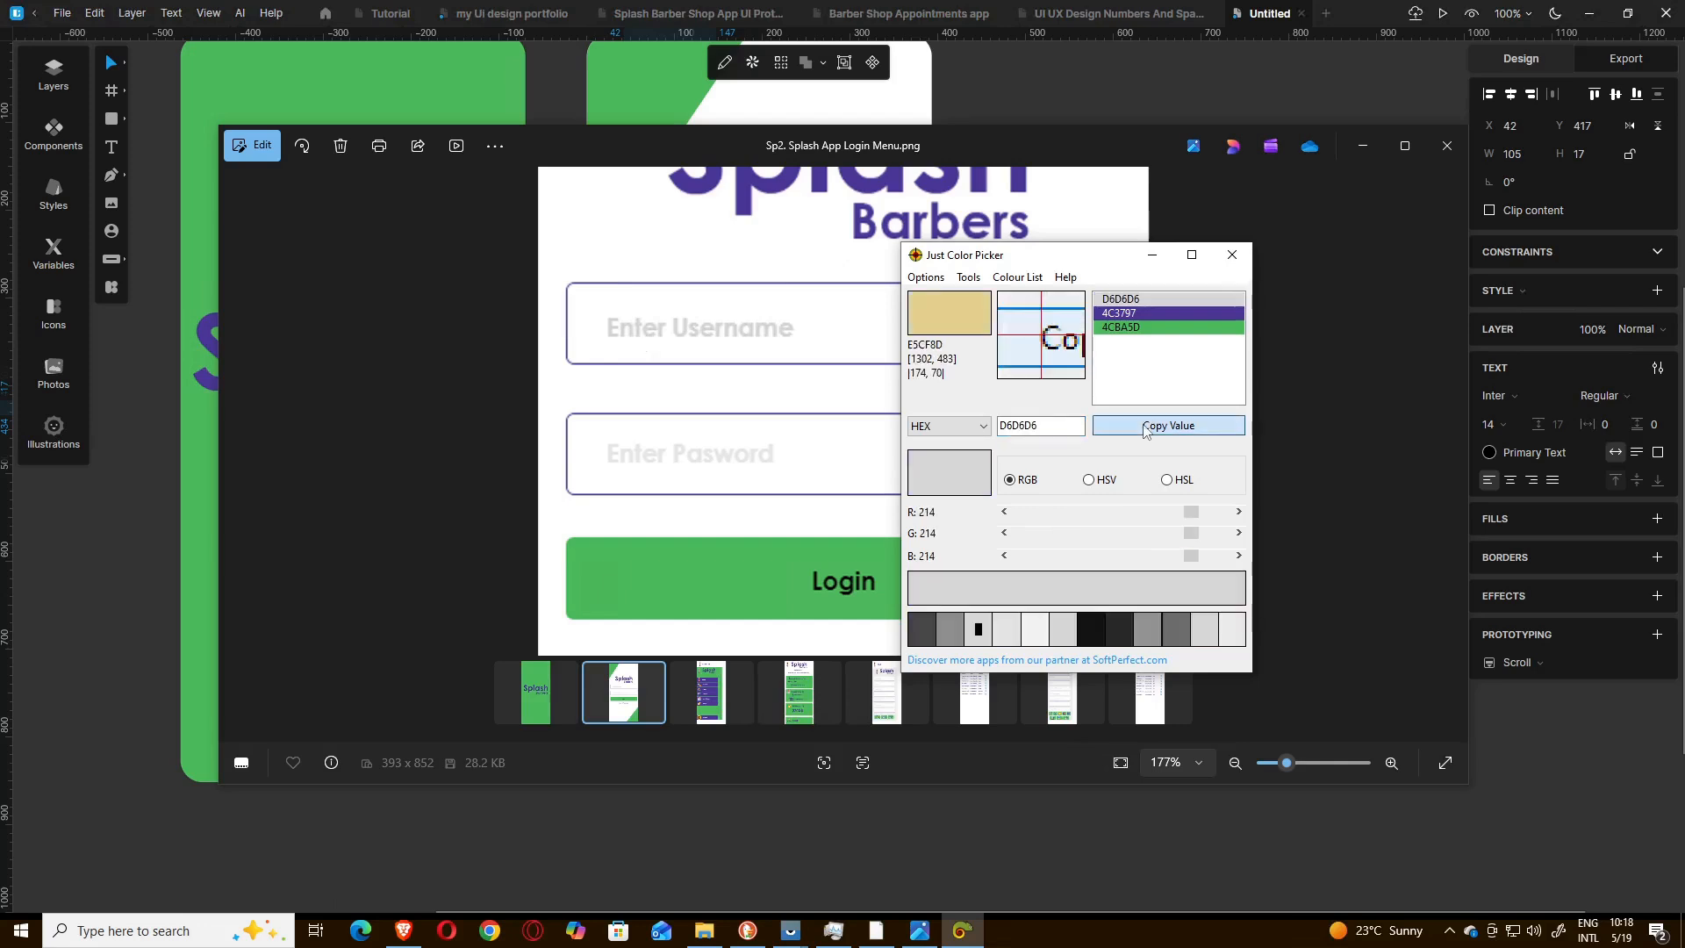
click(1144, 426)
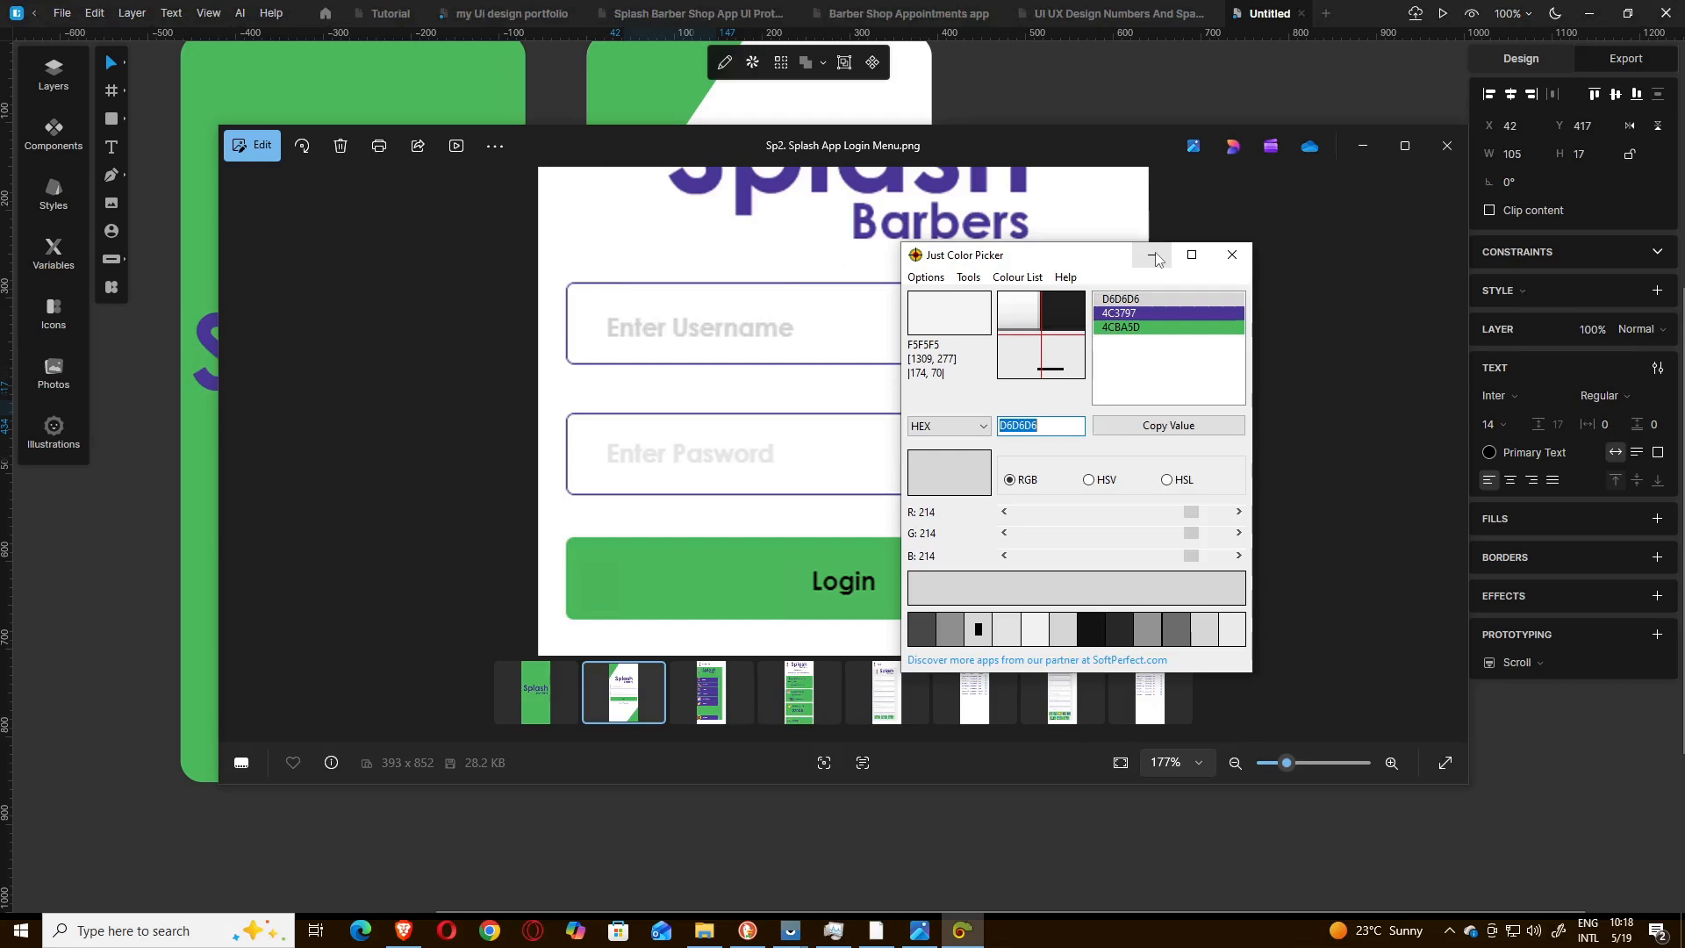
click(1155, 259)
Format the "Enter username" text with colour D6D6D6, Semi Bold weight and size 18.
click(1665, 403)
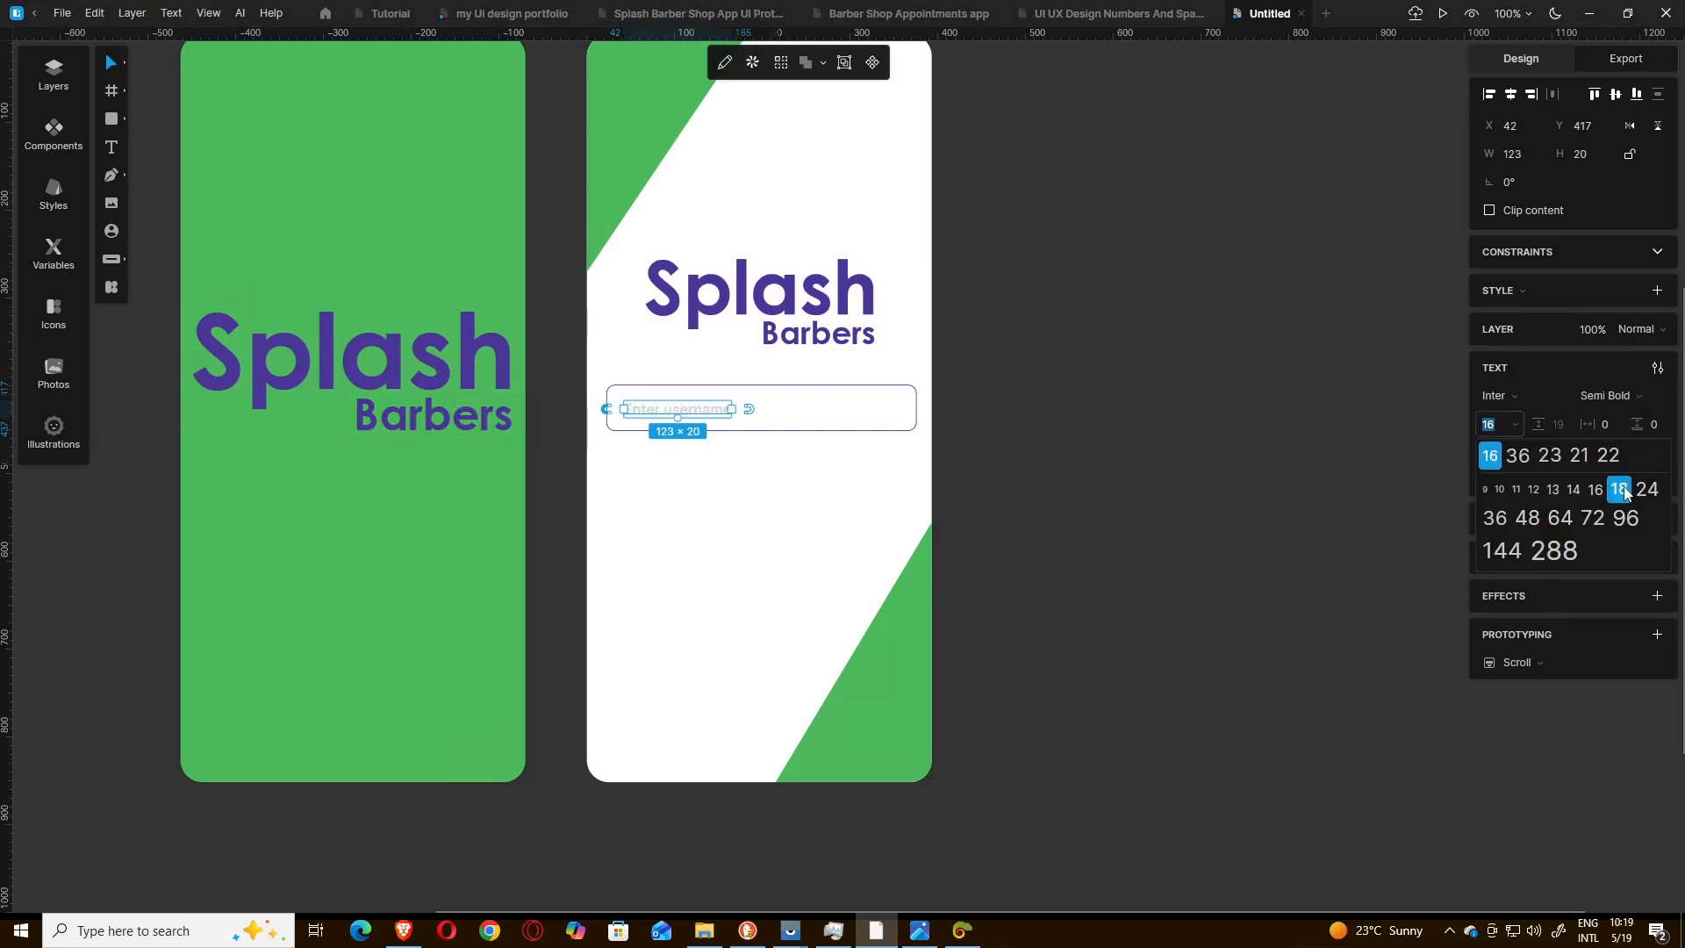
click(1620, 489)
click(1057, 430)
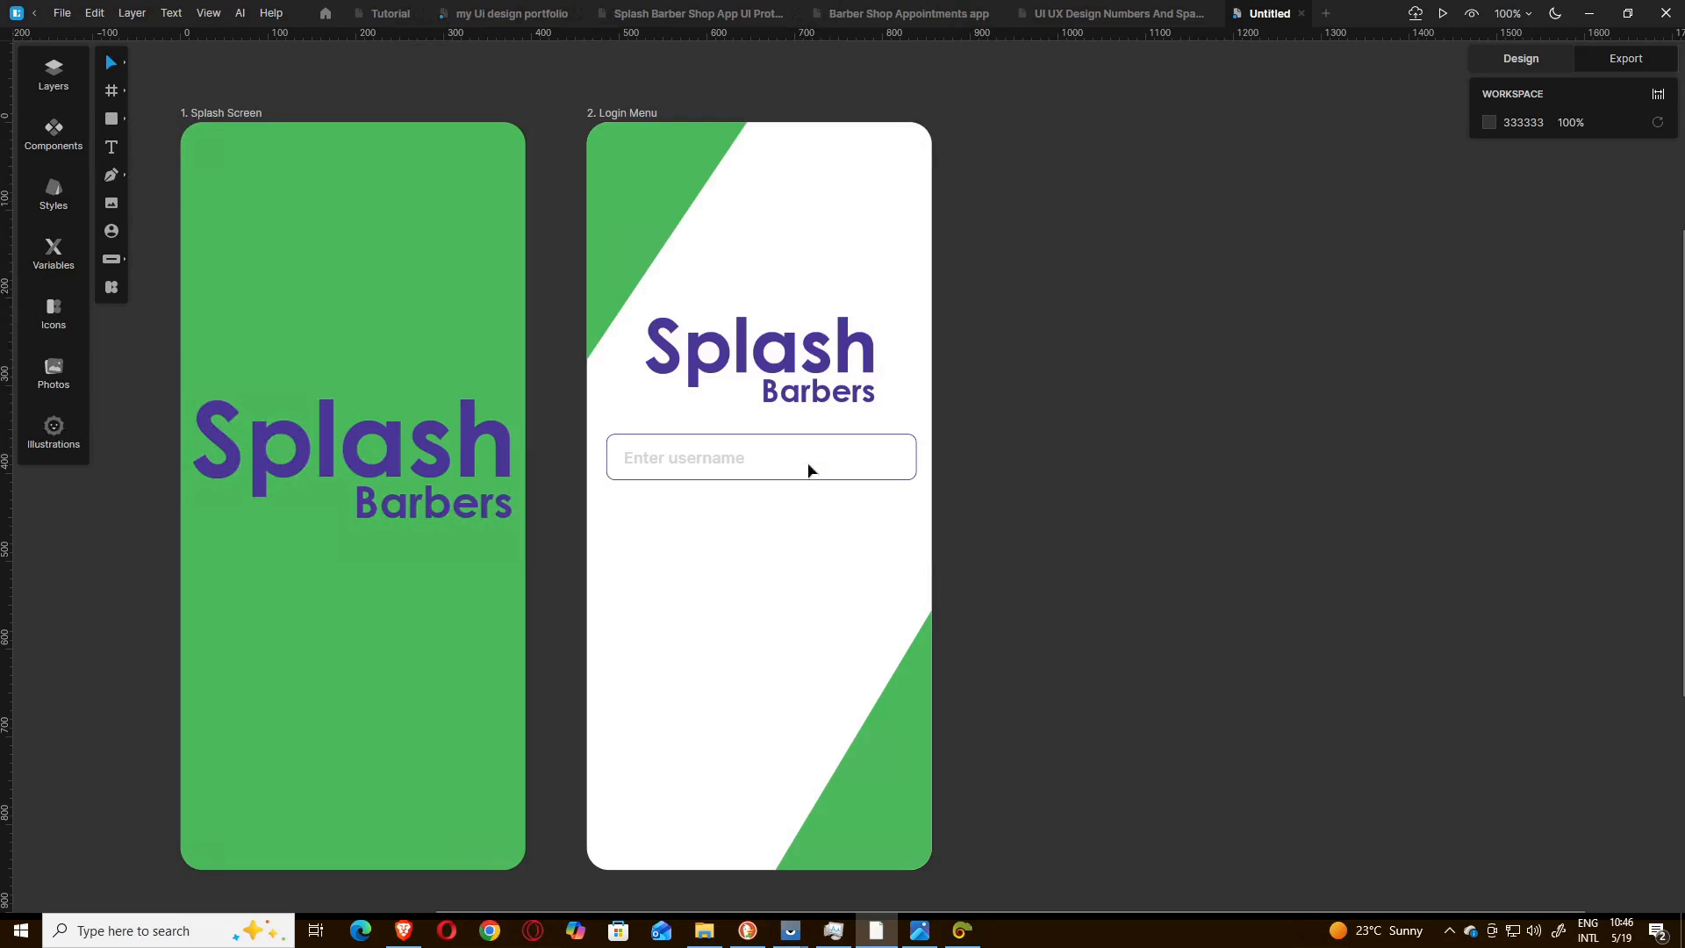
Duplicate the username field with its placeholder text and place the copy directly below the original.
click(926, 932)
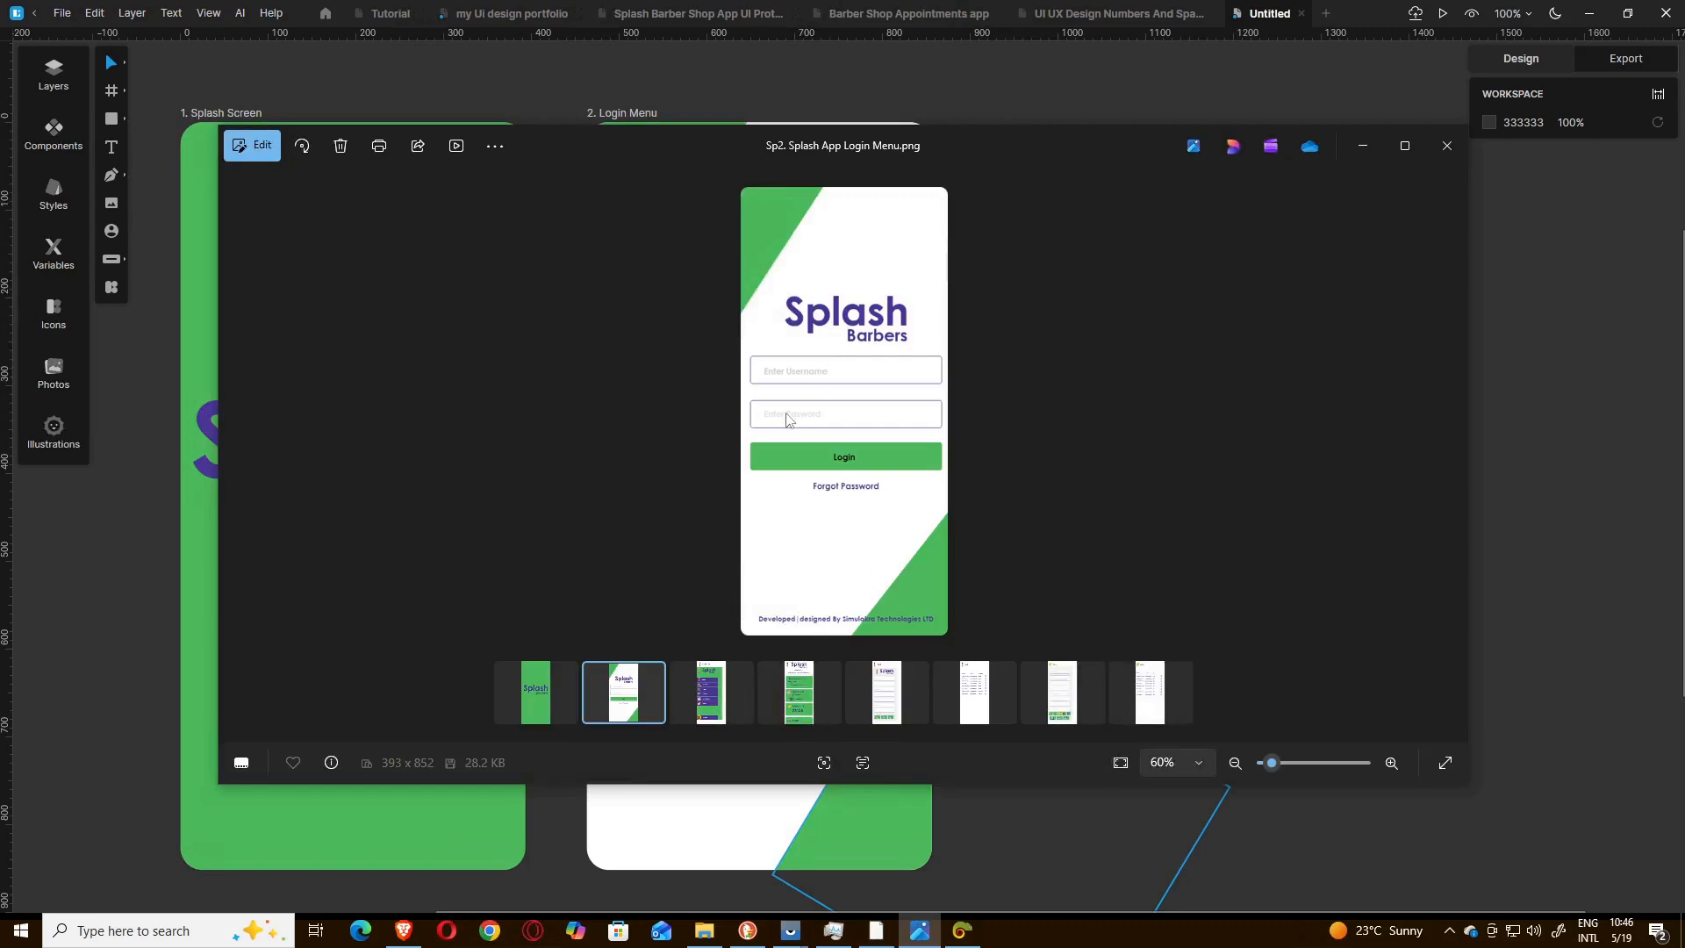
click(1363, 146)
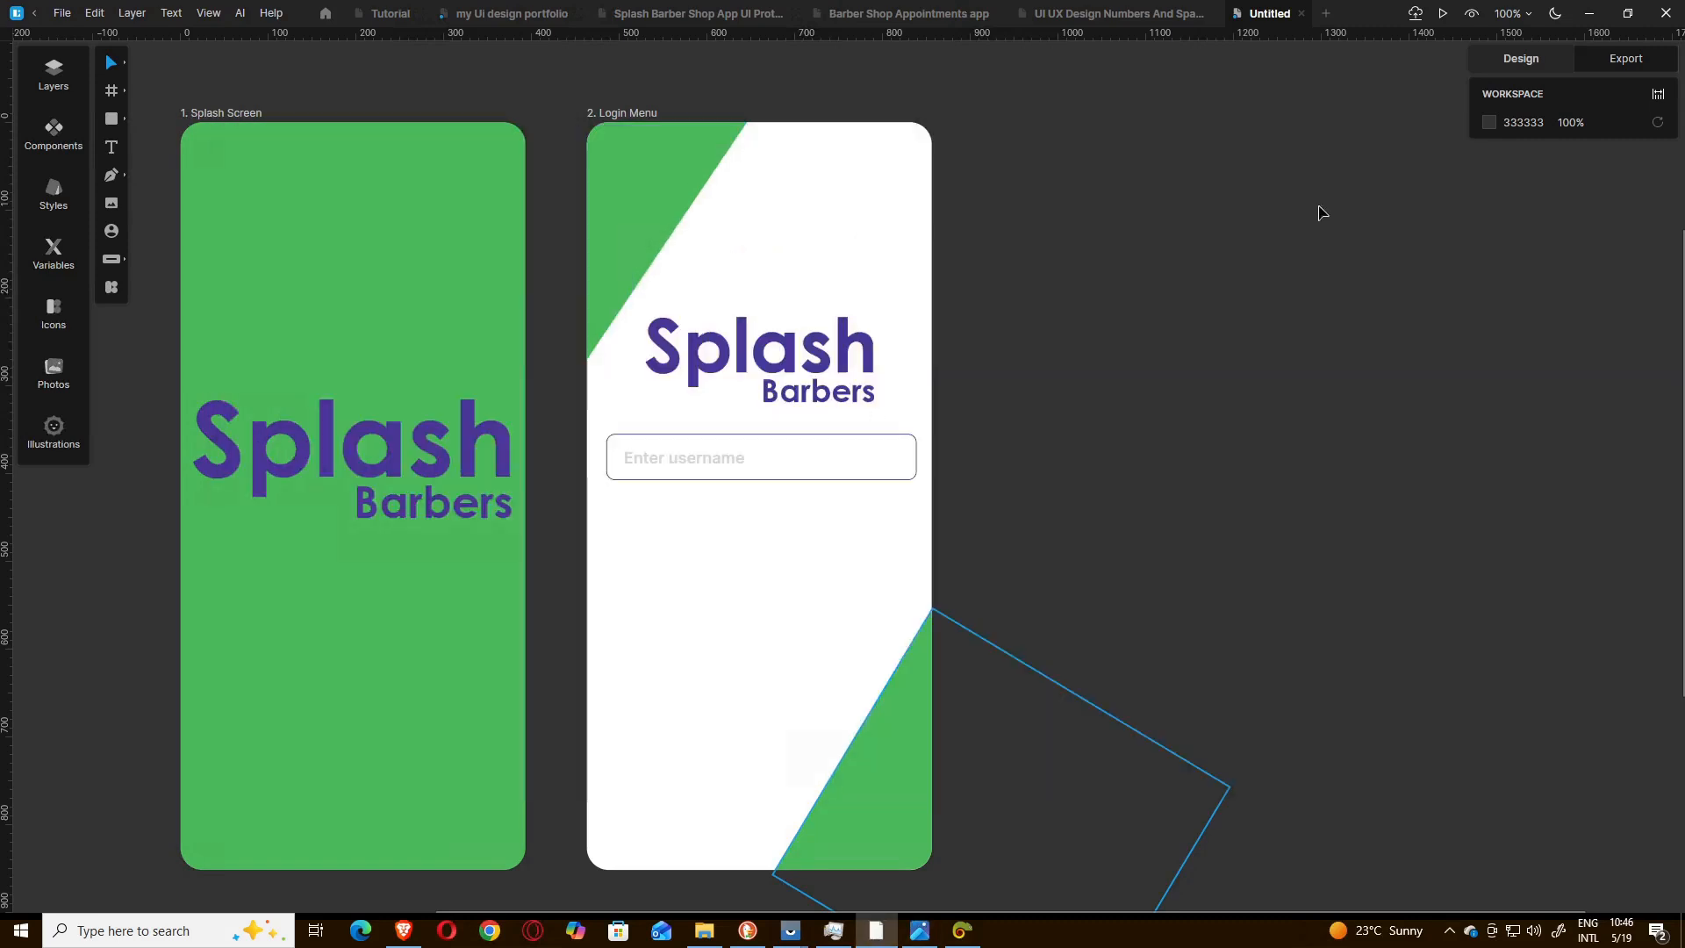
click(684, 458)
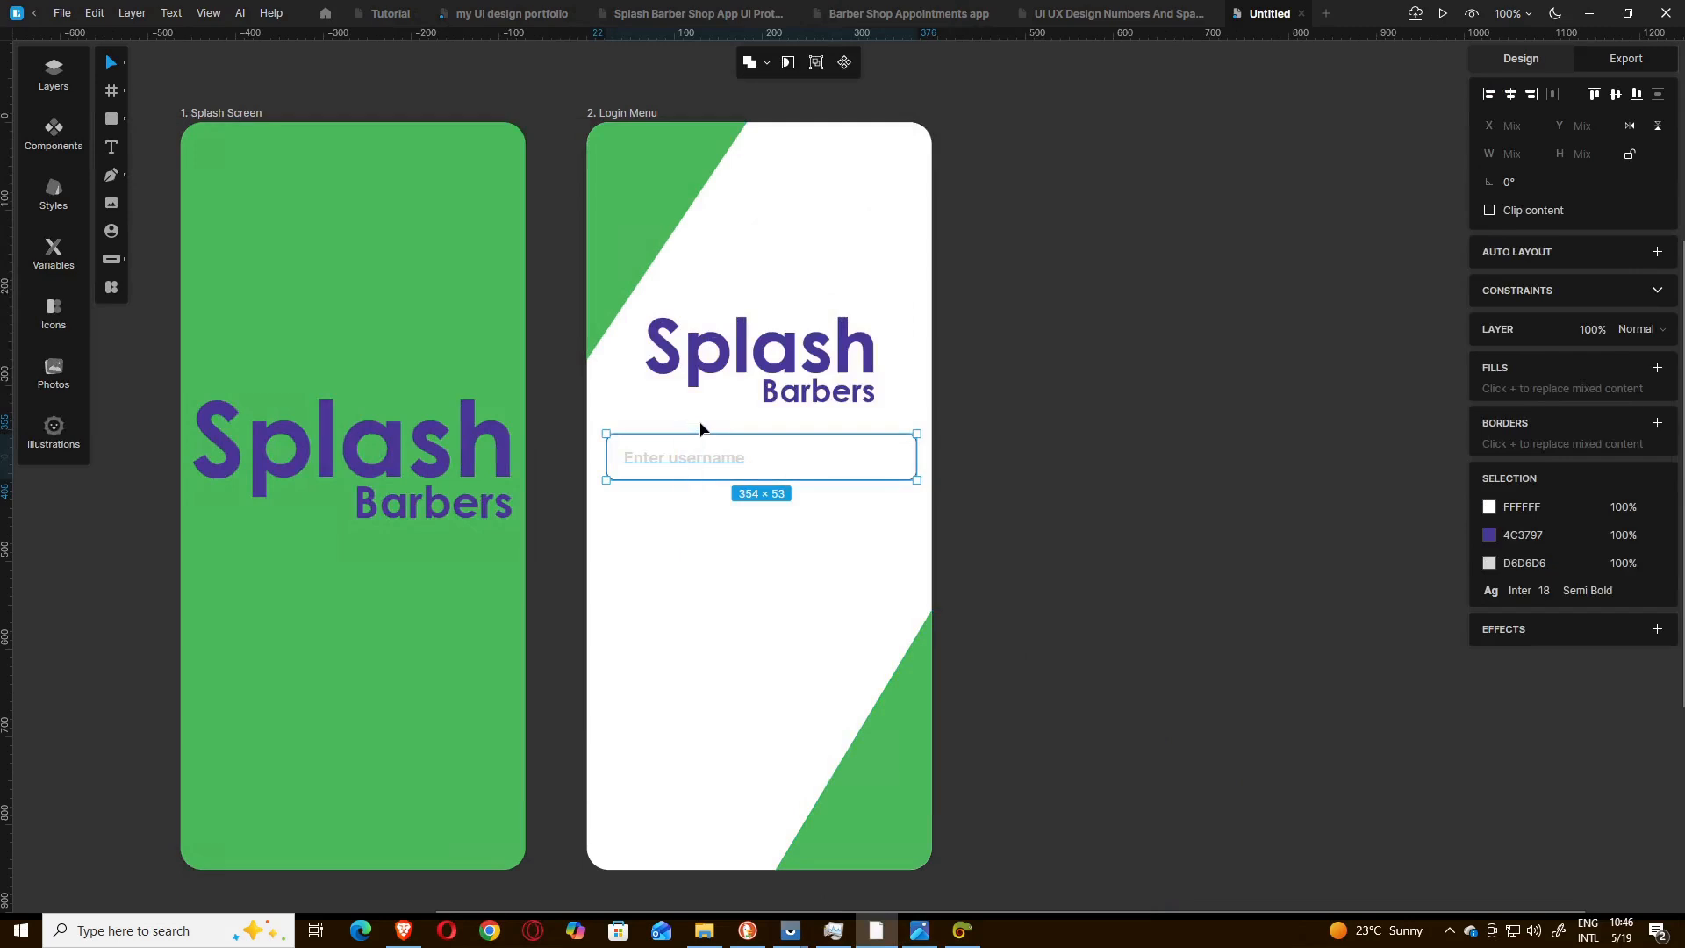
key(ctrl+d)
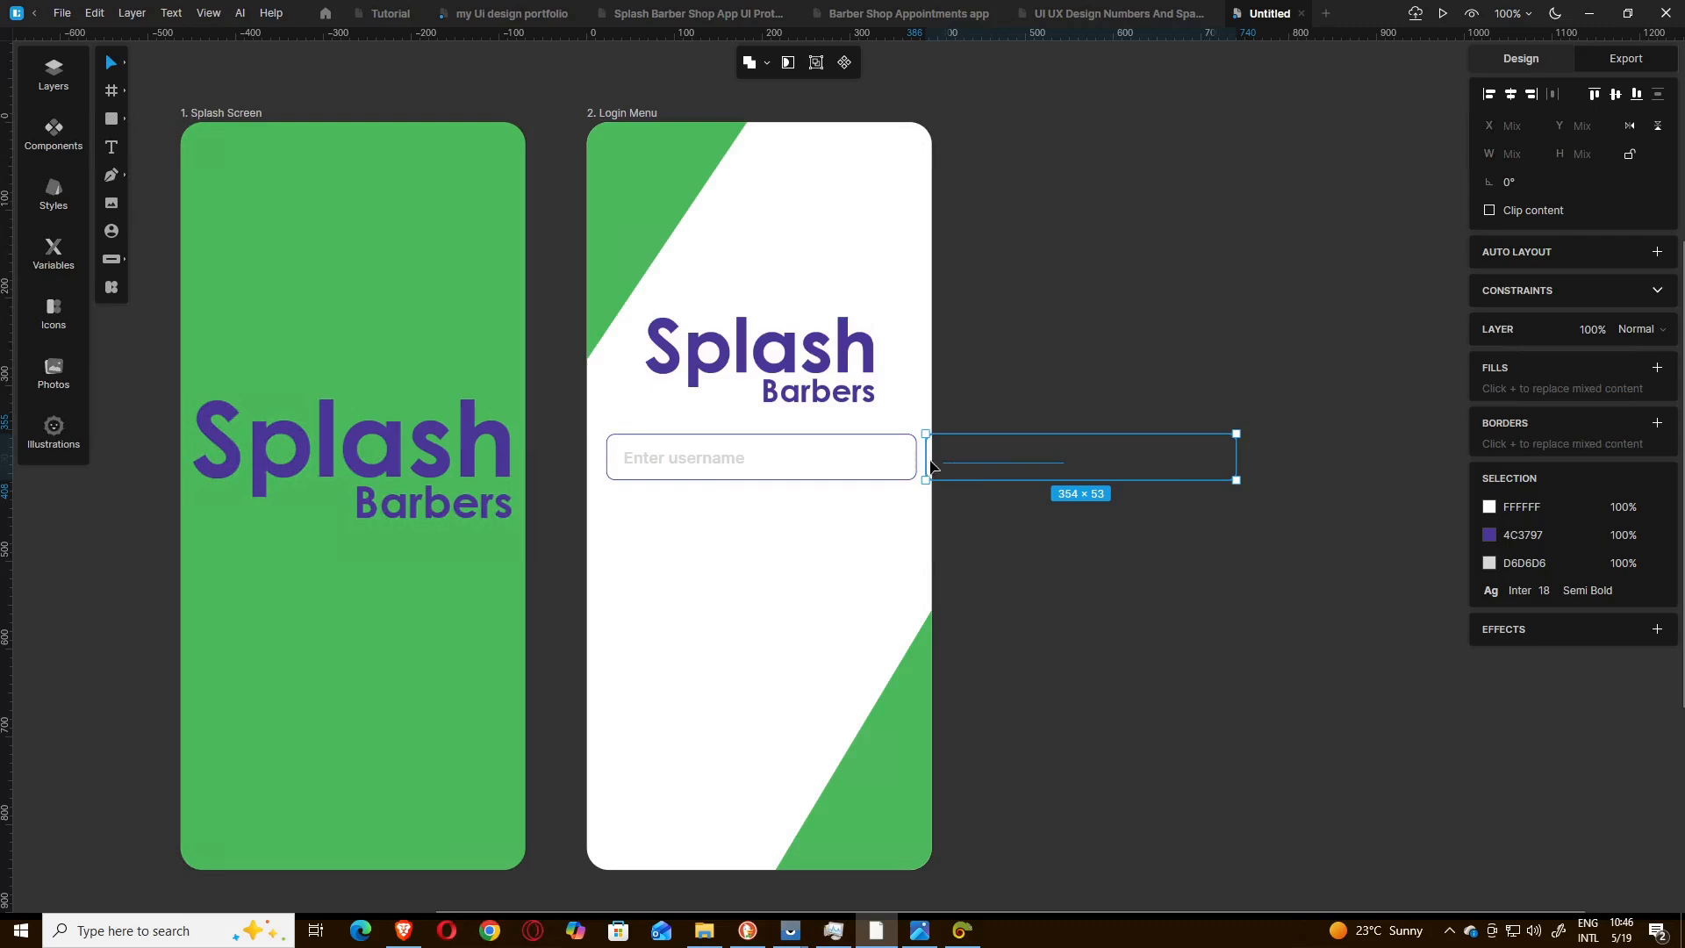
drag(916, 501, 605, 539)
click(667, 566)
Change the placeholder text in the second field to "Enter password".
double_click(655, 521)
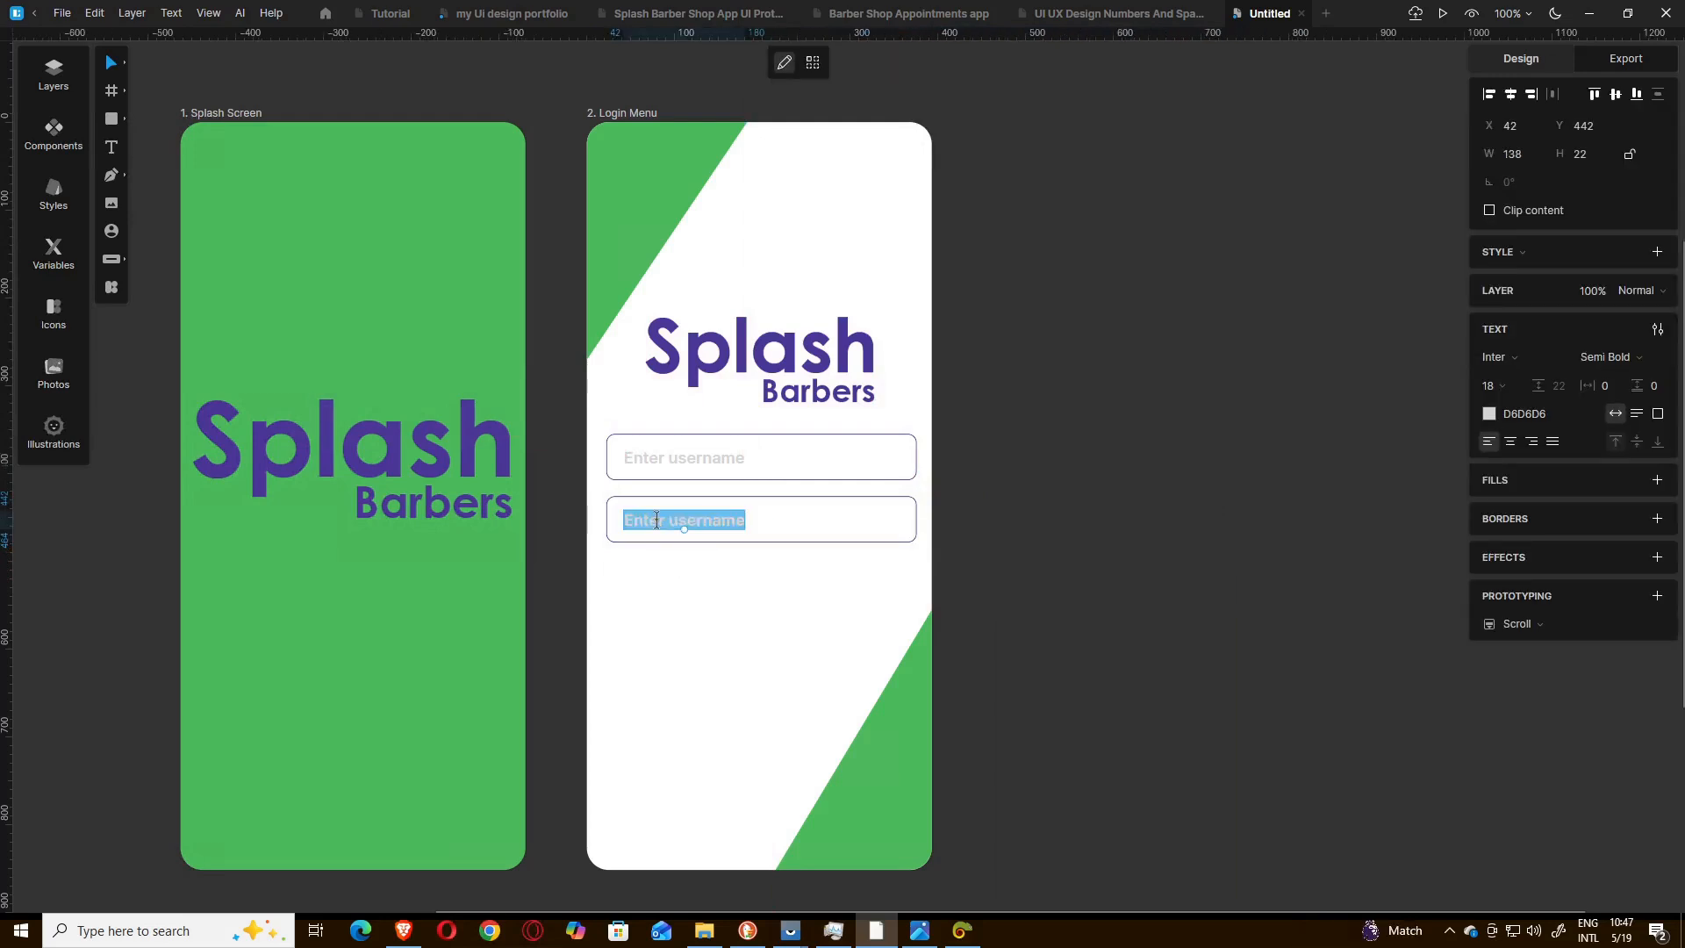
drag(669, 521, 745, 520)
text(password)
key(Escape)
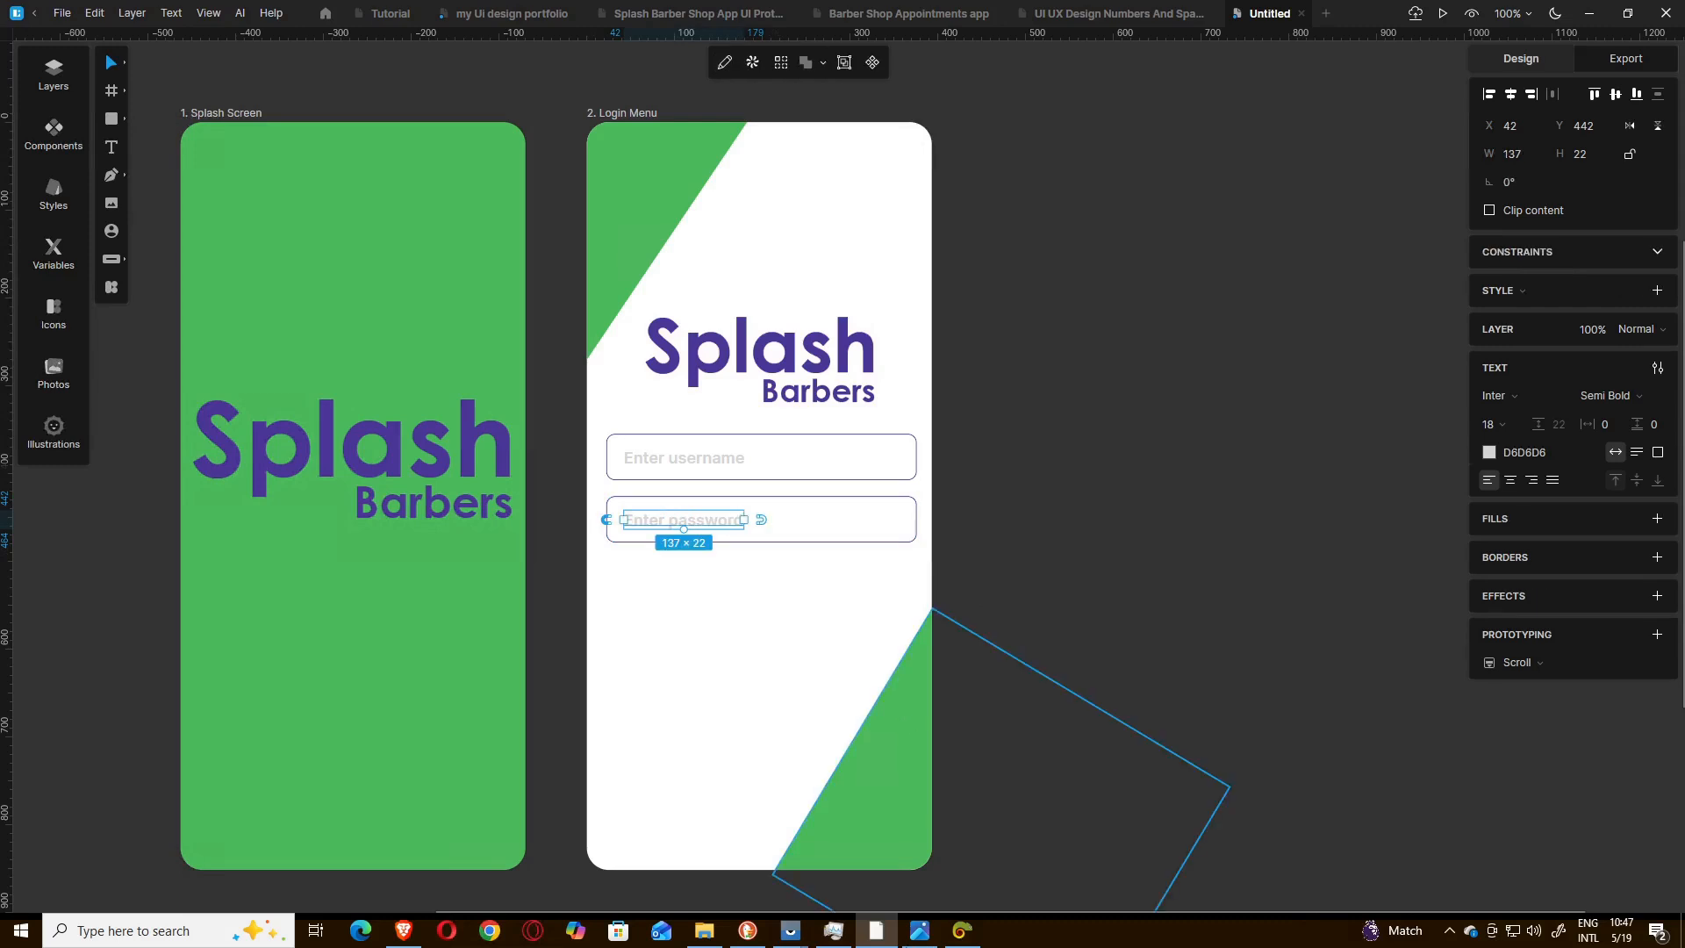
Duplicate the password field's rectangle and place the copy below it at X 22, Y 497.
click(919, 932)
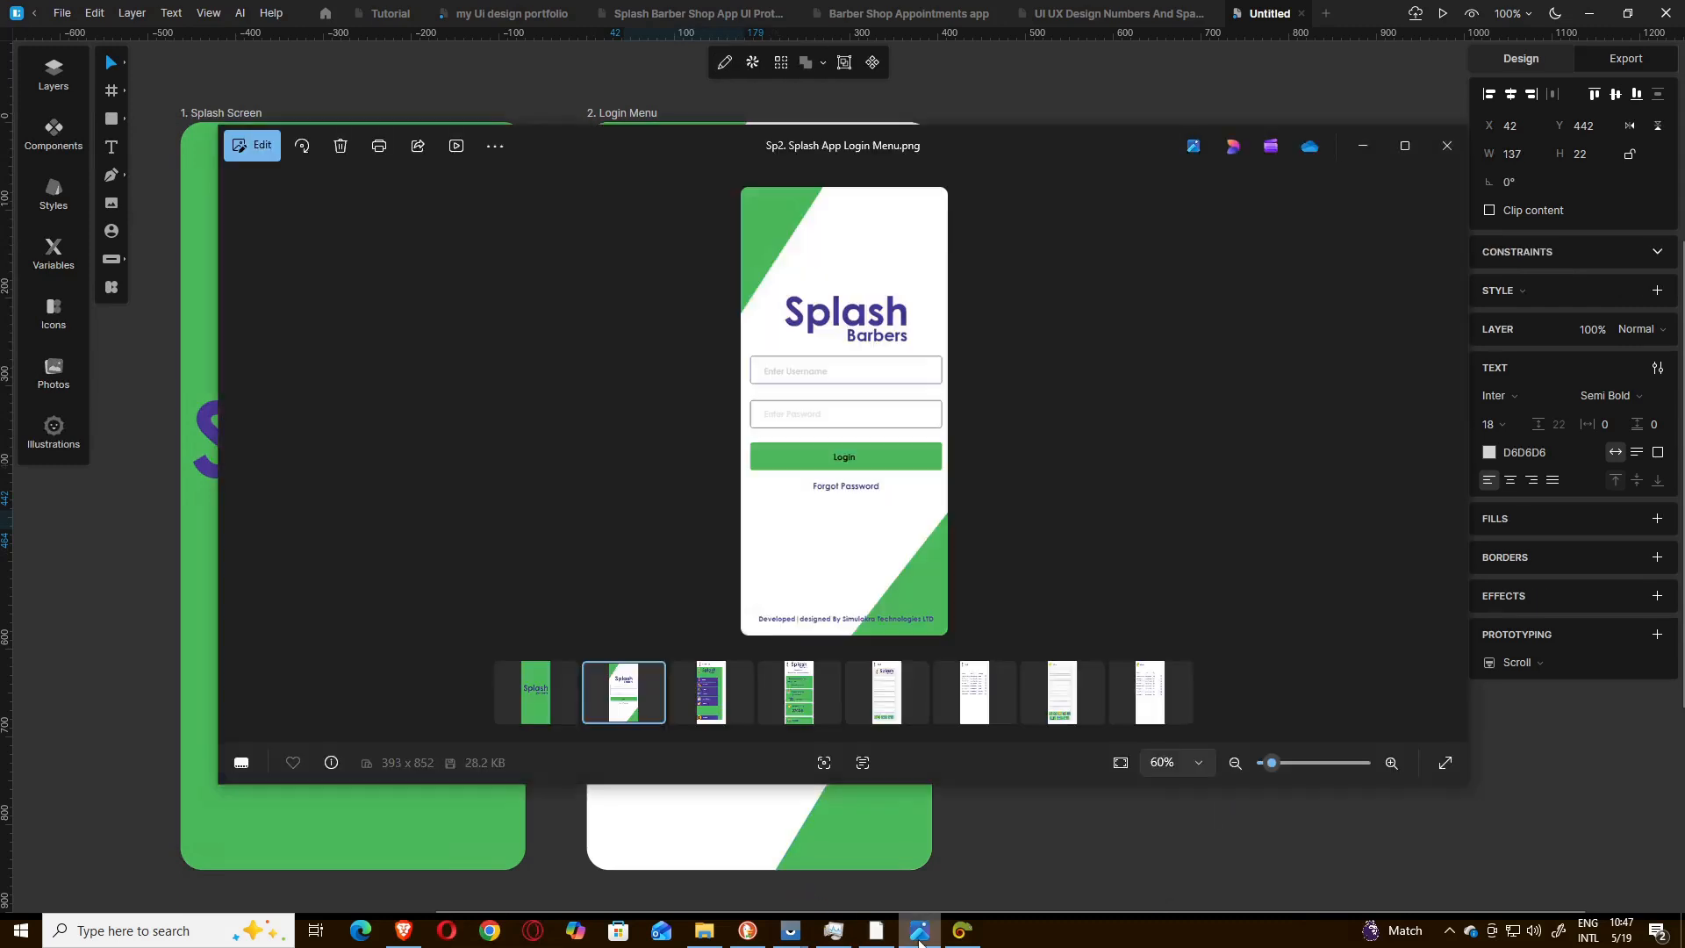
click(919, 932)
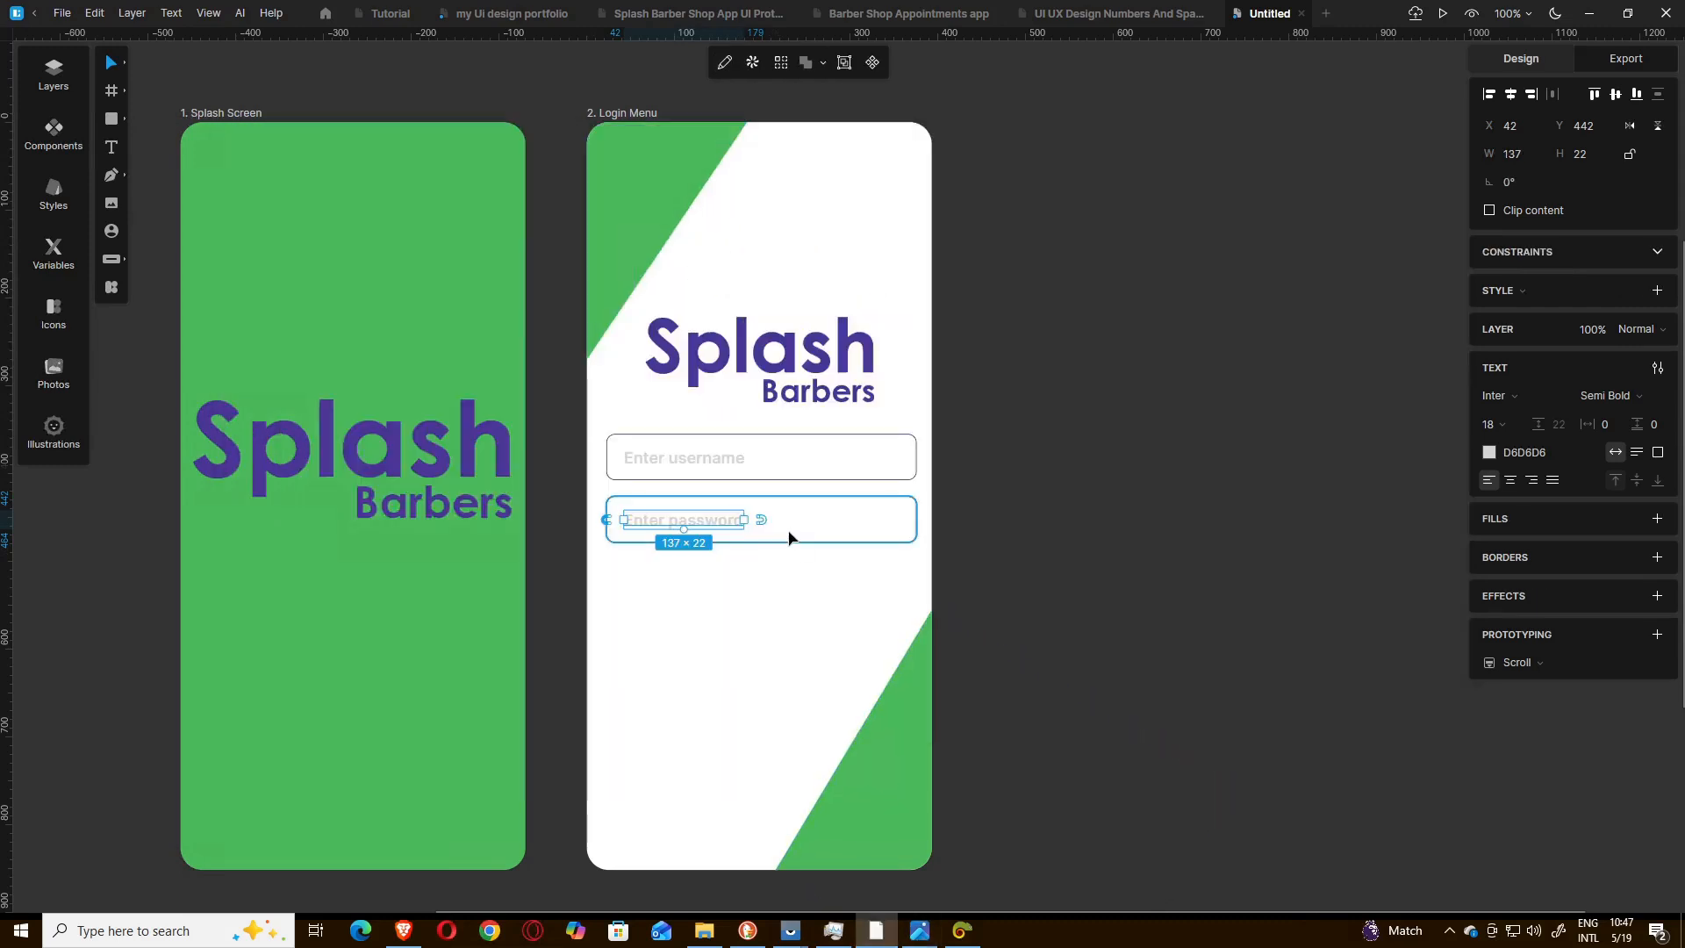
click(789, 538)
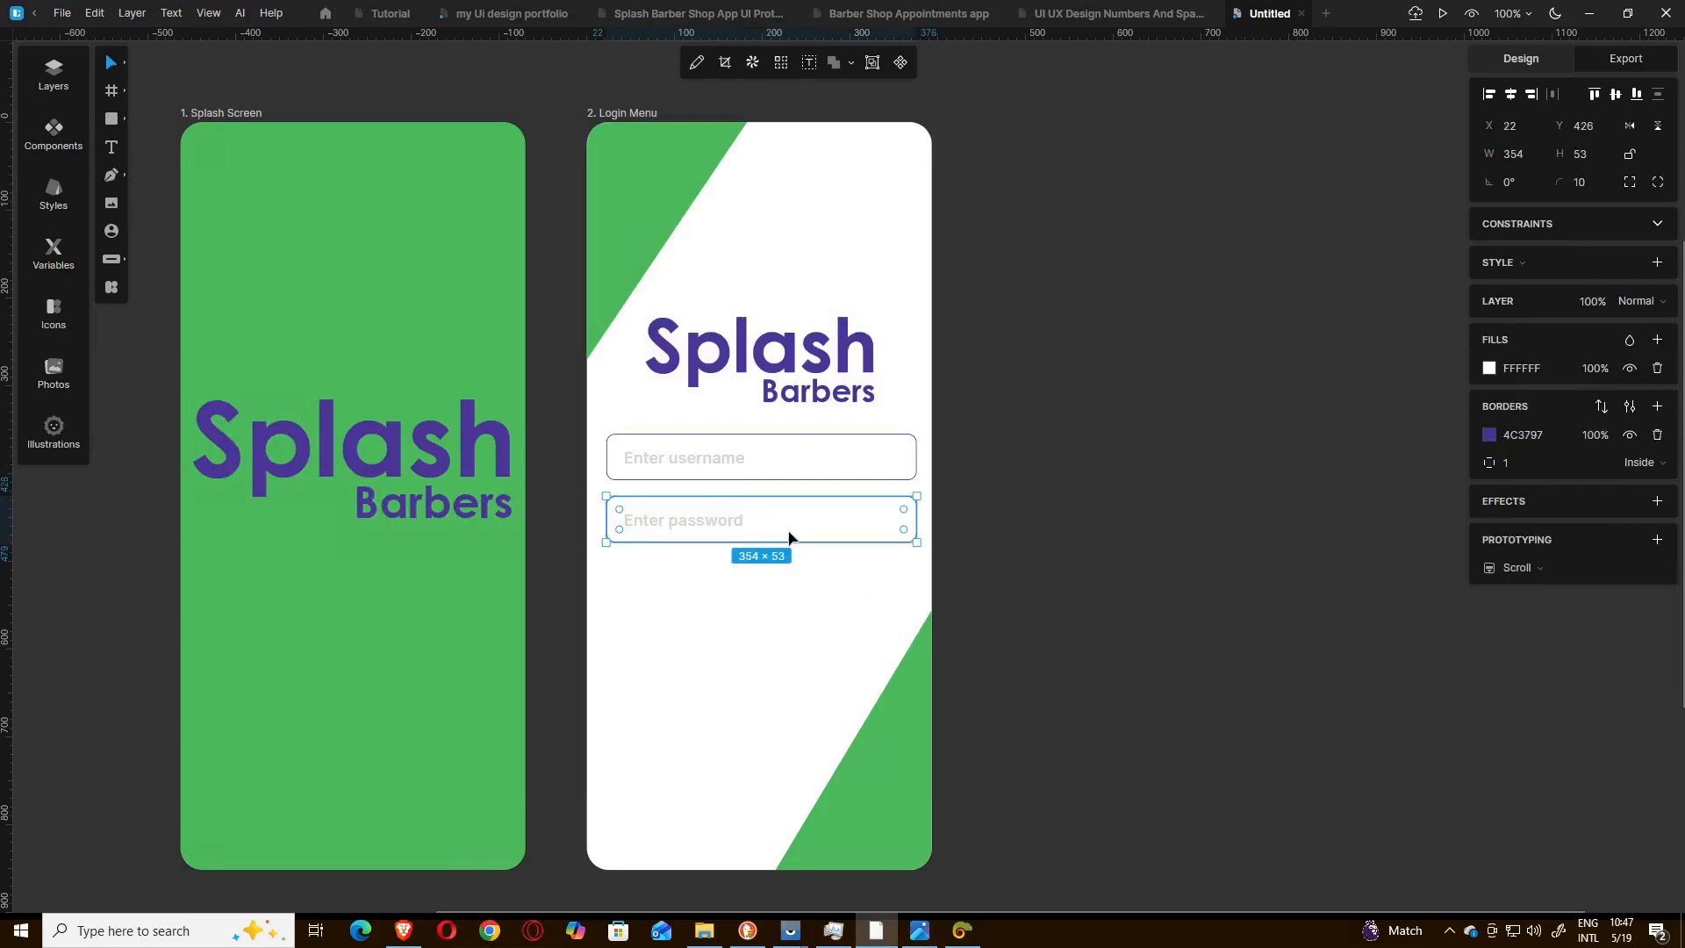
key(ctrl+d)
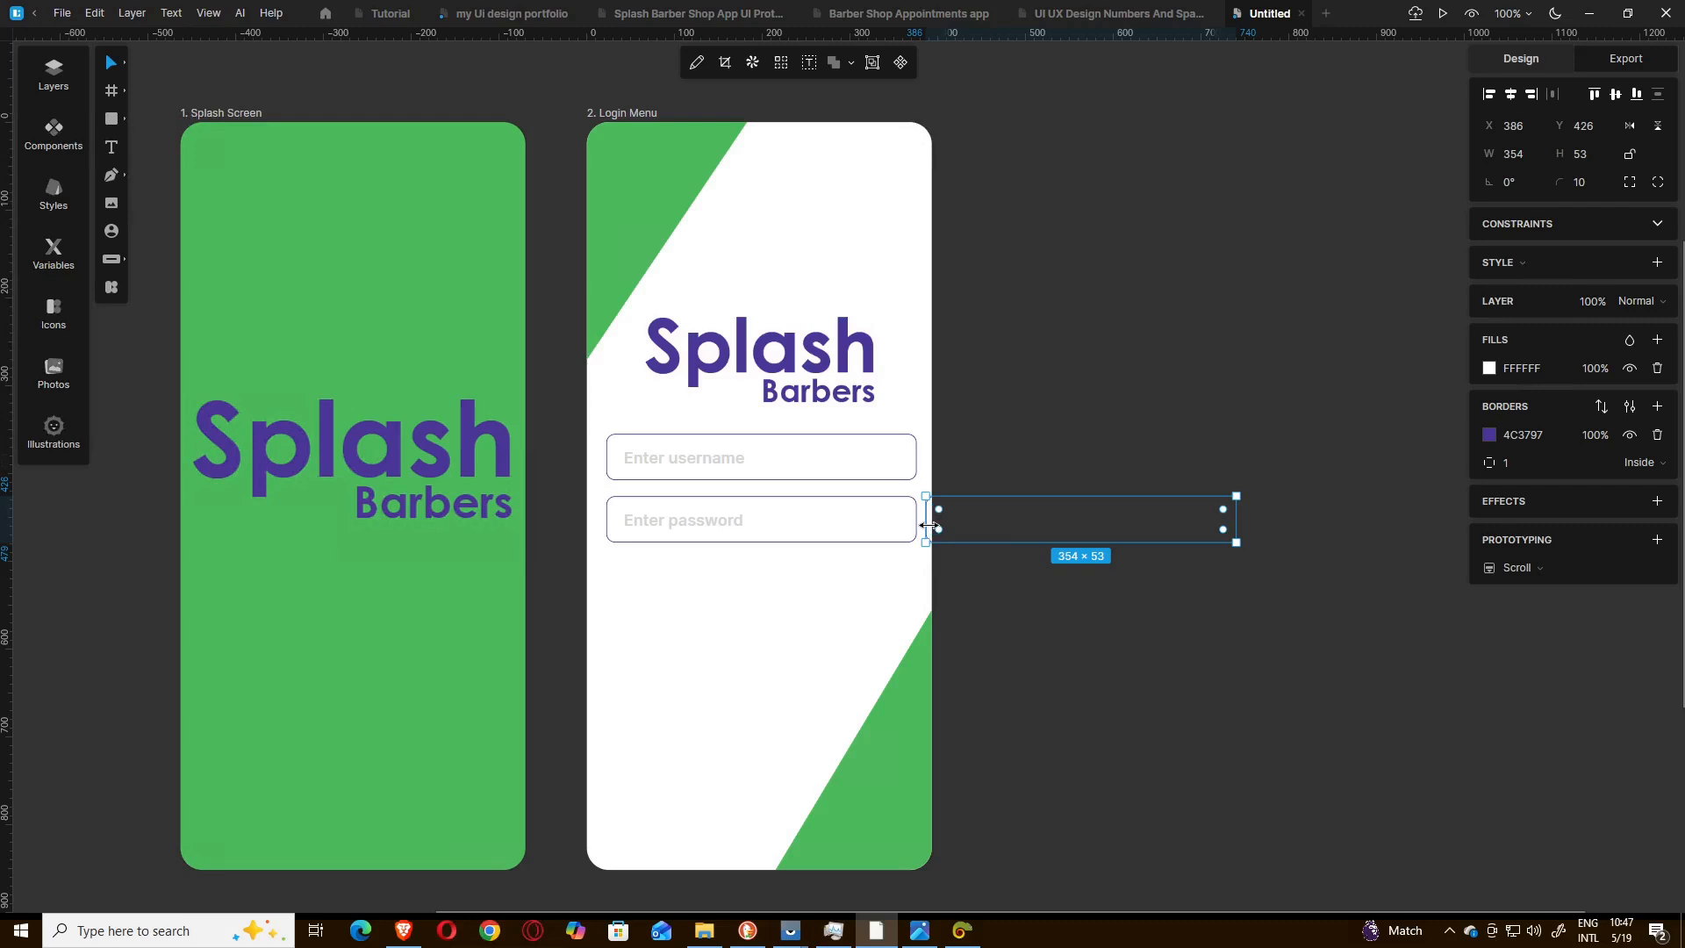
drag(933, 529, 607, 585)
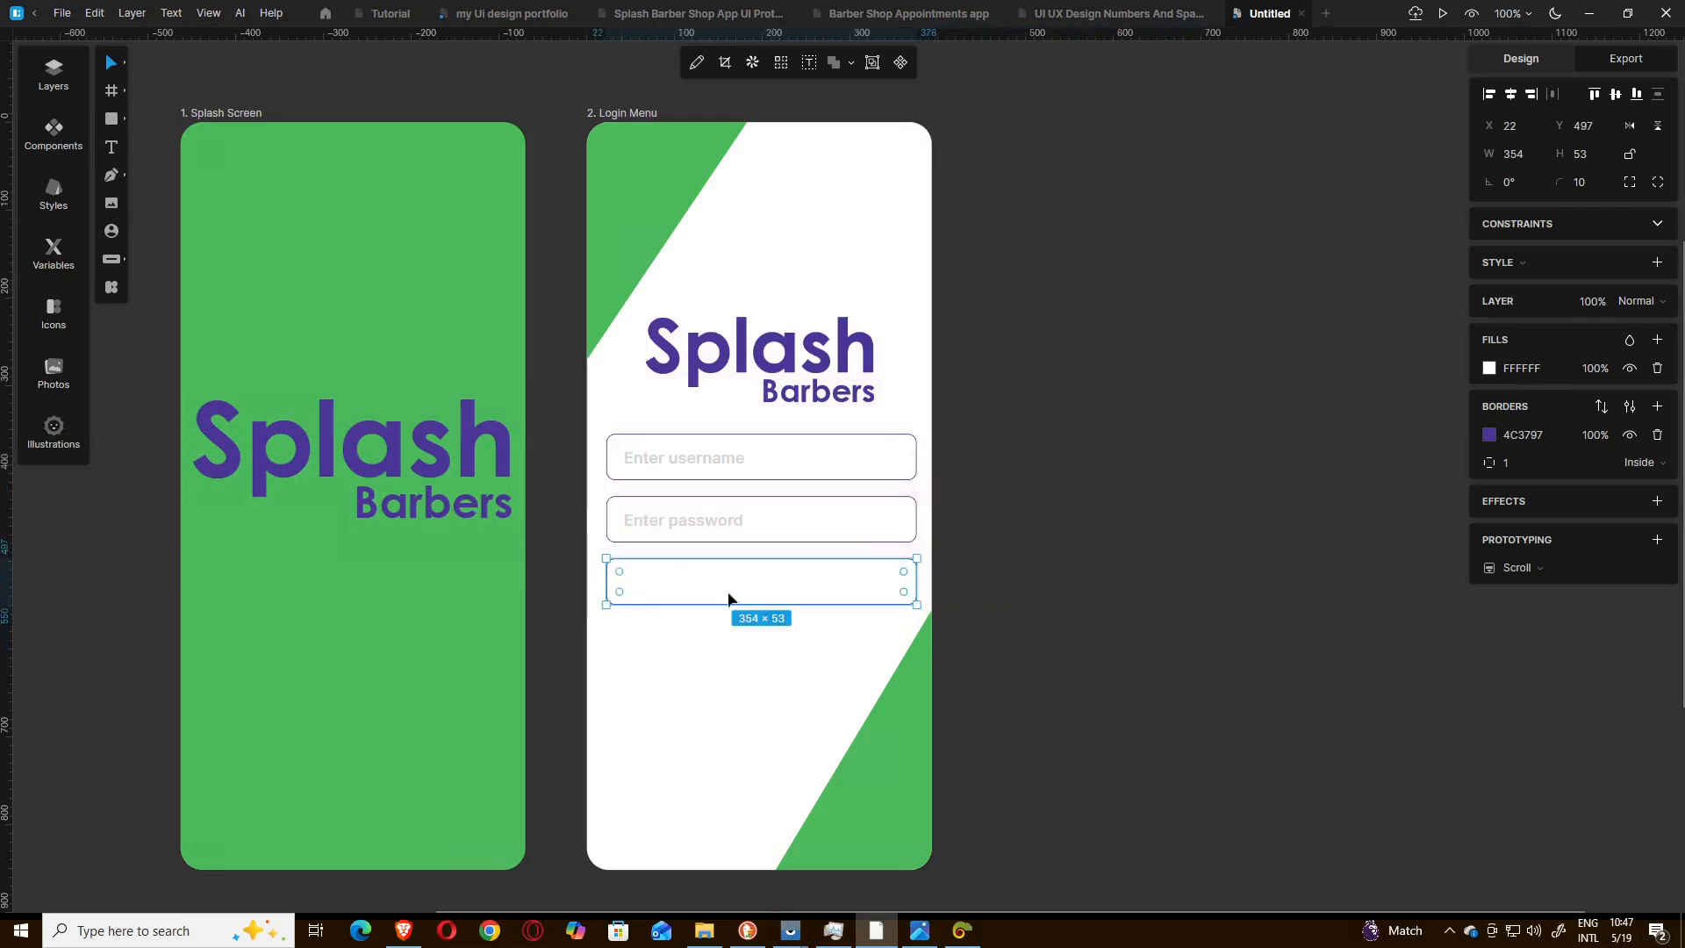
Colour the third rectangle's border and fill with the green 4CBA5D copied from Just Color Picker.
click(962, 931)
click(1161, 327)
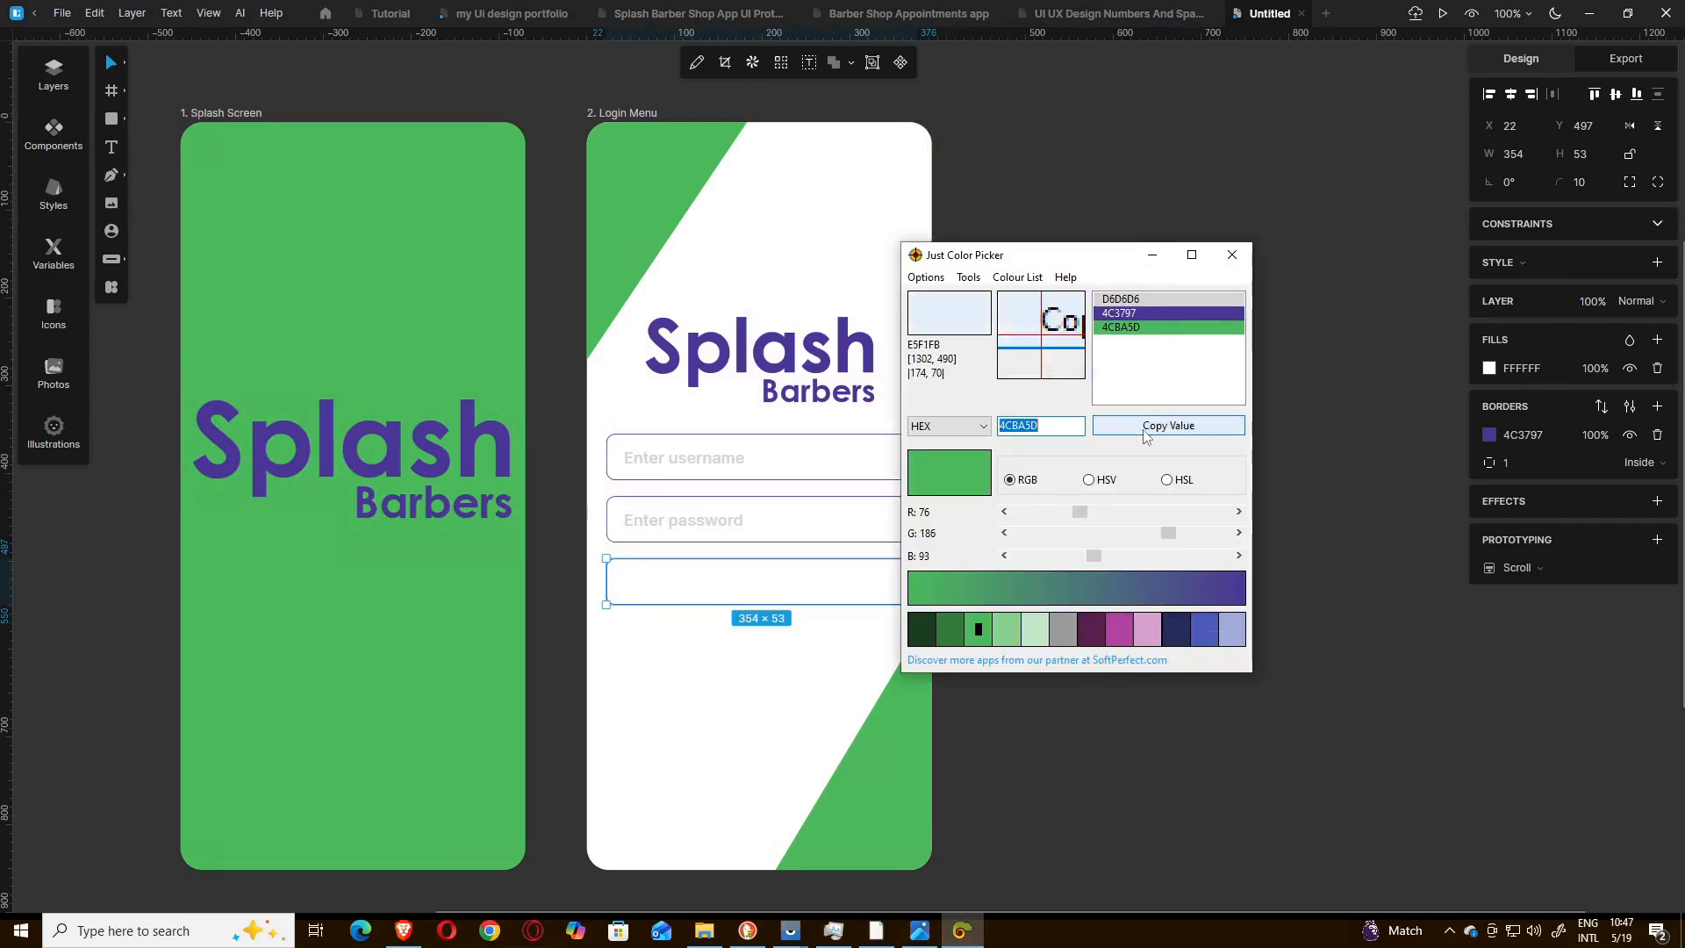
click(1152, 254)
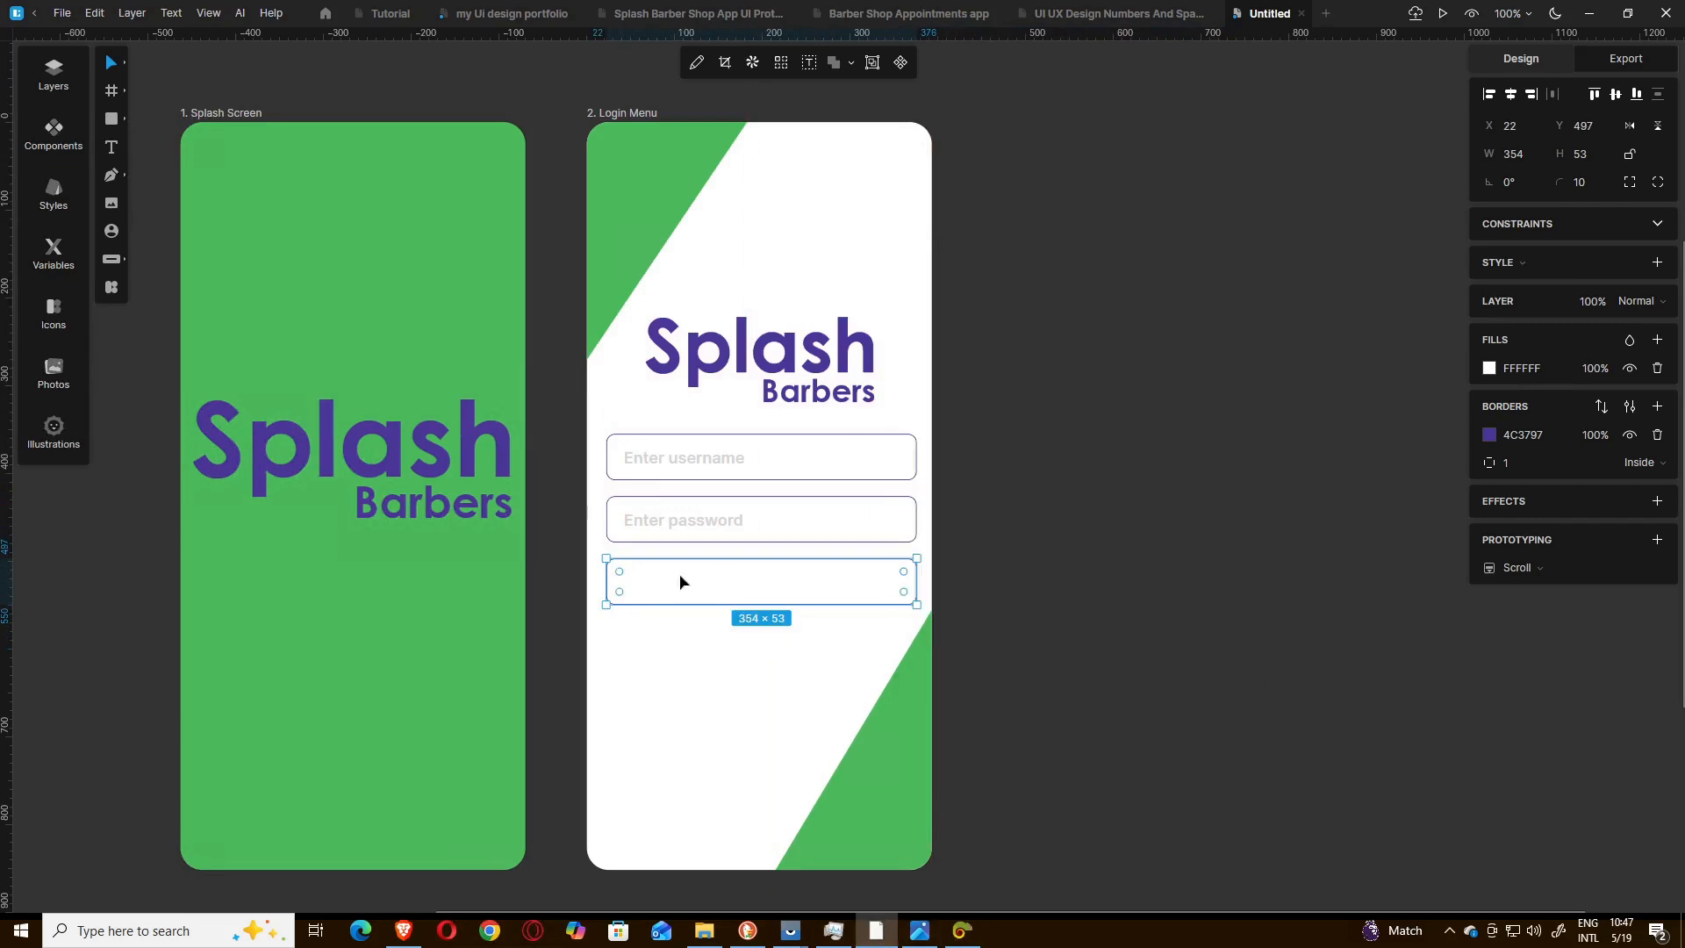
click(1523, 434)
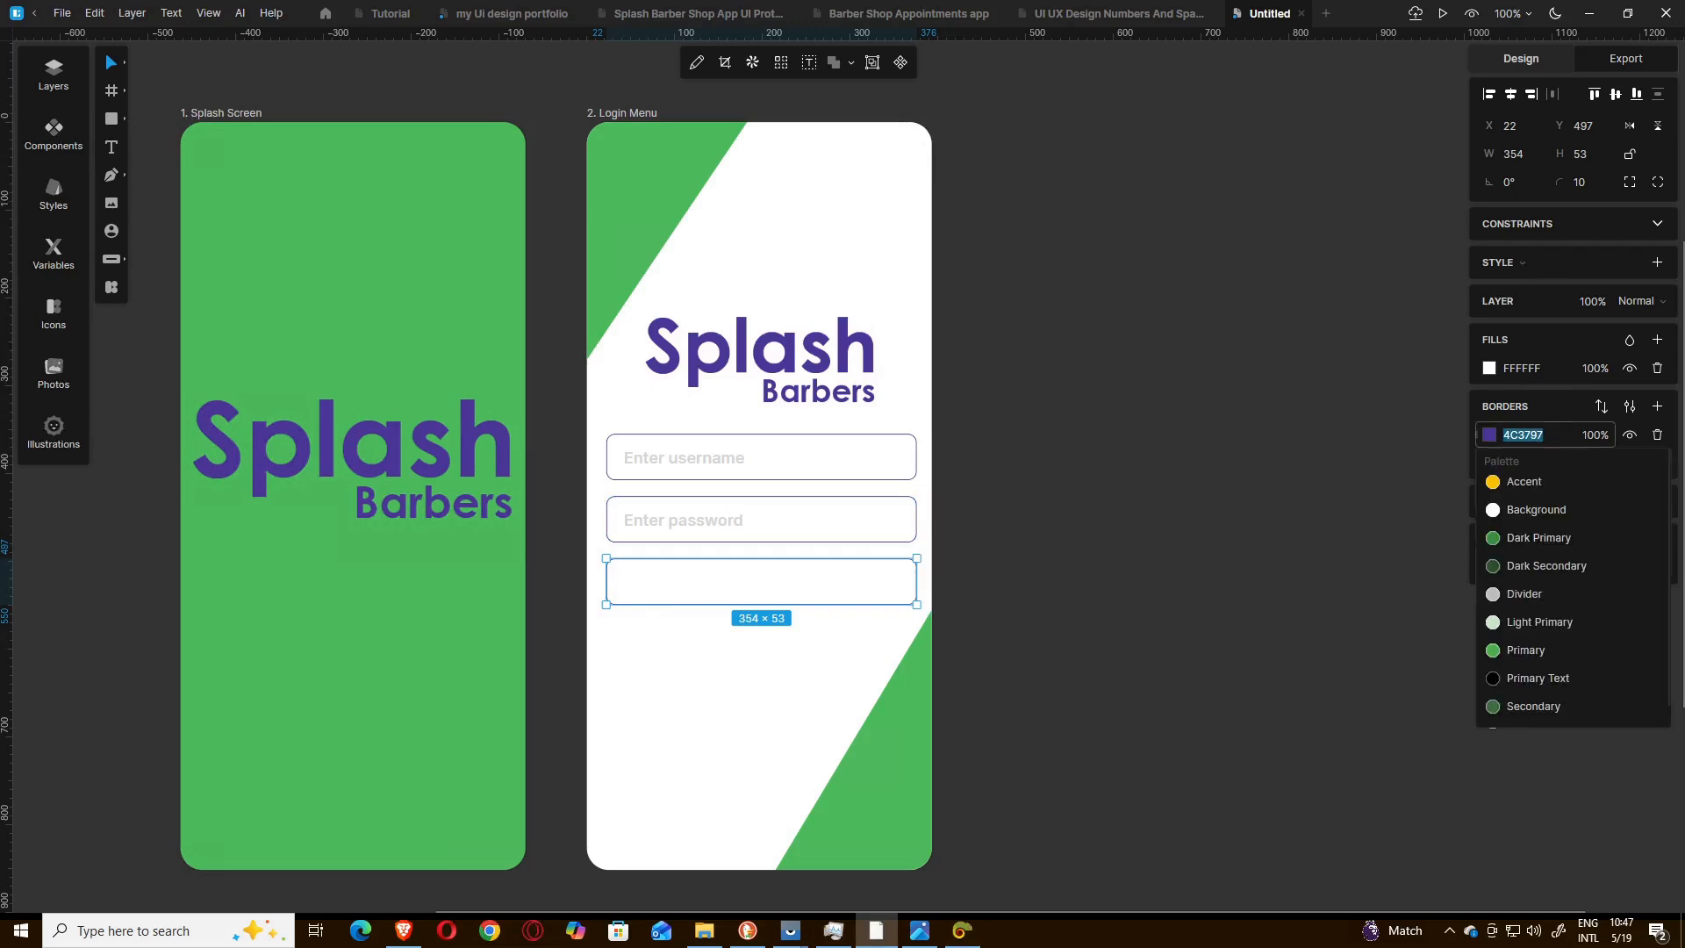
key(ctrl+v)
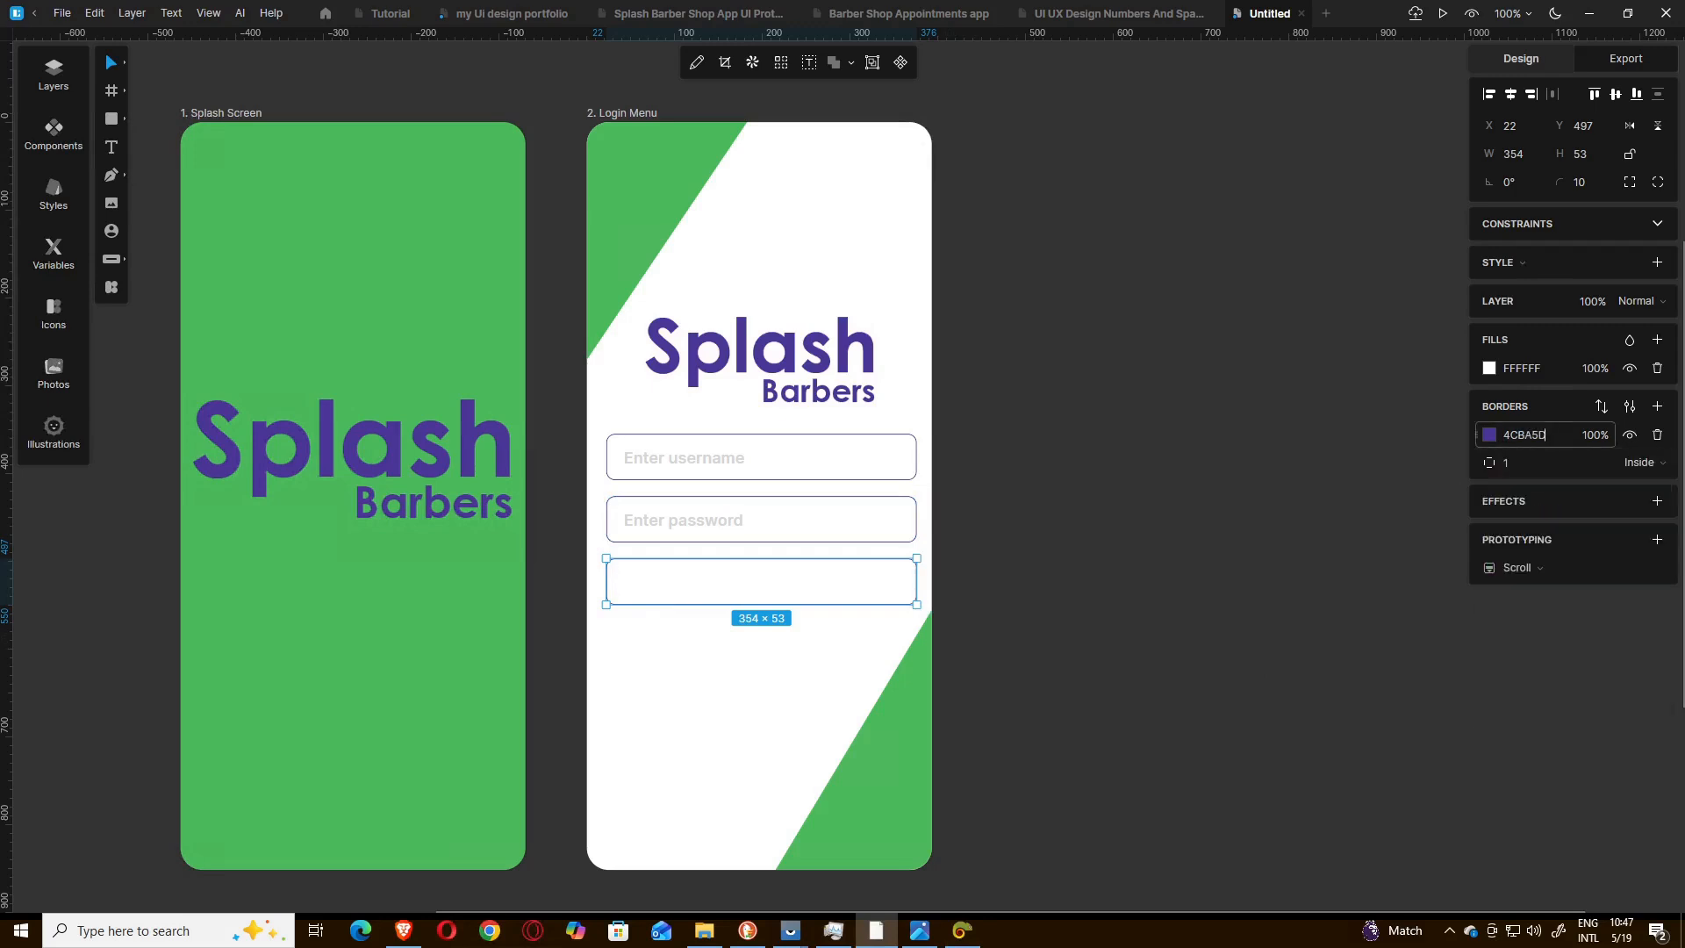
key(Return)
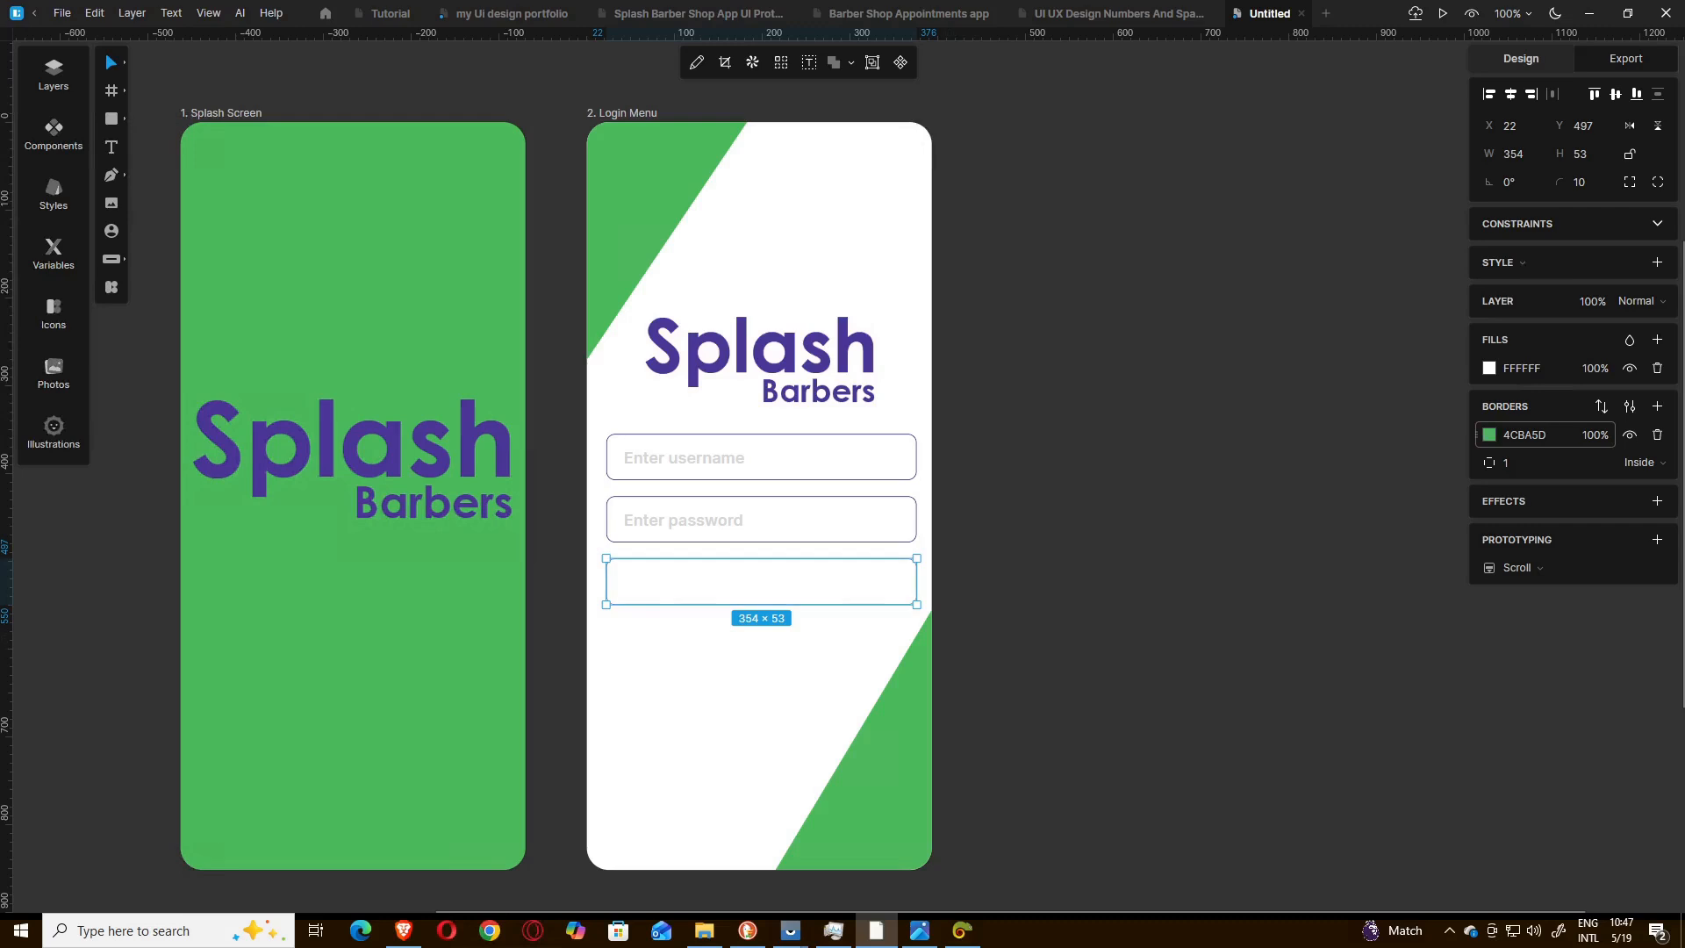
click(1525, 367)
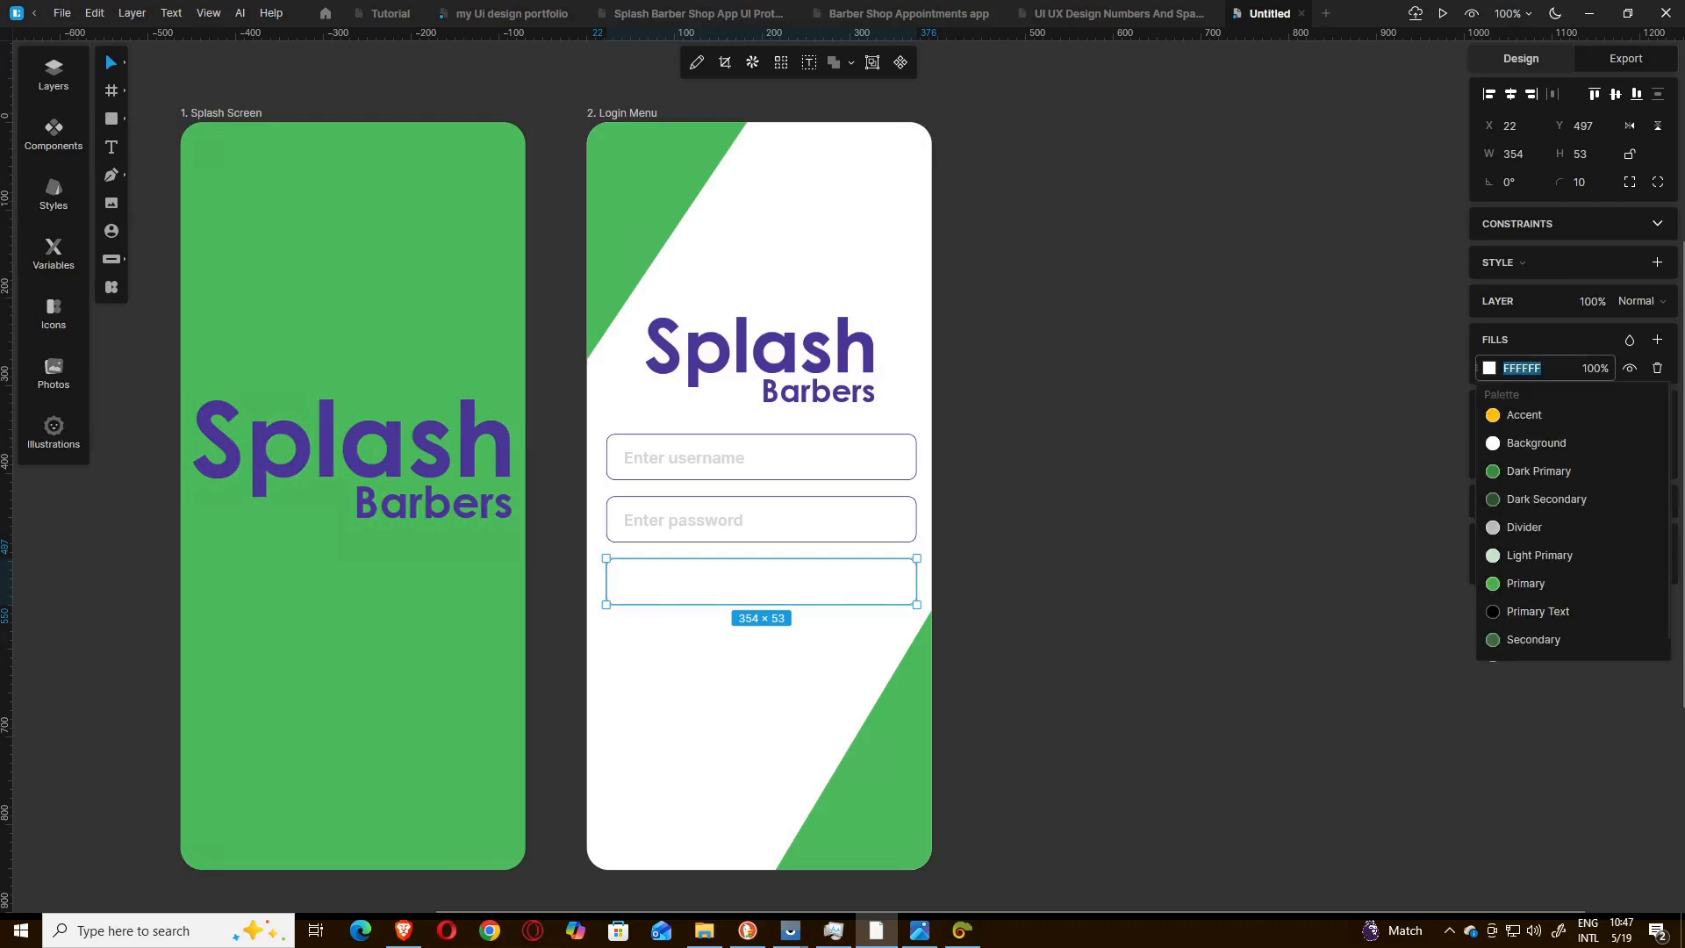
key(ctrl+v)
key(Return)
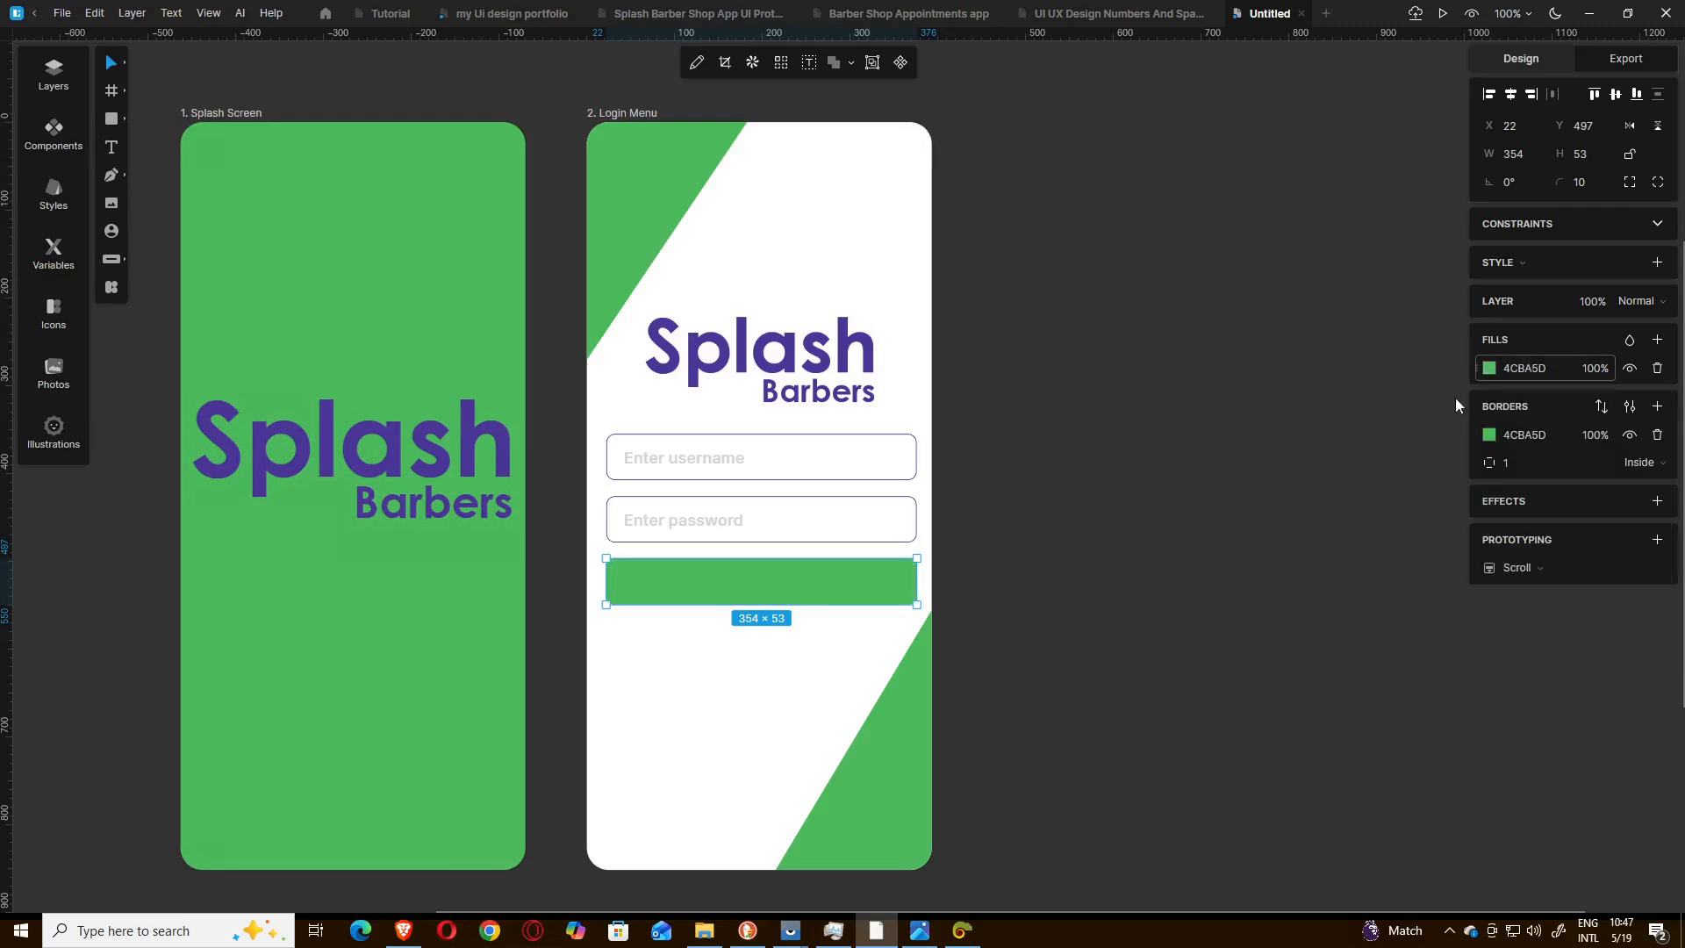
Duplicate the "Enter password" text and place the copy on the green rectangle at about X 119, Y 515.
click(683, 526)
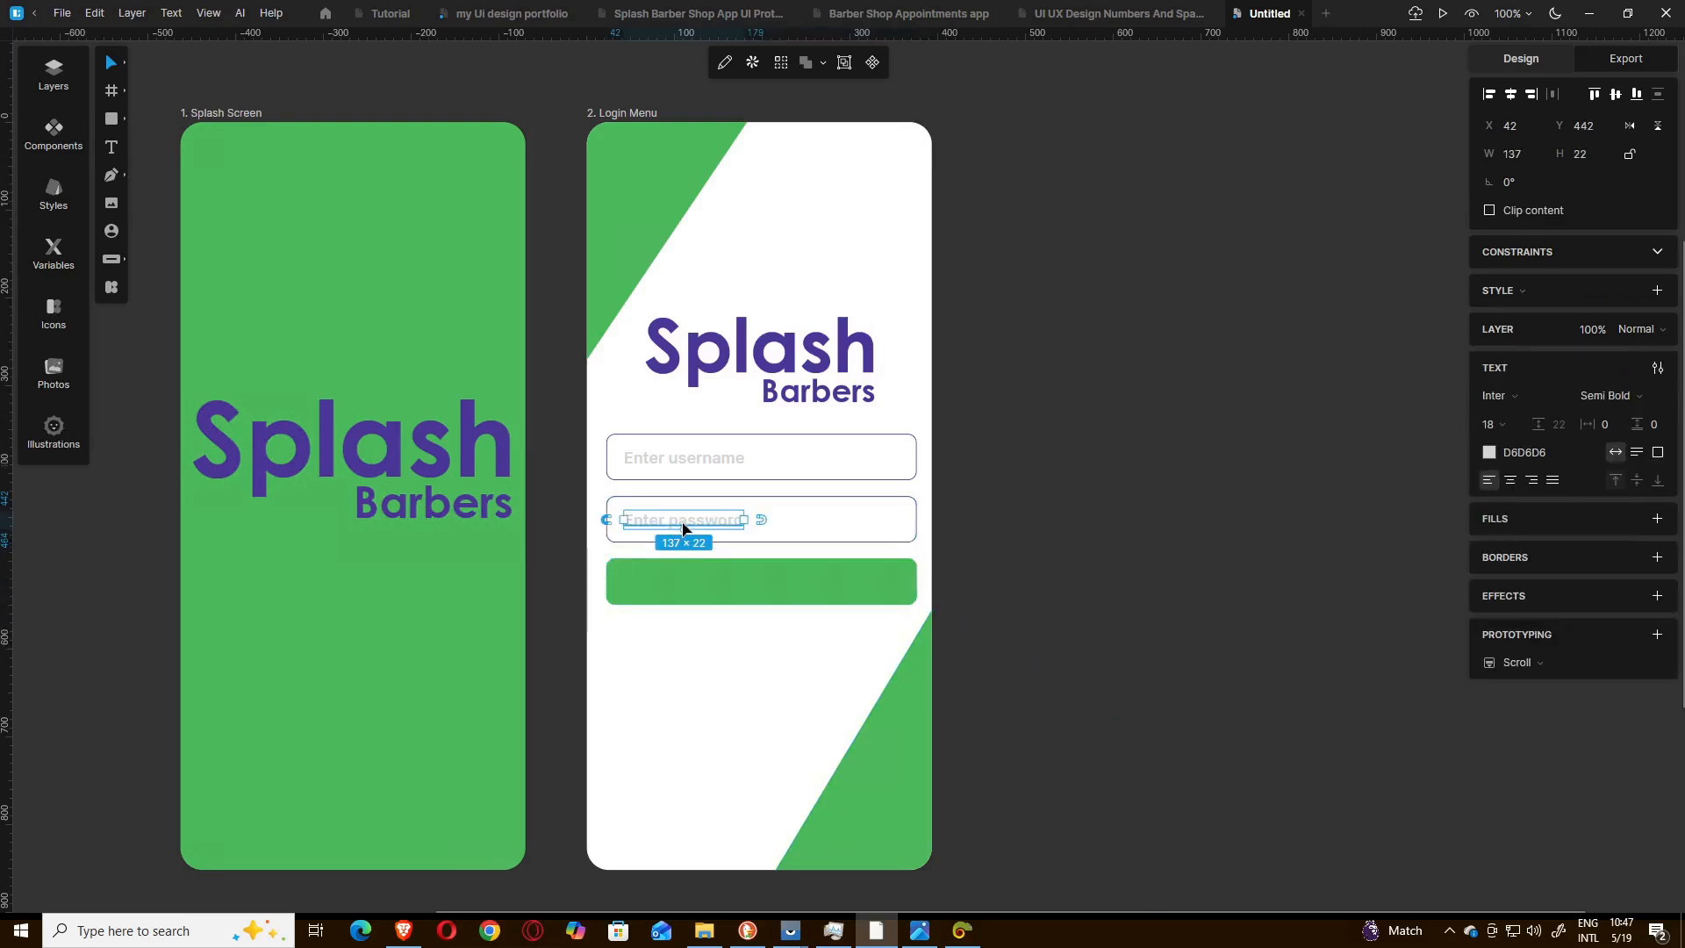
key(ctrl+d)
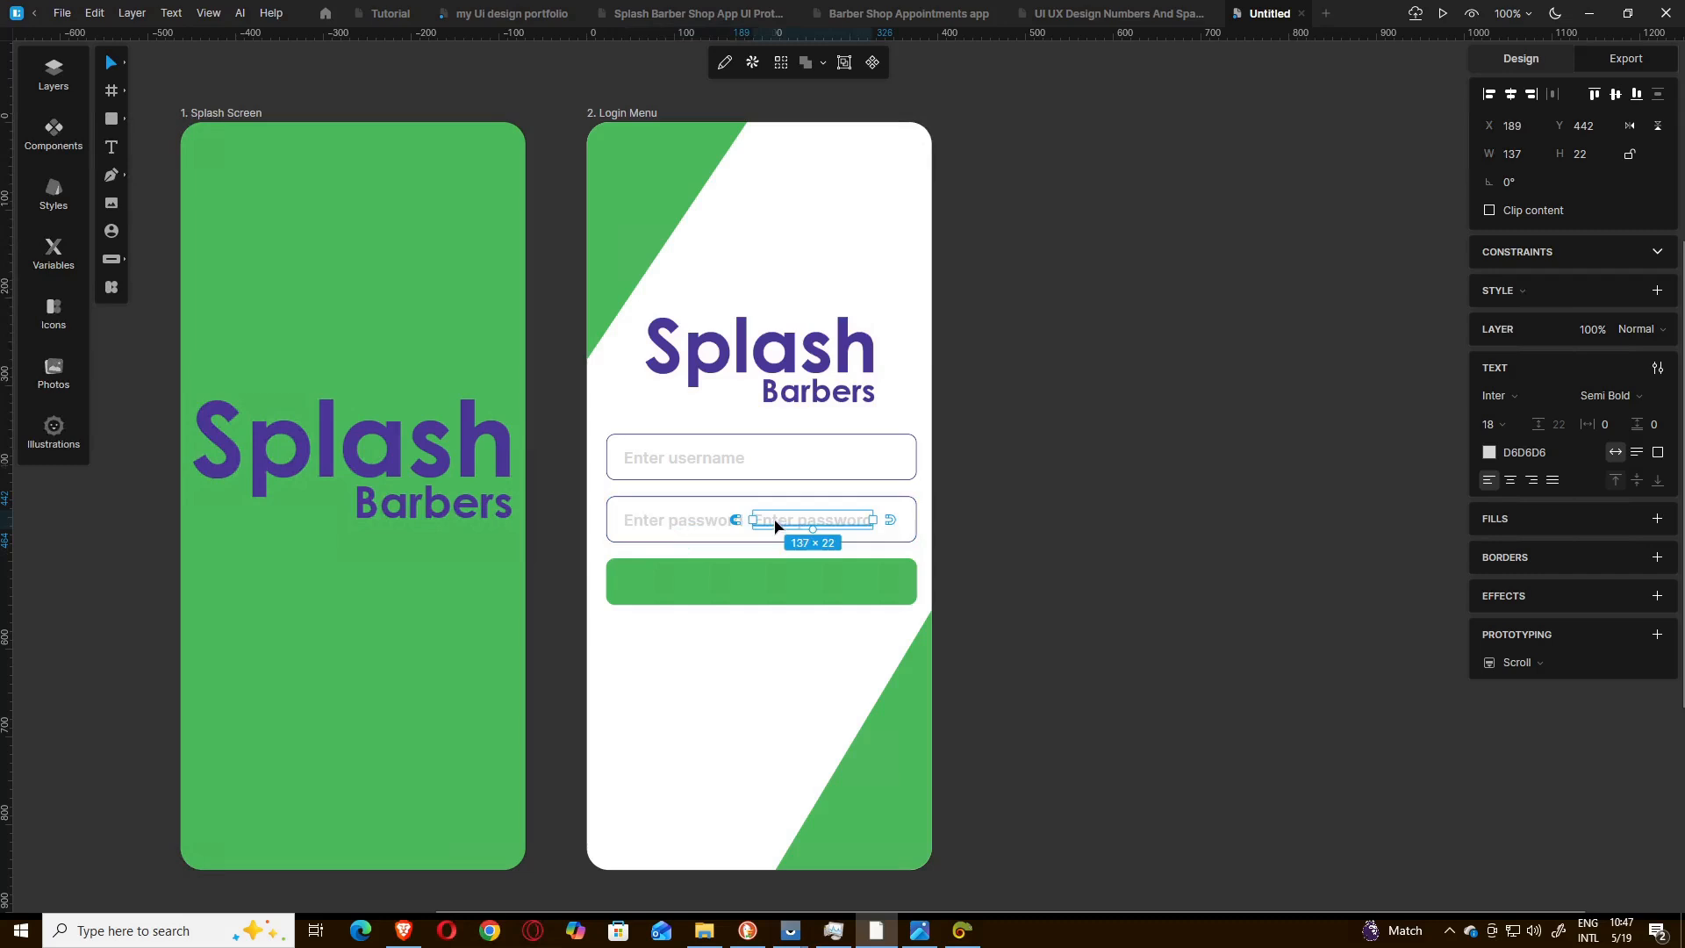
drag(775, 525, 737, 599)
drag(733, 594, 719, 587)
click(753, 618)
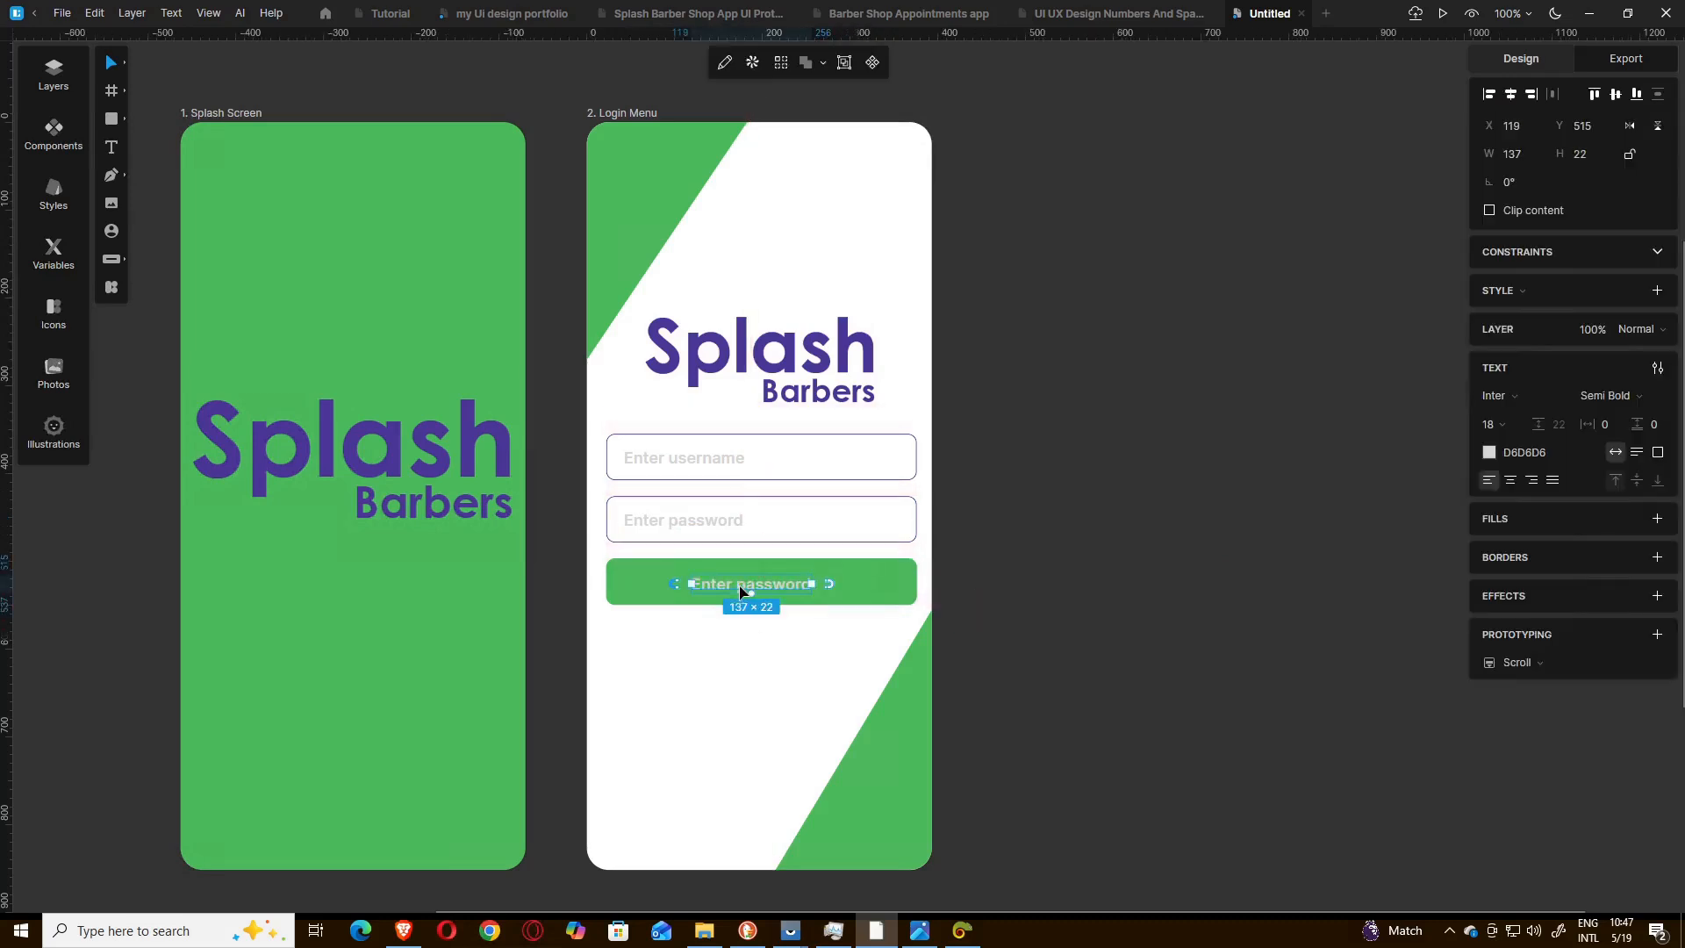
Change the copied text on the green button to "Log in" and move it horizontally to X 169.
double_click(742, 587)
text(Lo)
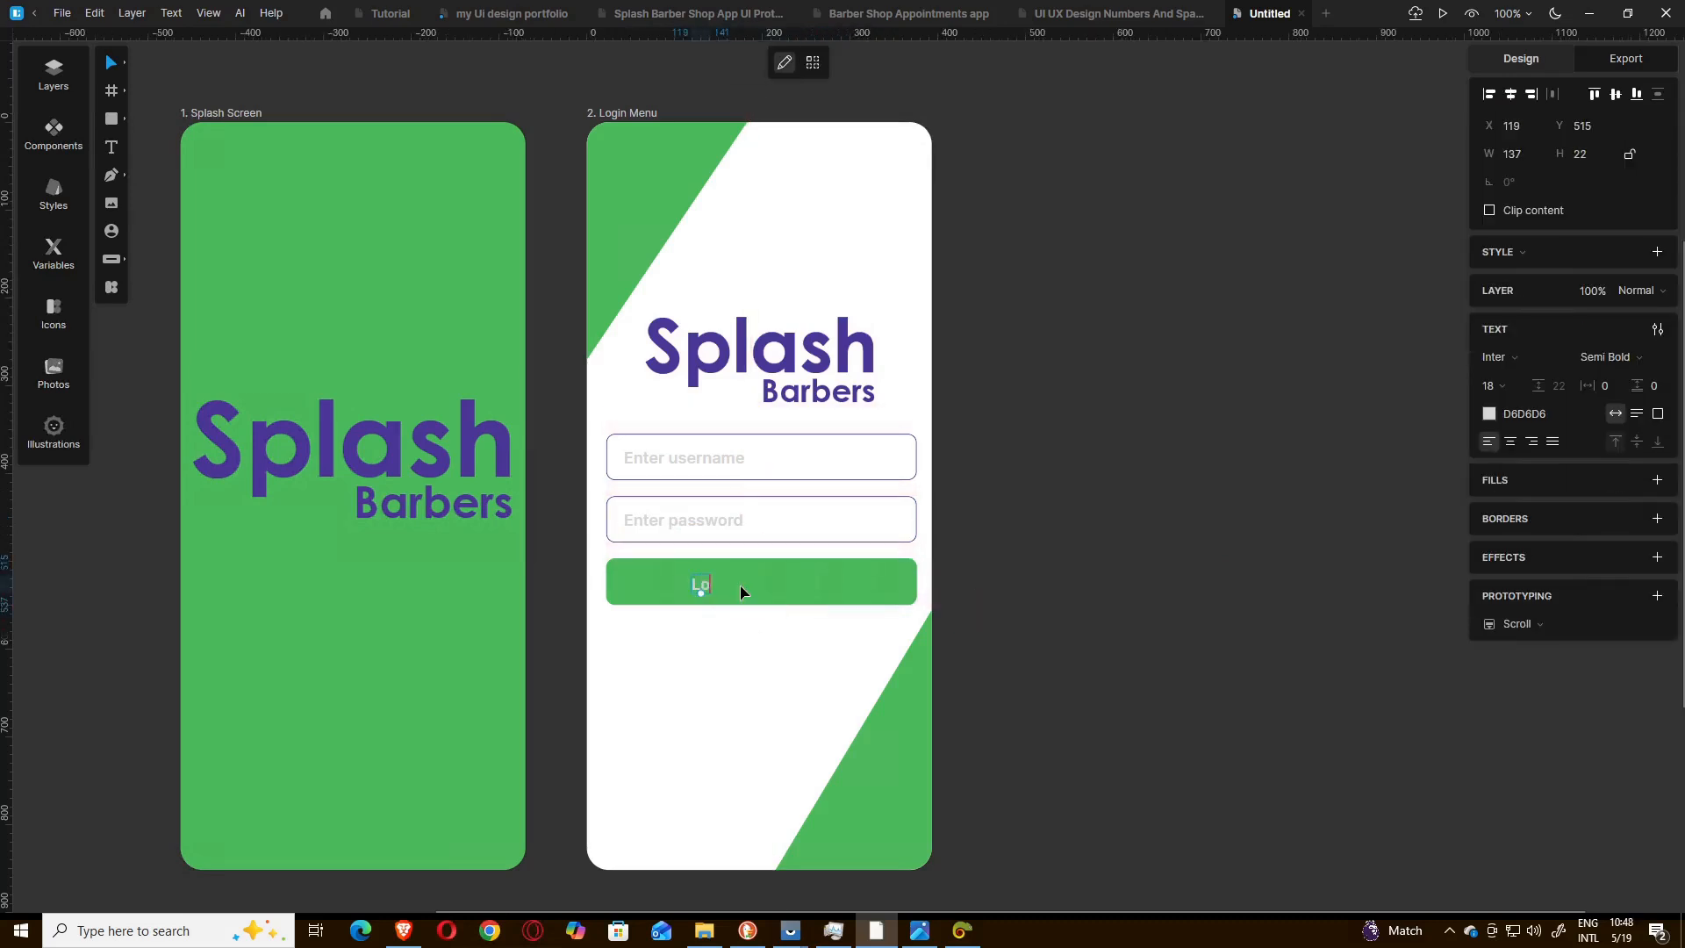
text(gin)
key(Escape)
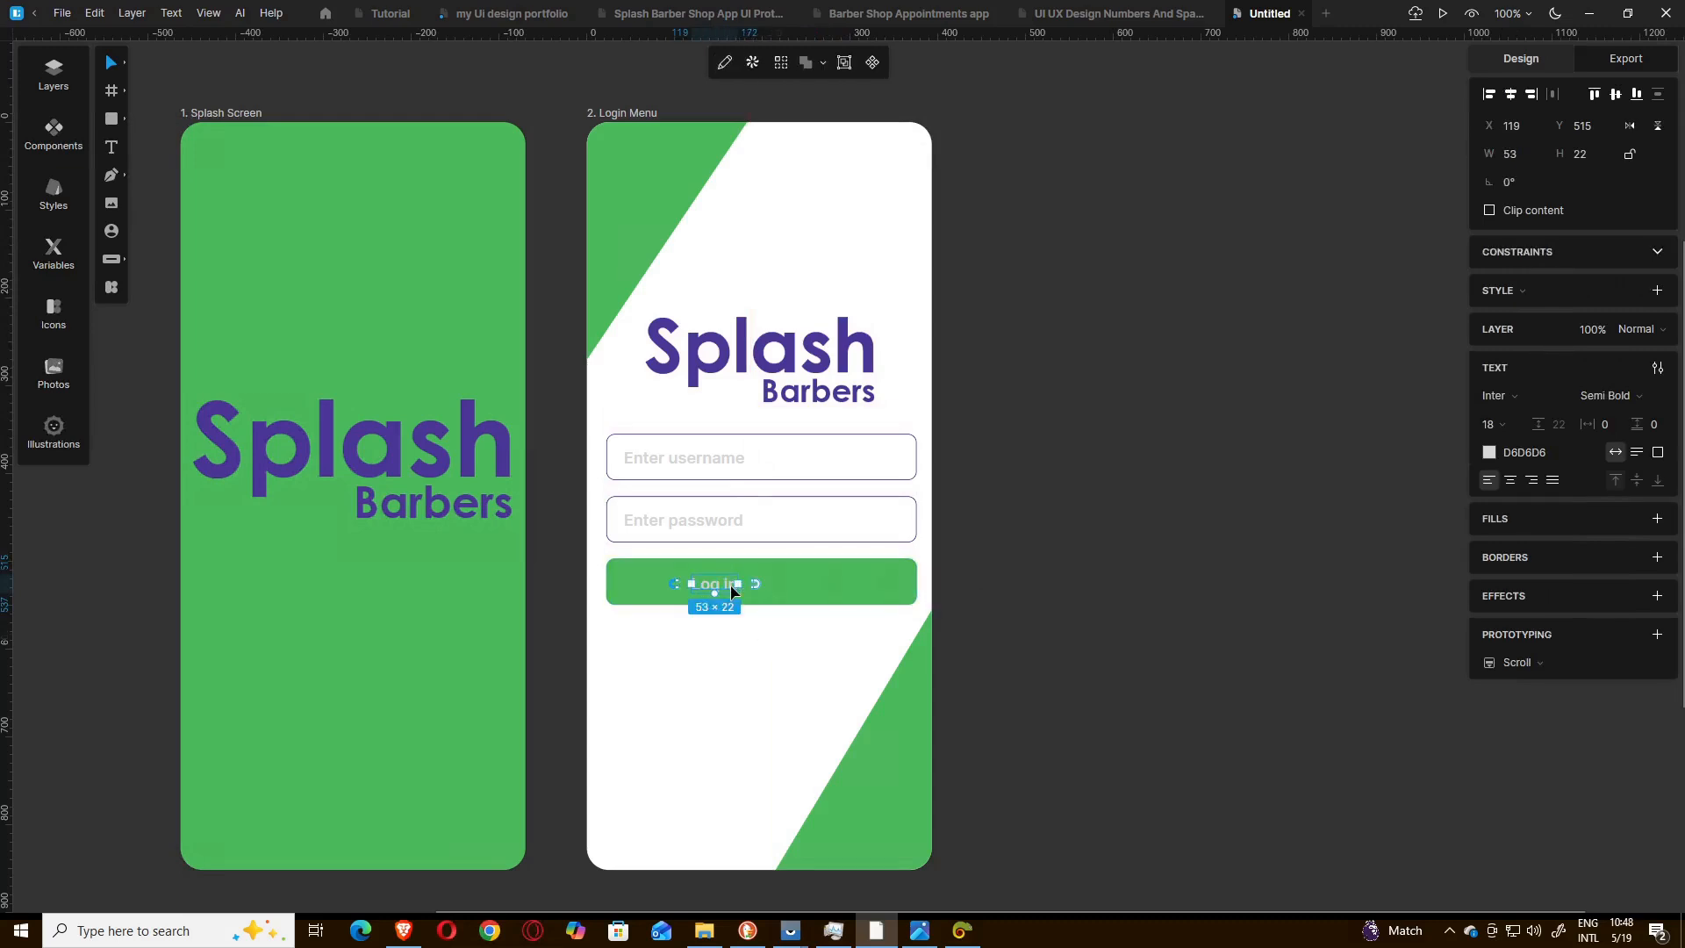
drag(732, 585, 732, 586)
key(Right)
key(Right)
key(Right)
key(Right)
key(Right)
key(Right)
key(Right)
key(Right)
key(Right)
key(Right)
key(Right)
key(Right)
key(Right)
key(Right)
key(Right)
key(Right)
key(Right)
key(Right)
key(Right)
key(Right)
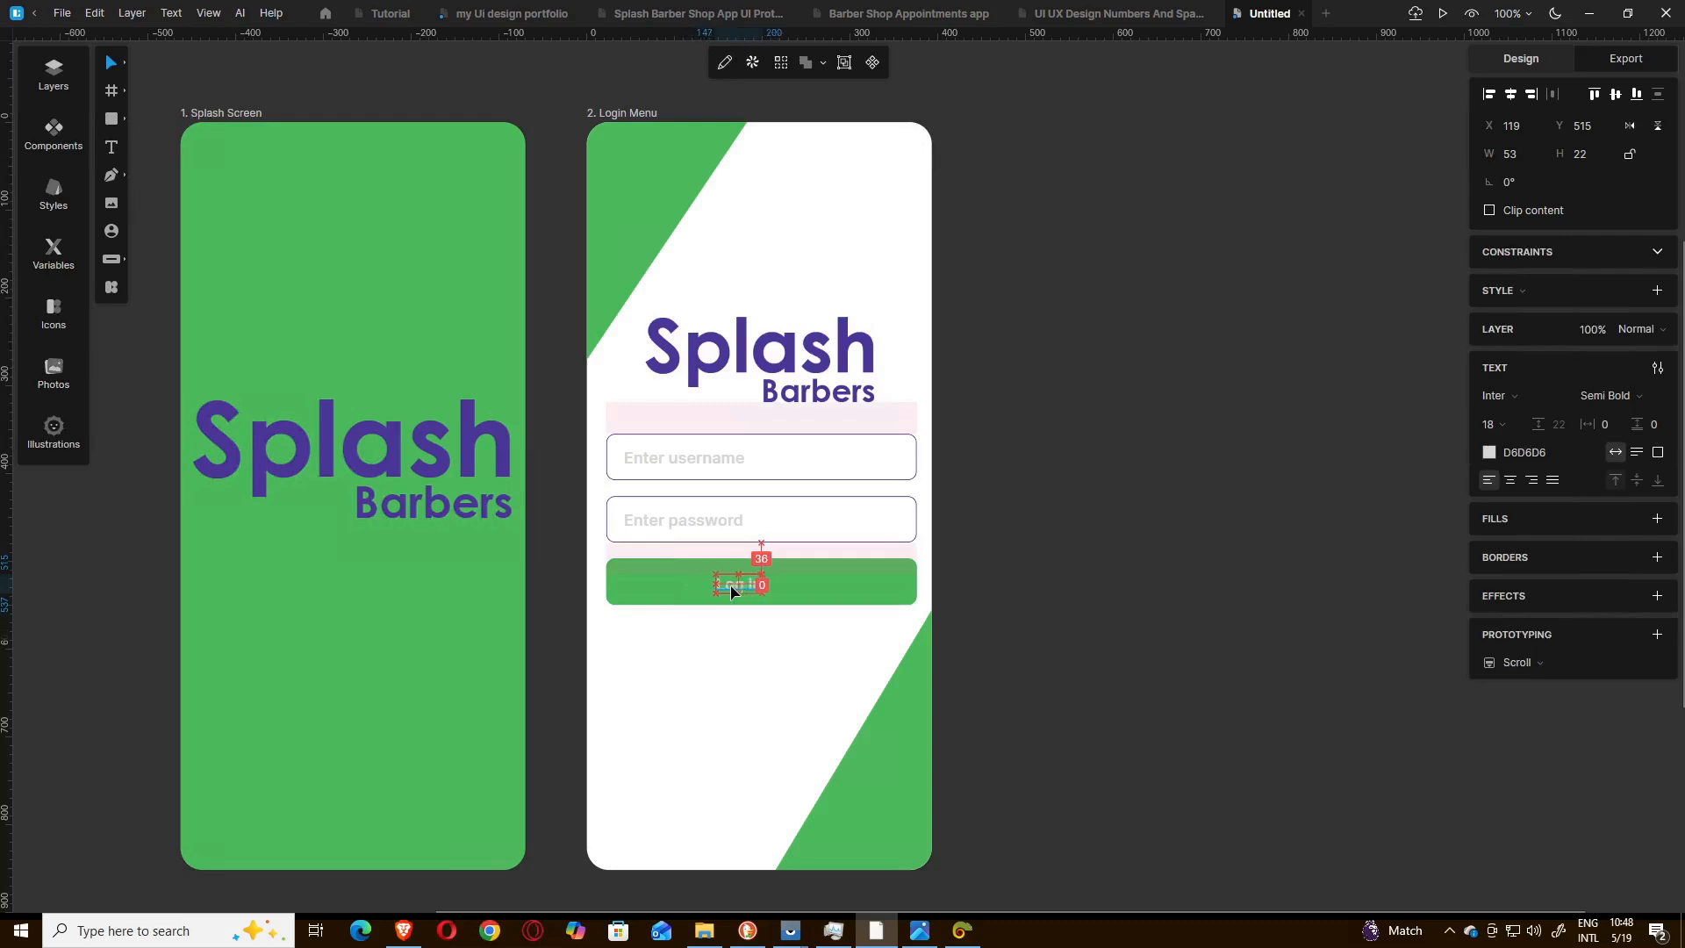
key(Left)
Colour the "Log in" text near-black 0A0A0A and raise it slightly to Y 513.
click(1489, 452)
click(1265, 537)
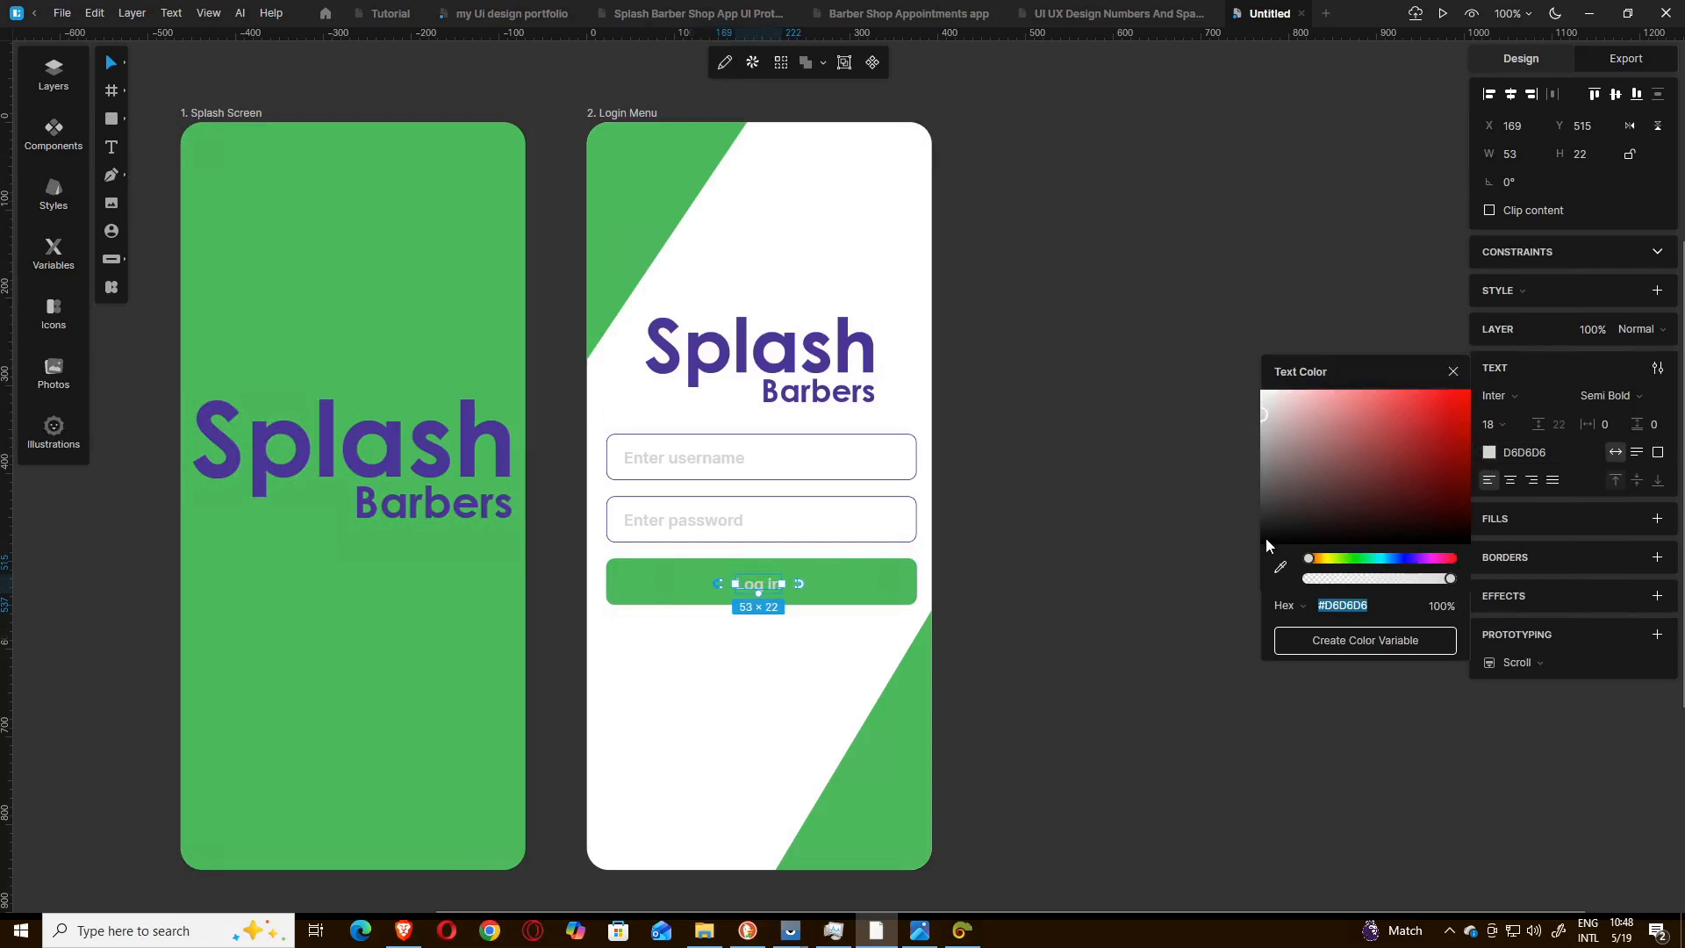
click(1103, 593)
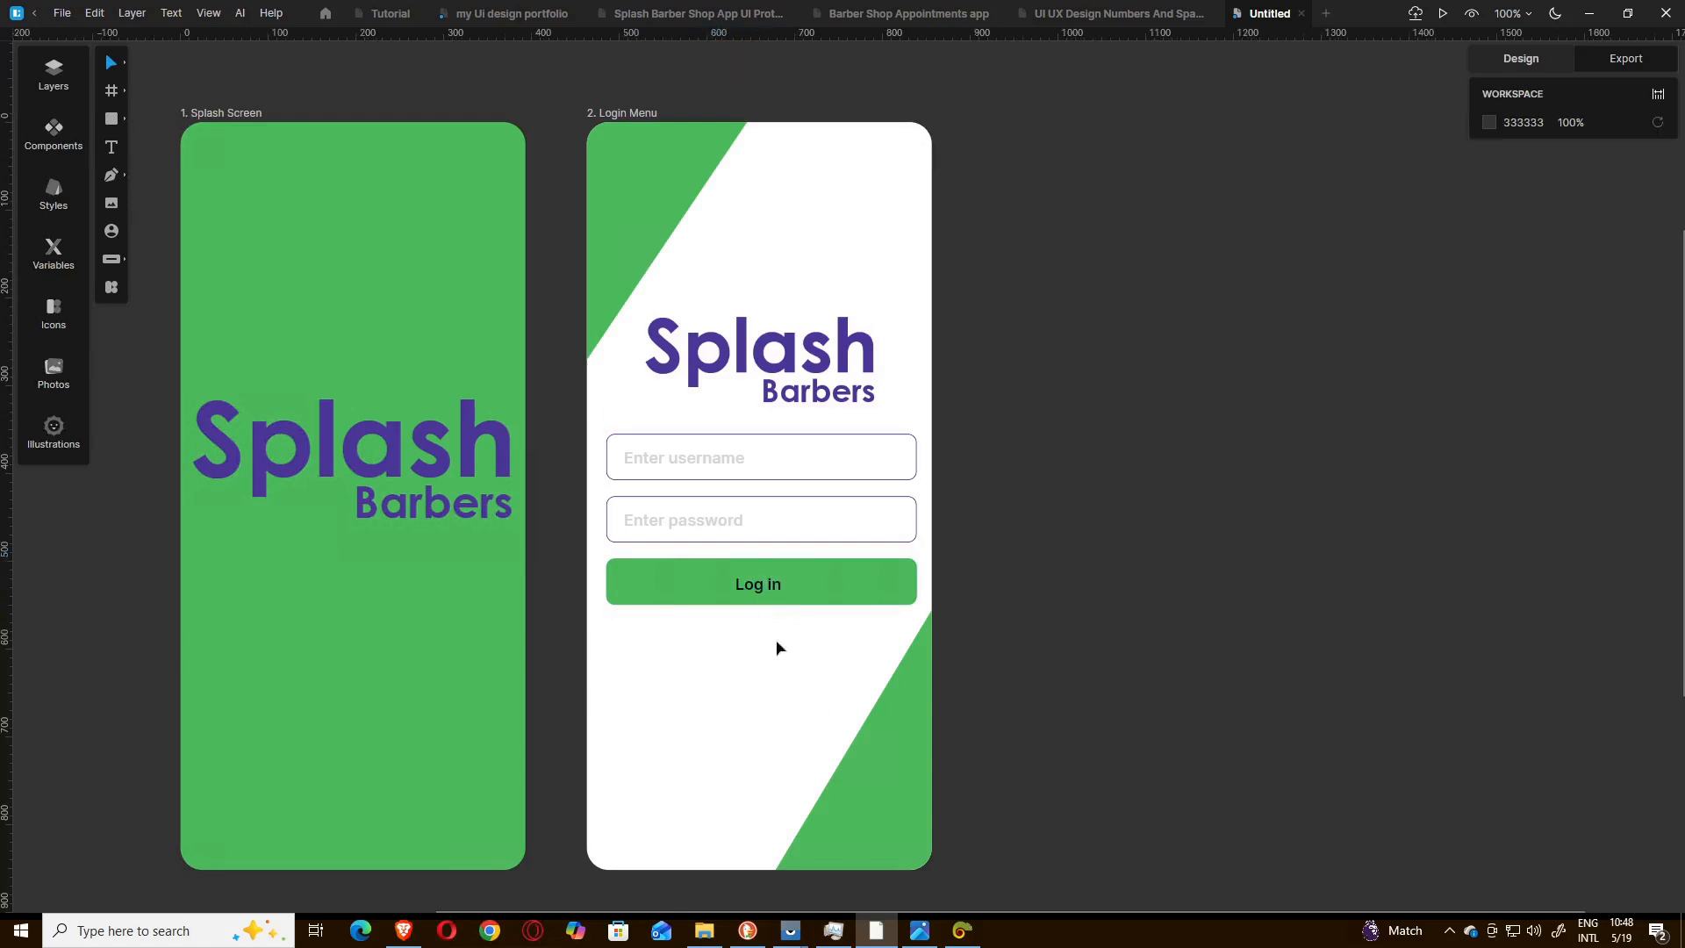
click(761, 595)
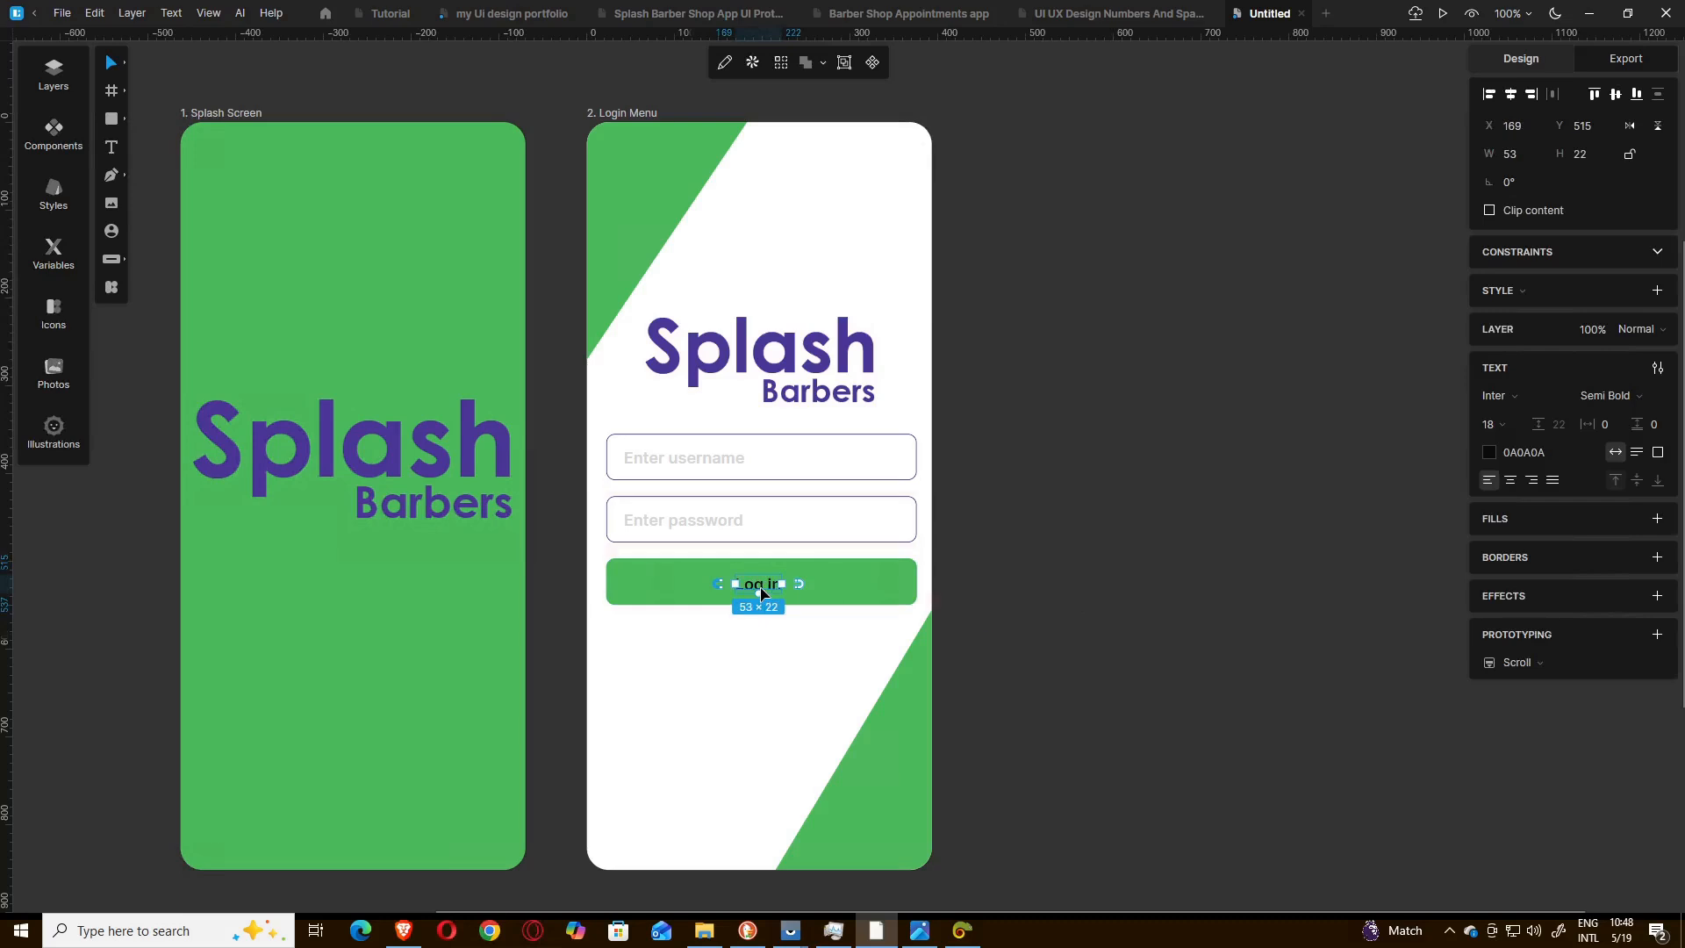
drag(761, 593, 761, 592)
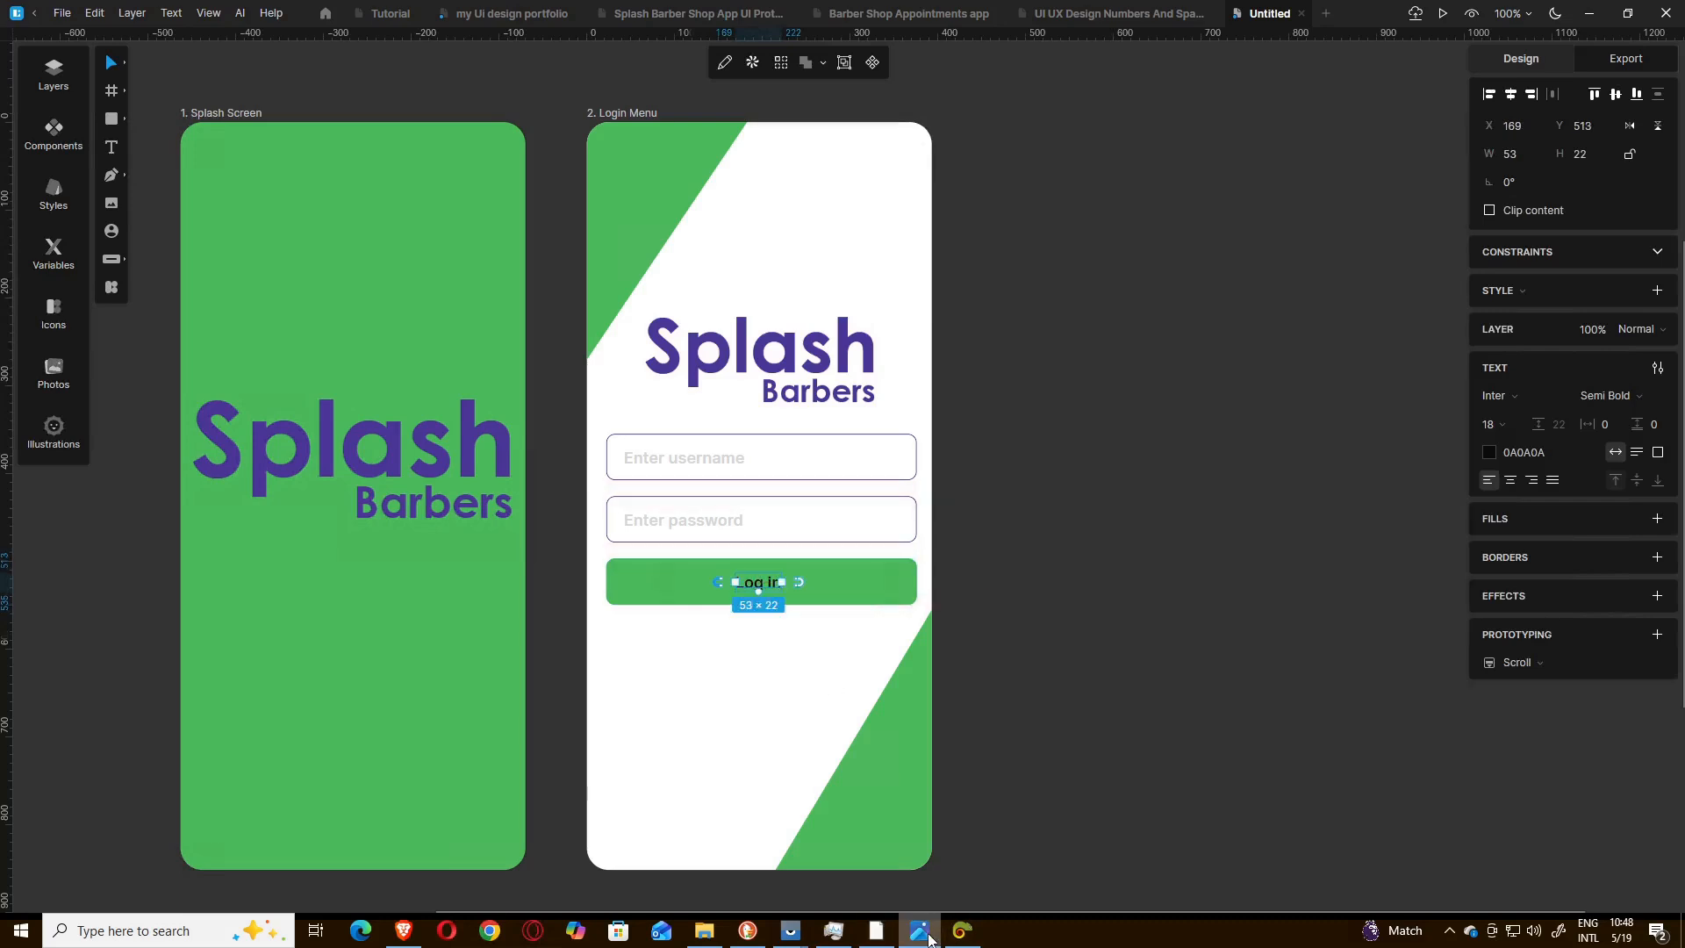
Check the reference image, duplicate the "Log in" text and place the copy below the button at X 169, Y 569.
click(920, 930)
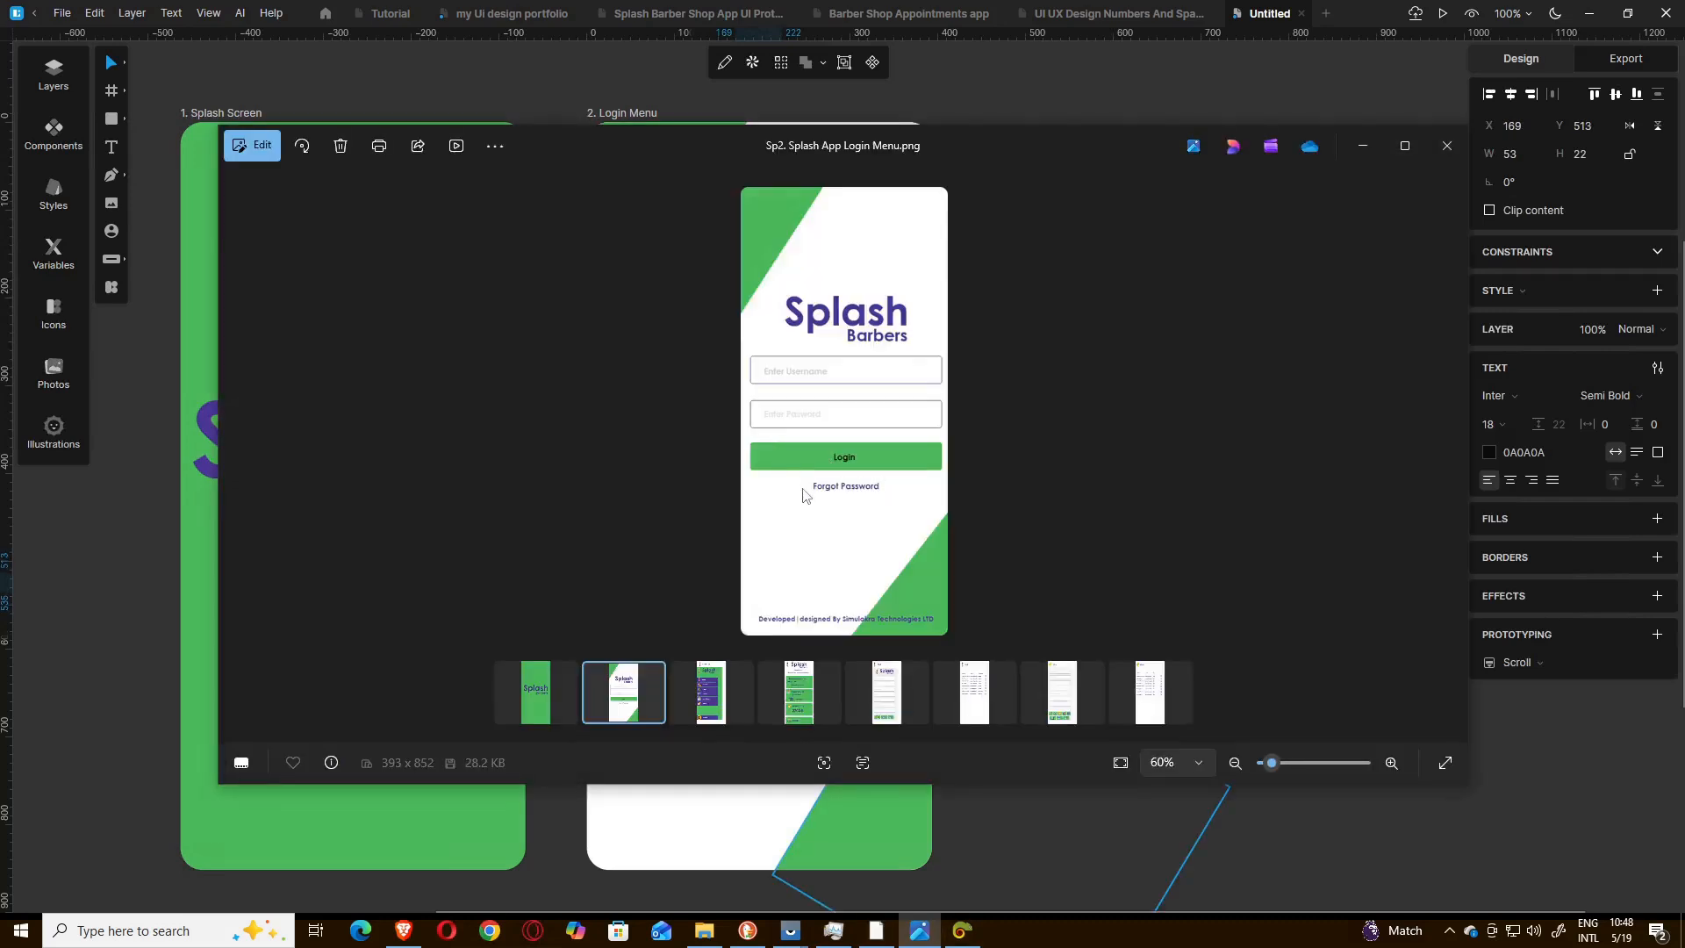
click(1362, 147)
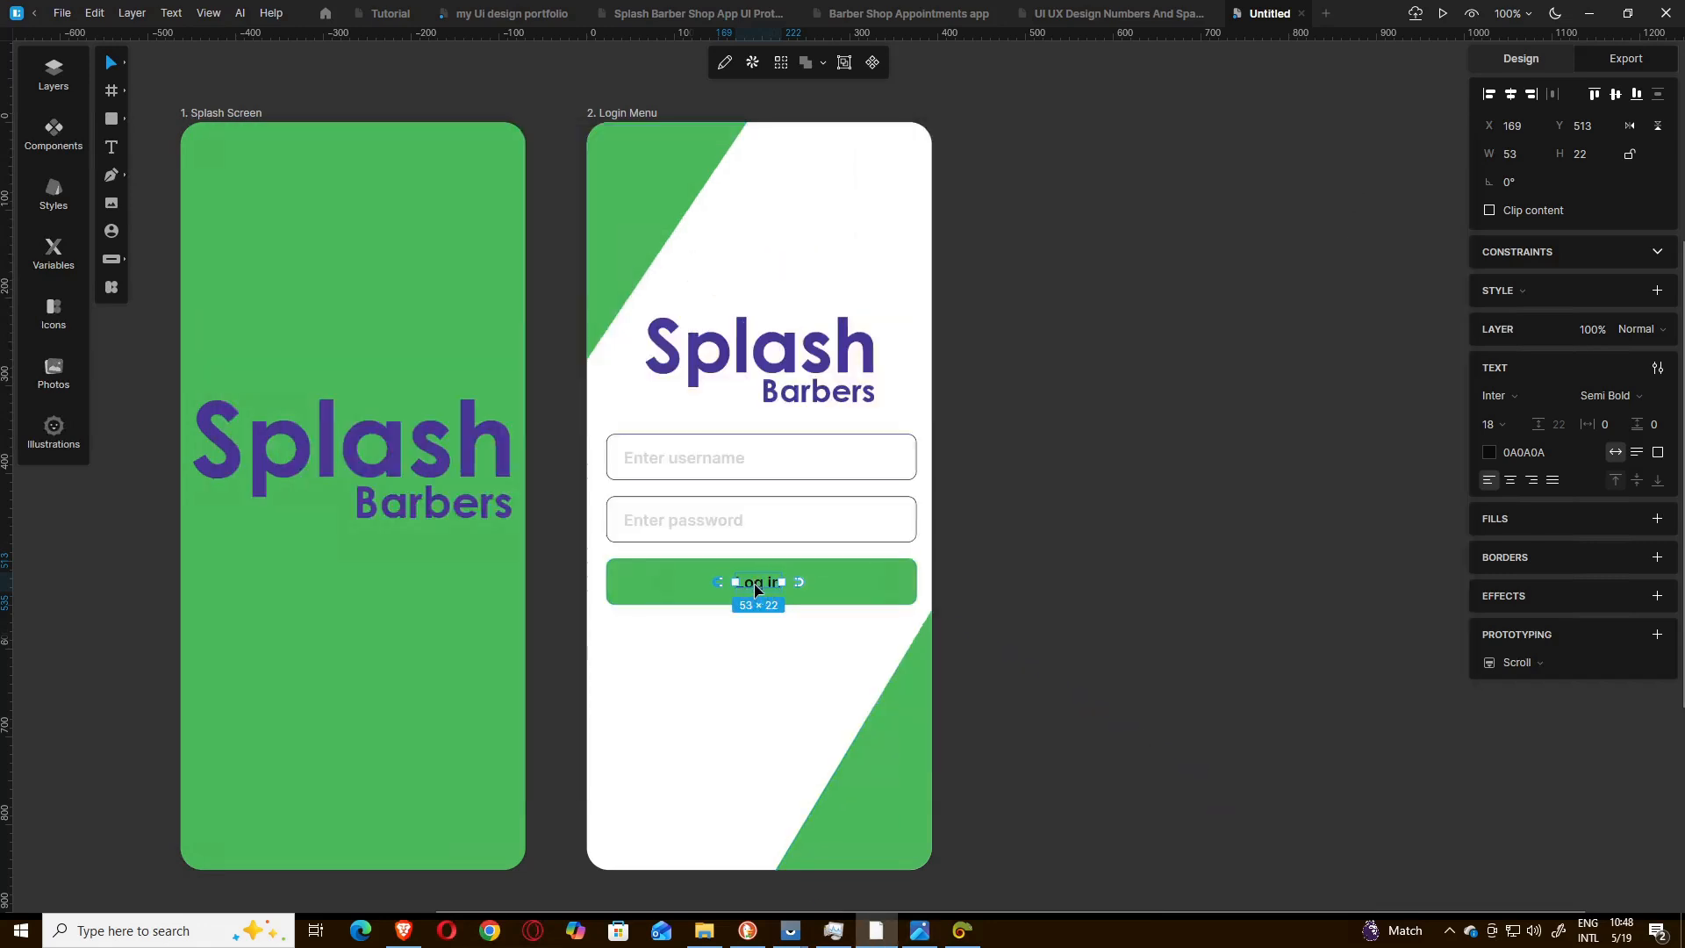
key(ctrl+d)
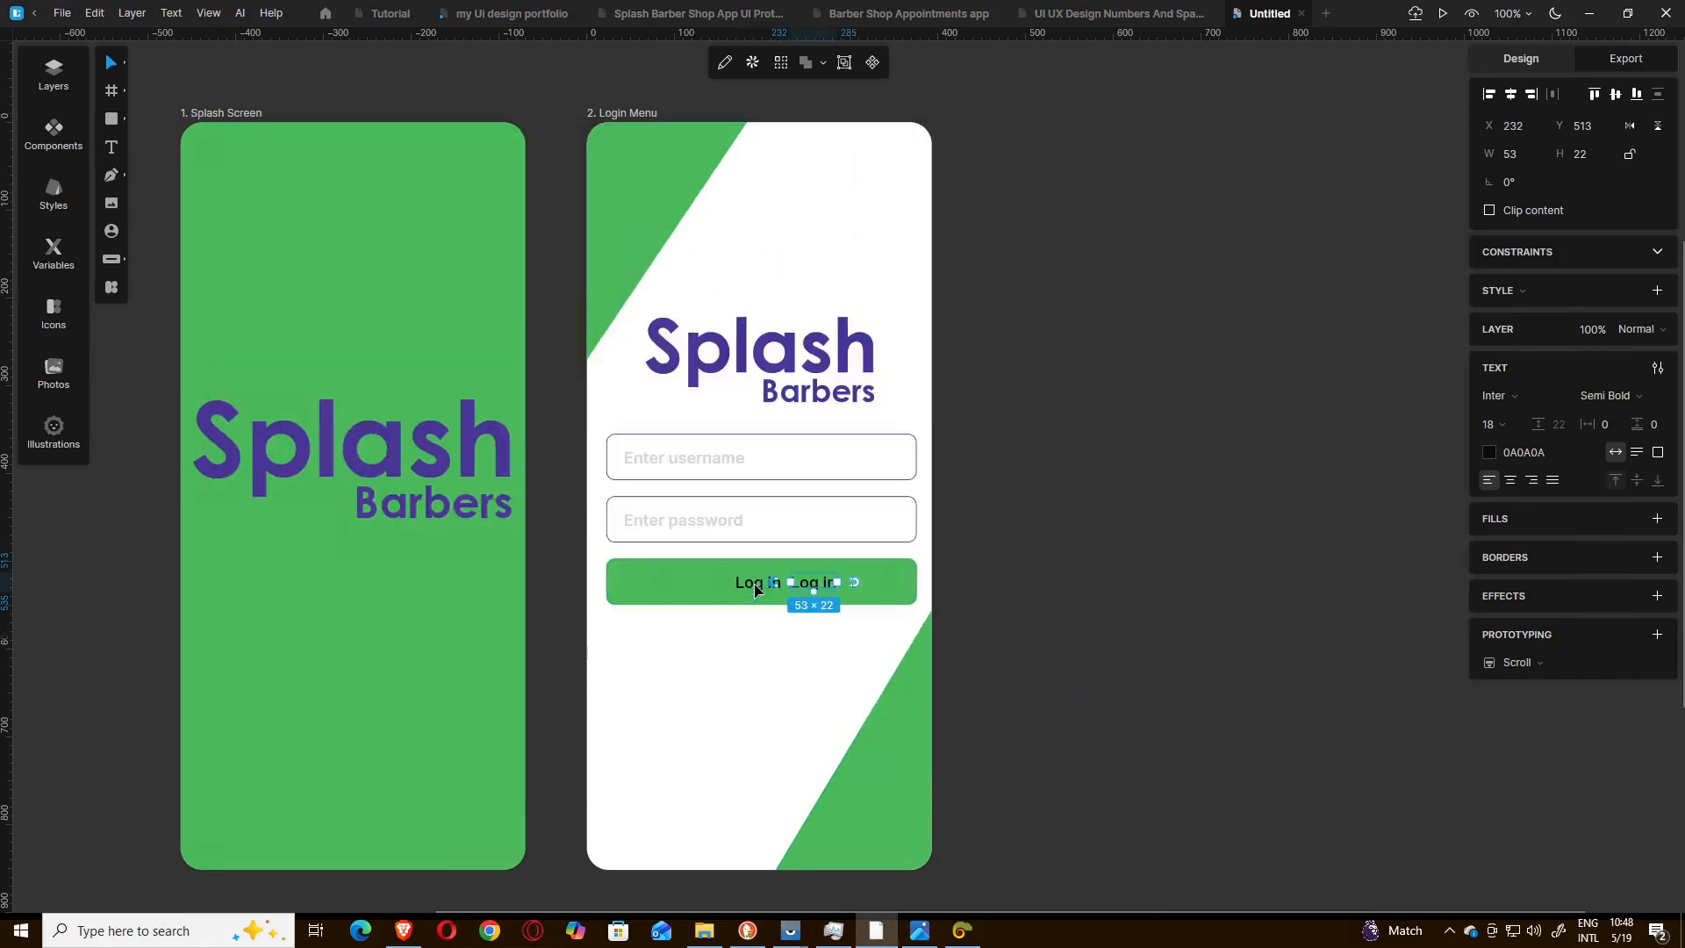
drag(808, 590, 757, 636)
Change the copied text below the button to "Forgot Password" and shift it to X 137.
double_click(756, 635)
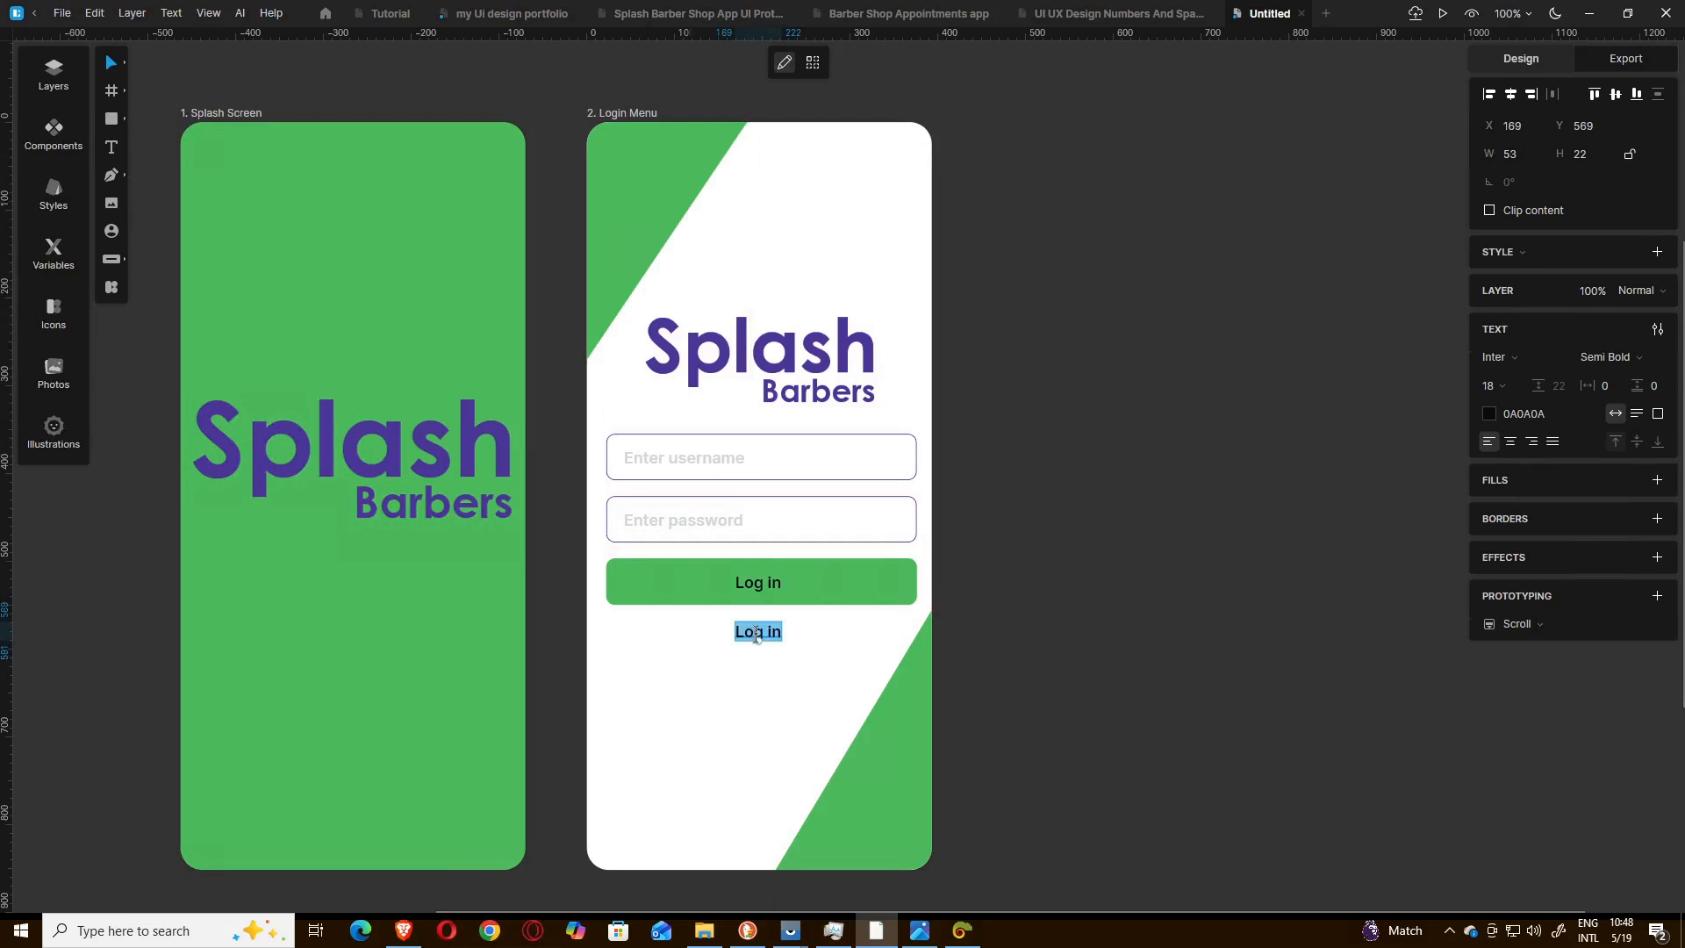
text(Forgot Passwor)
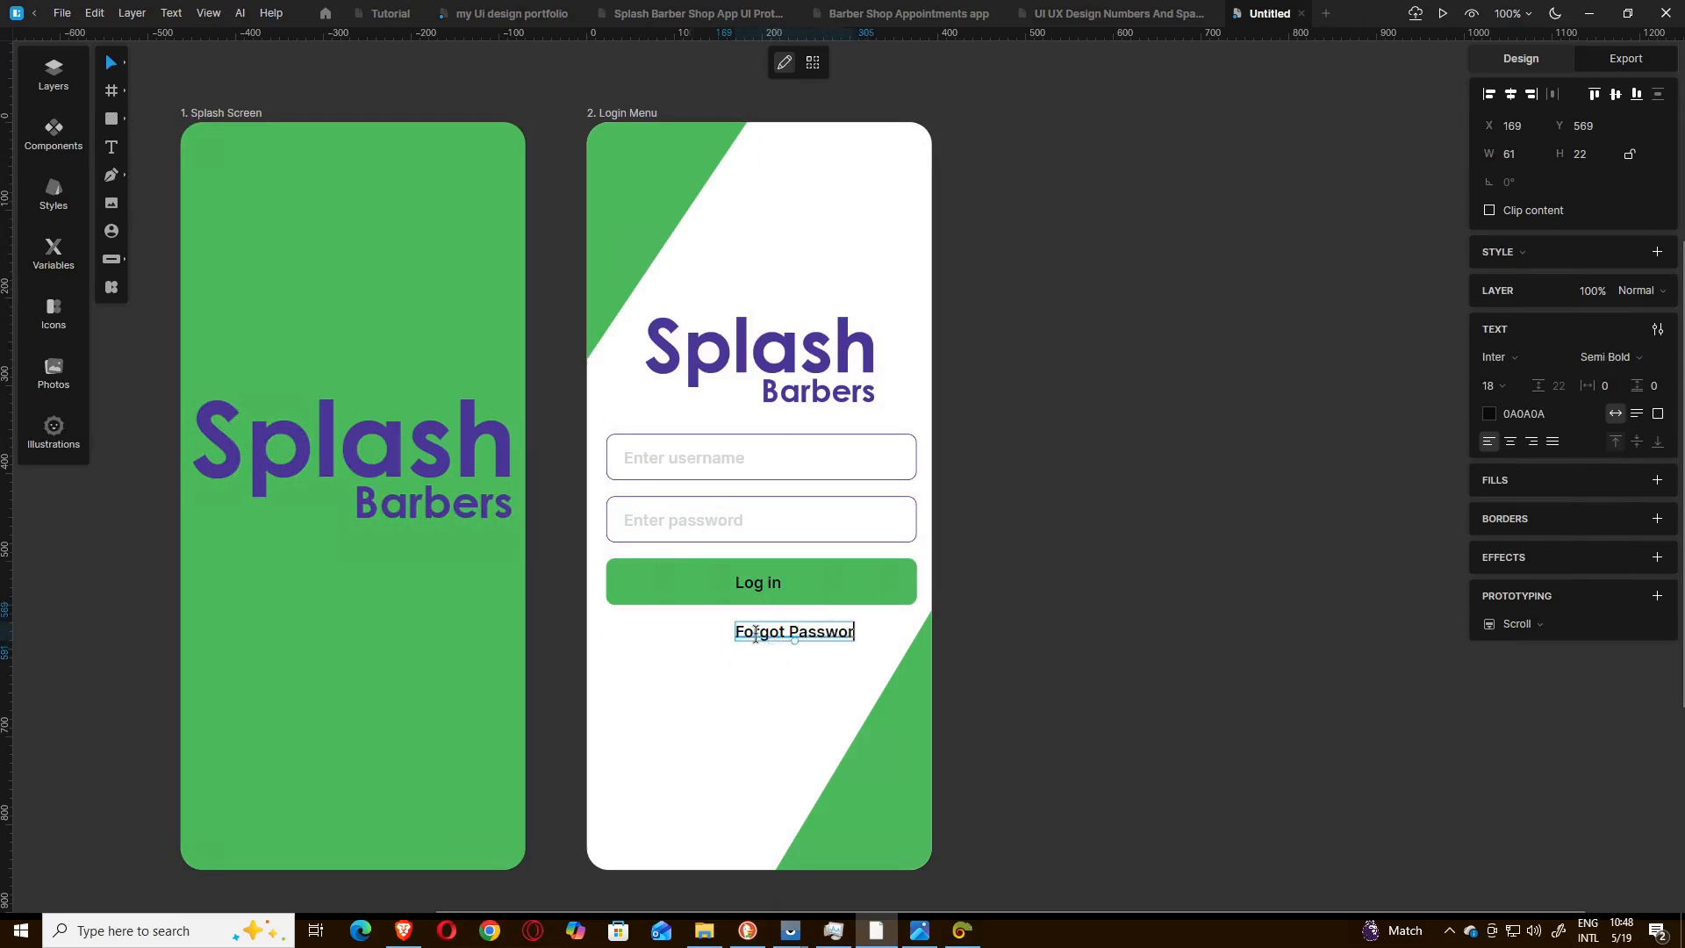
text(d)
key(Escape)
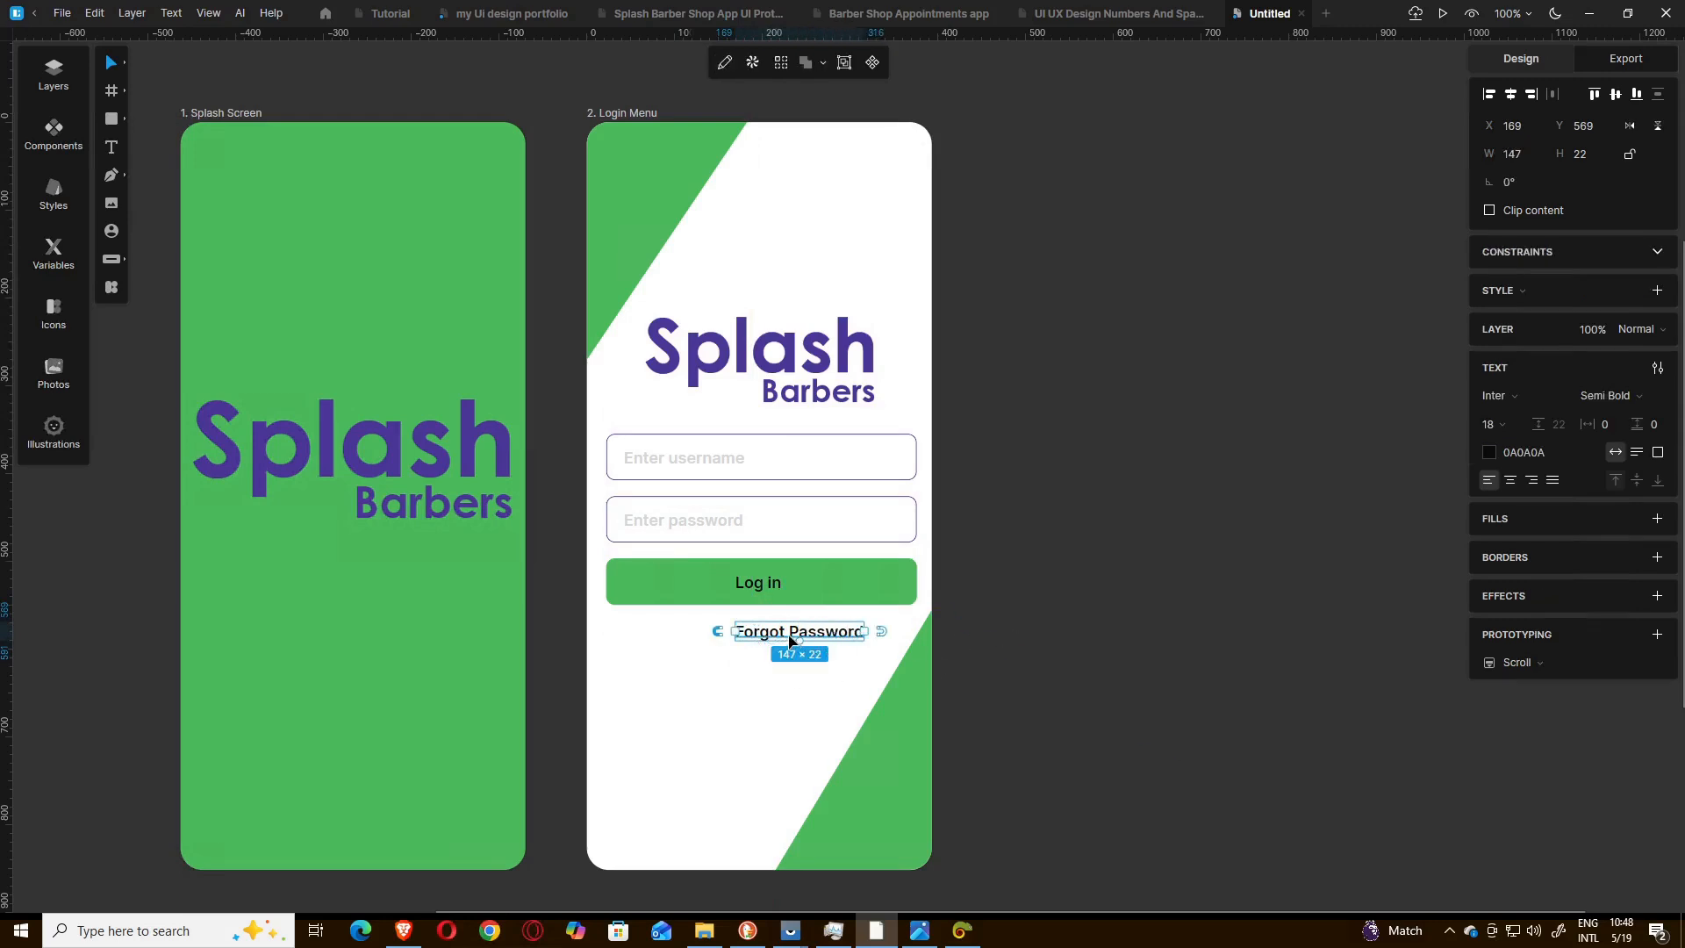
drag(789, 640, 749, 646)
key(Left)
key(Left)
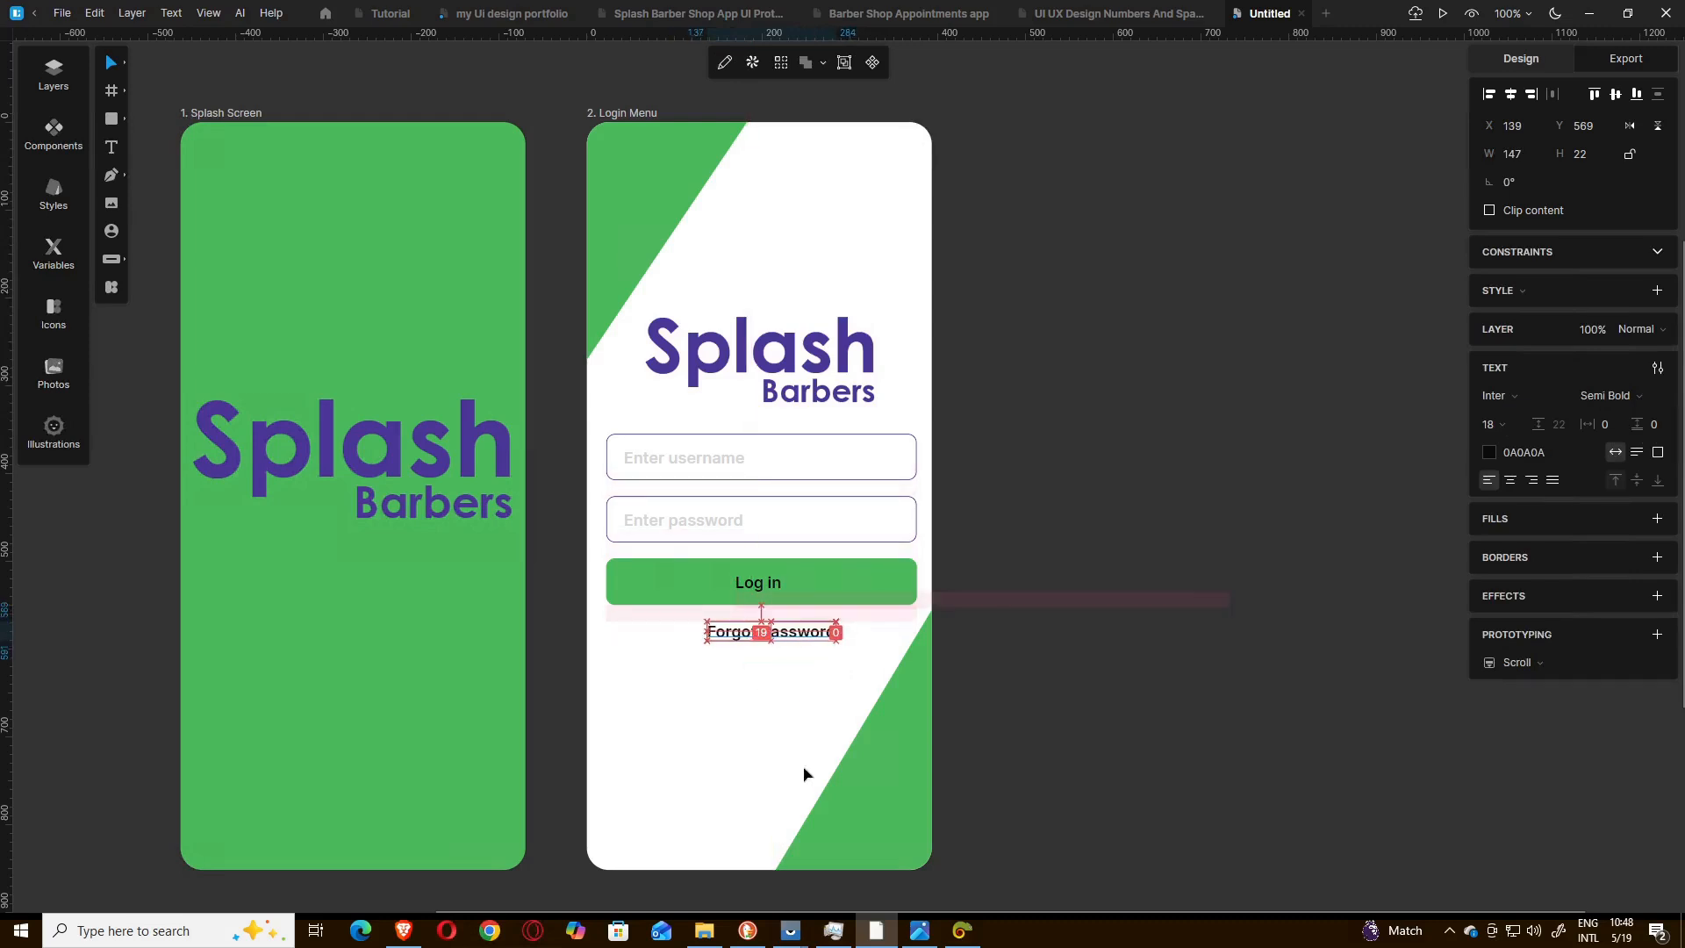
Copy the purple 4C3797 from Just Color Picker, compare with the reference image and apply it to the "Forgot Password" text.
click(962, 930)
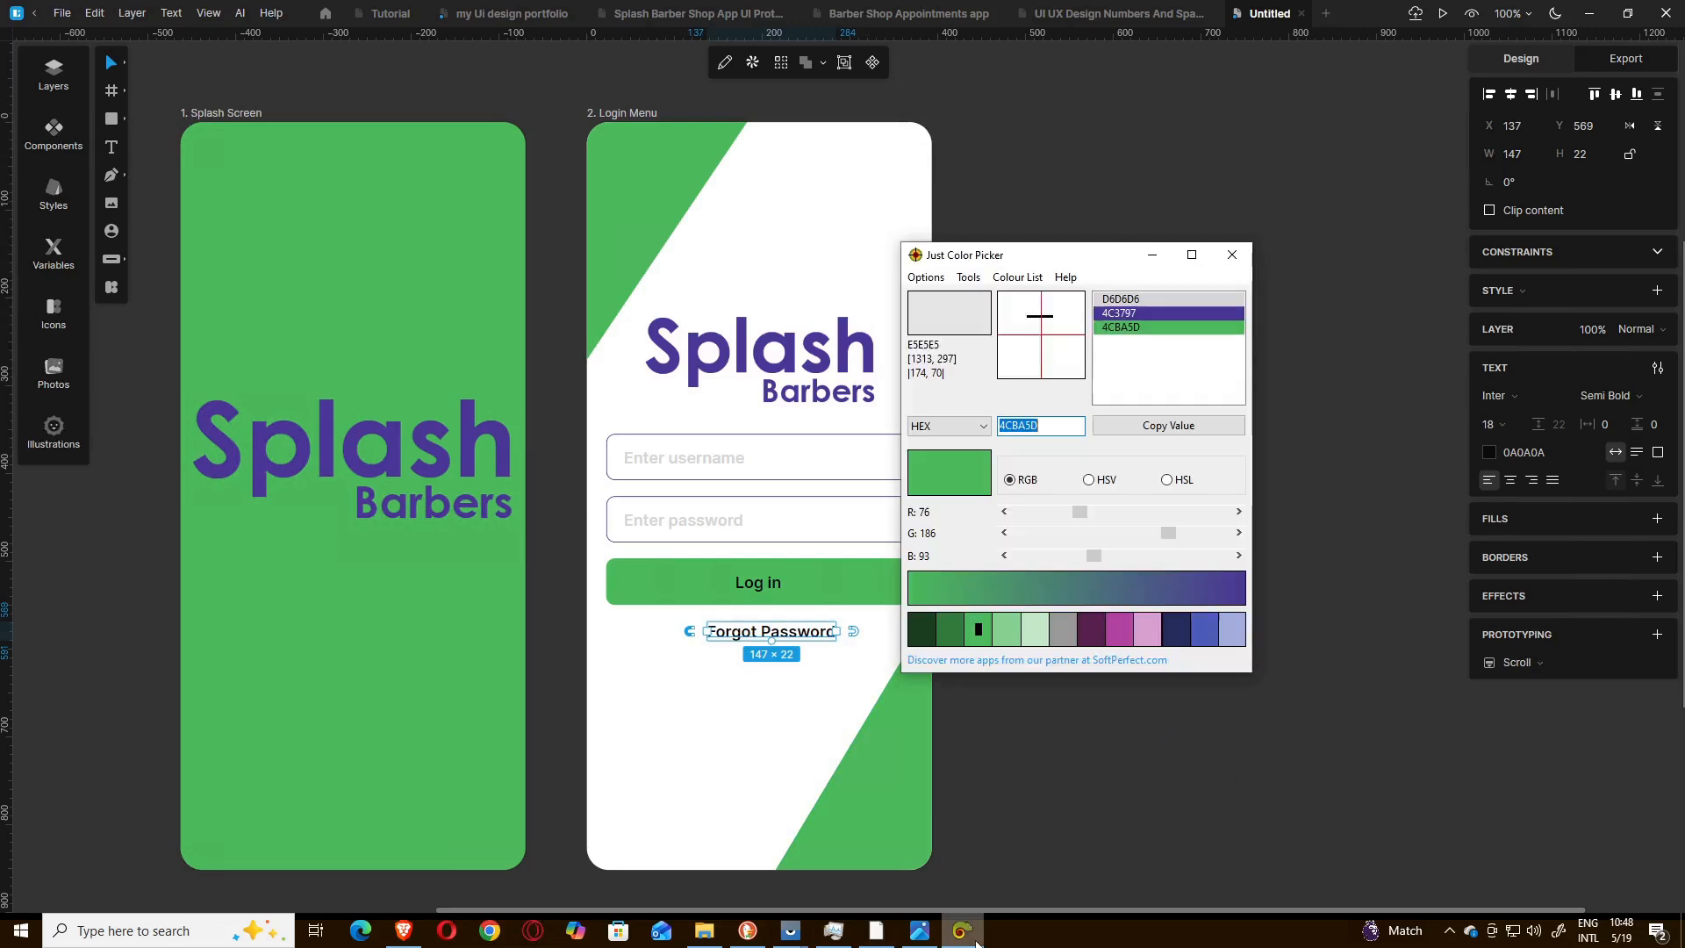
click(1146, 313)
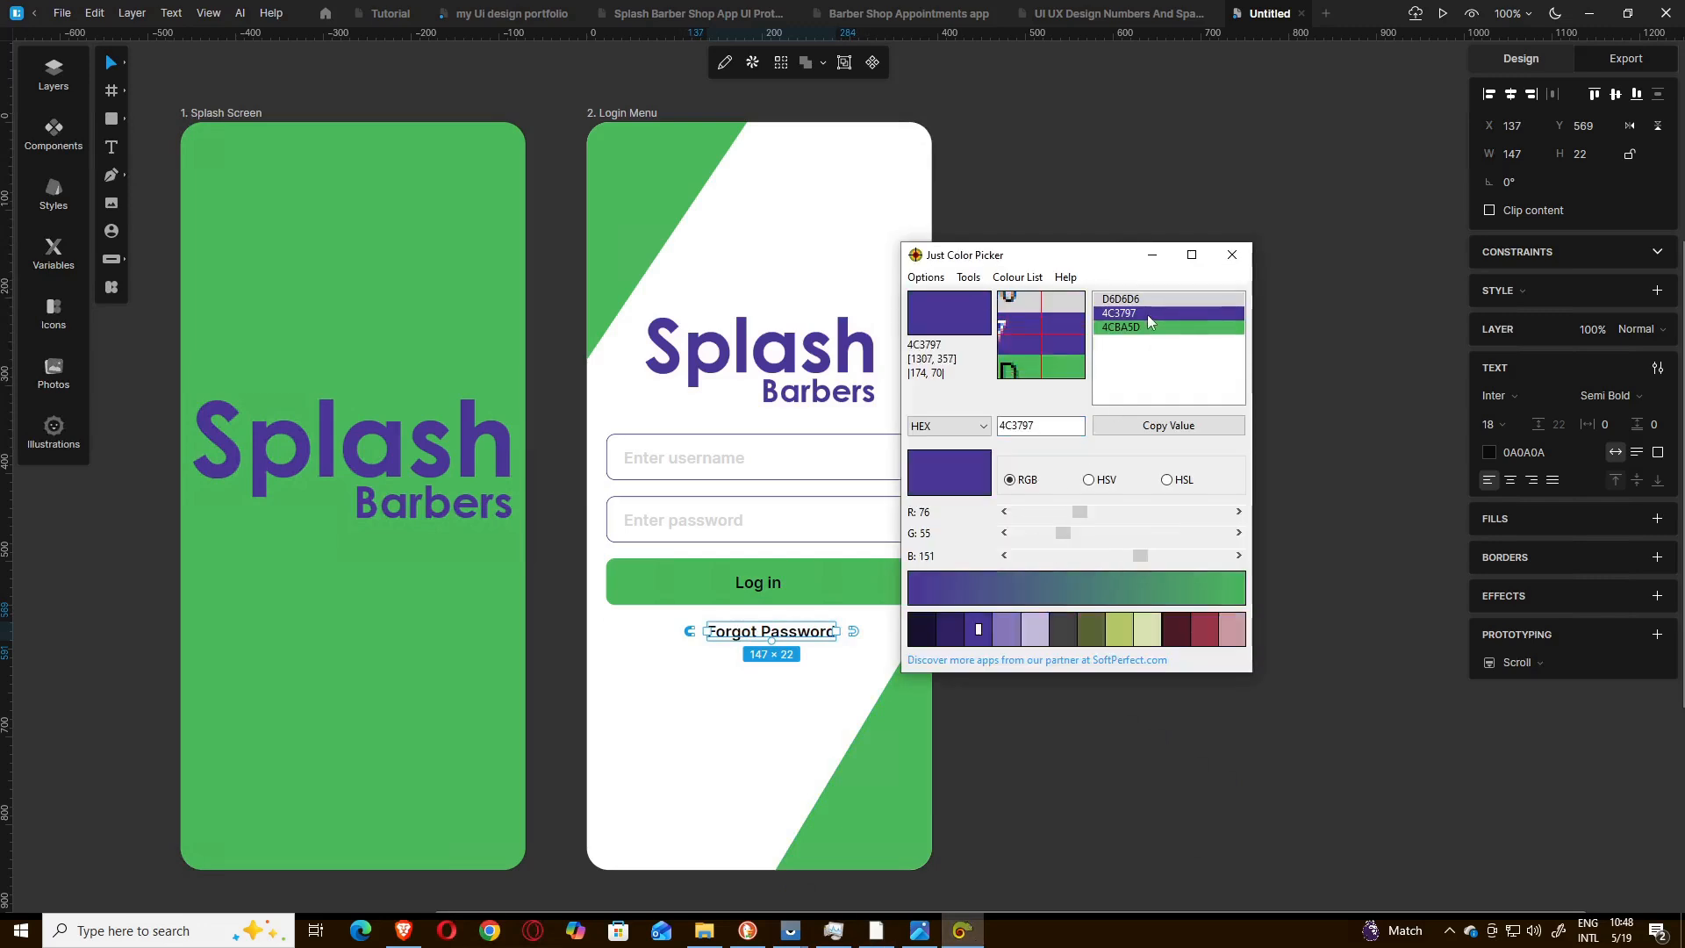
click(1155, 260)
click(920, 930)
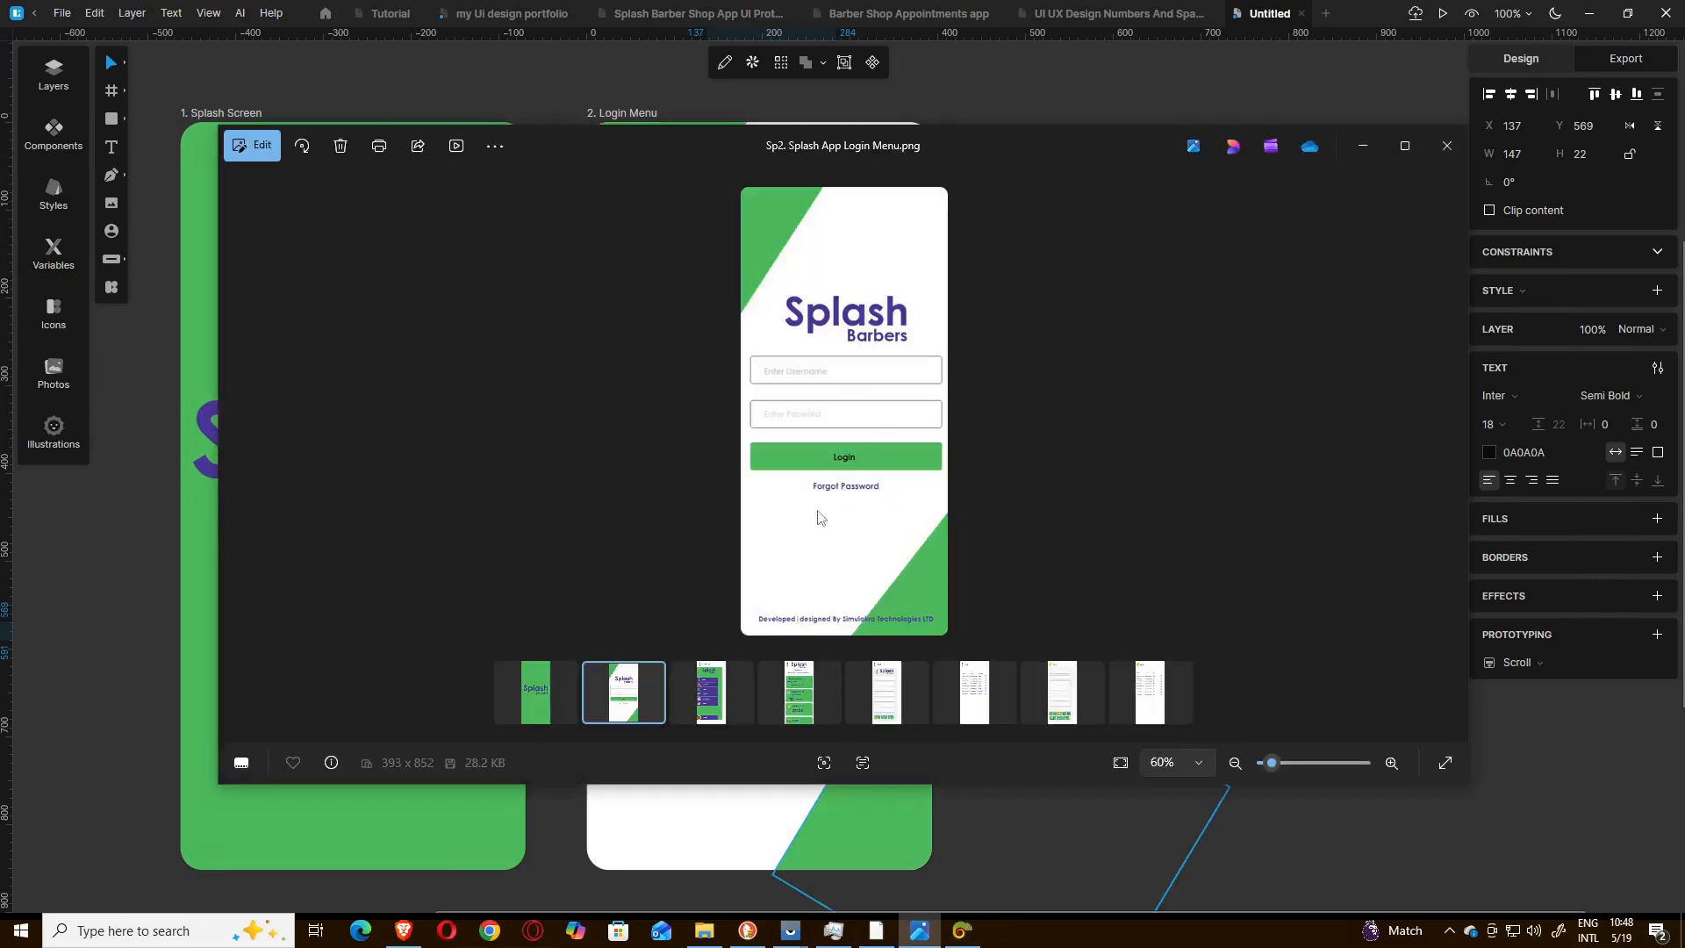
scroll(843, 500, up, 3)
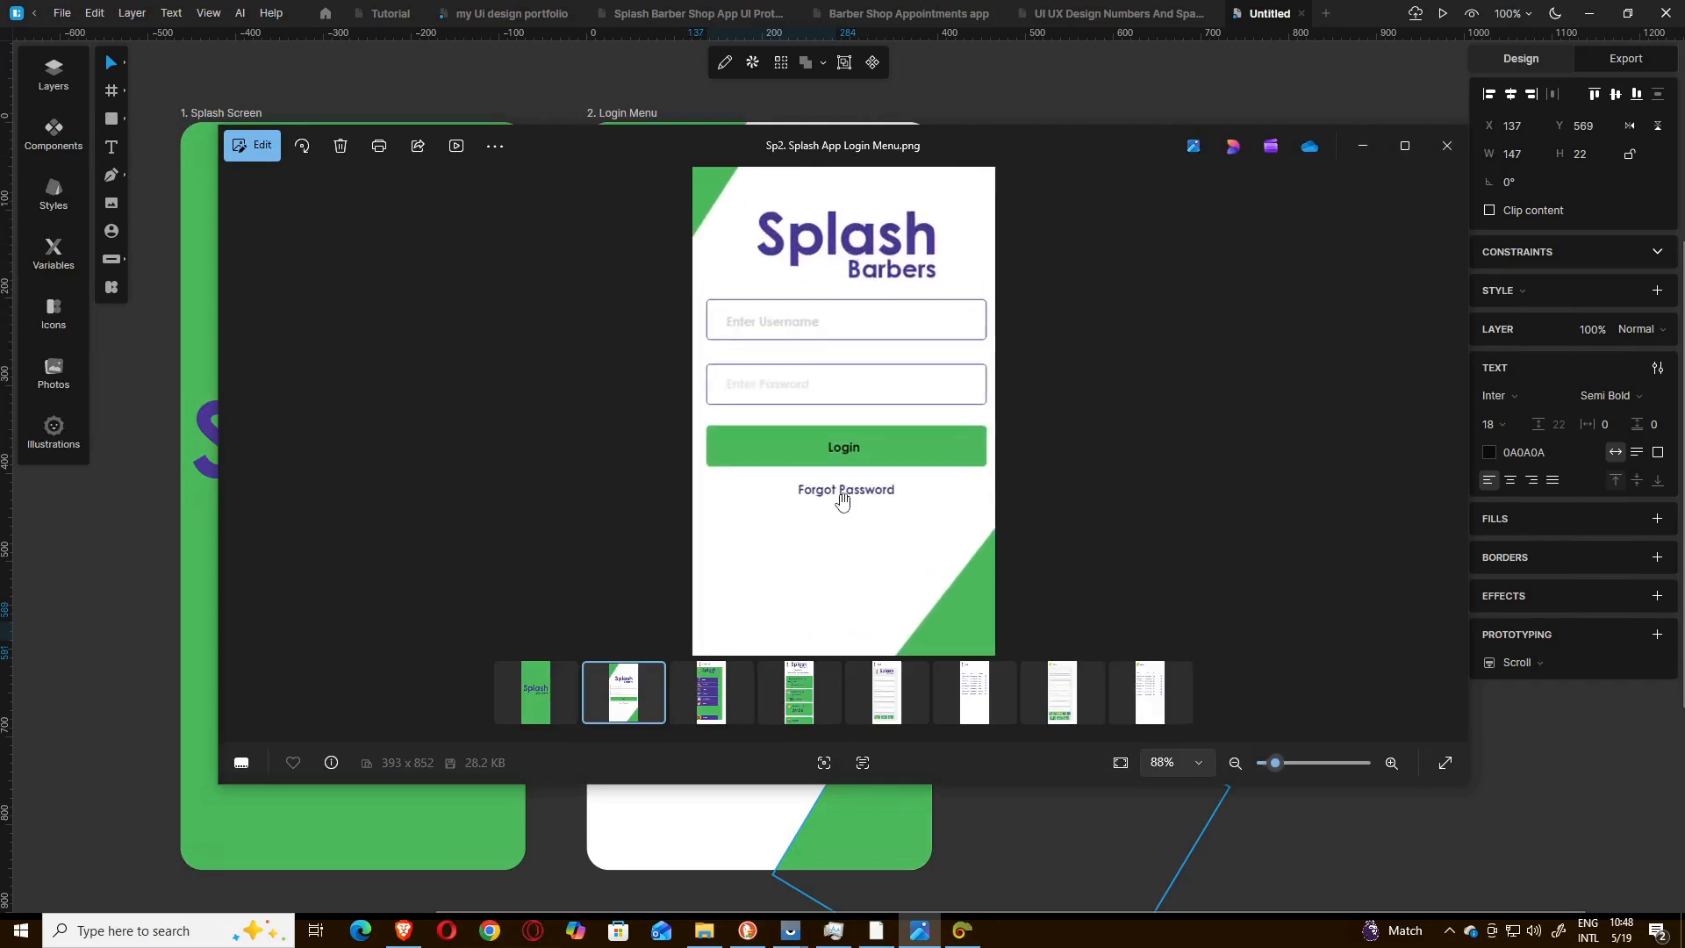
scroll(850, 500, up, 2)
click(1363, 146)
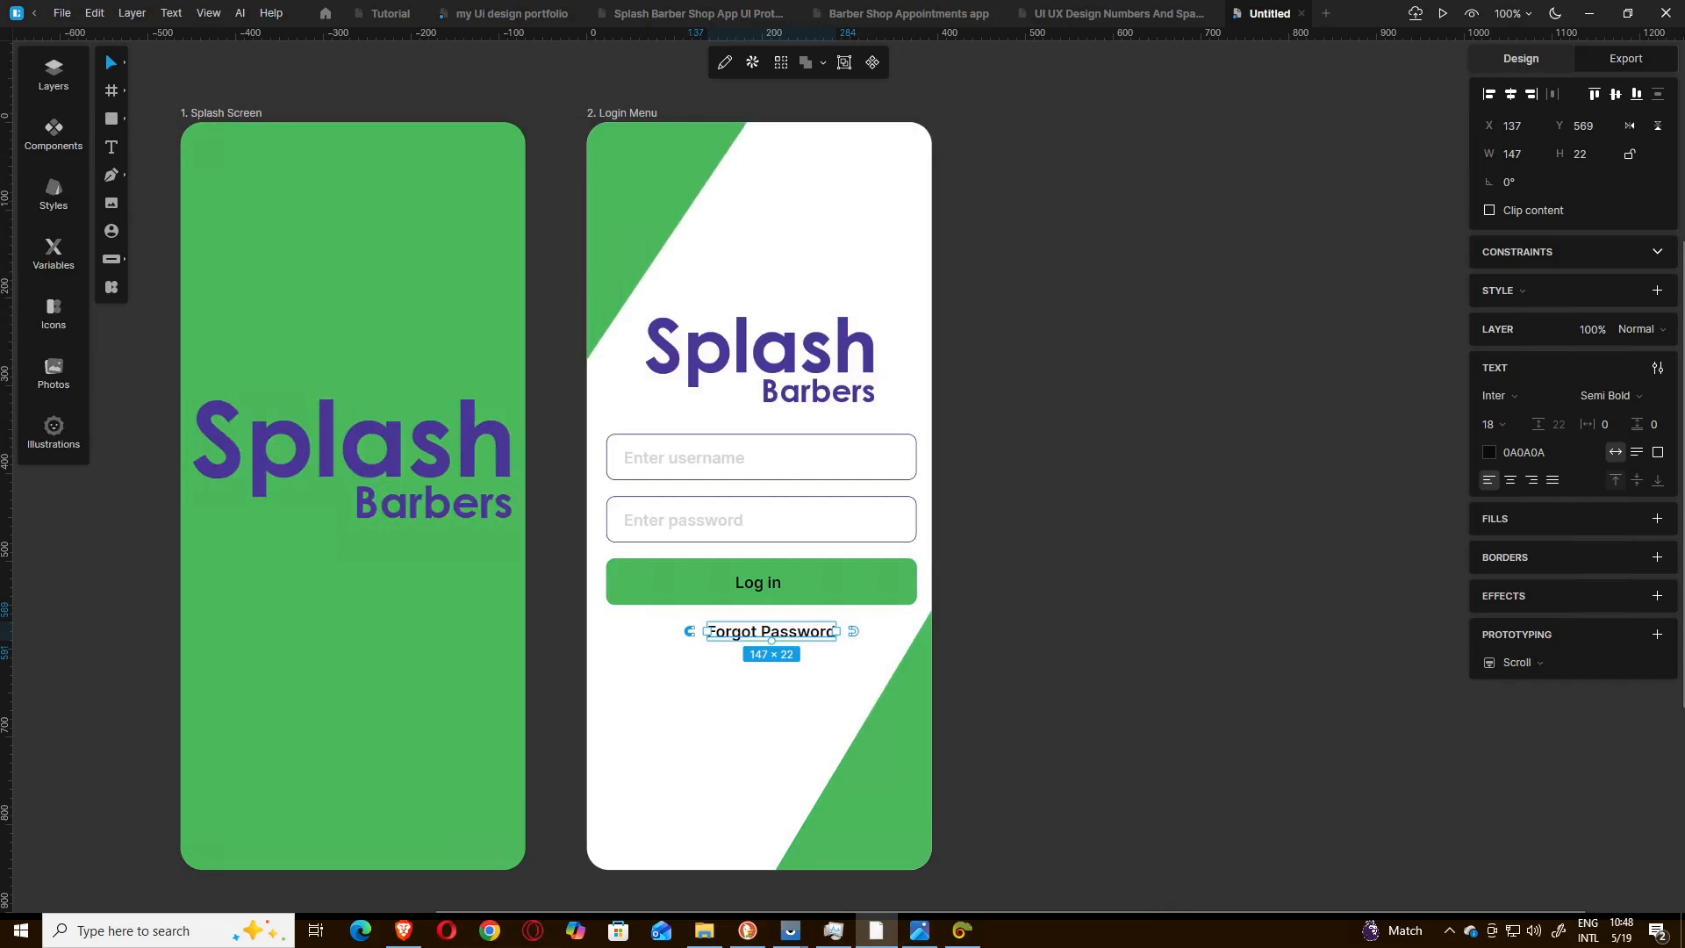
click(1540, 452)
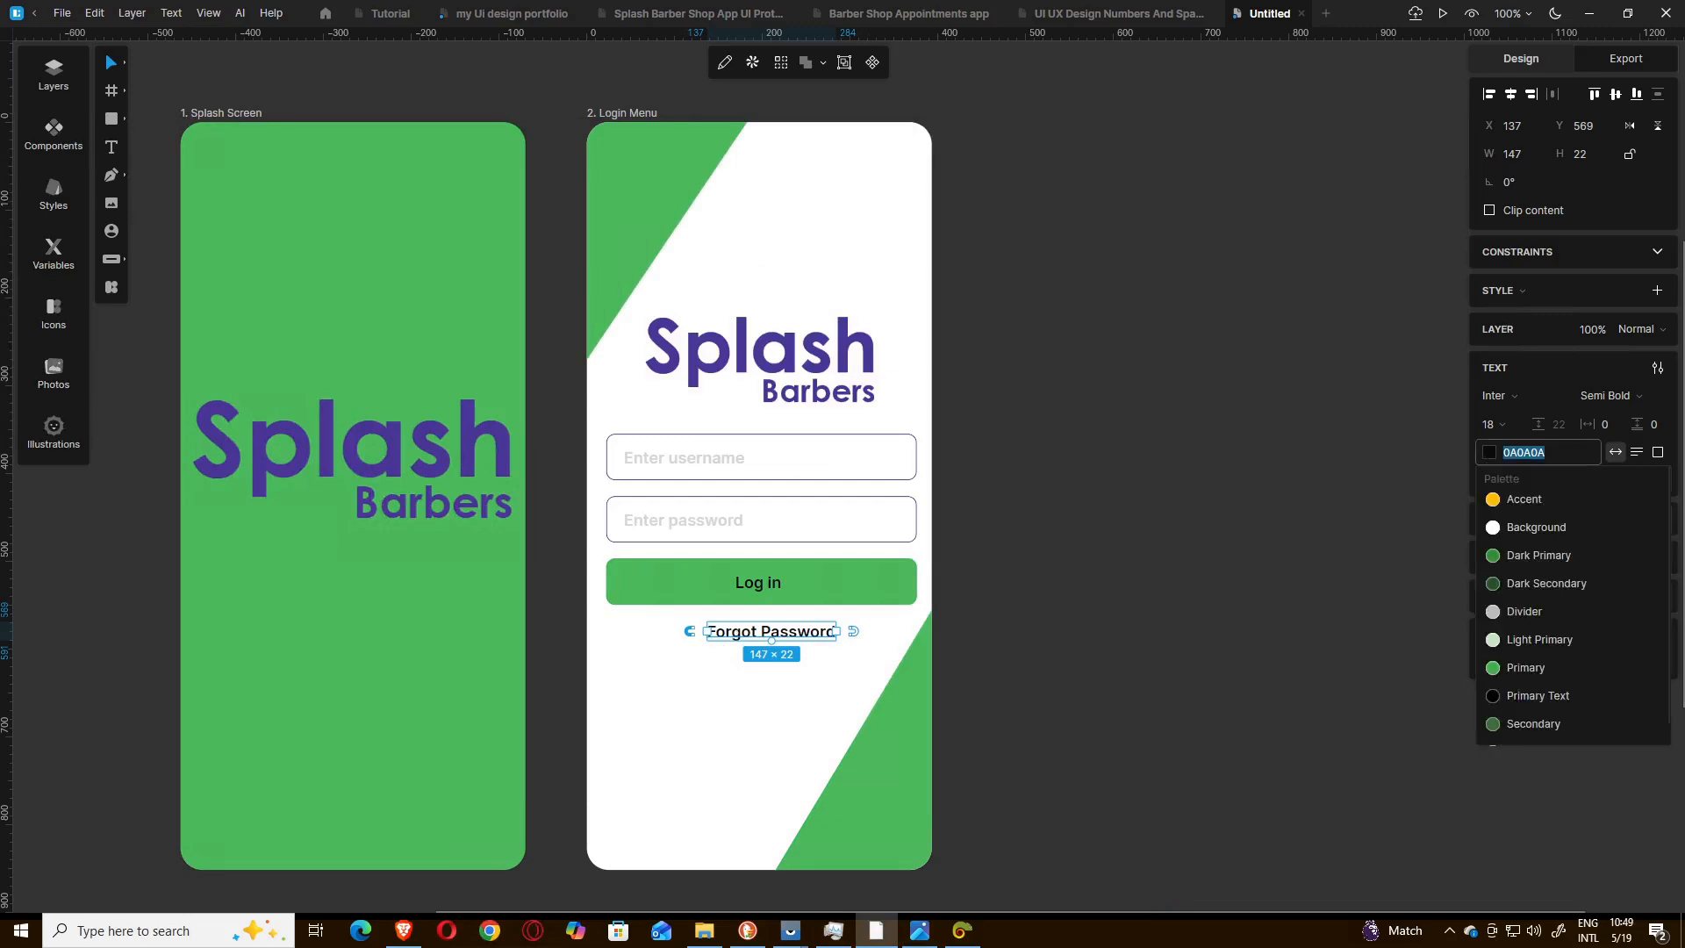
text(4C3797)
key(Return)
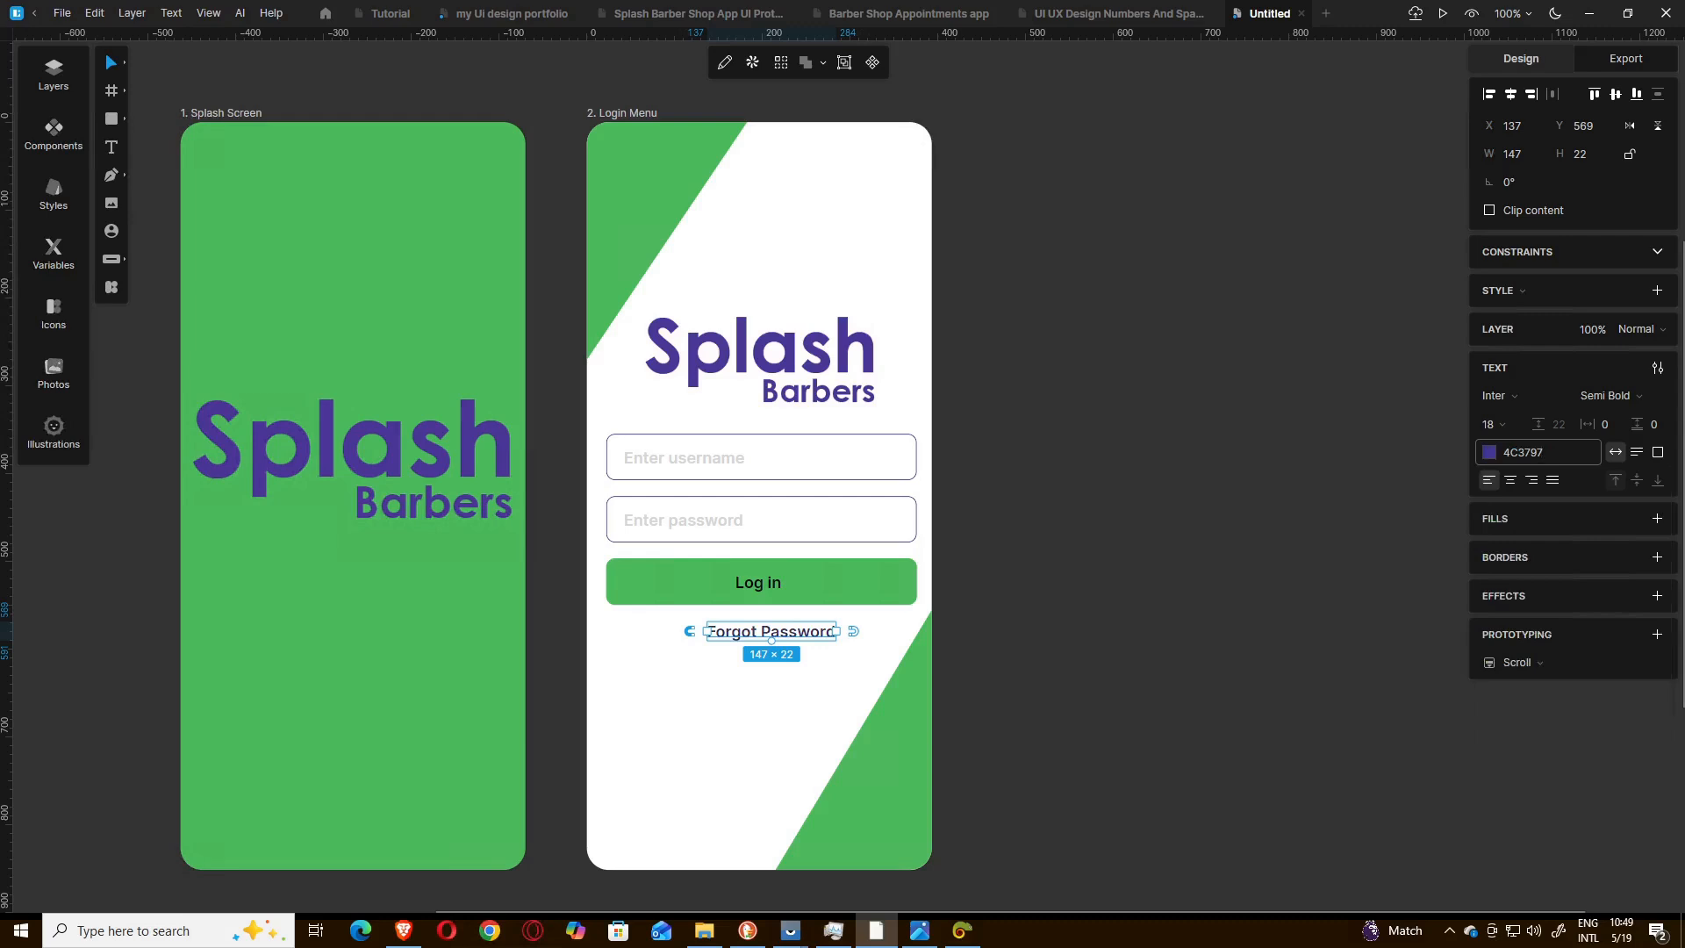
Move the "Forgot Password" text to X 129, keeping it at Y 569.
click(1097, 589)
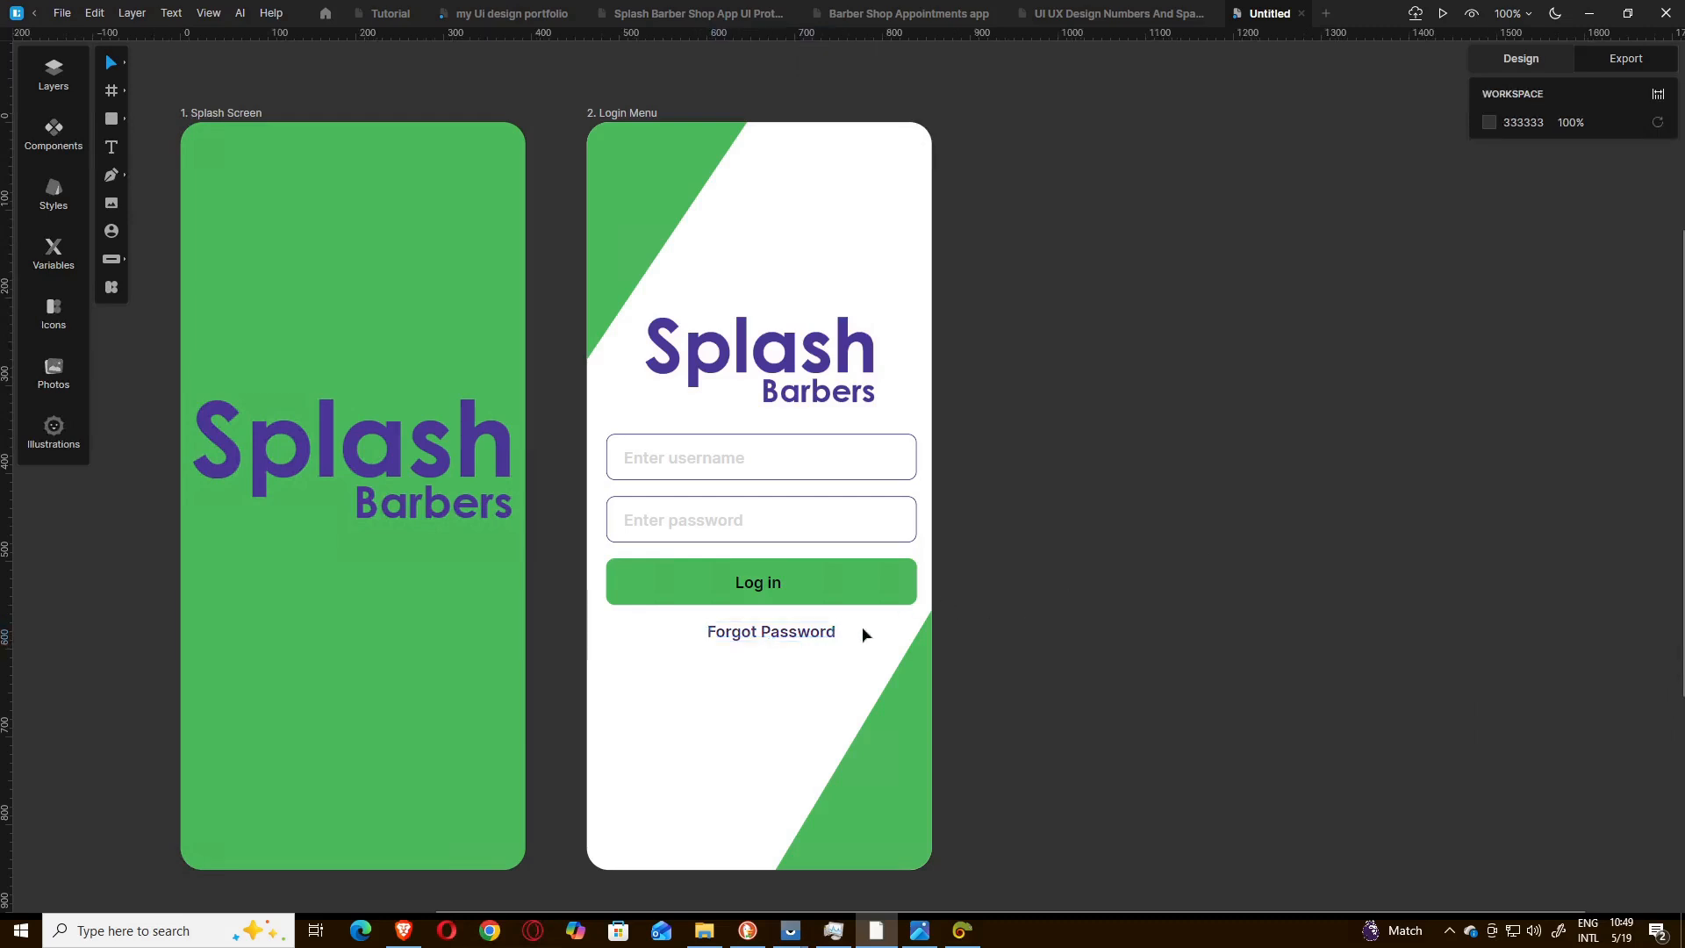
click(764, 634)
drag(763, 639, 762, 640)
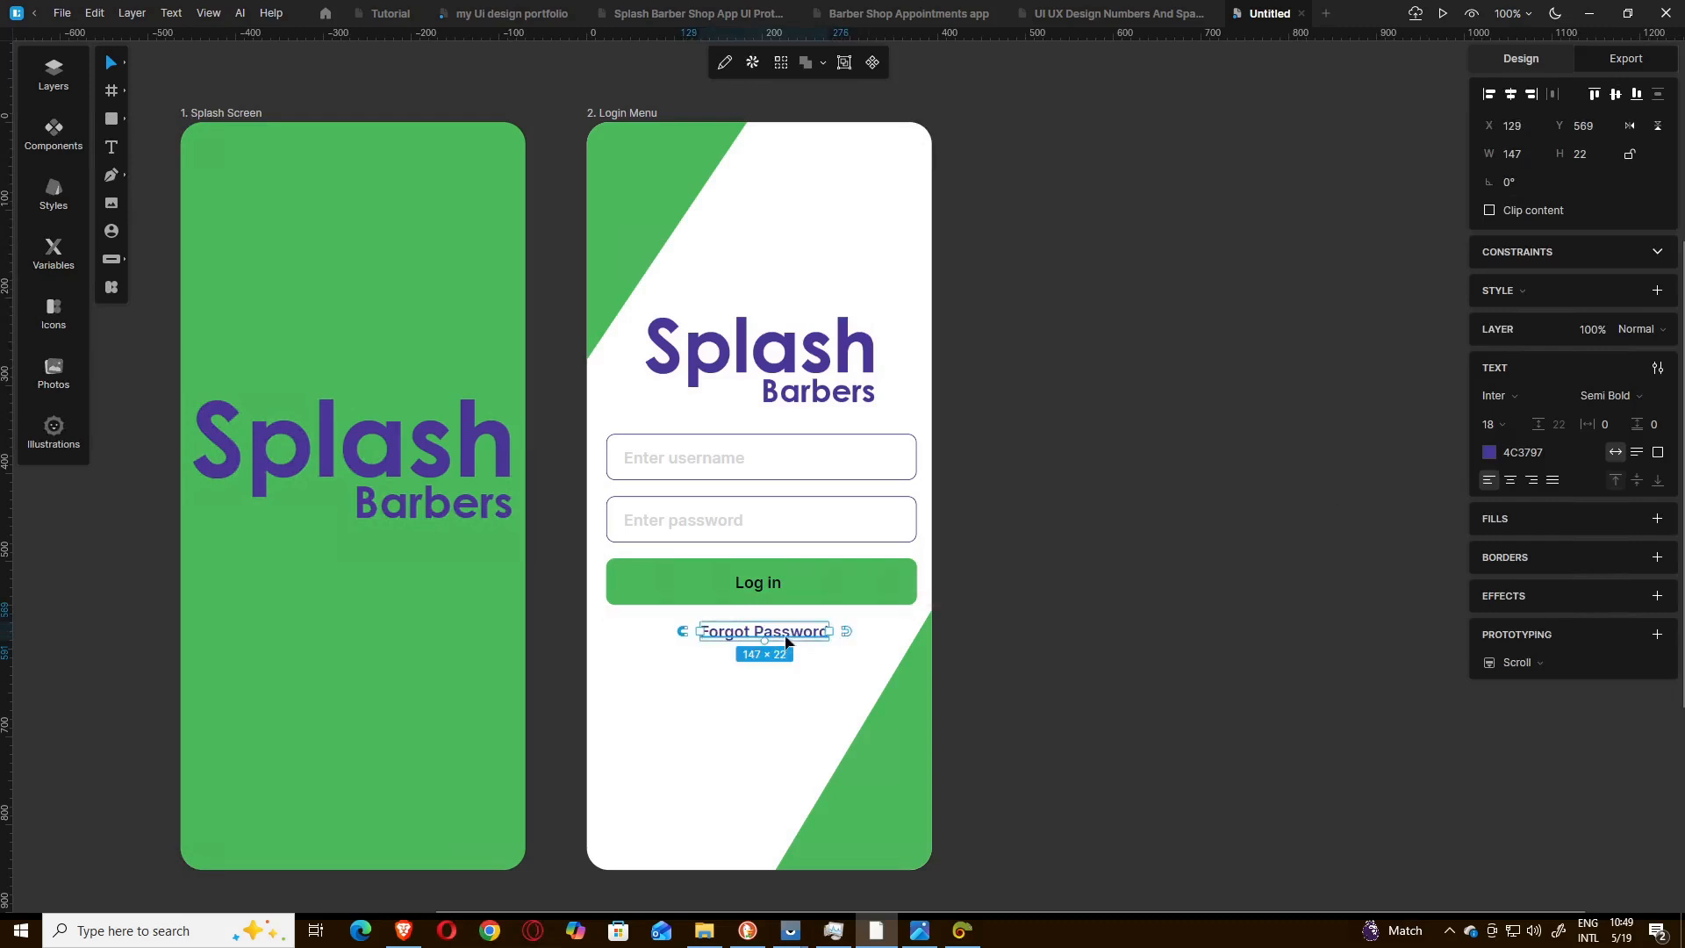
click(1053, 657)
Duplicate the "Forgot Password" text and place the copy at the foot of the login screen at X 22, Y 818.
click(759, 641)
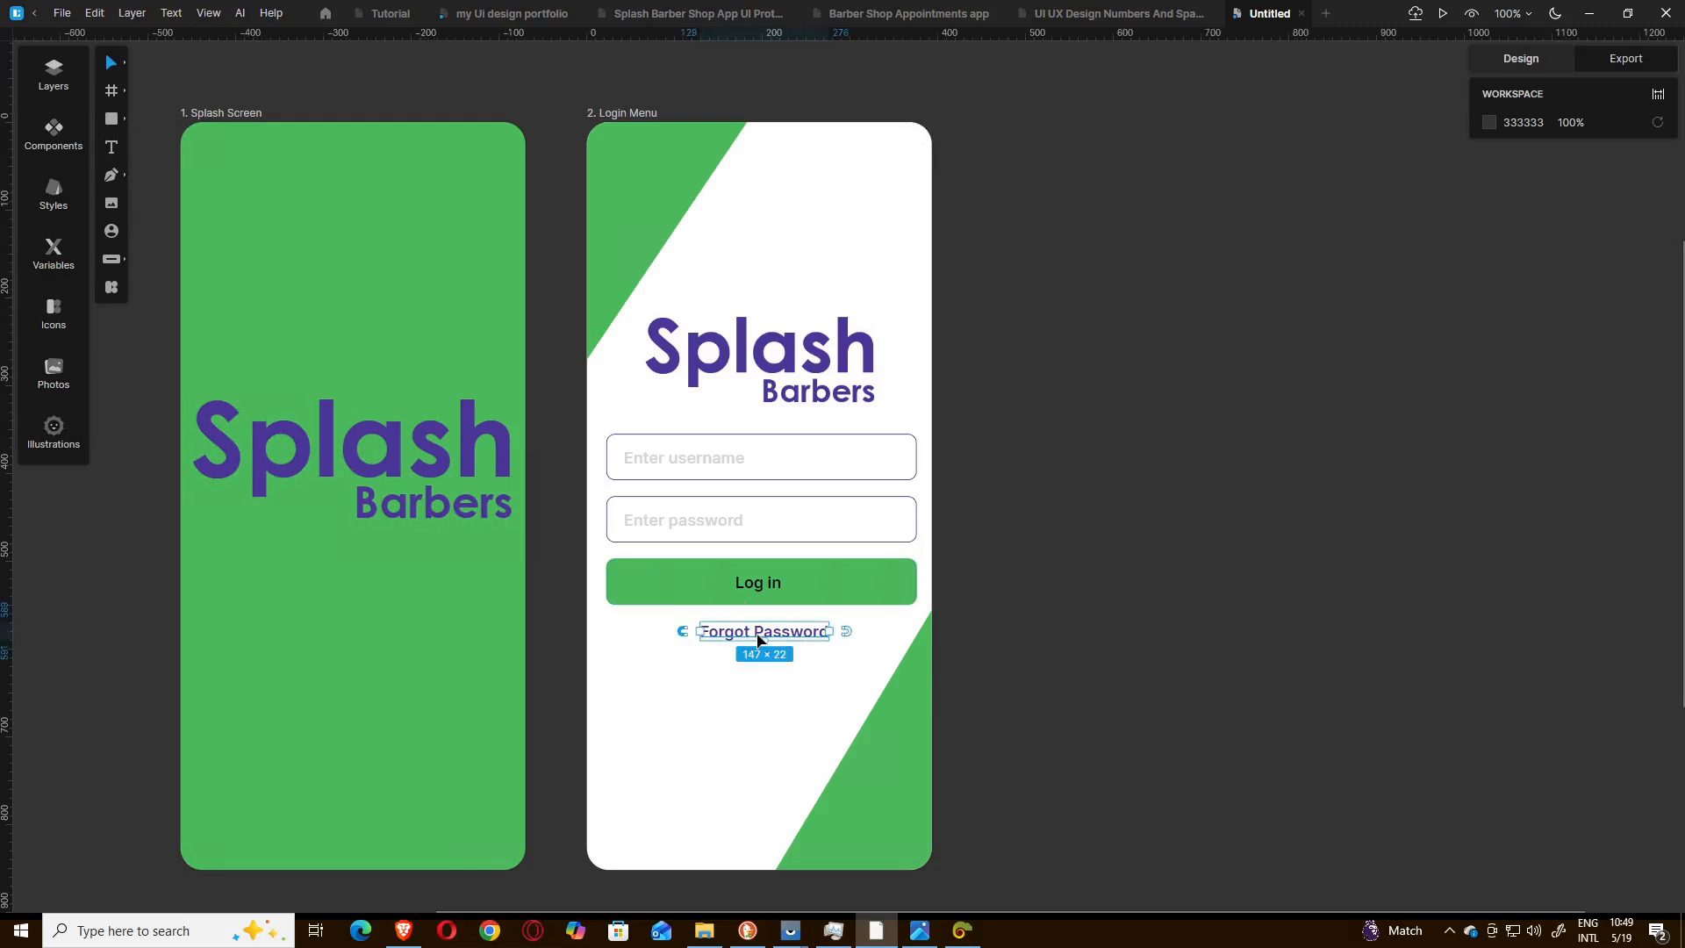
key(ctrl+d)
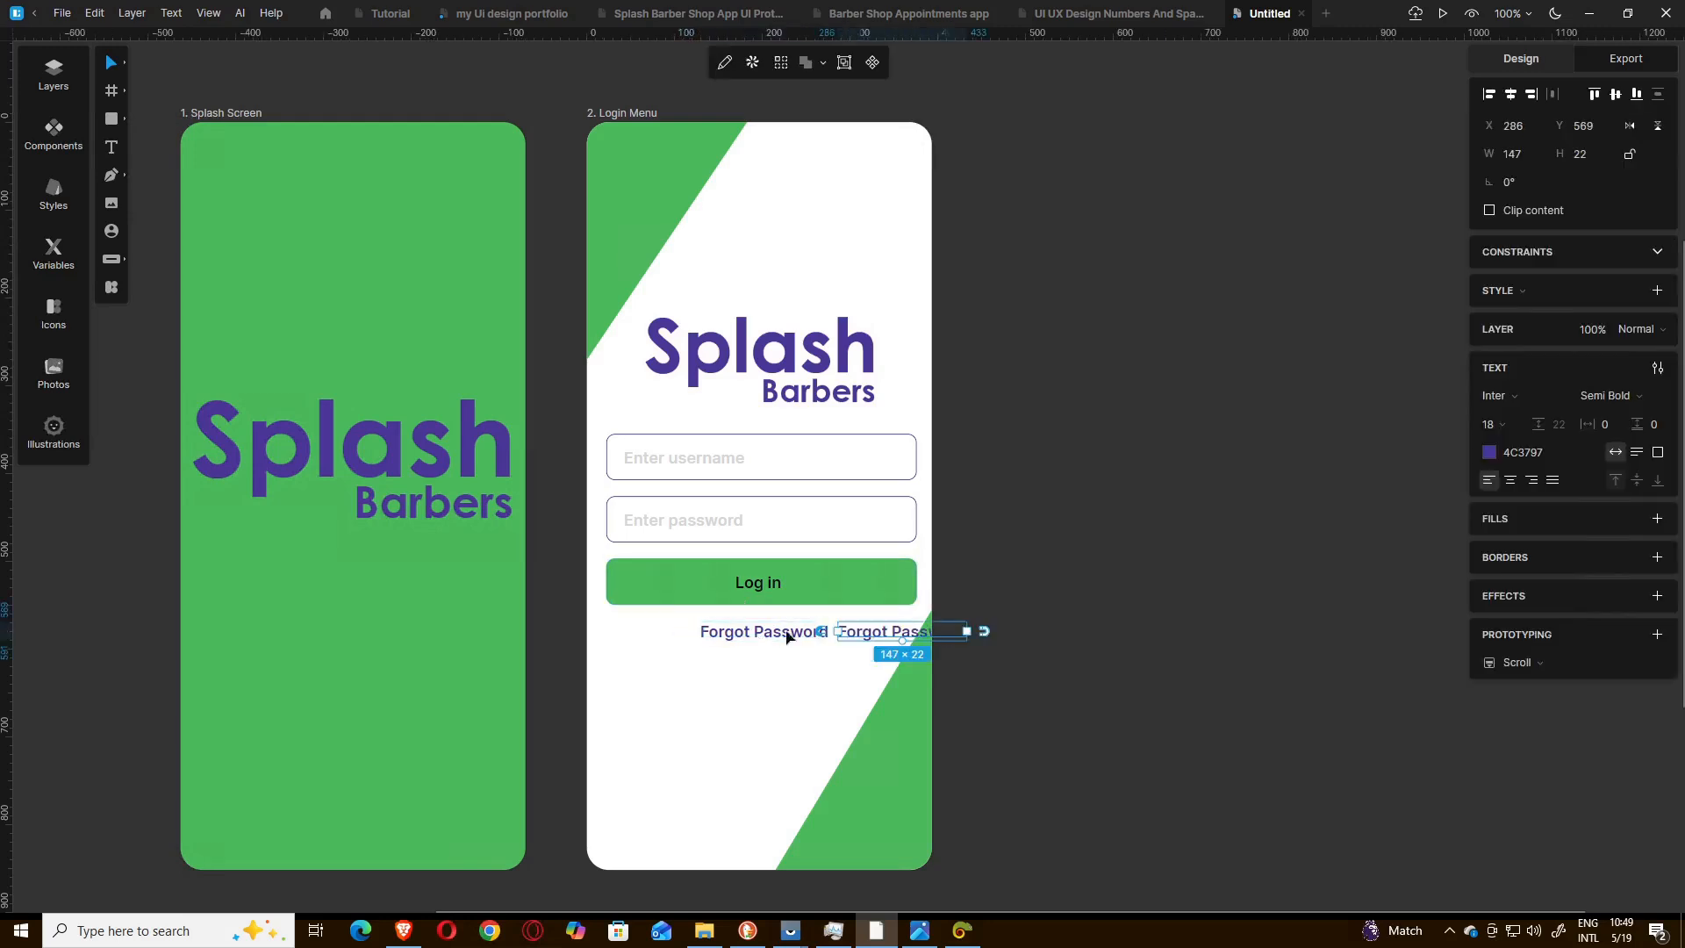
drag(867, 644, 631, 869)
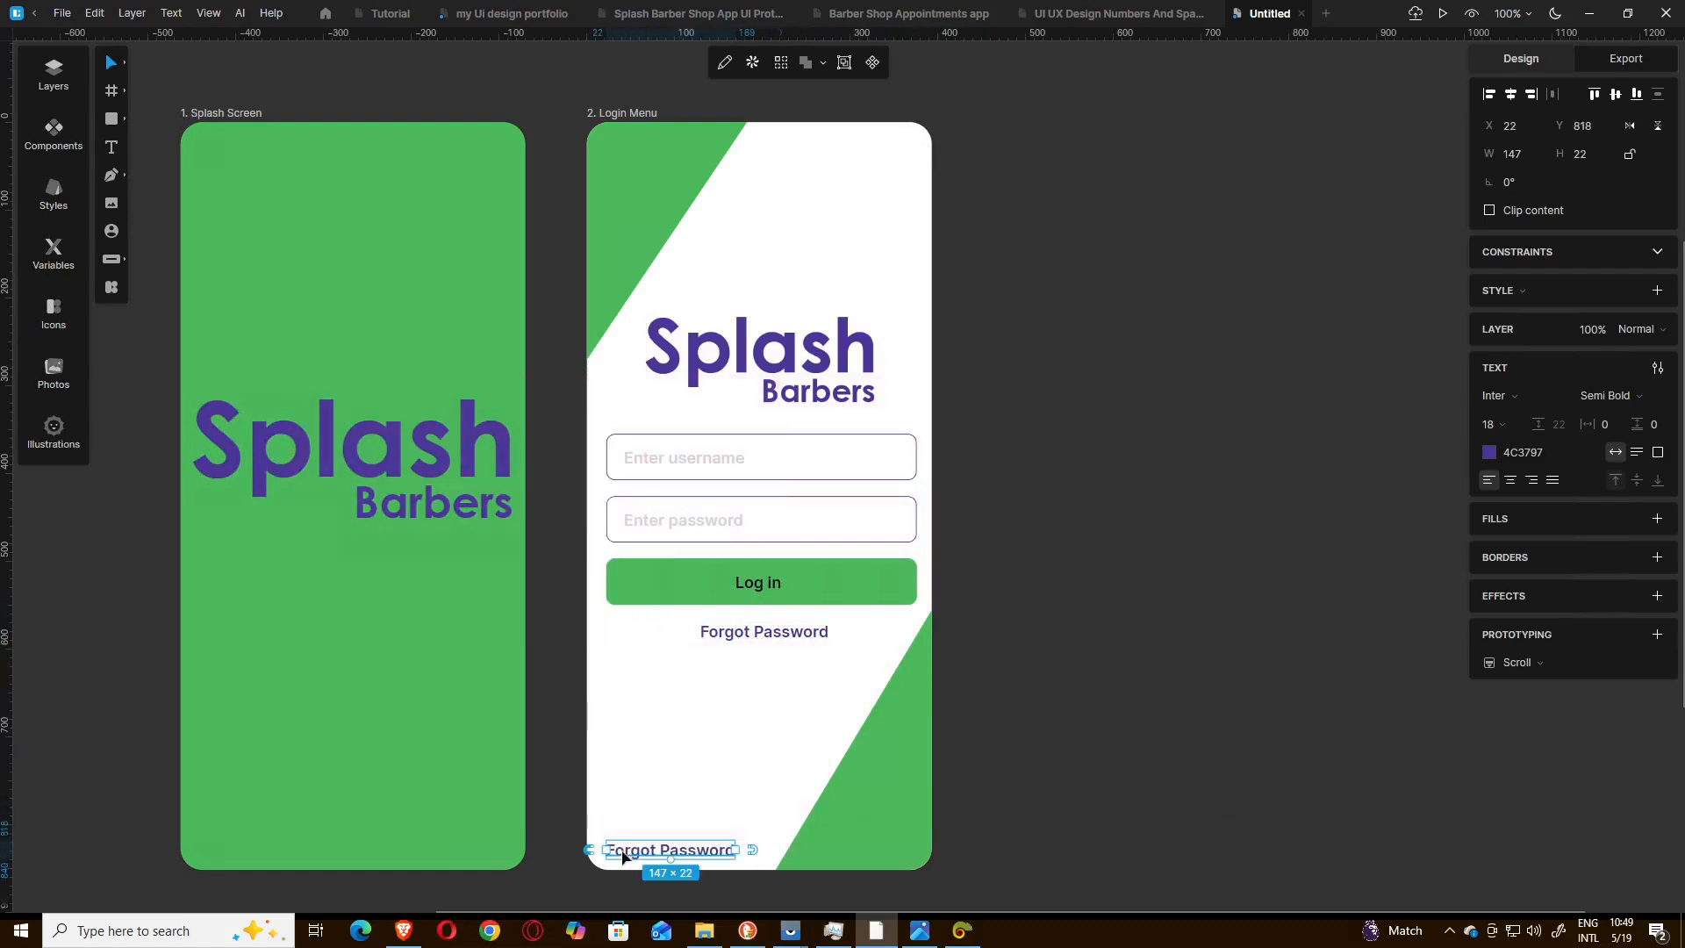
Check the reference image's footer and change the copied text to "Desogned | Developed By Similakra Technologies LTD".
click(920, 930)
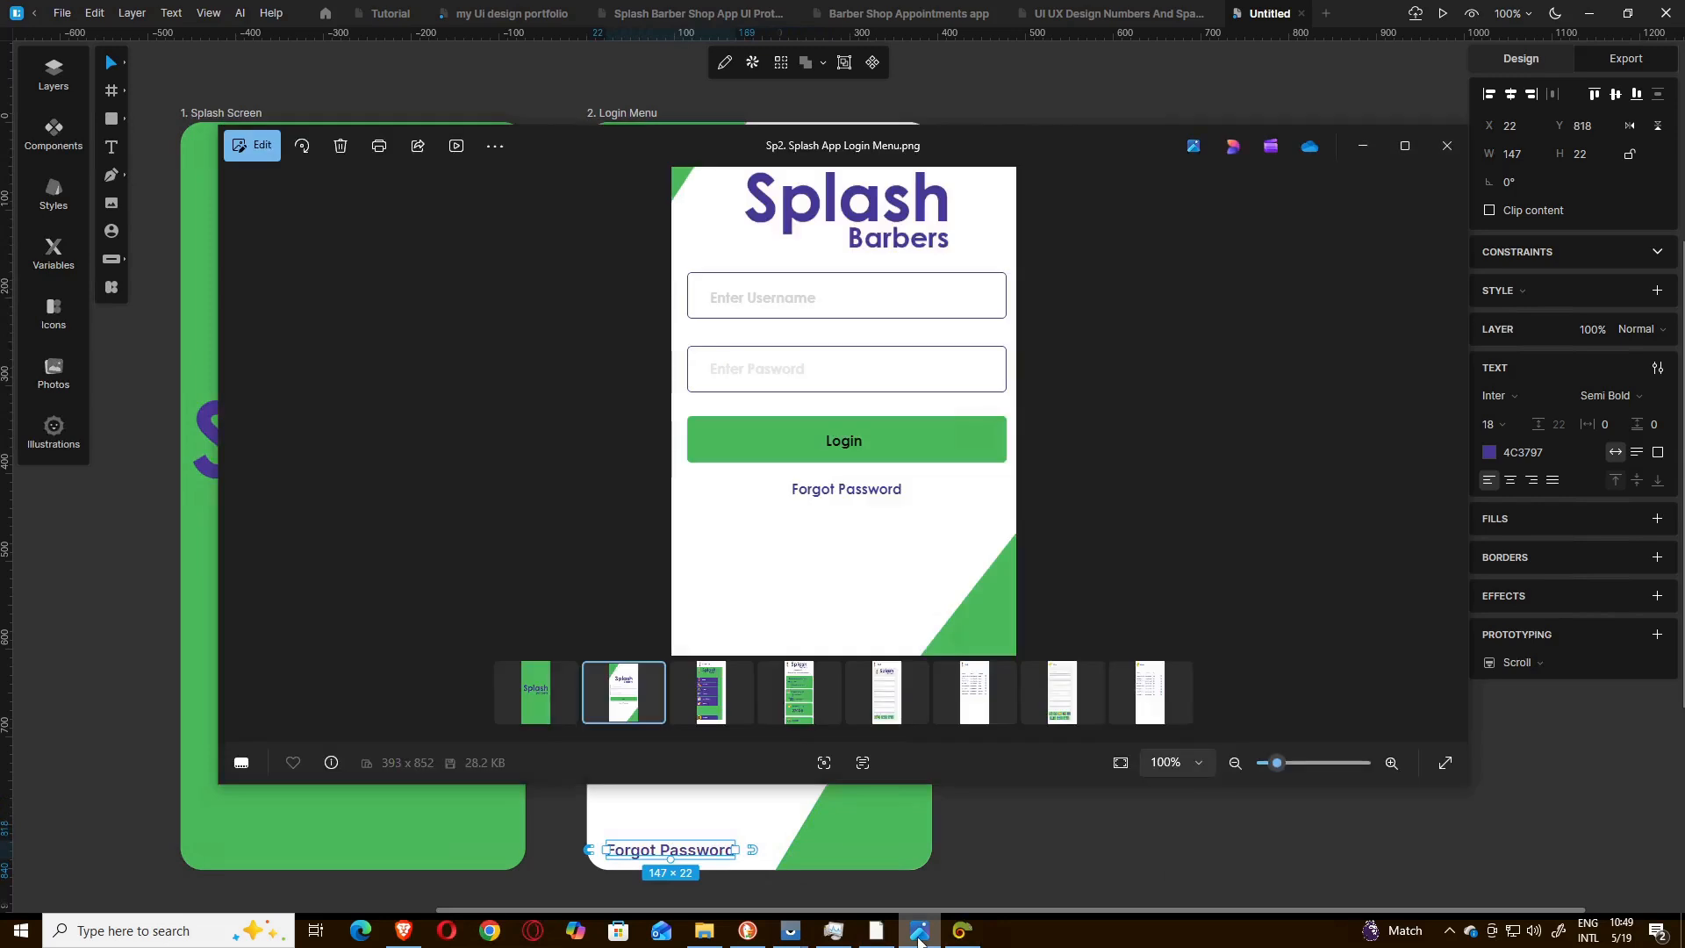
scroll(944, 574, down, 2)
scroll(934, 576, up, 4)
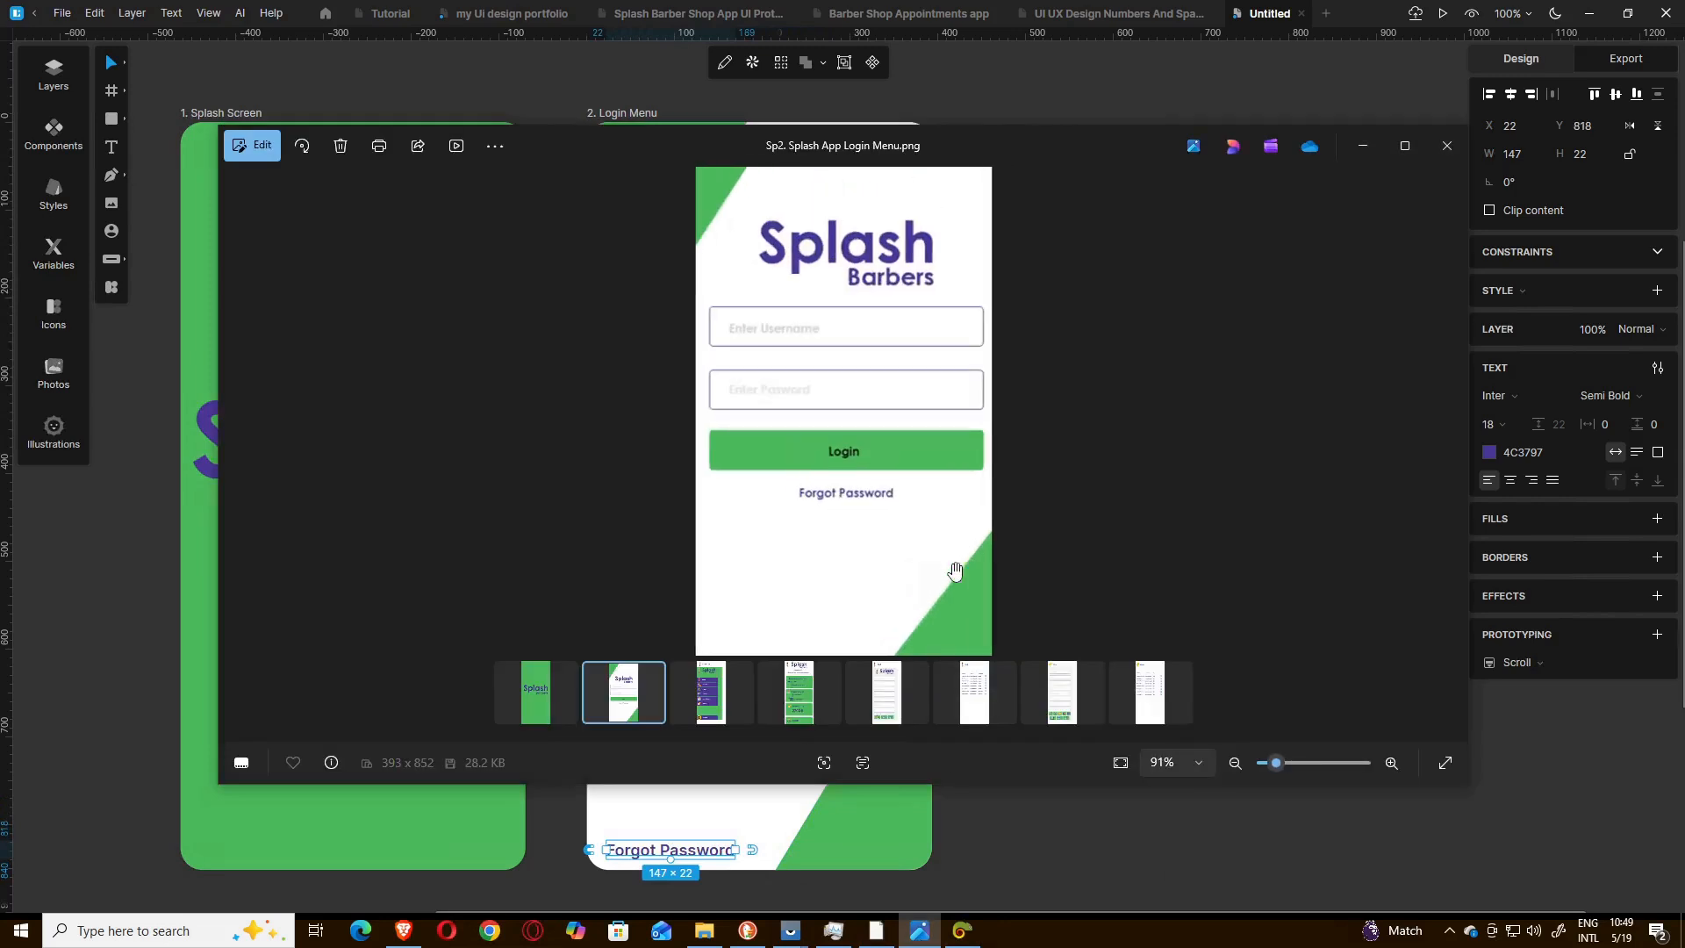
drag(931, 579, 929, 278)
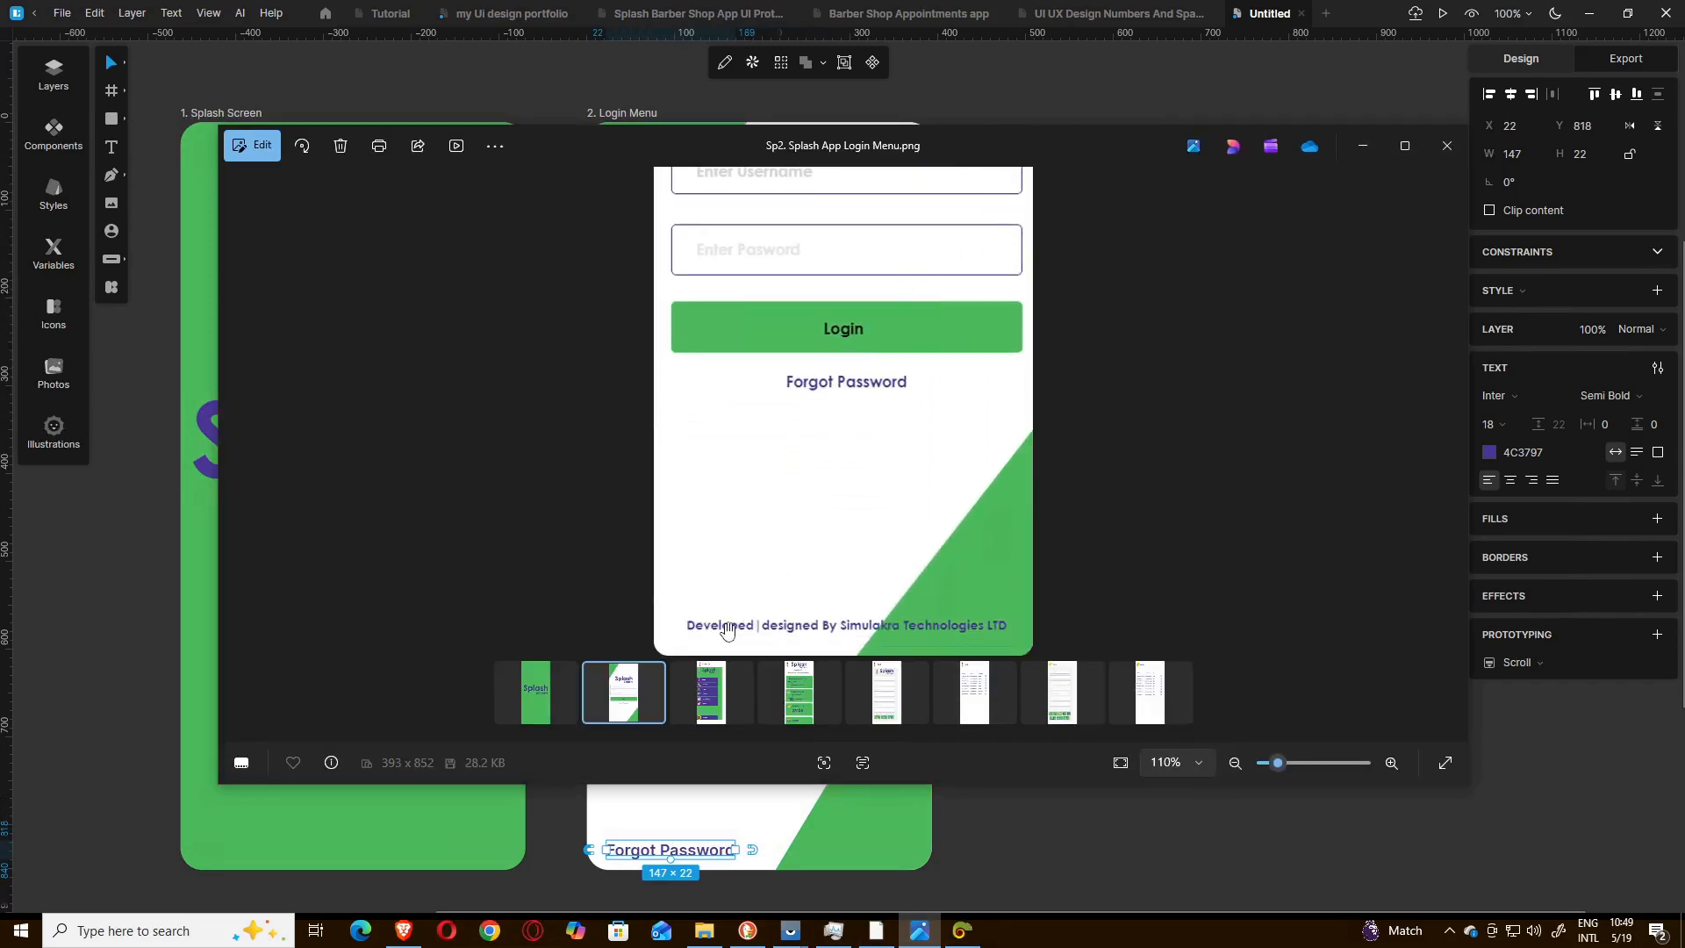
click(1362, 145)
double_click(654, 851)
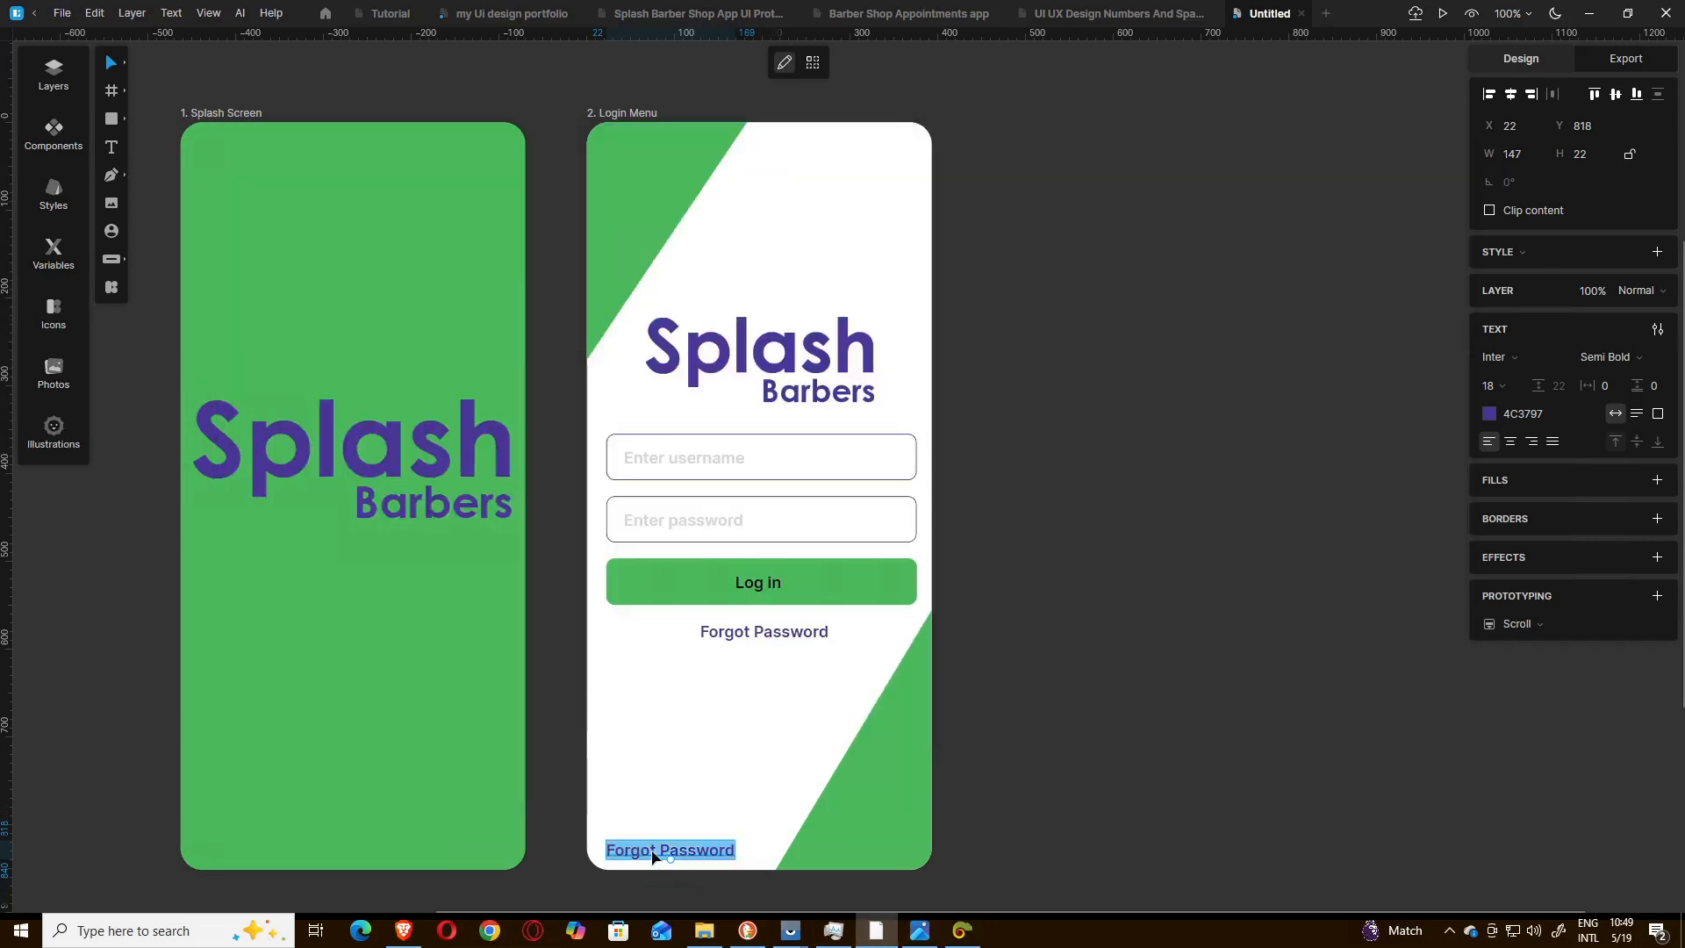
text(Deso)
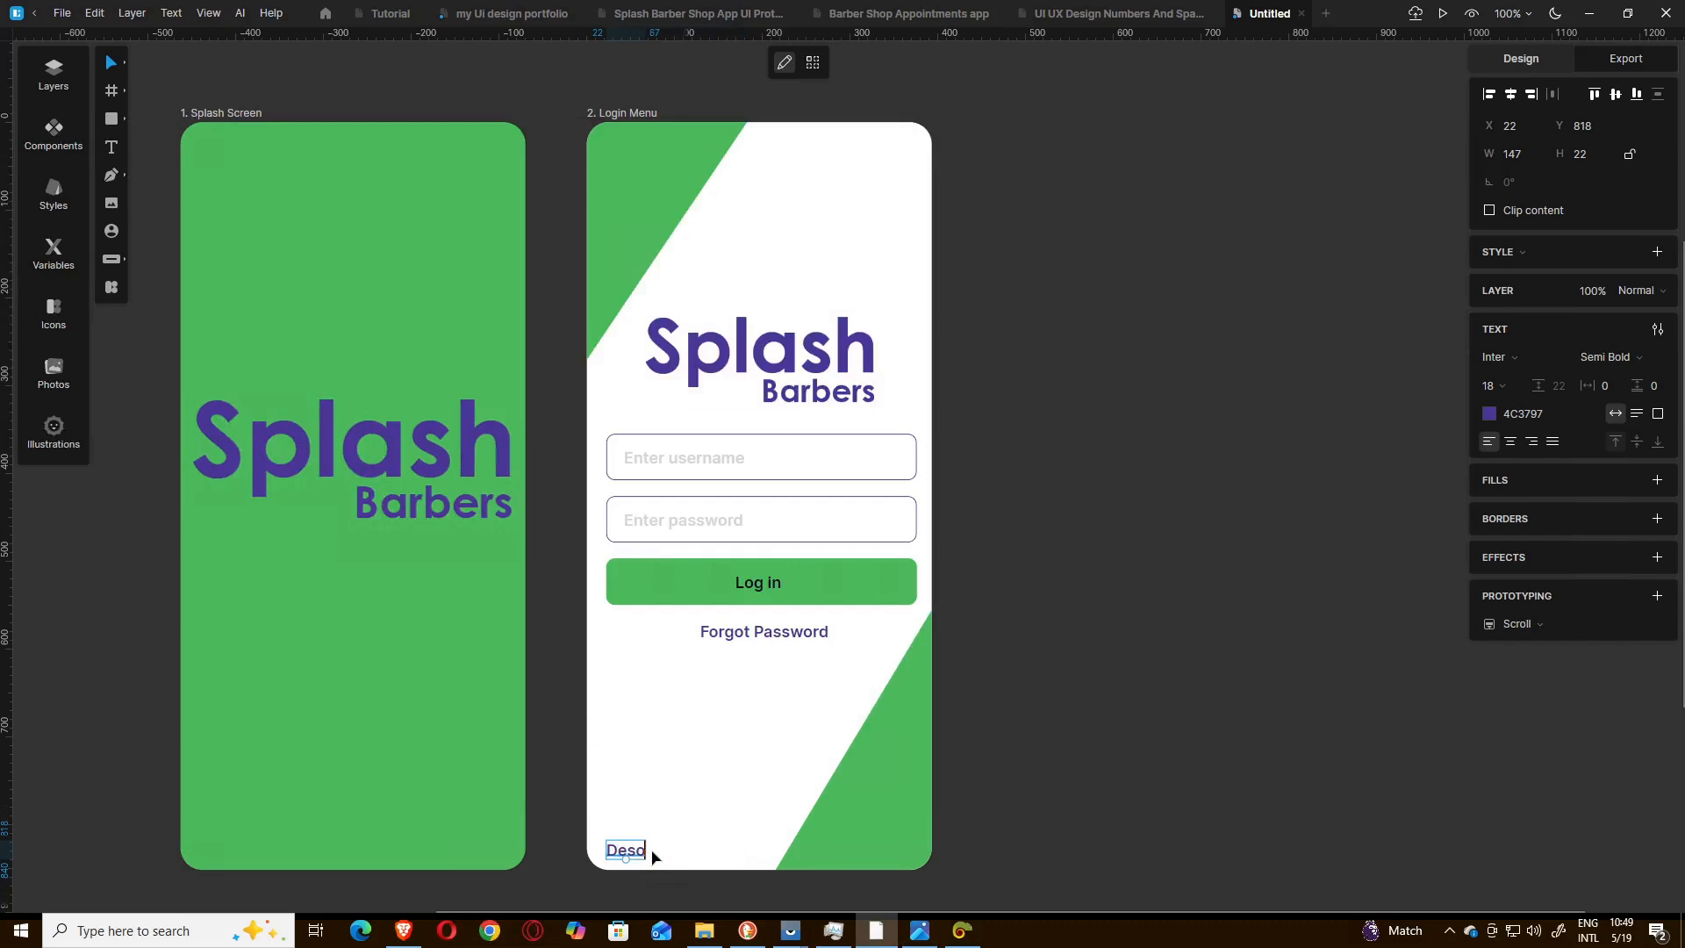
text(gned | Develop)
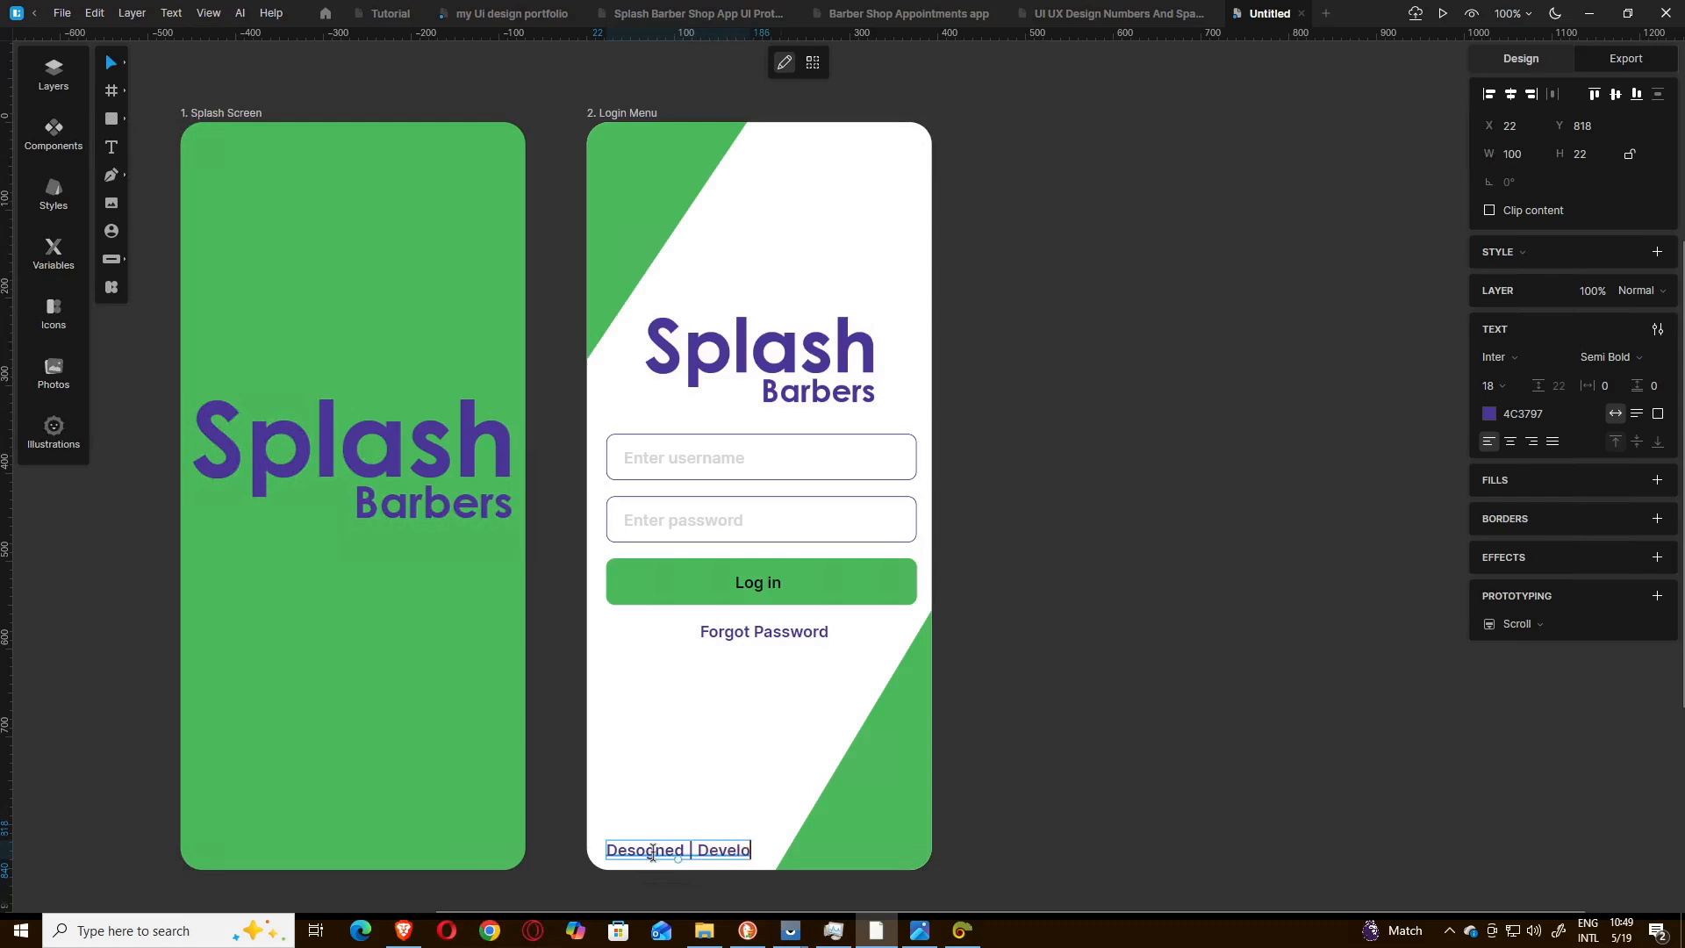
text(ed By )
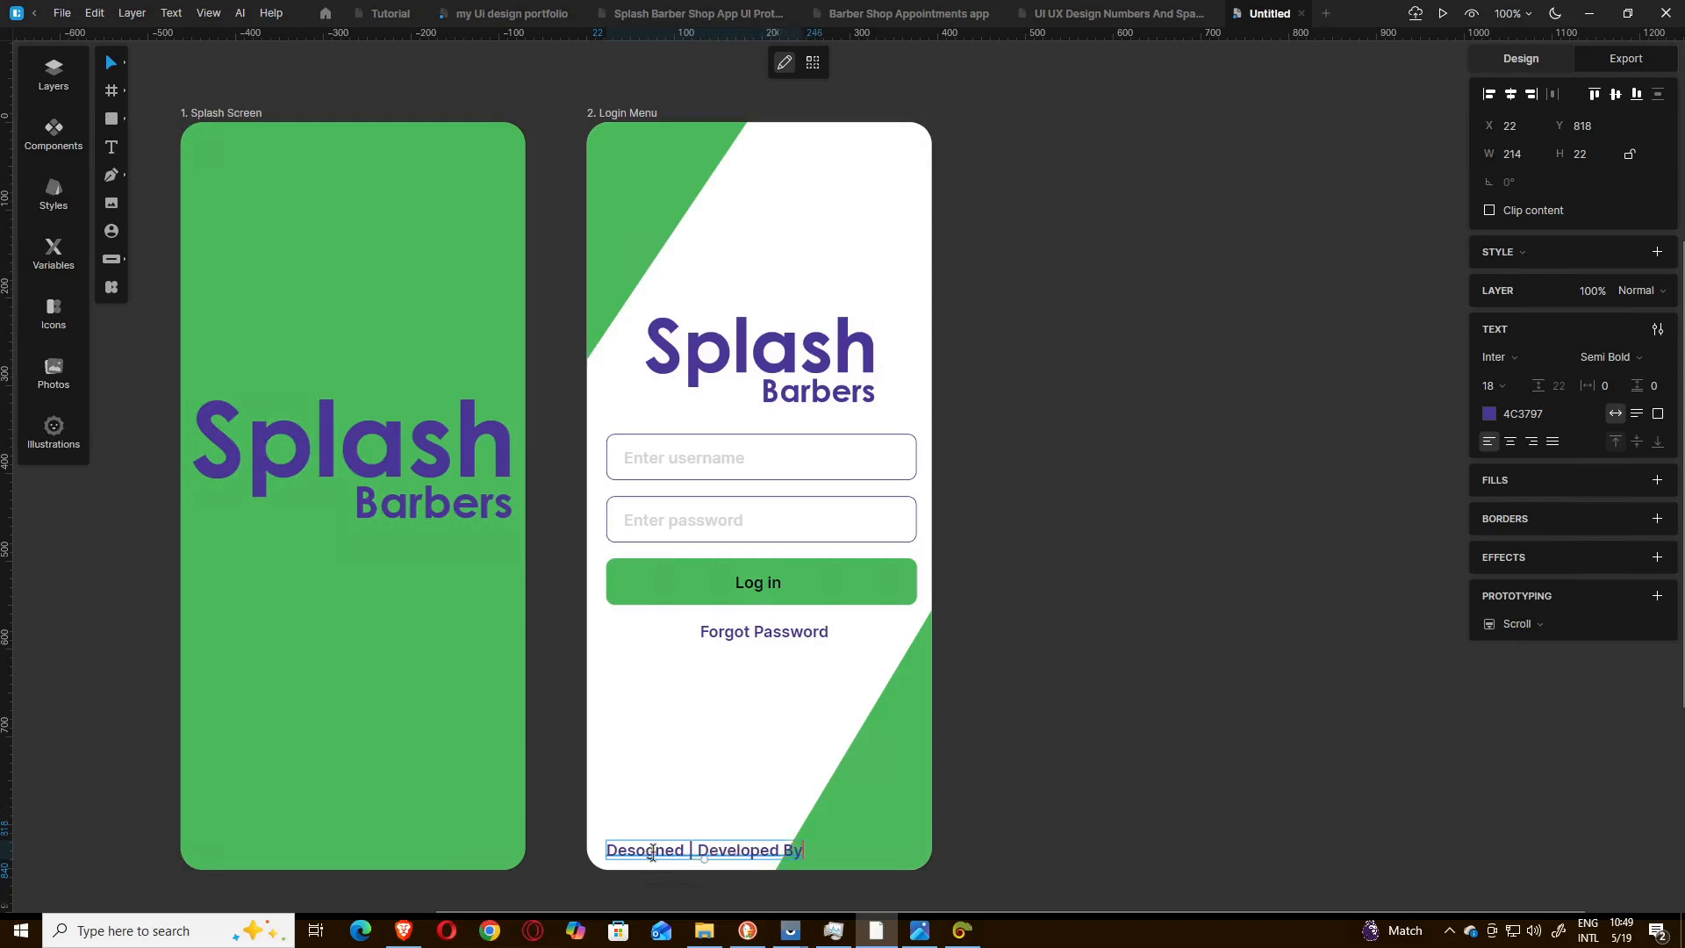
text(Similakra Techno)
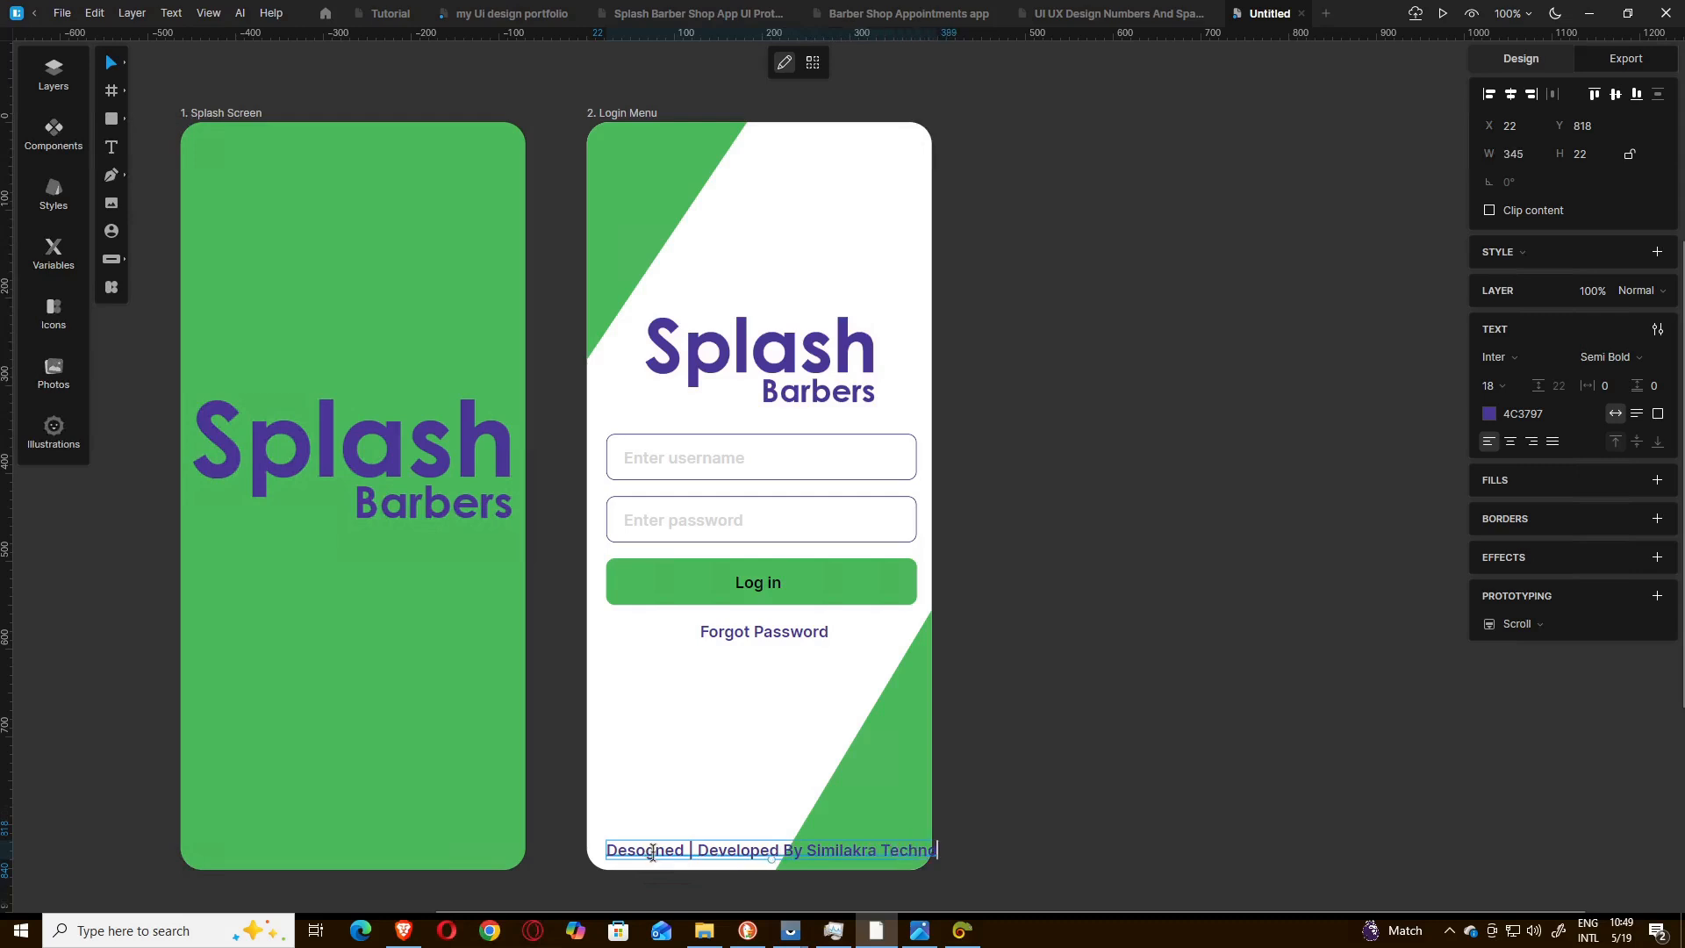
text(logies LTD)
Set the footer credit's font size to 14 and move the text to X 18, keeping it at Y 818.
click(1516, 385)
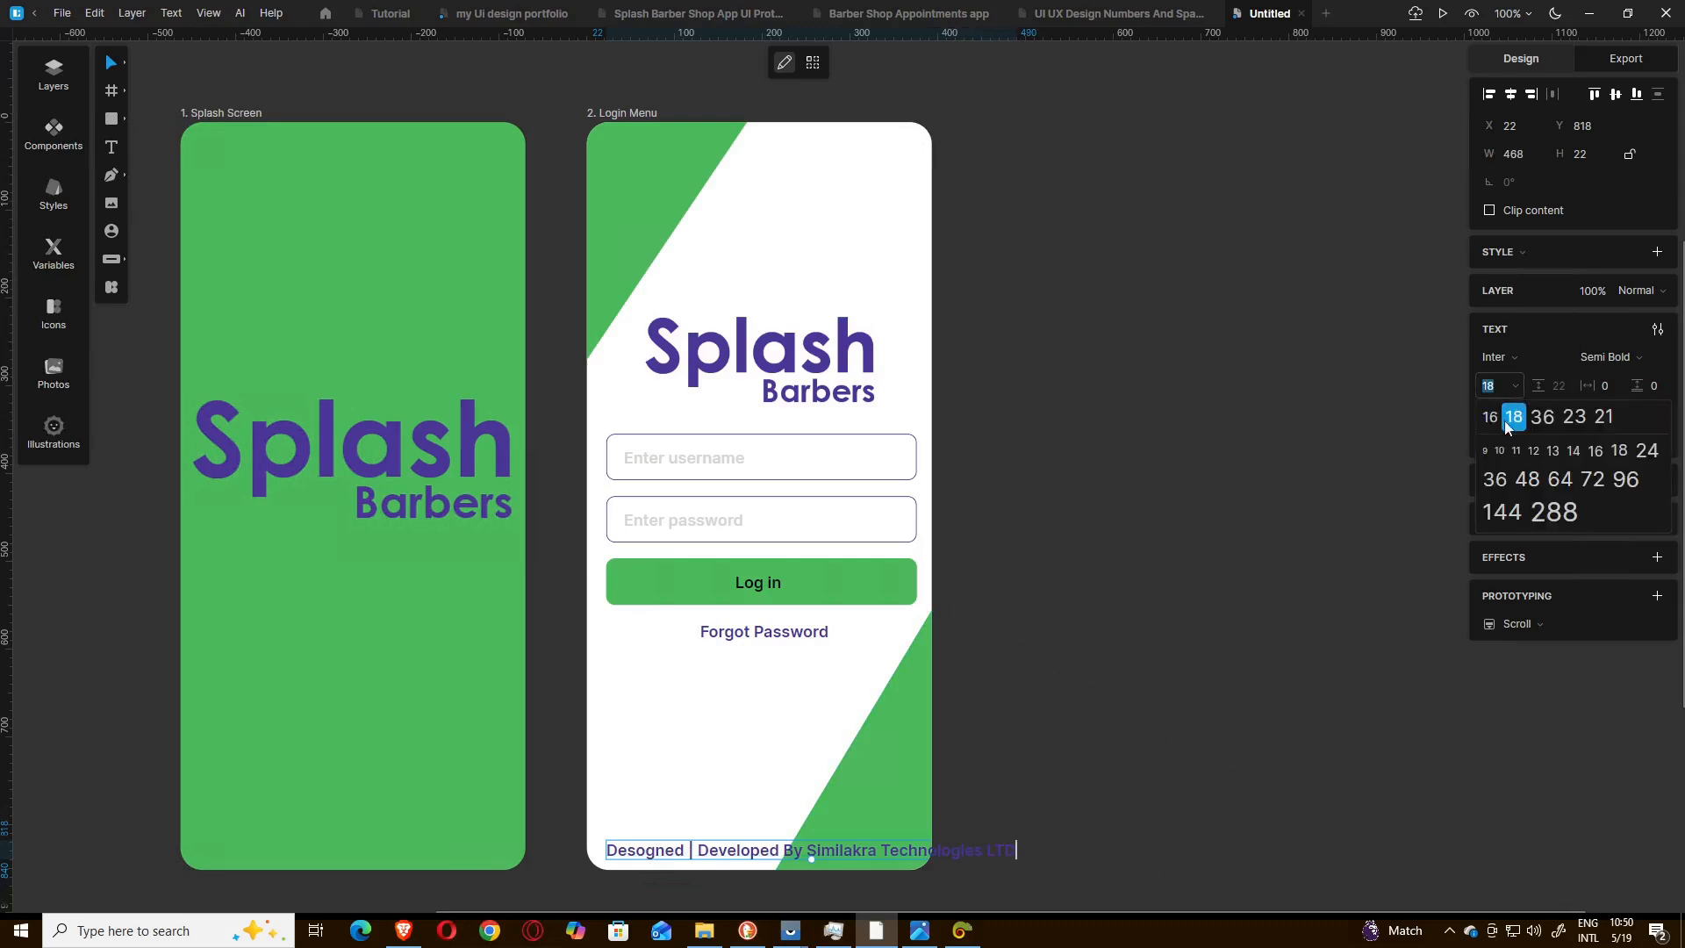
click(1573, 451)
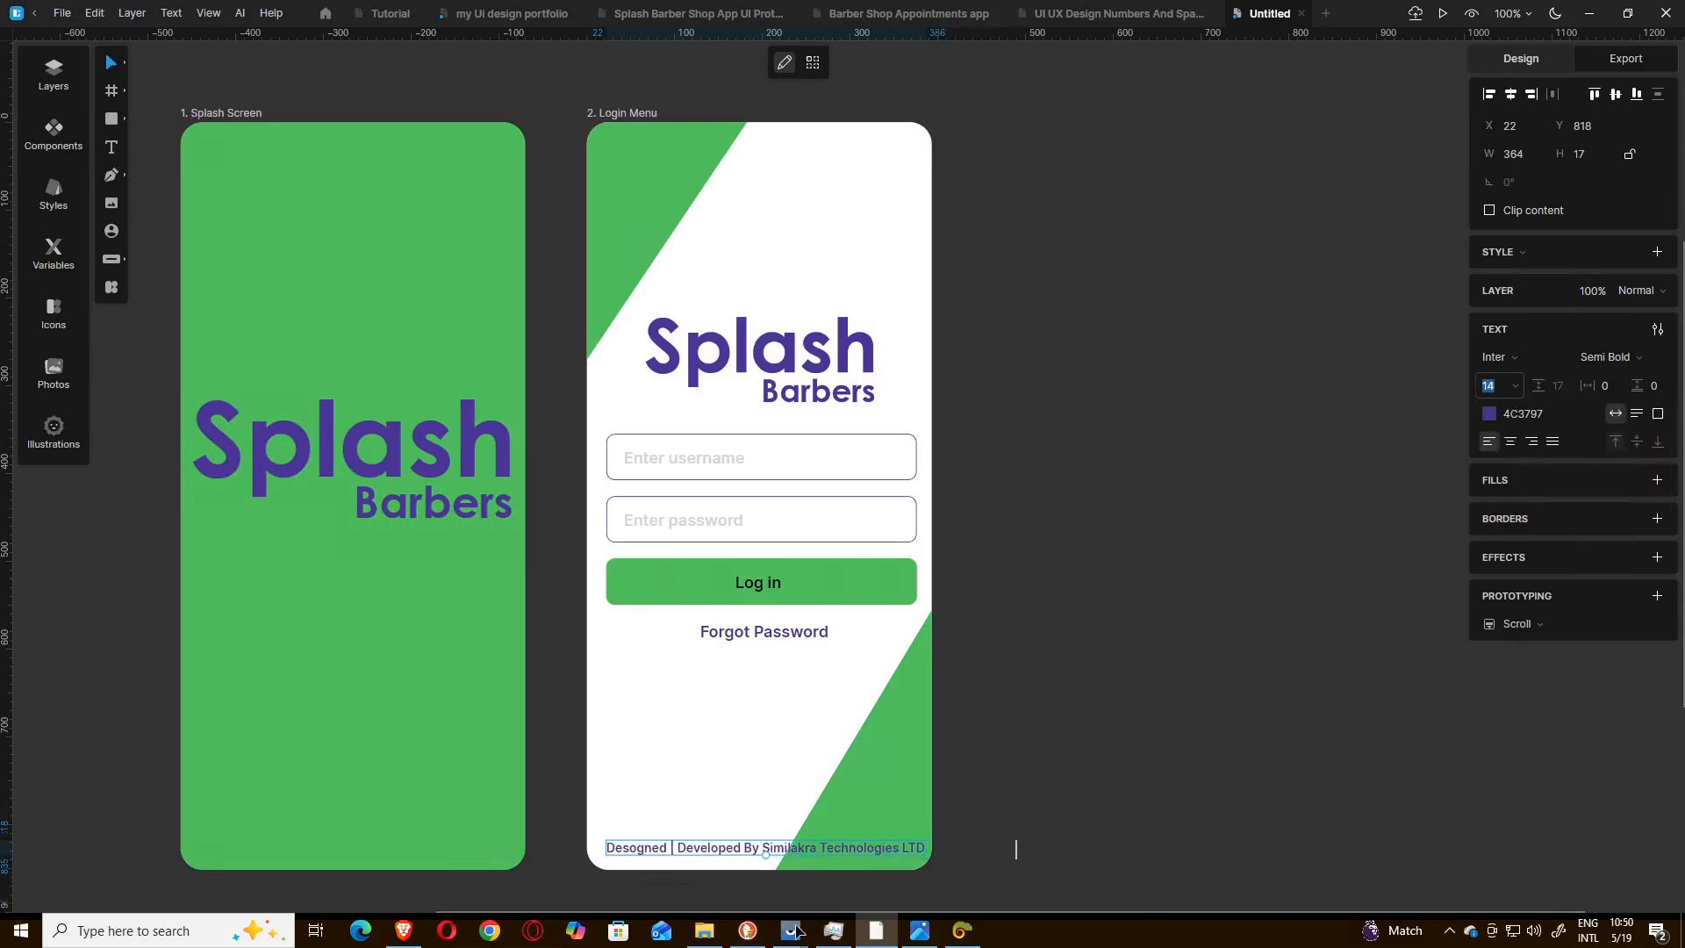
click(1033, 801)
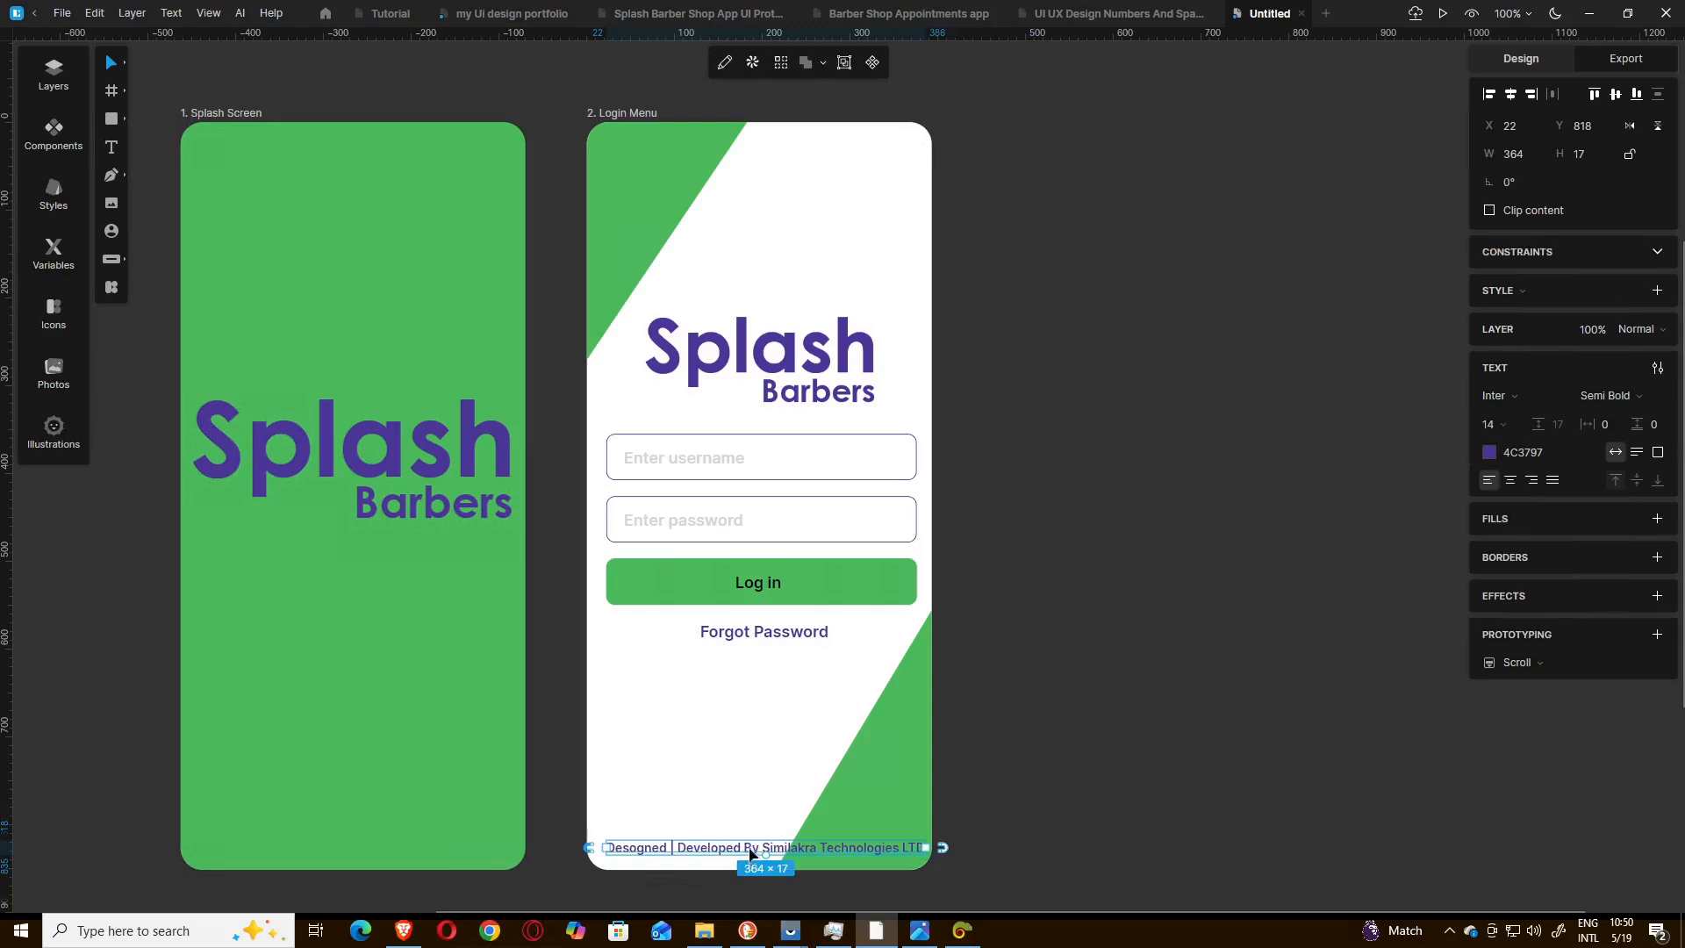
drag(751, 853, 751, 853)
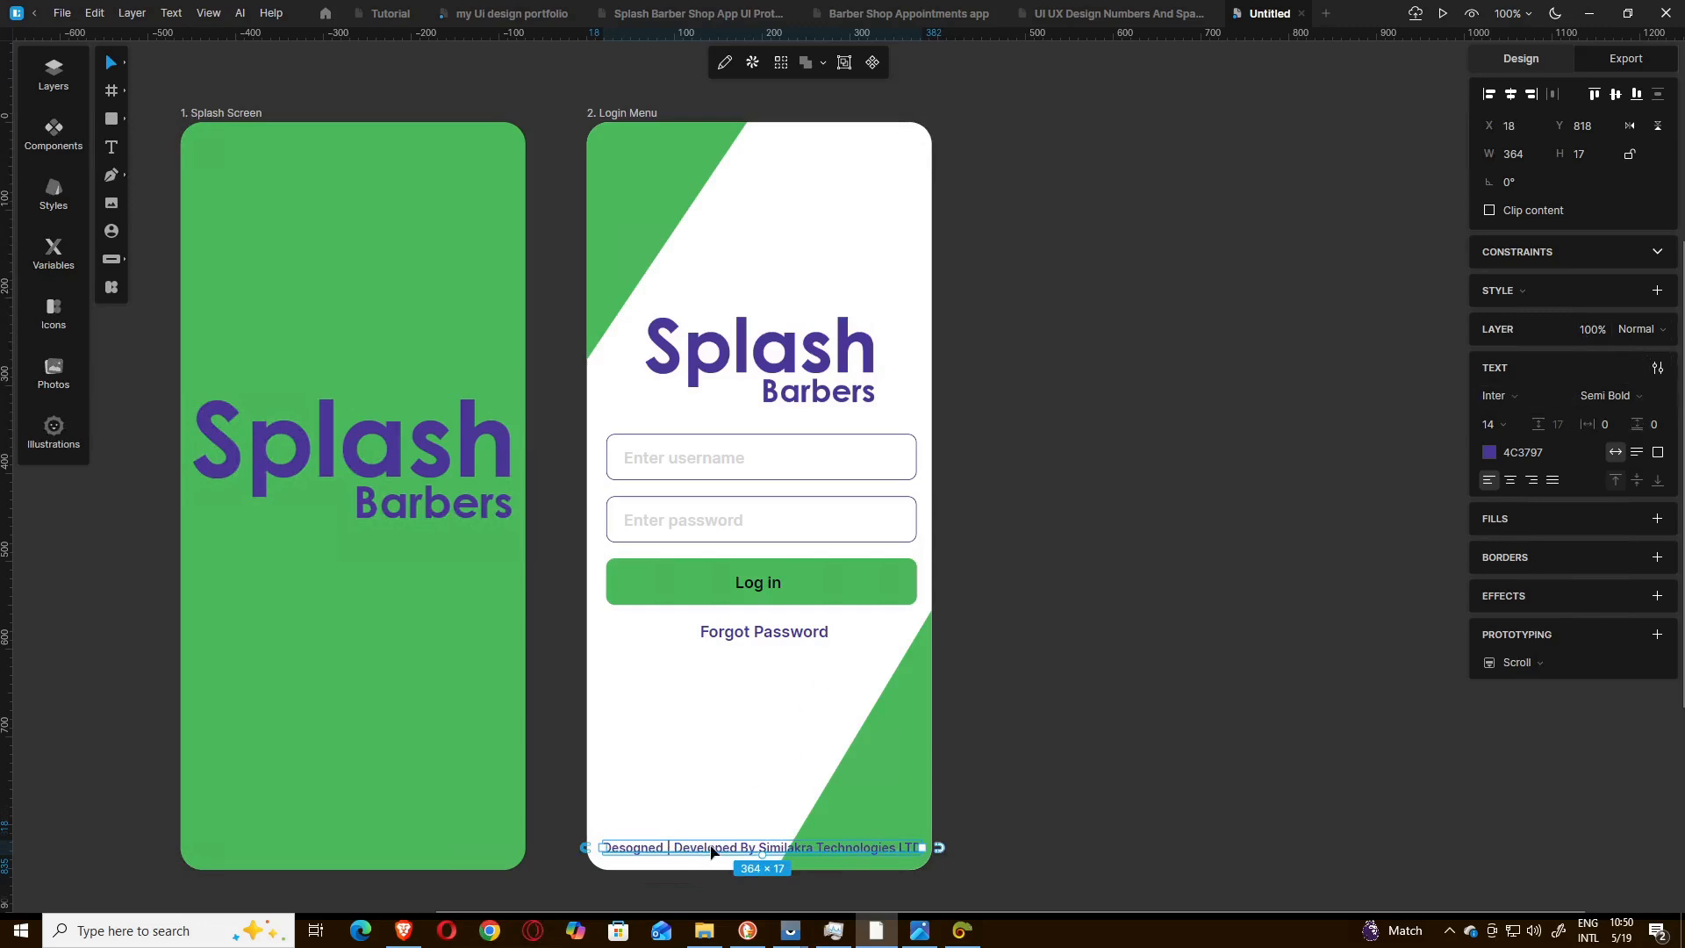
Change the footer credit's font weight to Bold and deselect the text.
click(1663, 398)
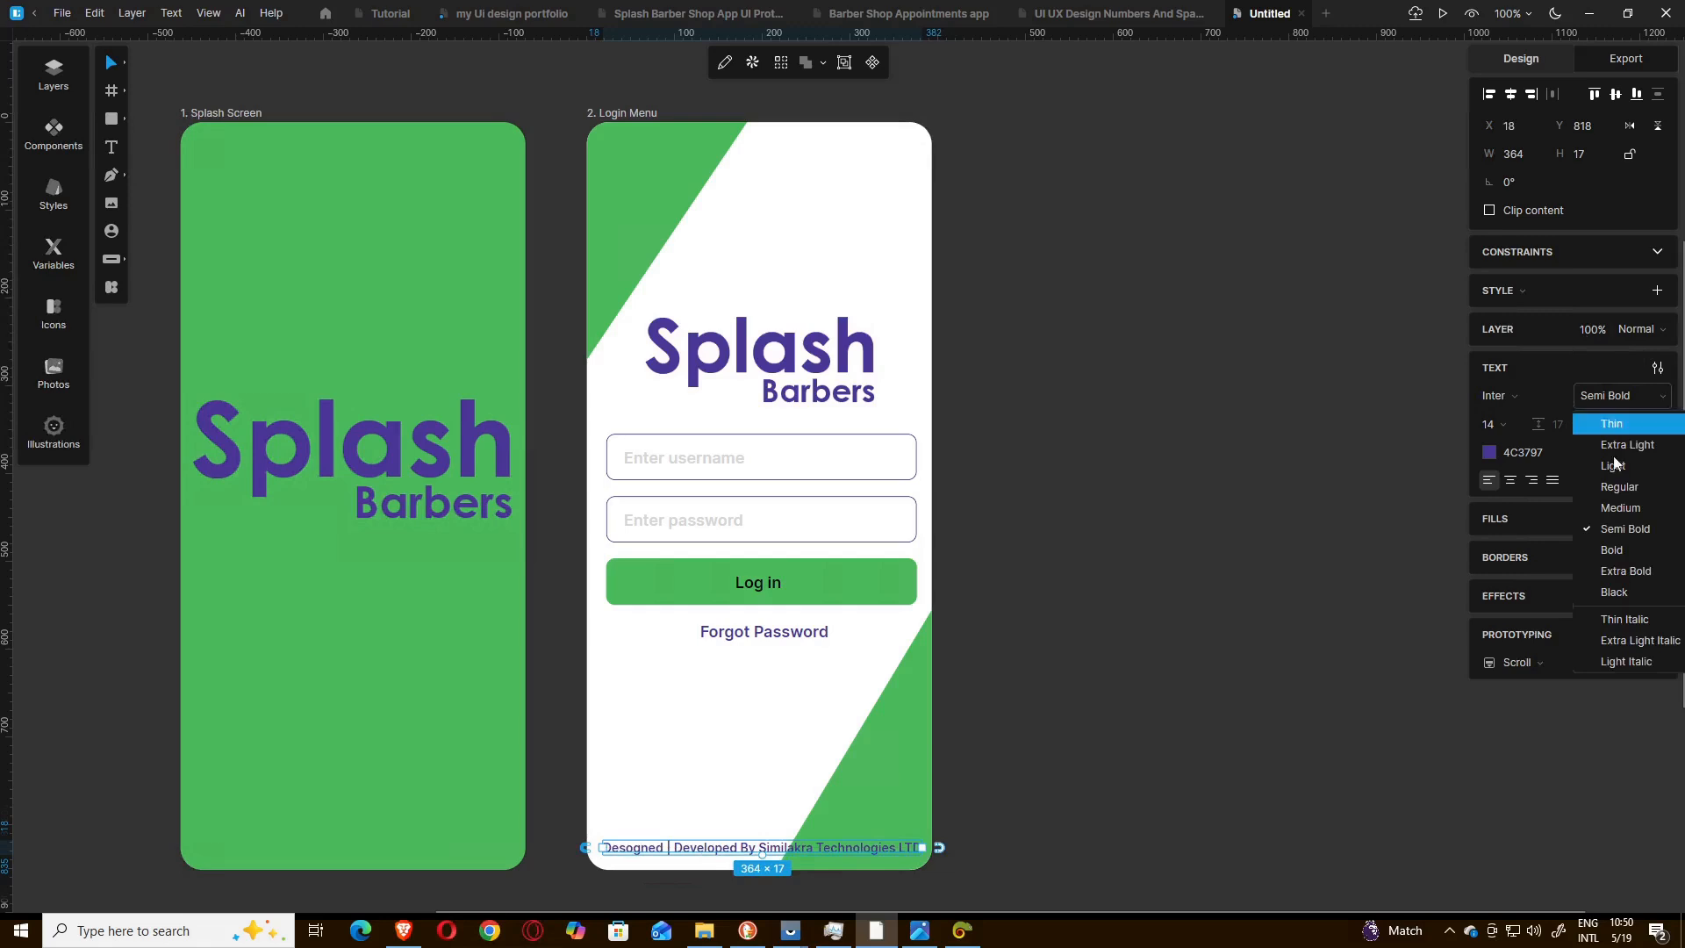
click(1611, 551)
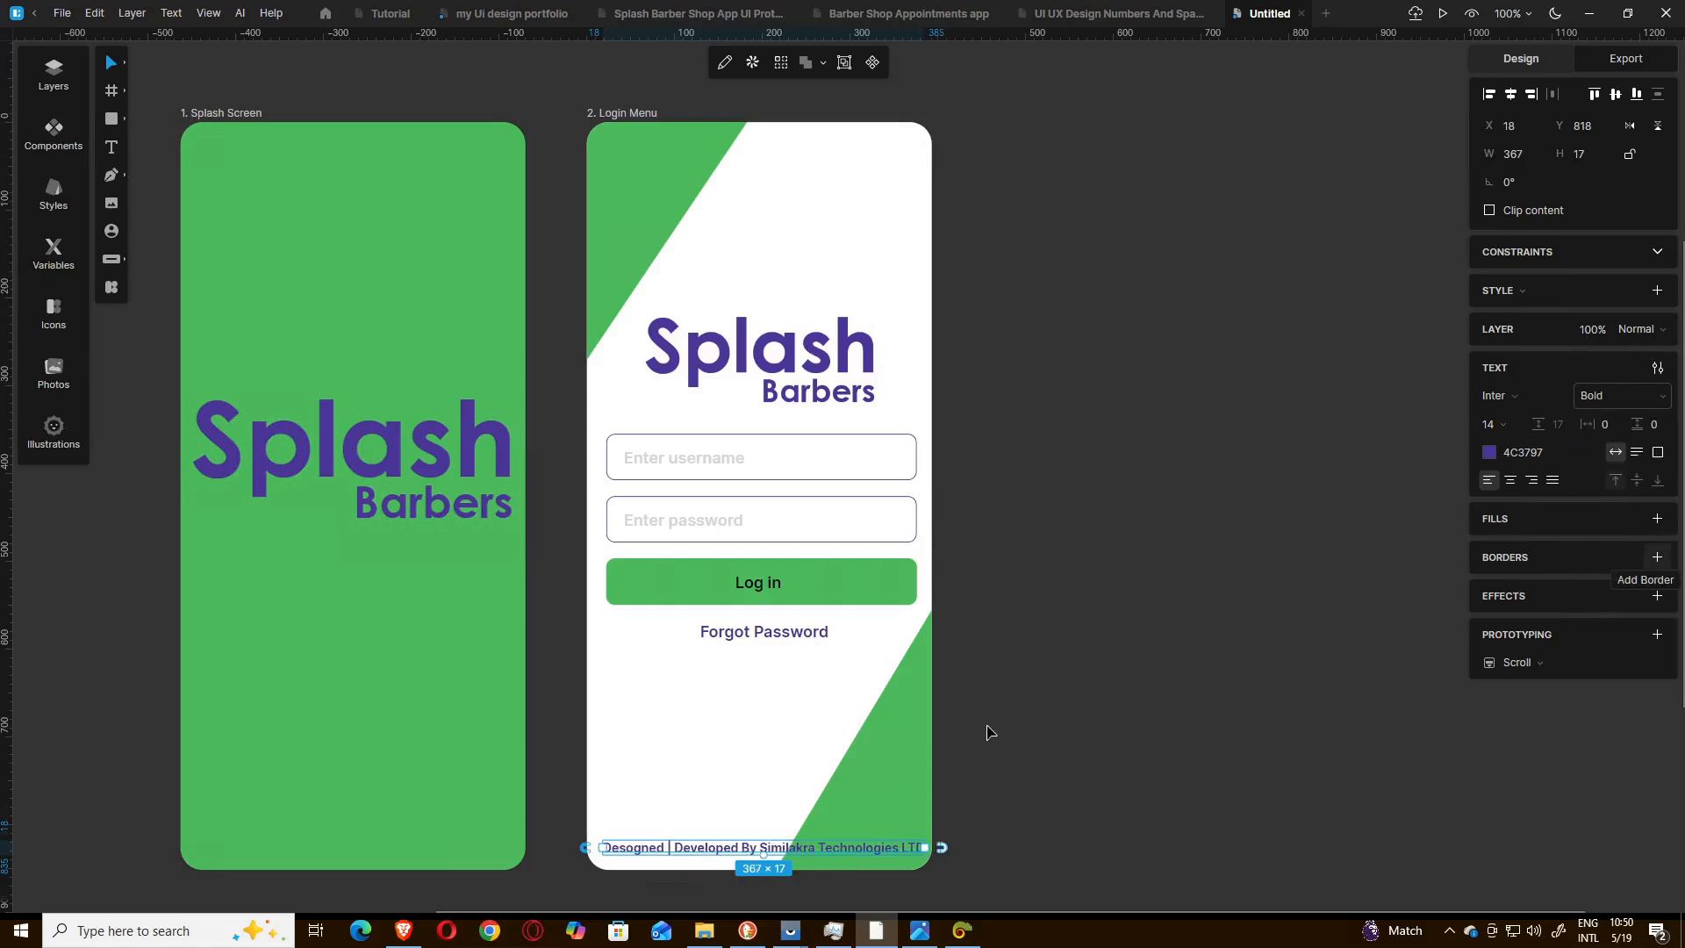
click(993, 742)
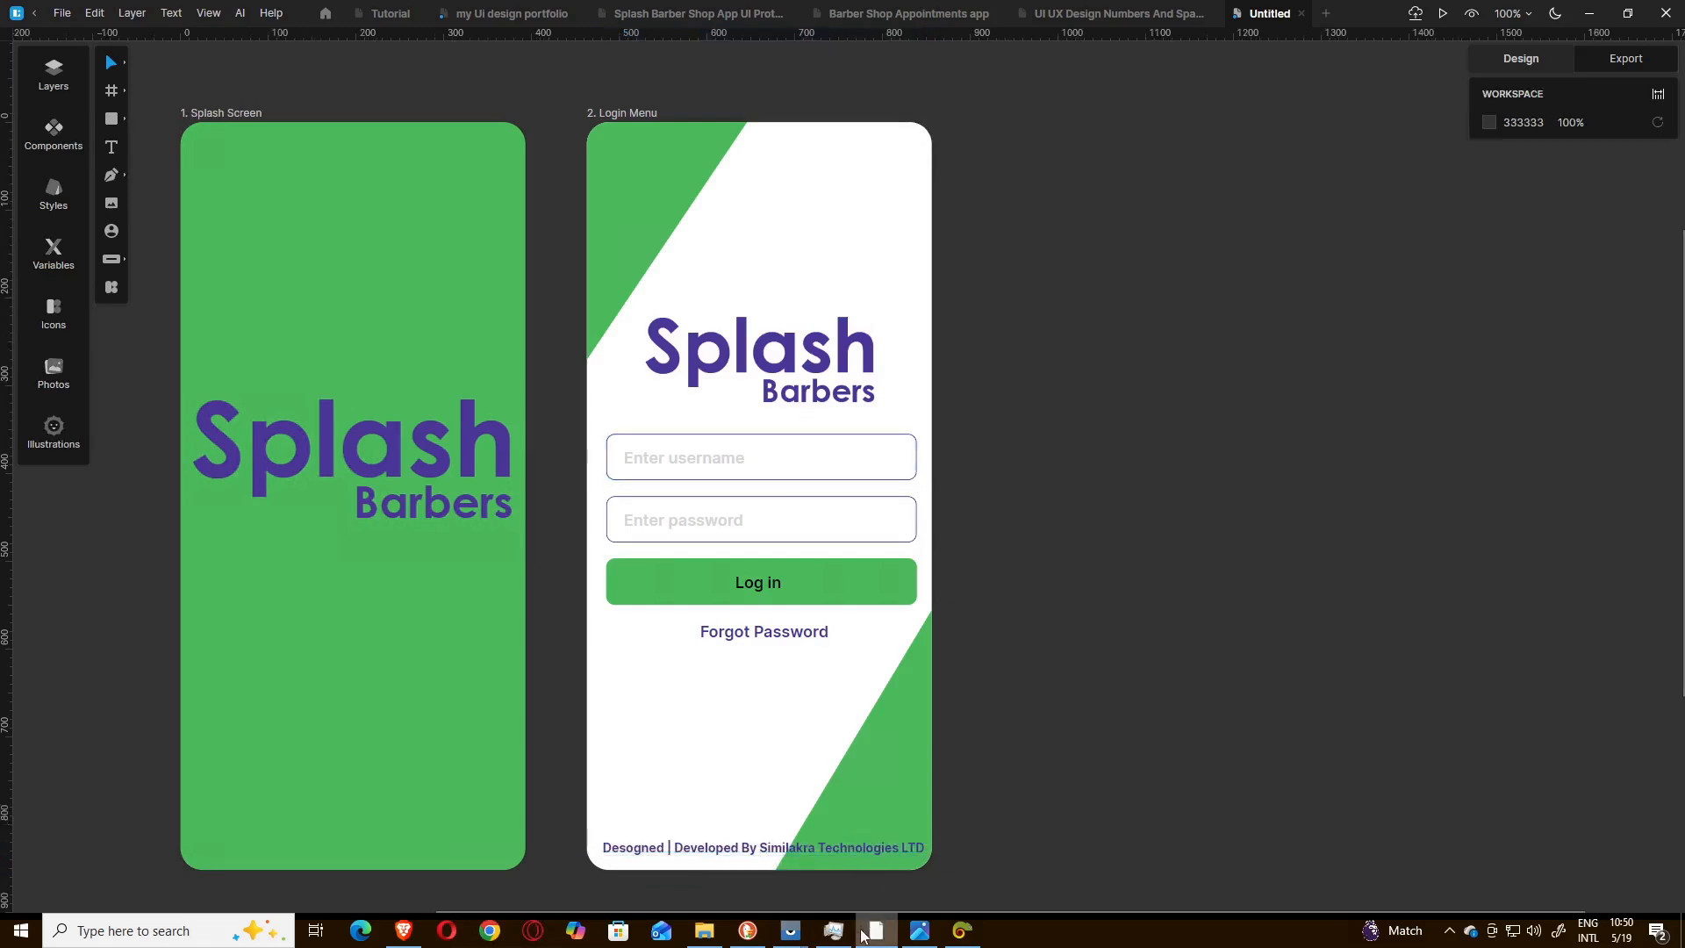
Switch to the reference image Sp2. Splash App Login Menu.png and examine its fields, login button and footer credit against the design.
click(919, 931)
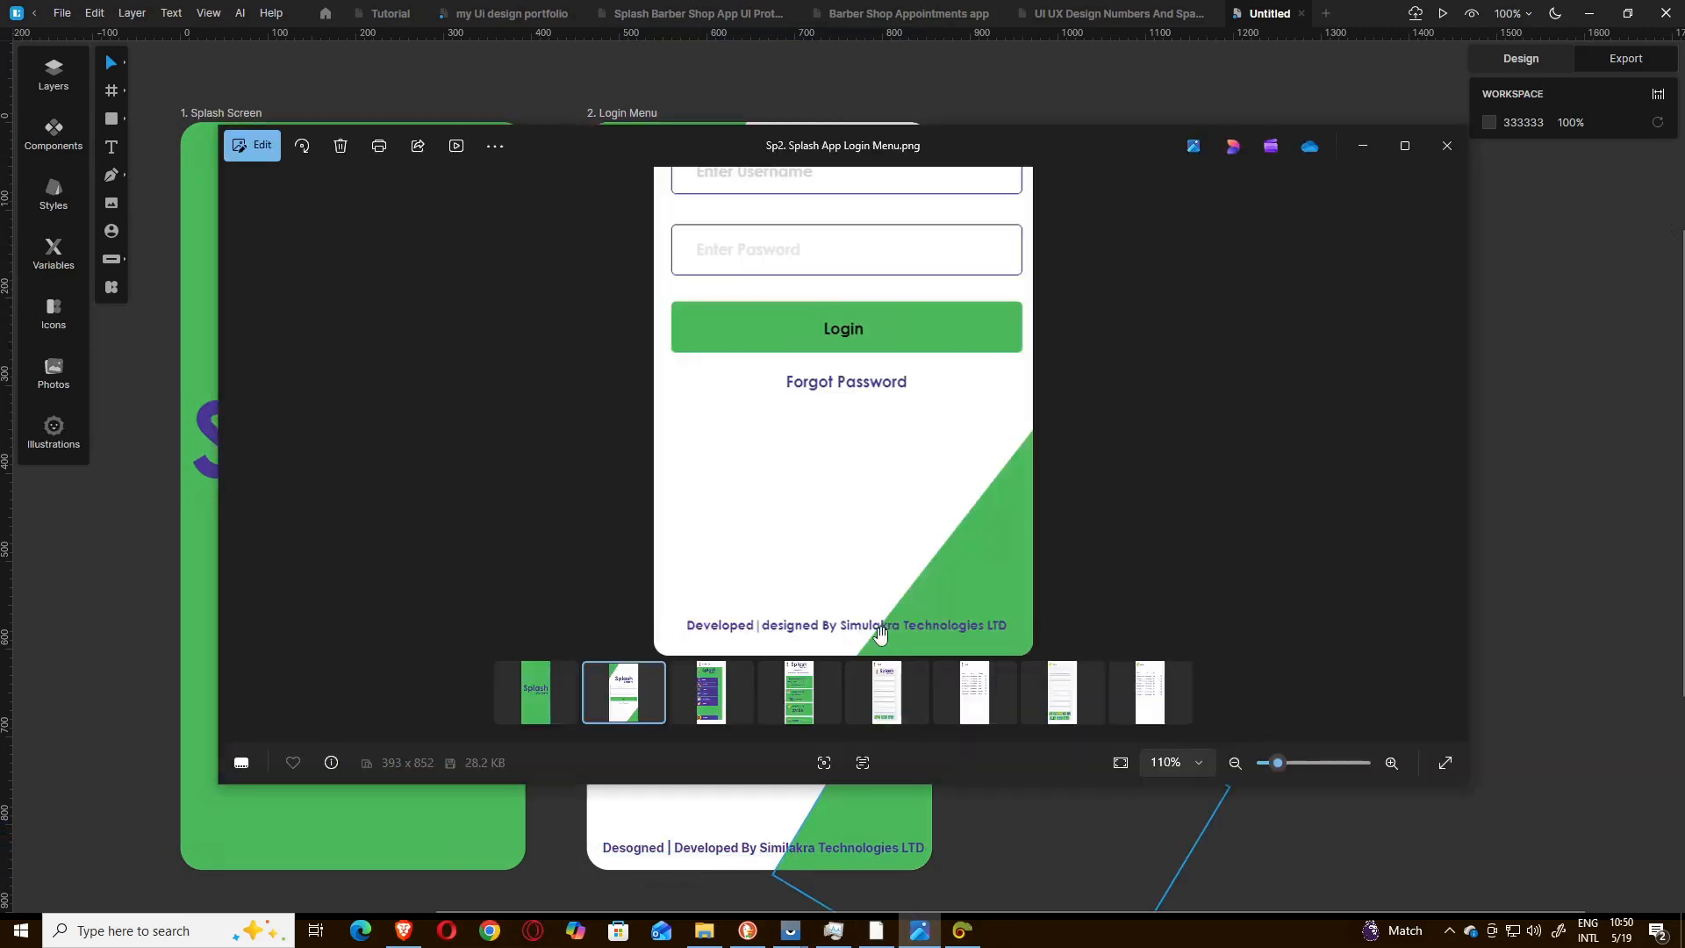
scroll(899, 505, up, 1)
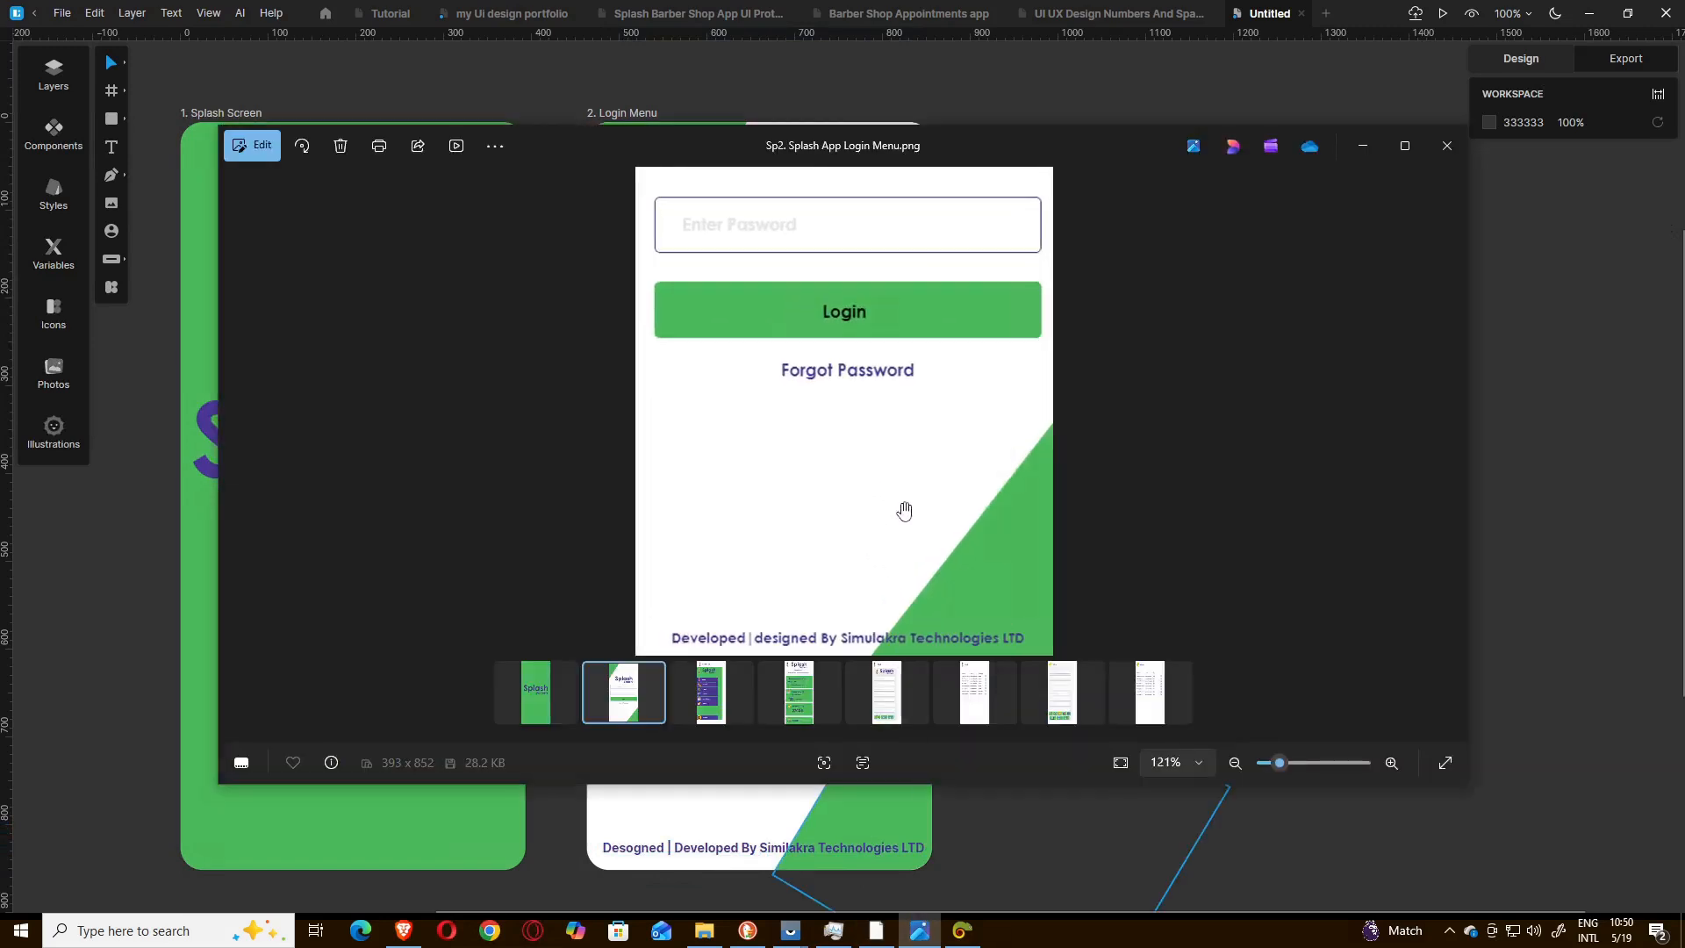
scroll(901, 507, down, 2)
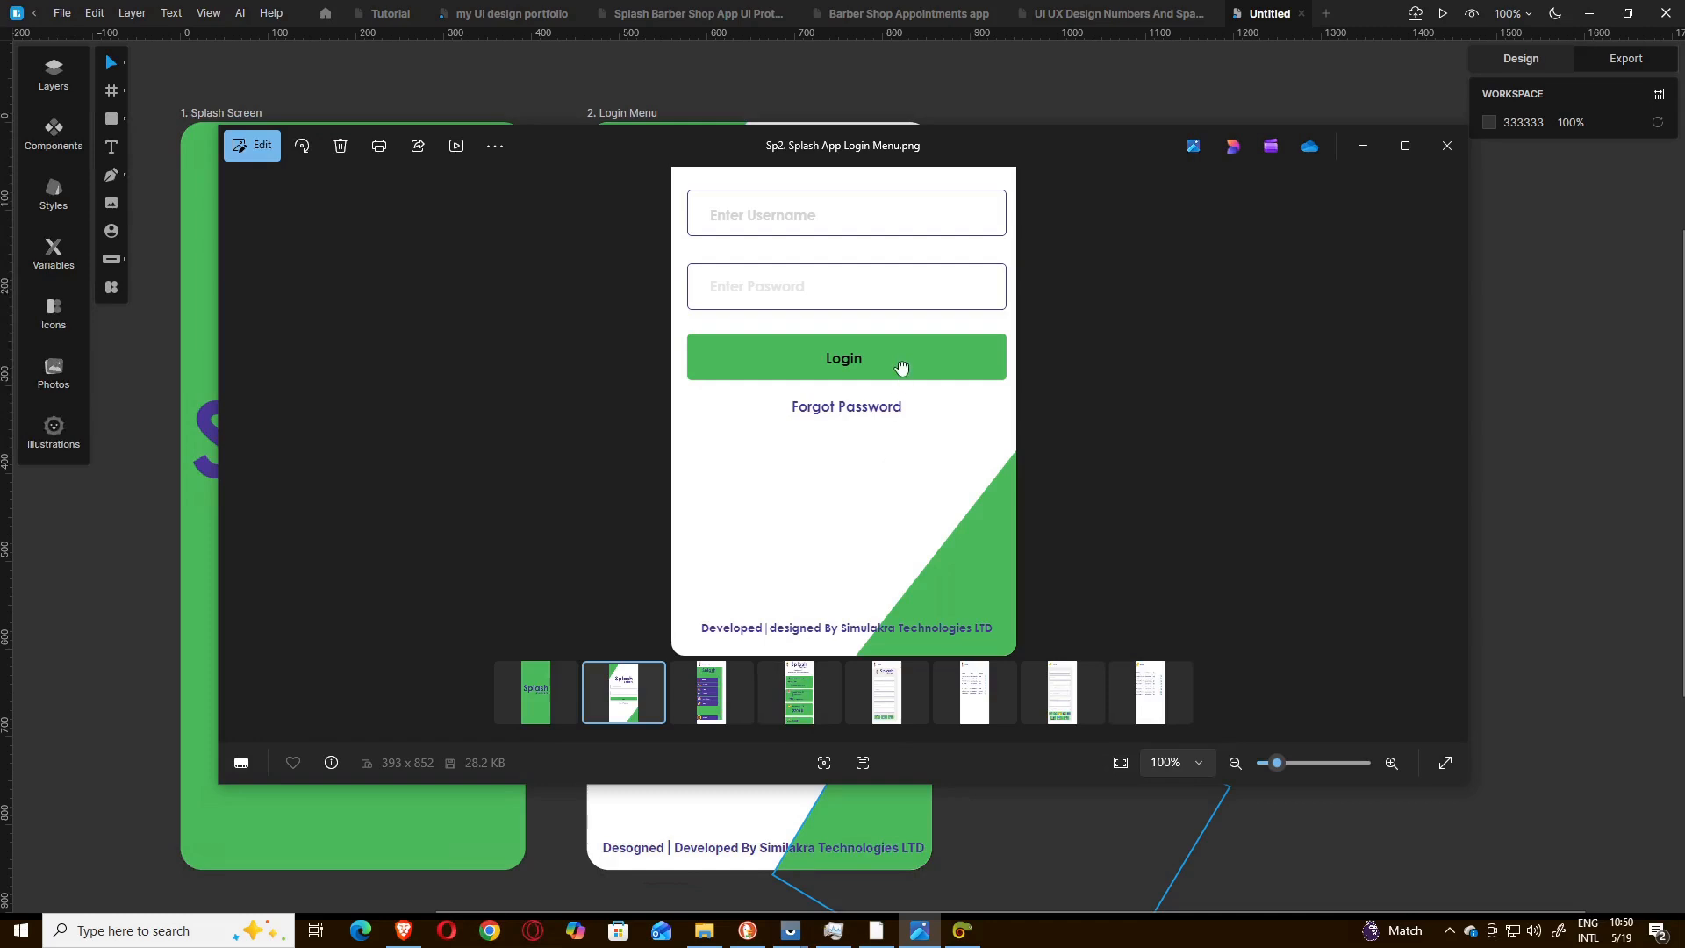
drag(901, 376, 891, 645)
drag(917, 518, 911, 250)
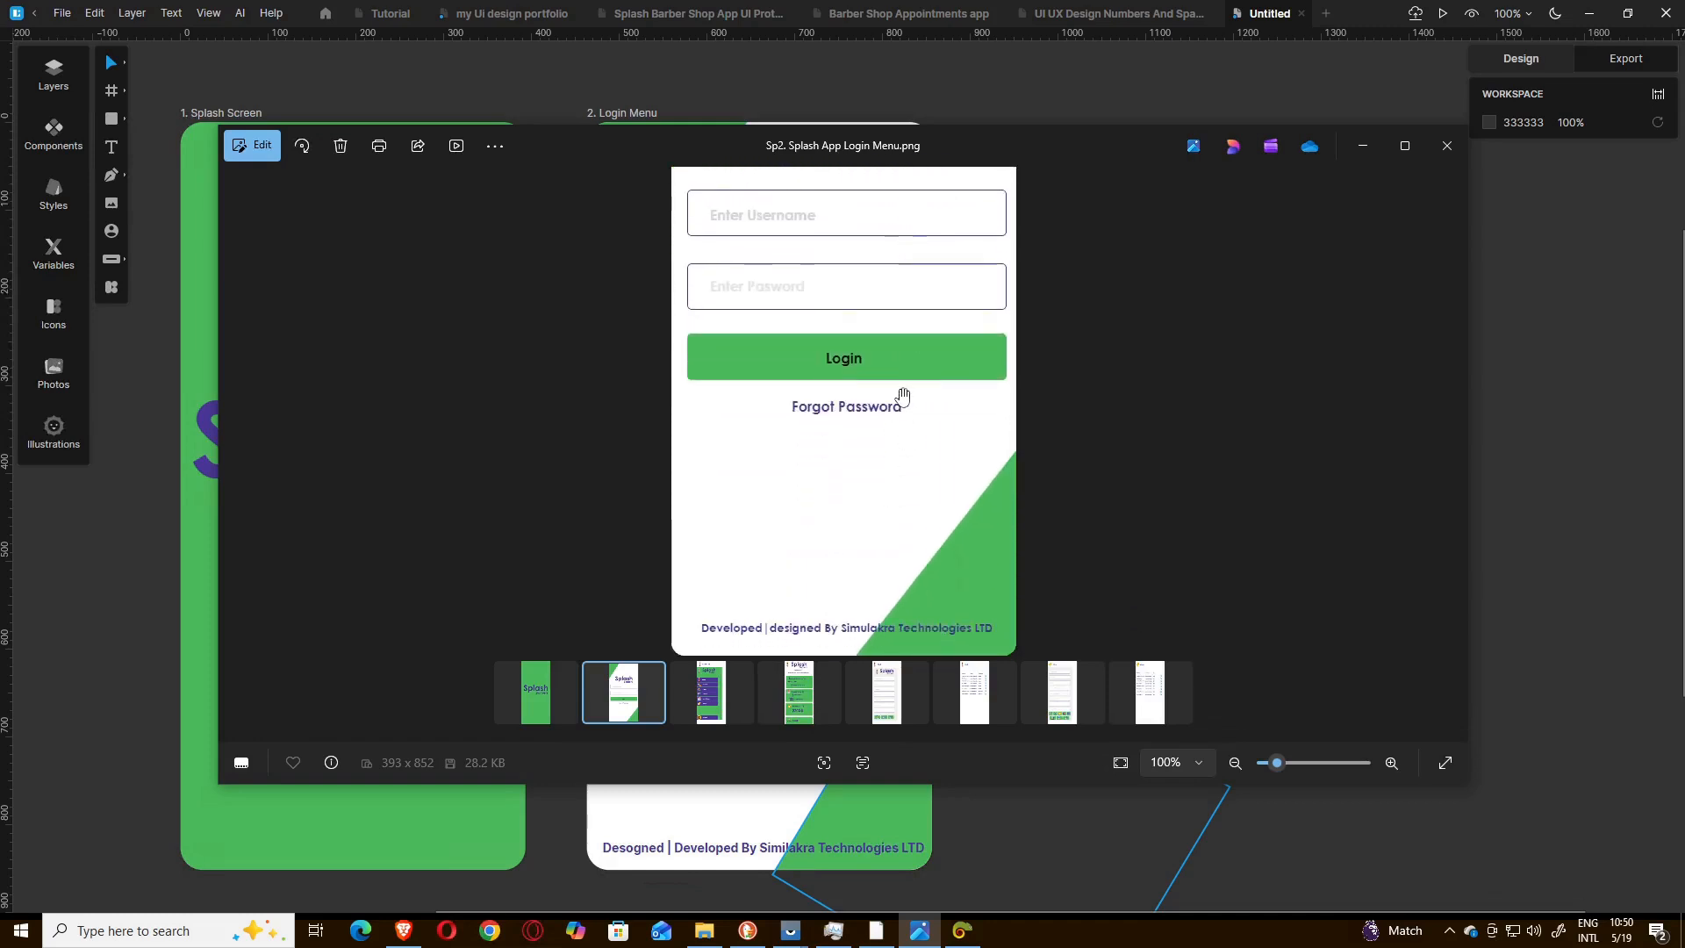